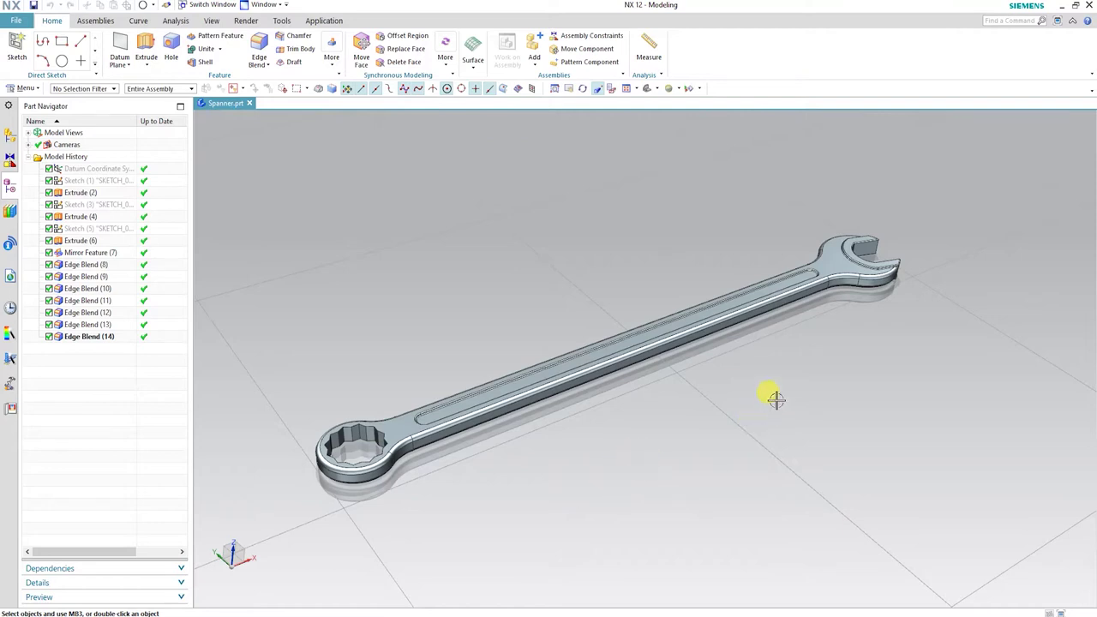
Orbit the view around the datum CSYS of the new model1 part so Z points upward.
middle_click_drag(649, 314, 602, 357)
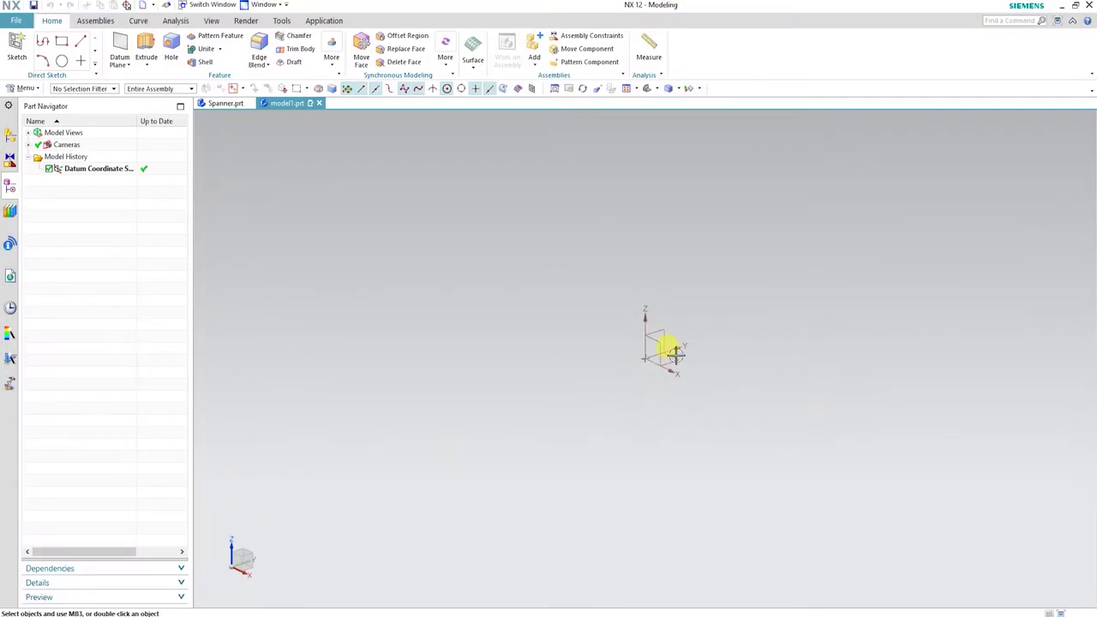
middle_click_drag(675, 353, 725, 354)
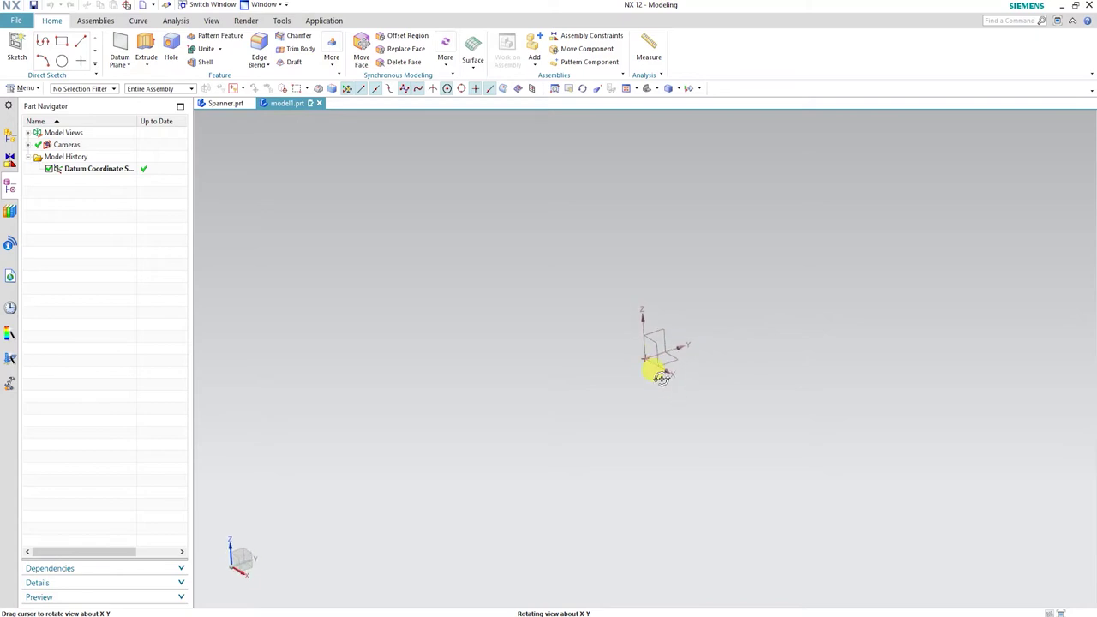
middle_click_drag(684, 381, 743, 376)
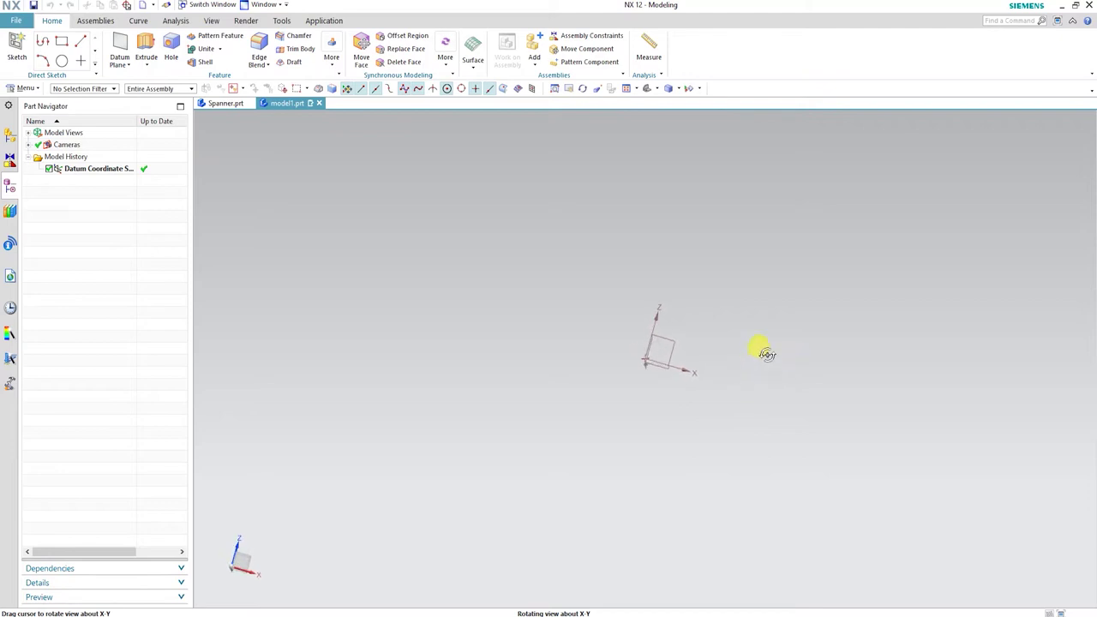
middle_click_drag(778, 358, 780, 359)
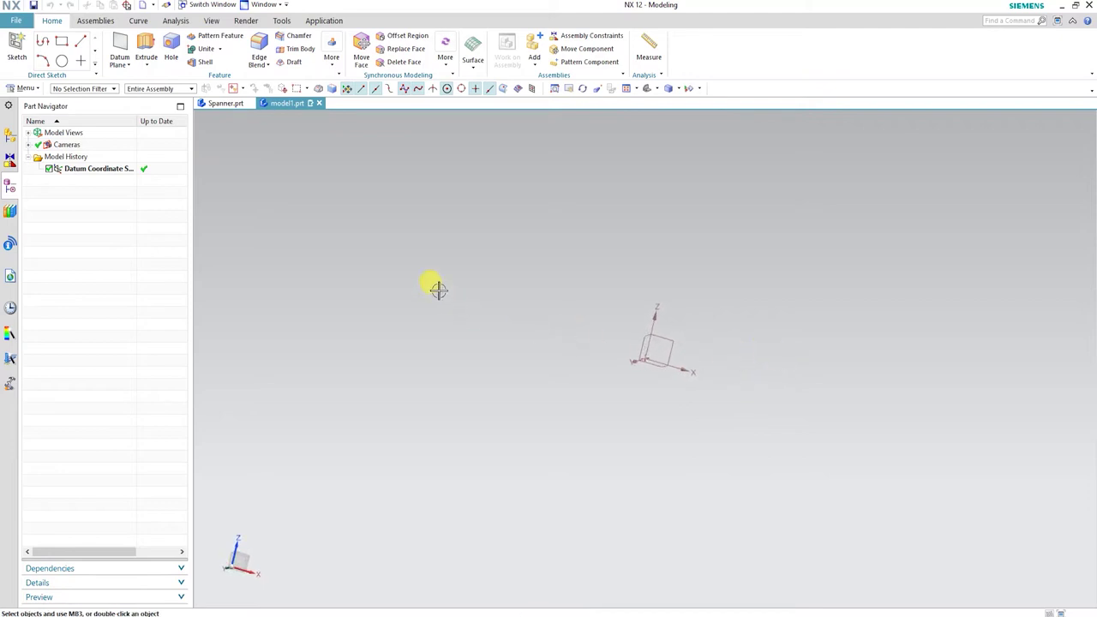
left_click(17, 57)
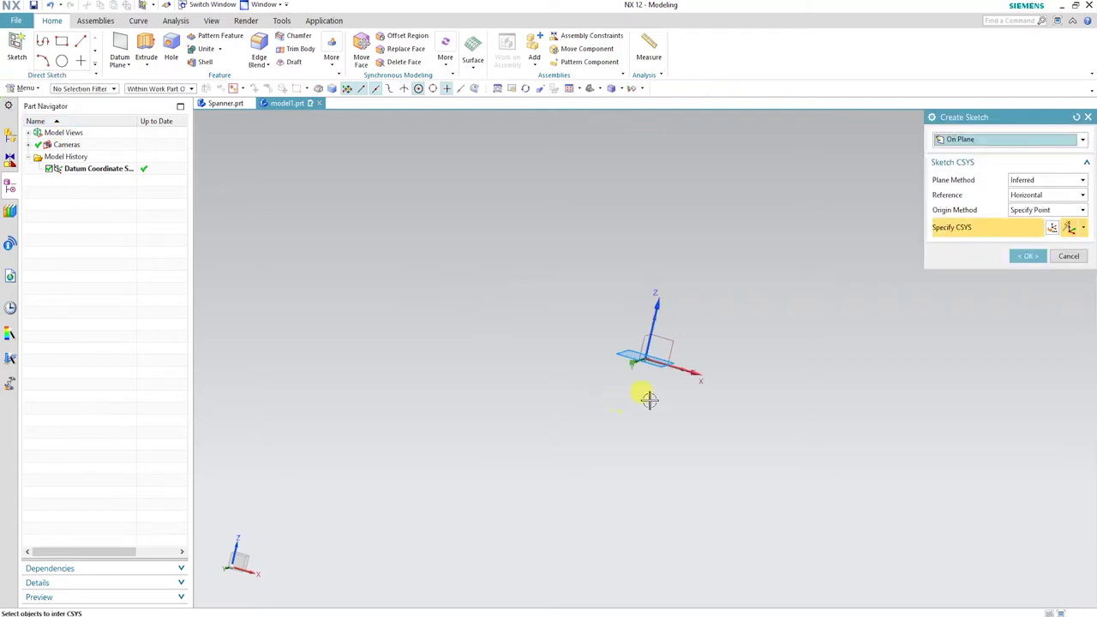
Place a new sketch on the datum CSYS's XZ plane, picked from the overlapping candidates.
middle_click_drag(735, 361, 693, 386)
left_click(661, 341)
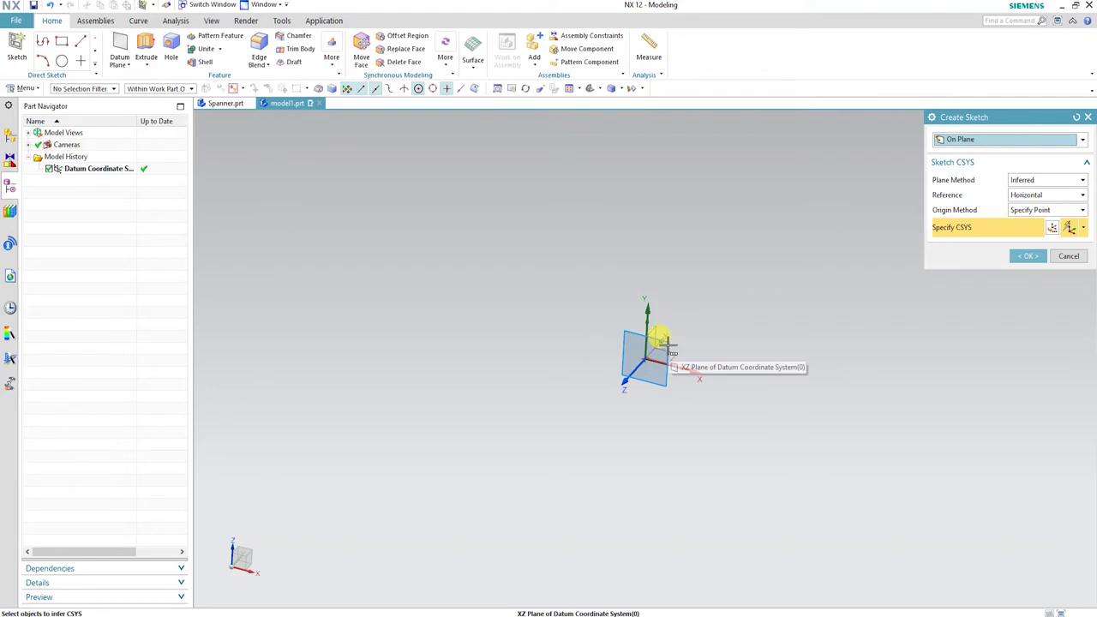
left_click(671, 350)
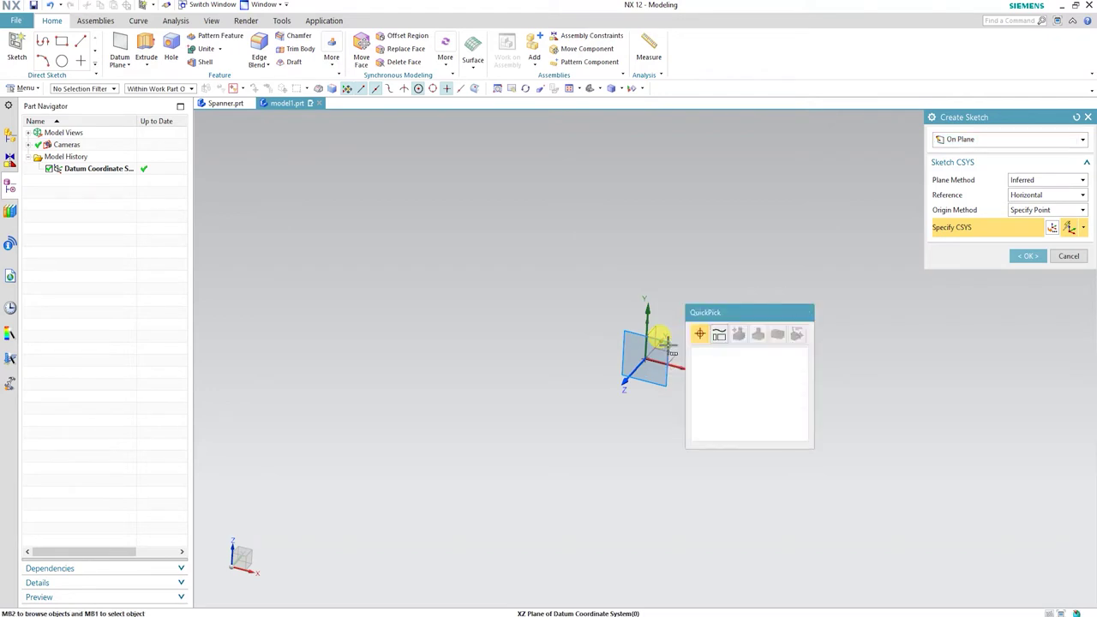
left_click(726, 351)
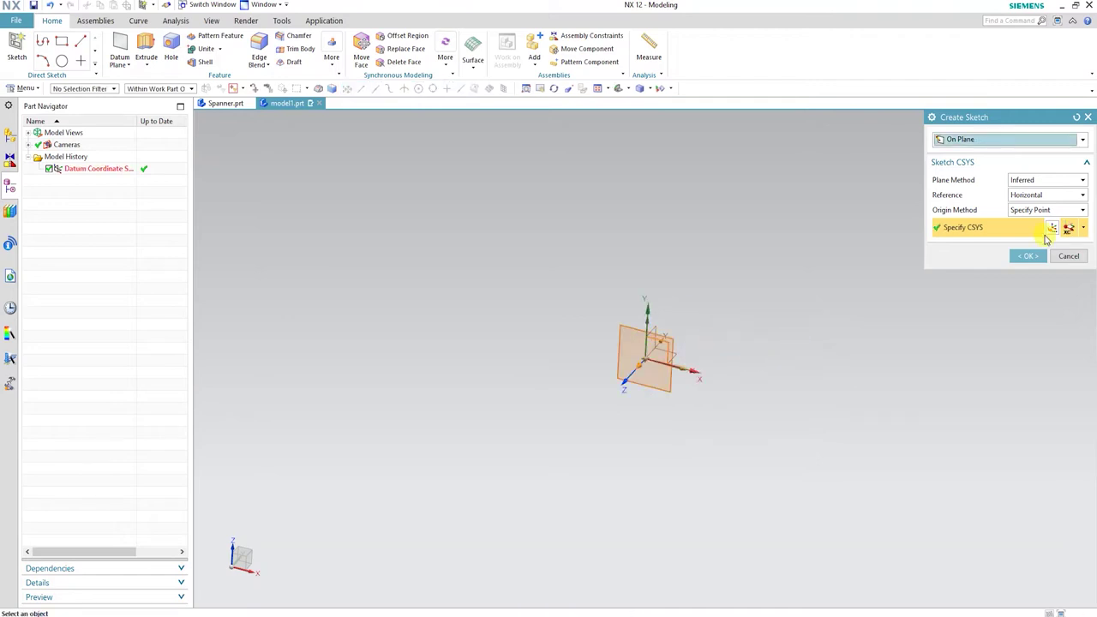
left_click(1020, 257)
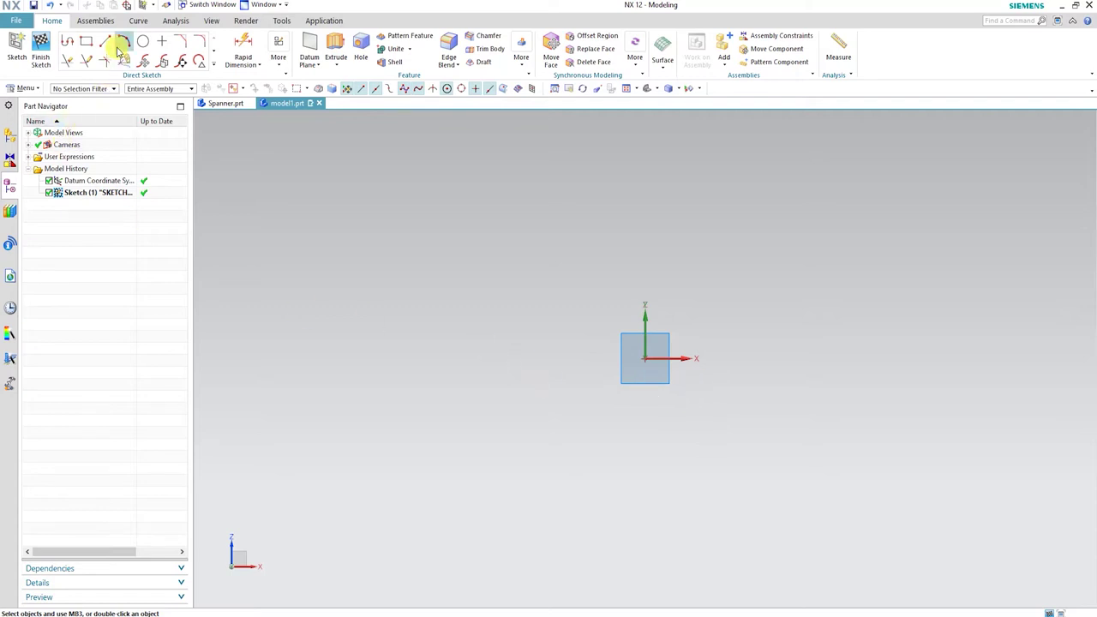
Draw a diameter 13 circle centred at the sketch origin.
left_click(144, 43)
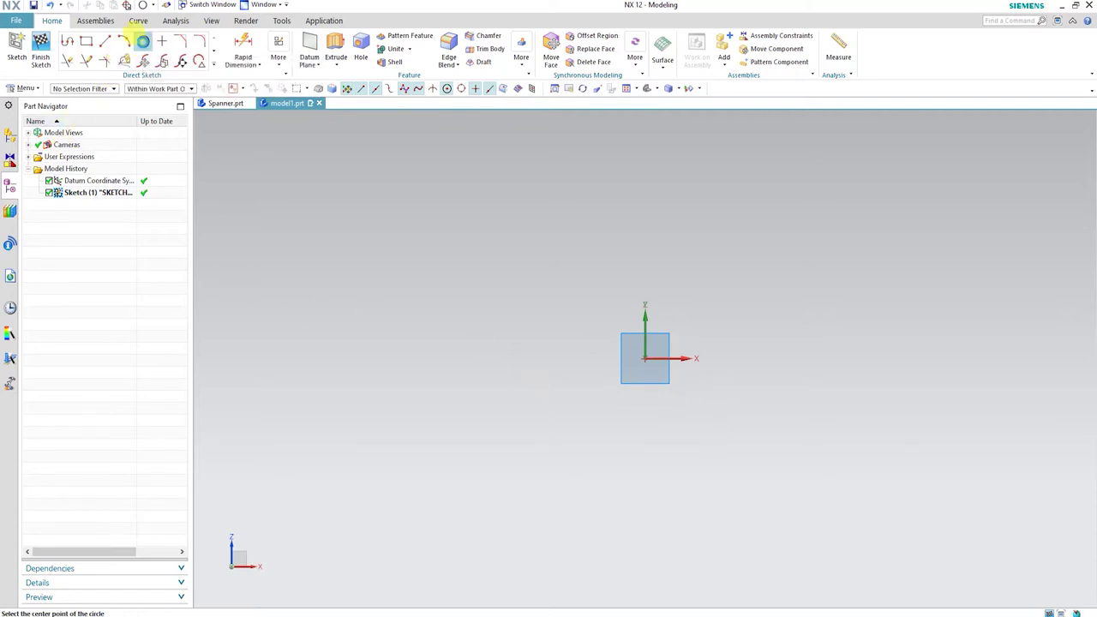
left_click(645, 359)
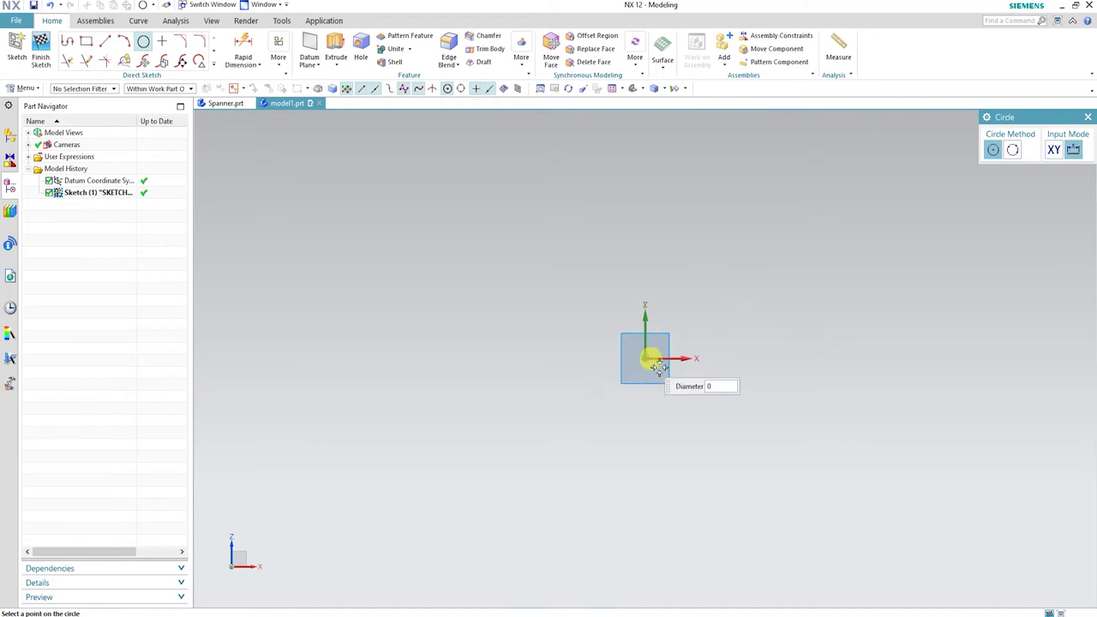
left_click(707, 394)
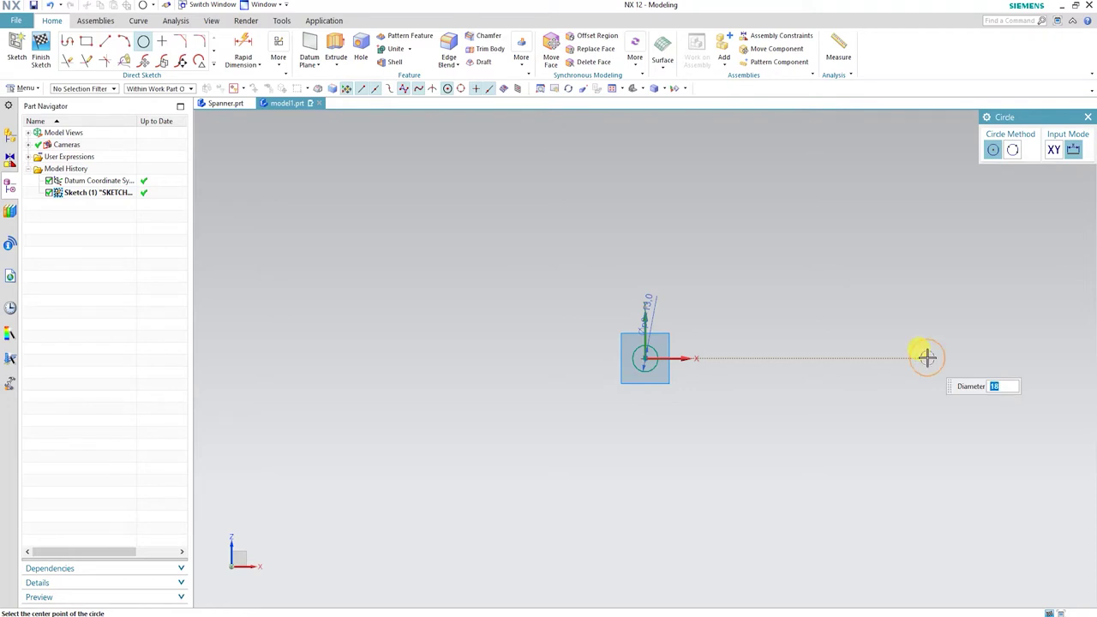
key("Escape")
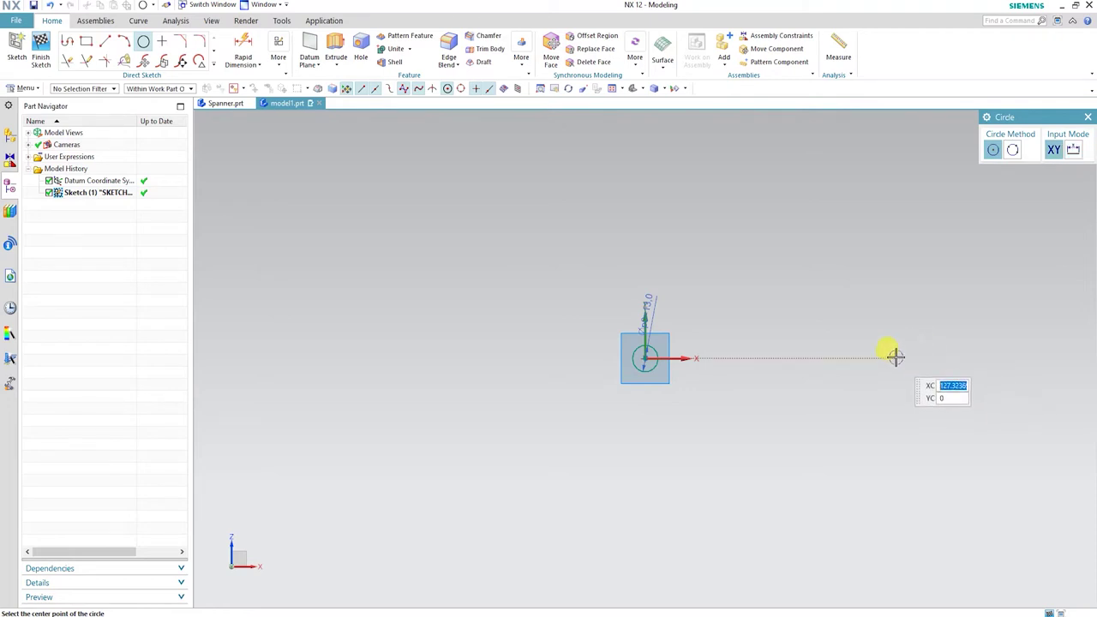
Add a diameter 18 circle on the X axis and drag it to the lower right.
left_click(897, 358)
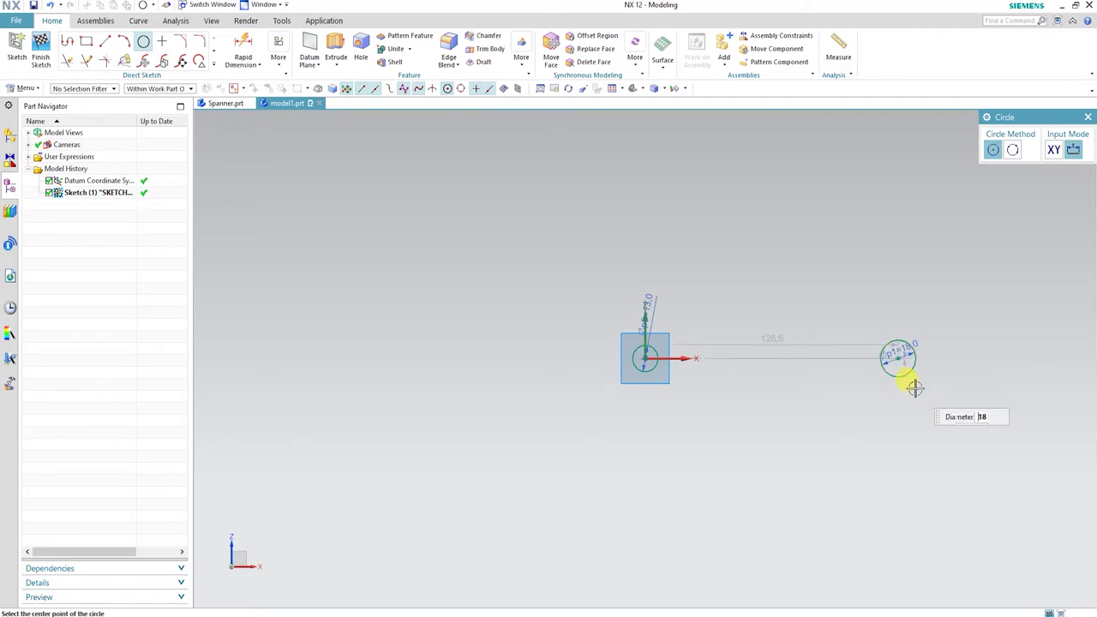
key("Return")
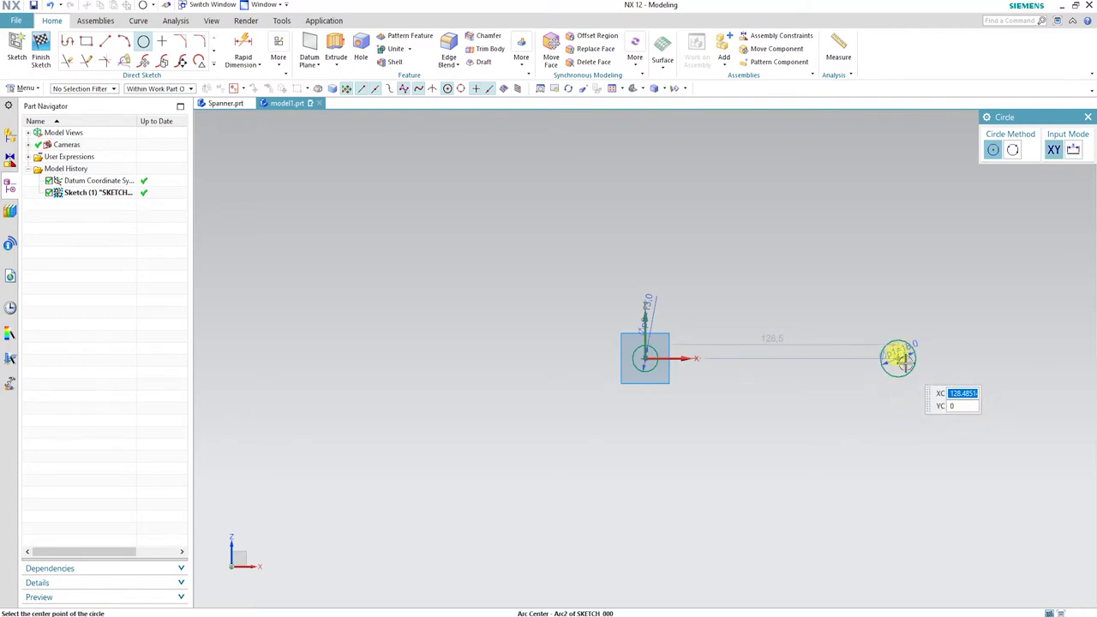
key("Escape")
left_click_drag(900, 355, 971, 450)
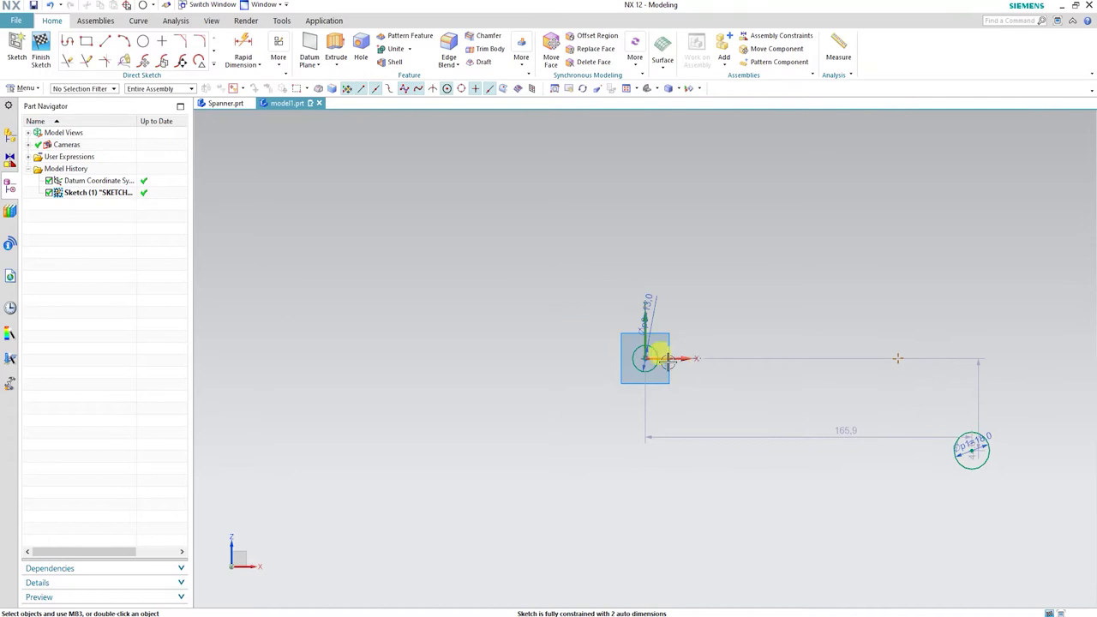
left_click(972, 451)
Align the diameter 18 circle horizontally with the origin circle and set their centre distance to 120.
left_click(972, 433)
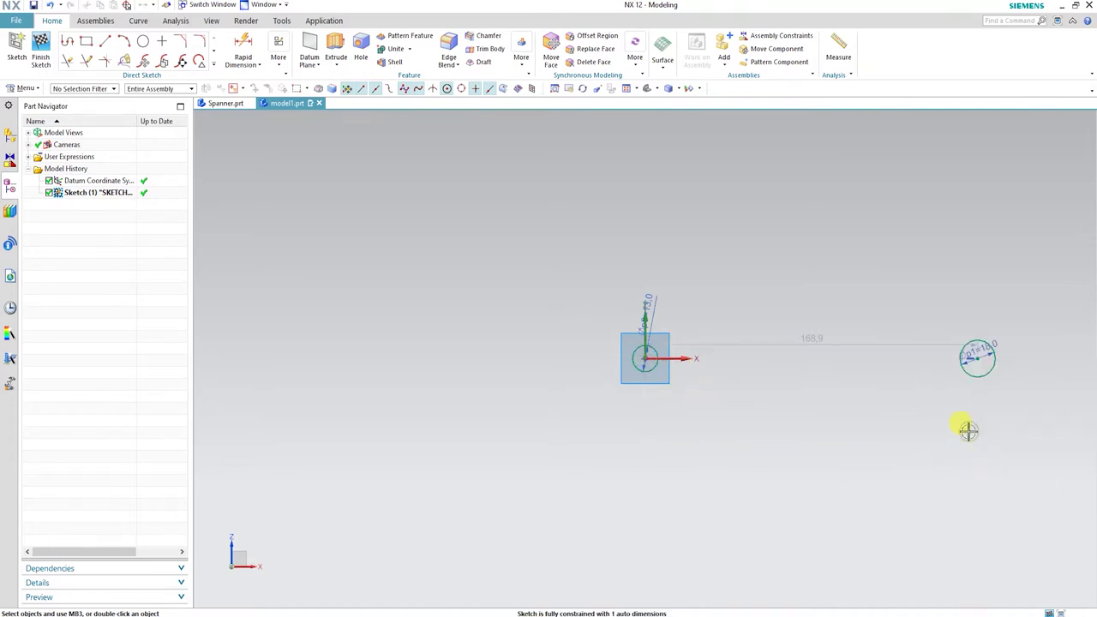
double_click(815, 339)
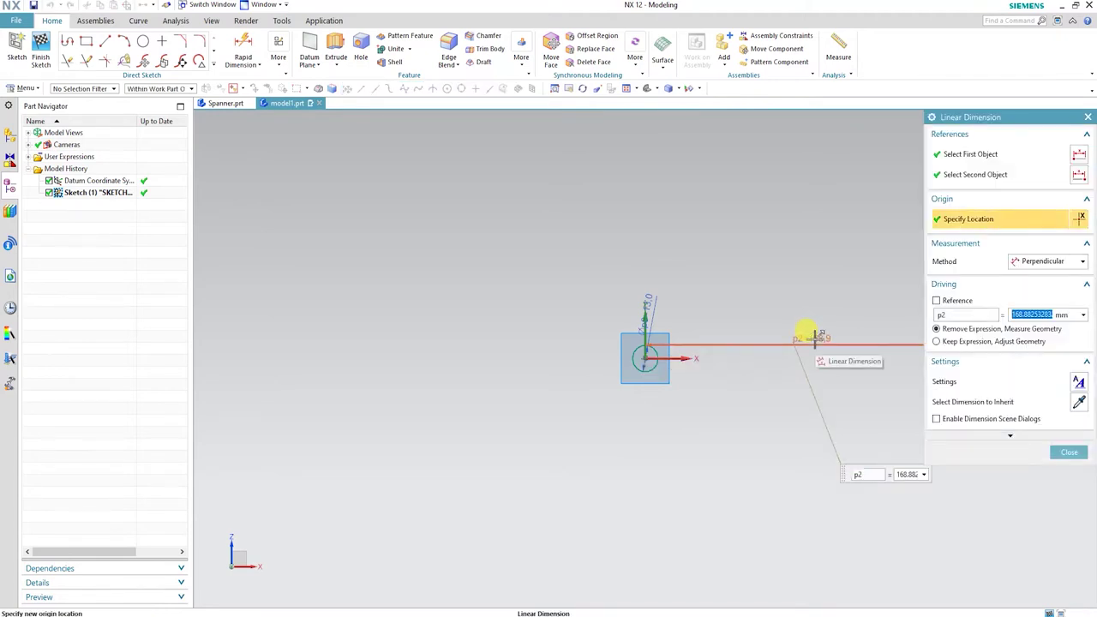
left_click(810, 334)
left_click(1060, 454)
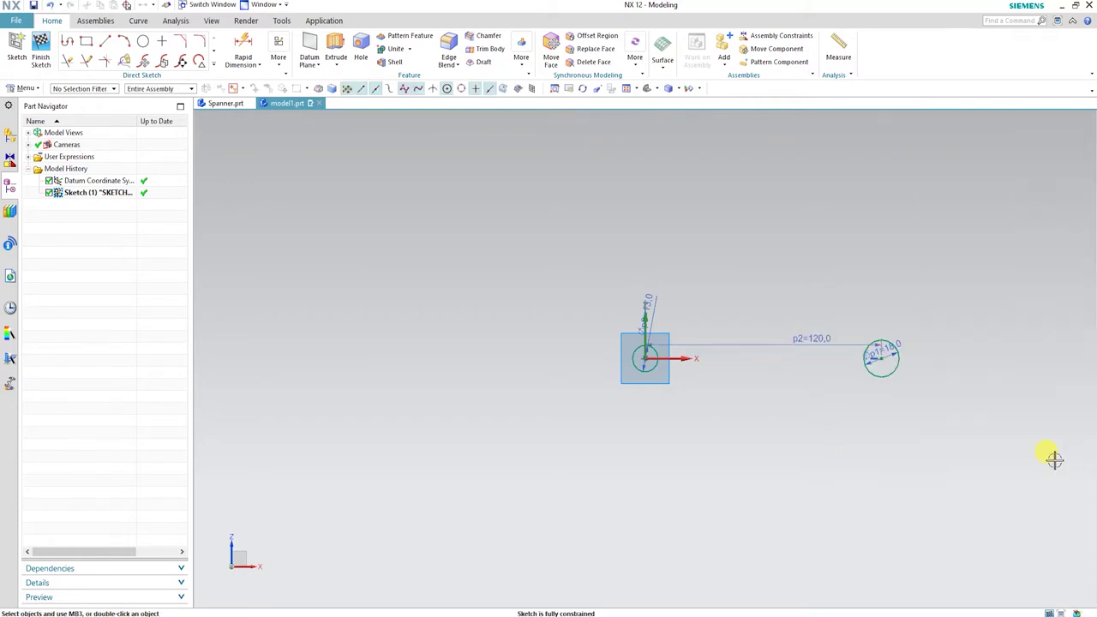
scroll(868, 343, "down", 2)
scroll(872, 339, "up", 4)
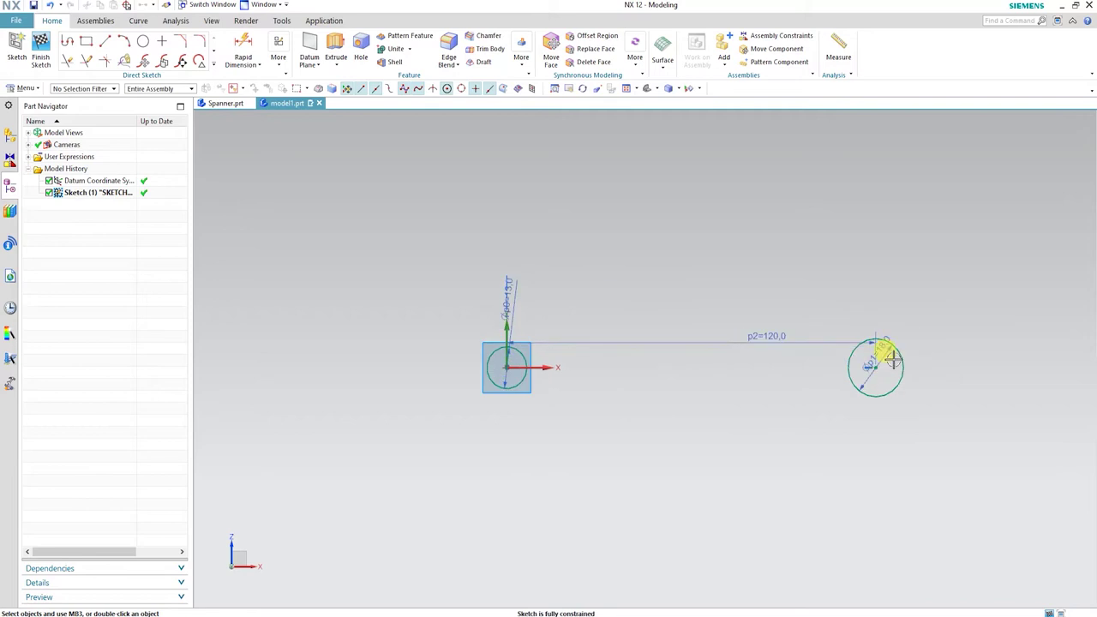
left_click_drag(763, 339, 622, 208)
scroll(980, 350, "up", 1)
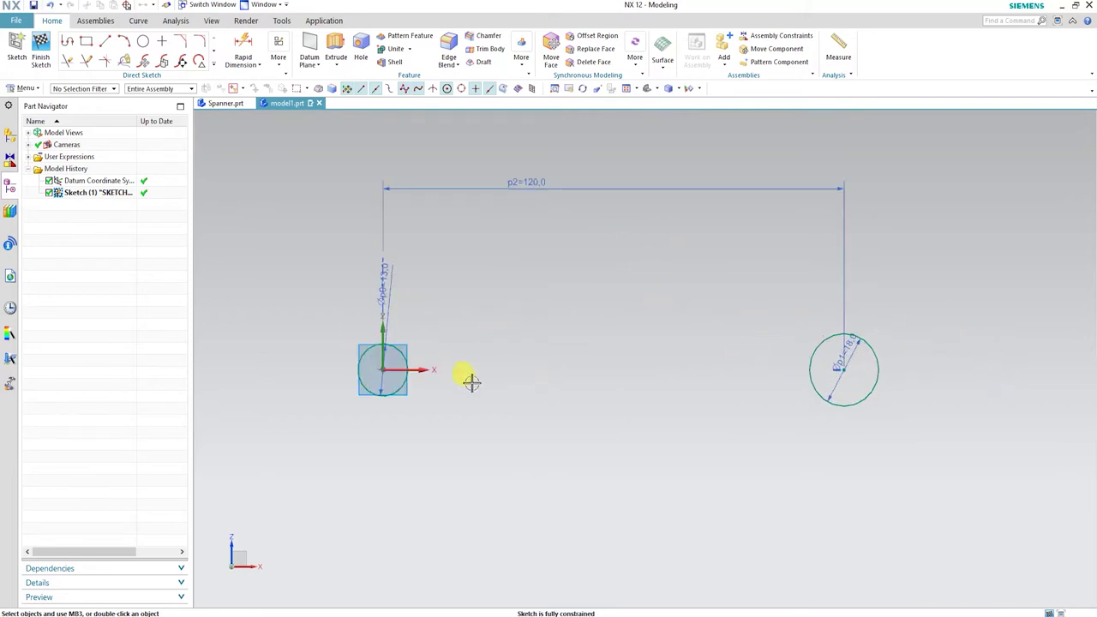
left_click(102, 43)
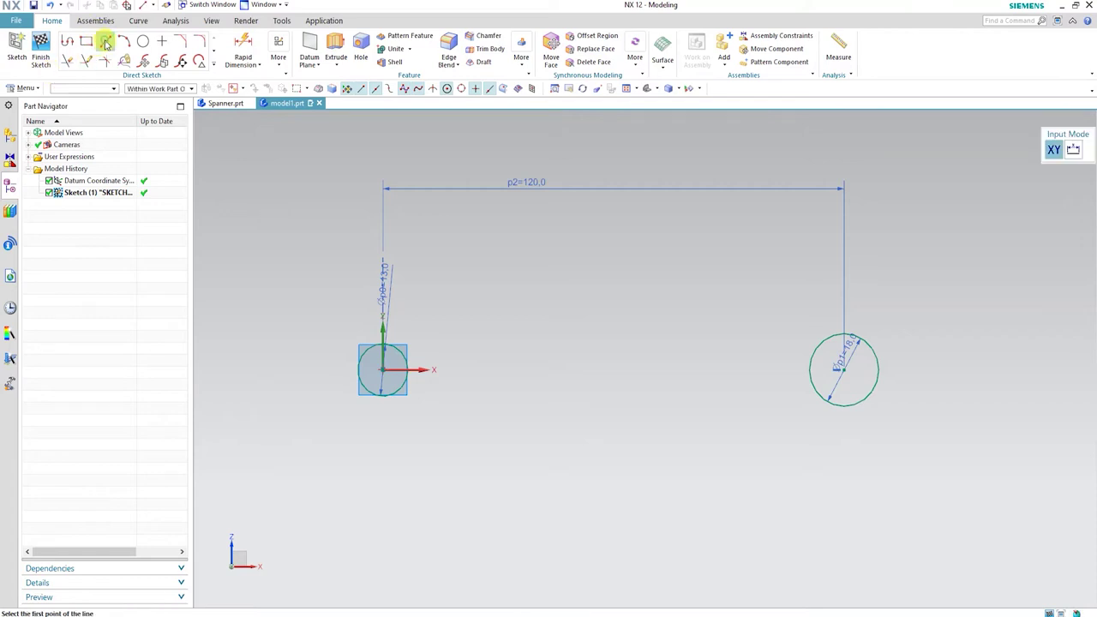
Draw a reference centreline joining the two circle centres.
left_click(382, 370)
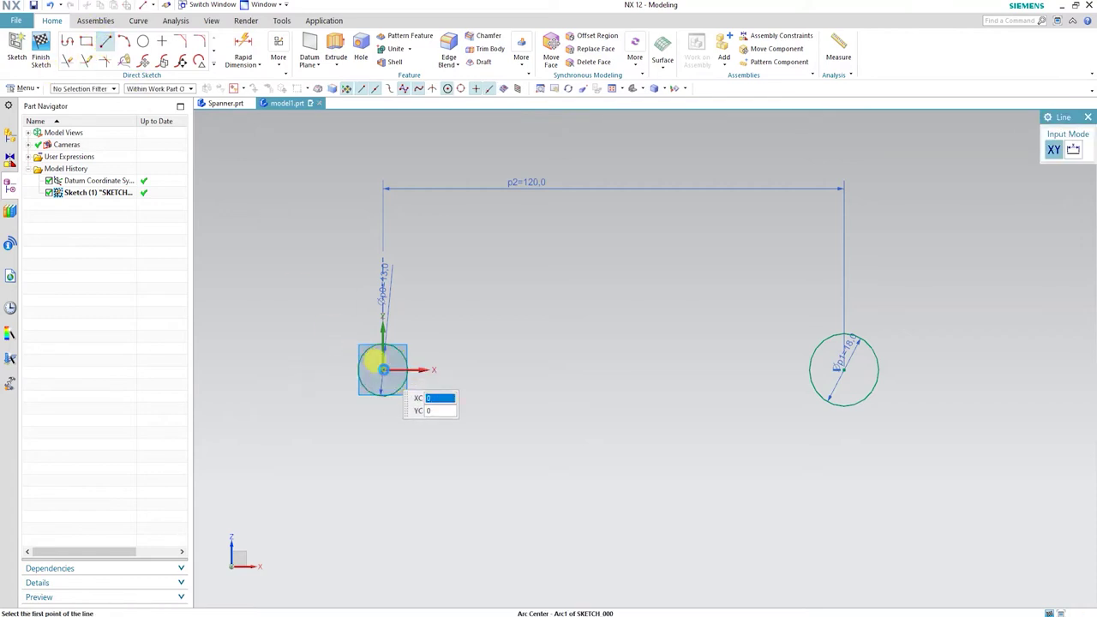
left_click(835, 368)
key("Escape")
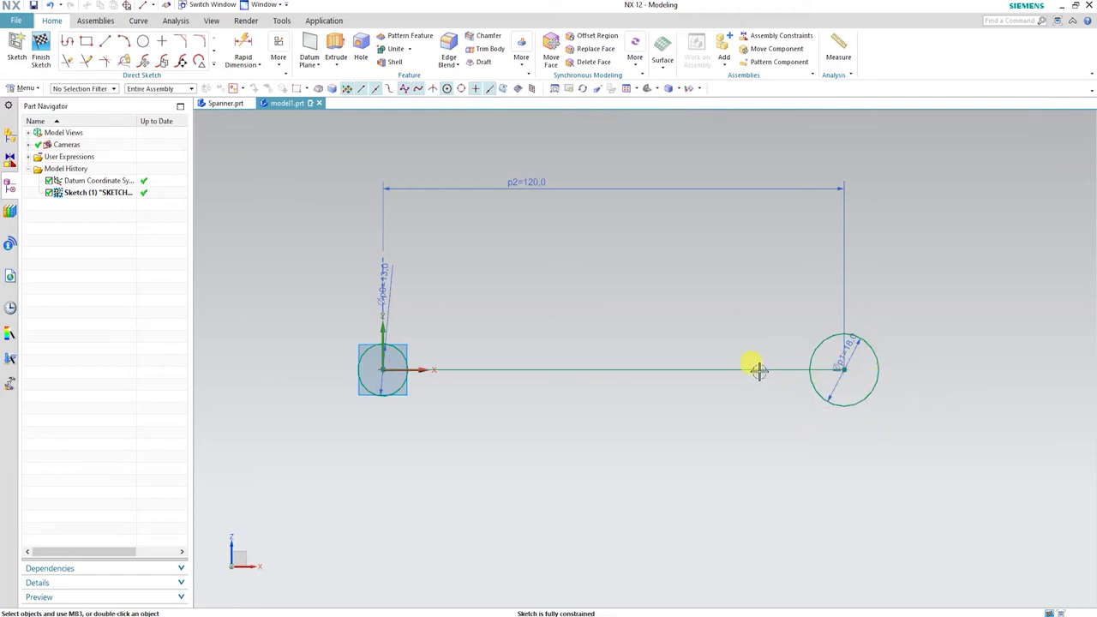
left_click(759, 369)
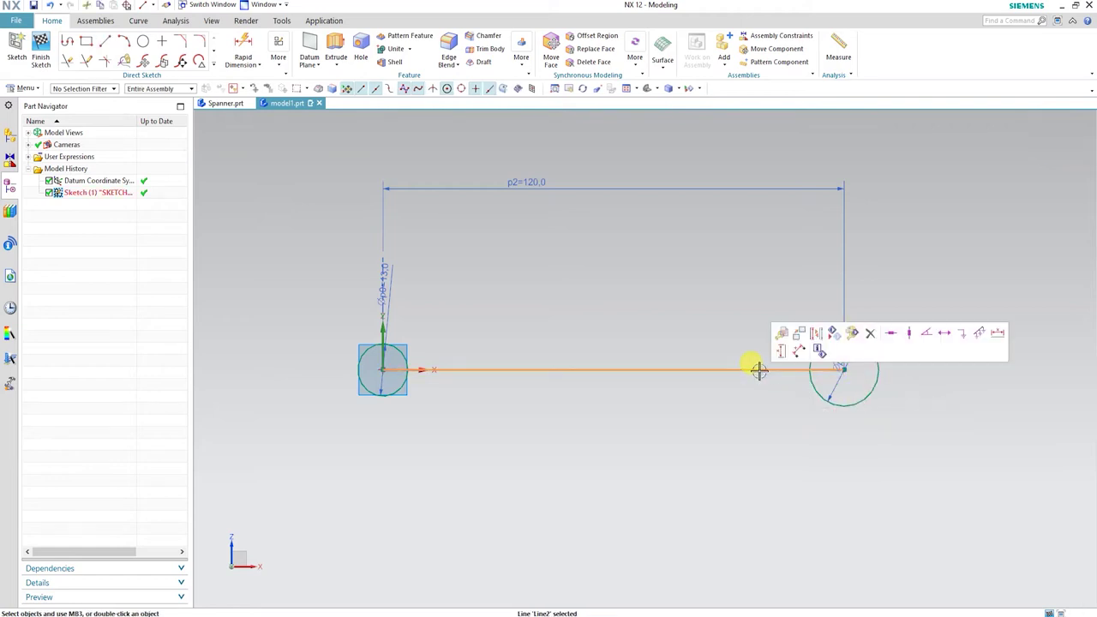
left_click(816, 335)
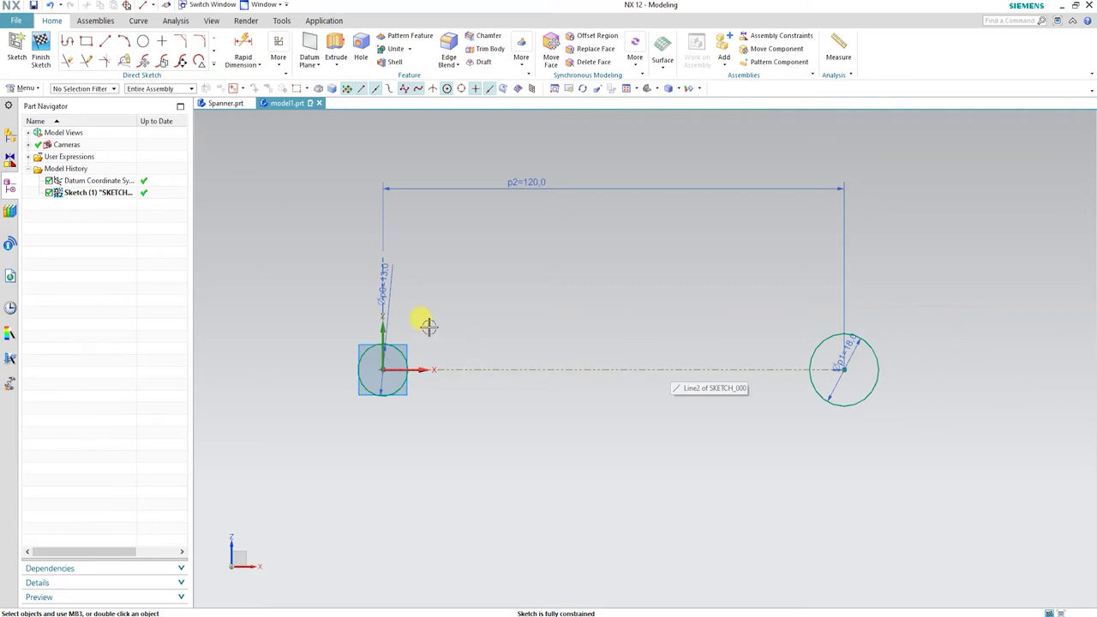
Draw two horizontal slot lines from the left circle to the right circle.
left_click(105, 42)
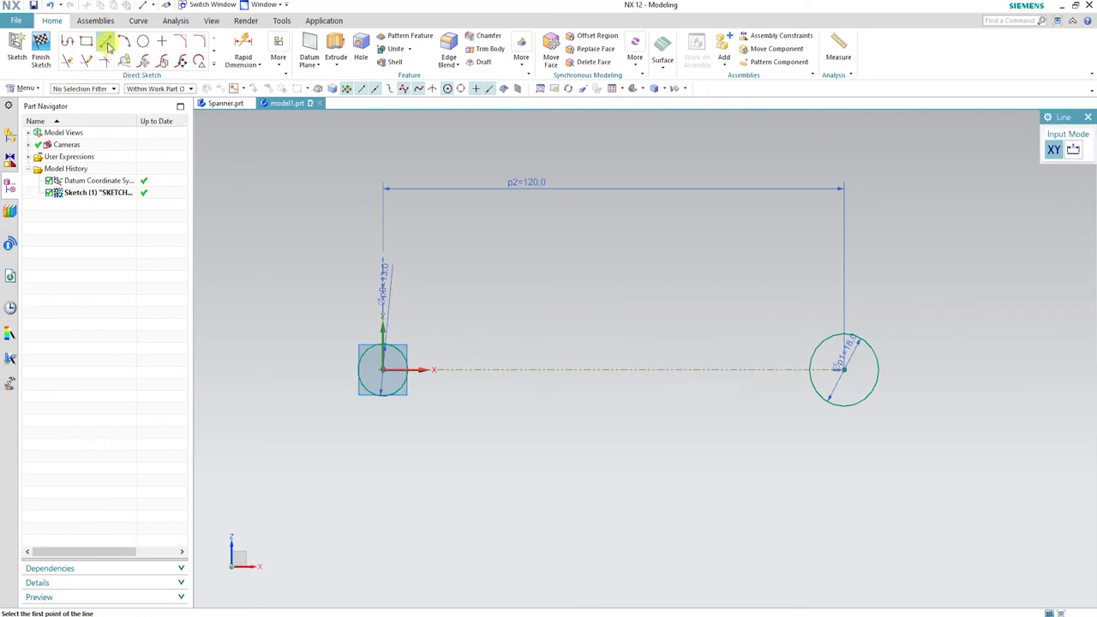
scroll(417, 355, "up", 2)
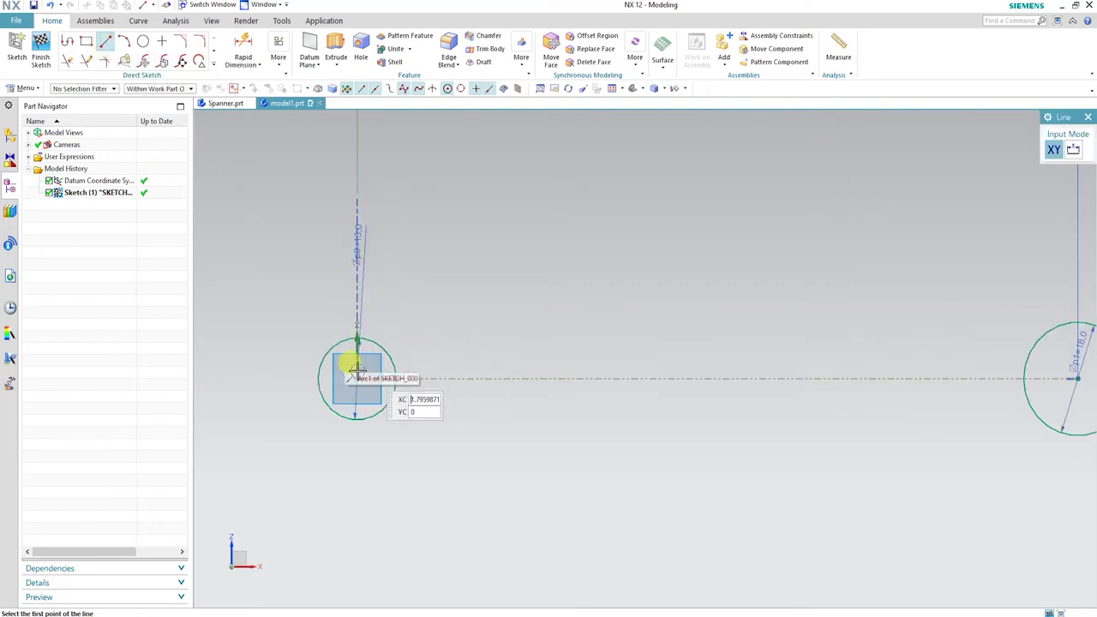
left_click(370, 355)
scroll(375, 358, "down", 2)
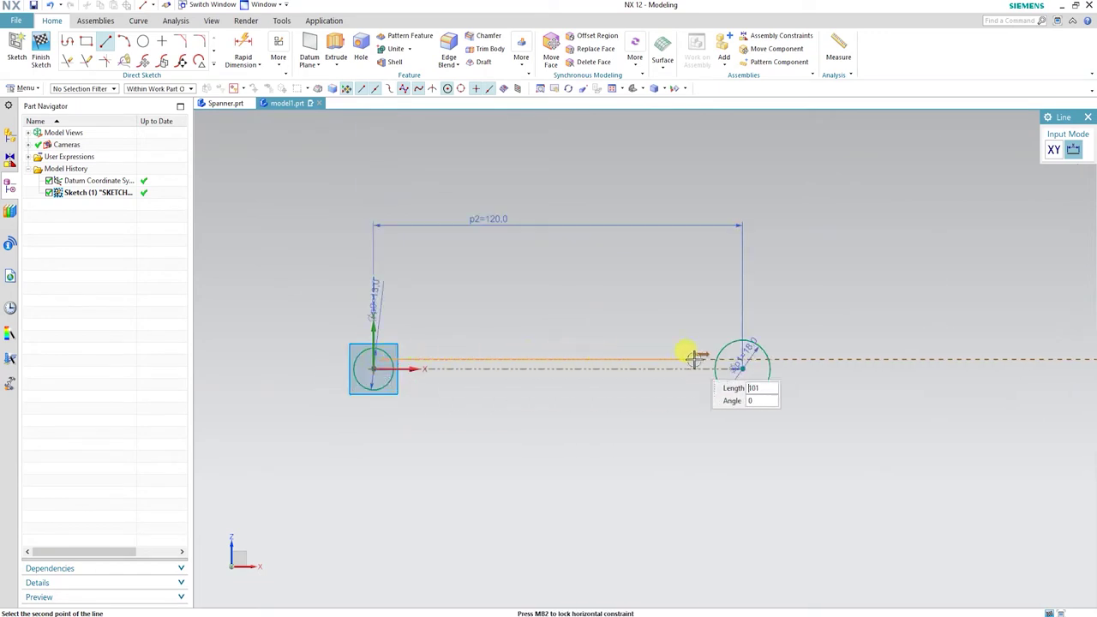
left_click(726, 358)
key("Escape")
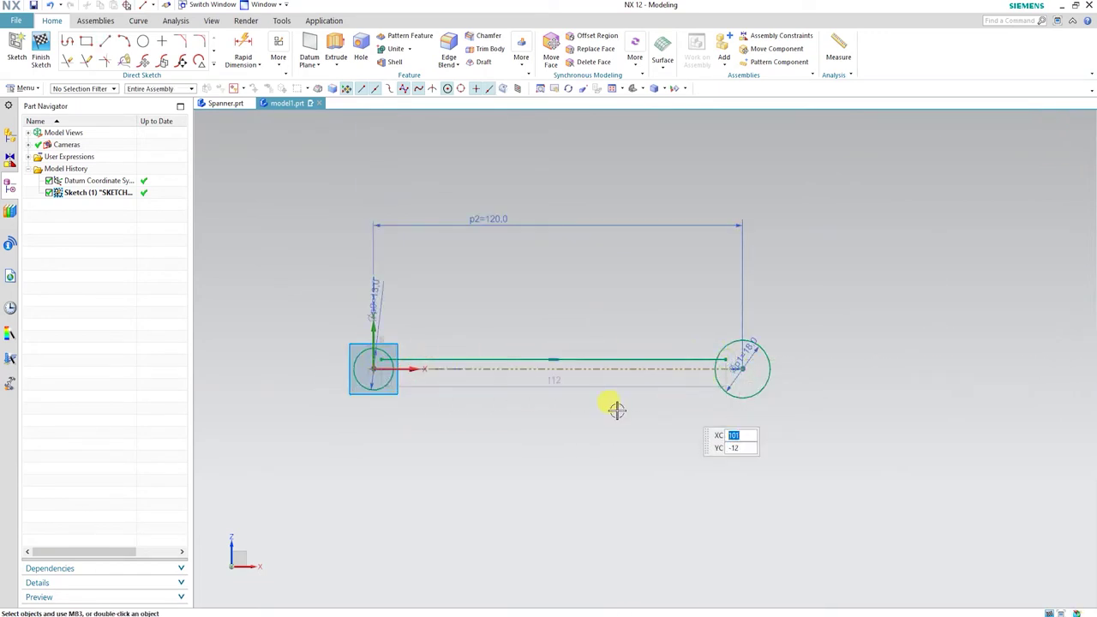
left_click(101, 43)
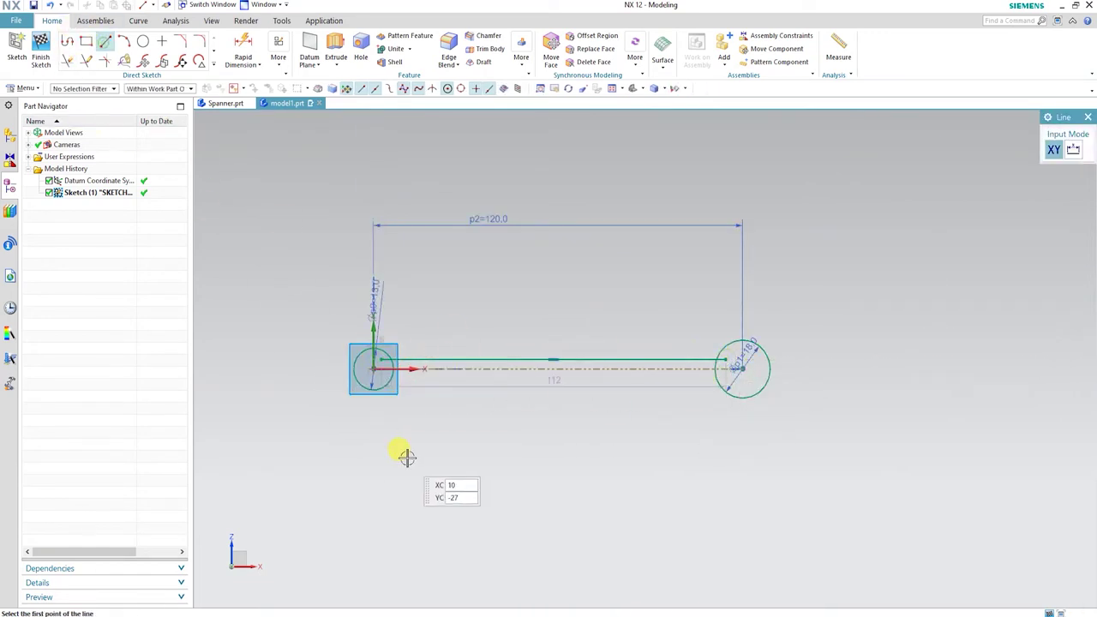
scroll(431, 391, "up", 2)
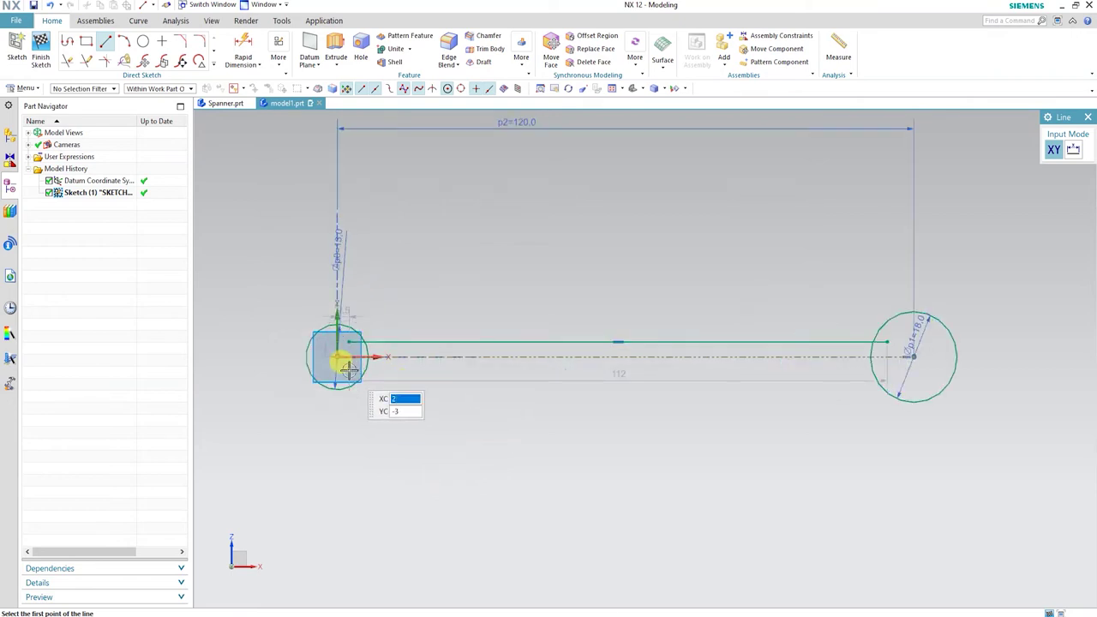
left_click(345, 370)
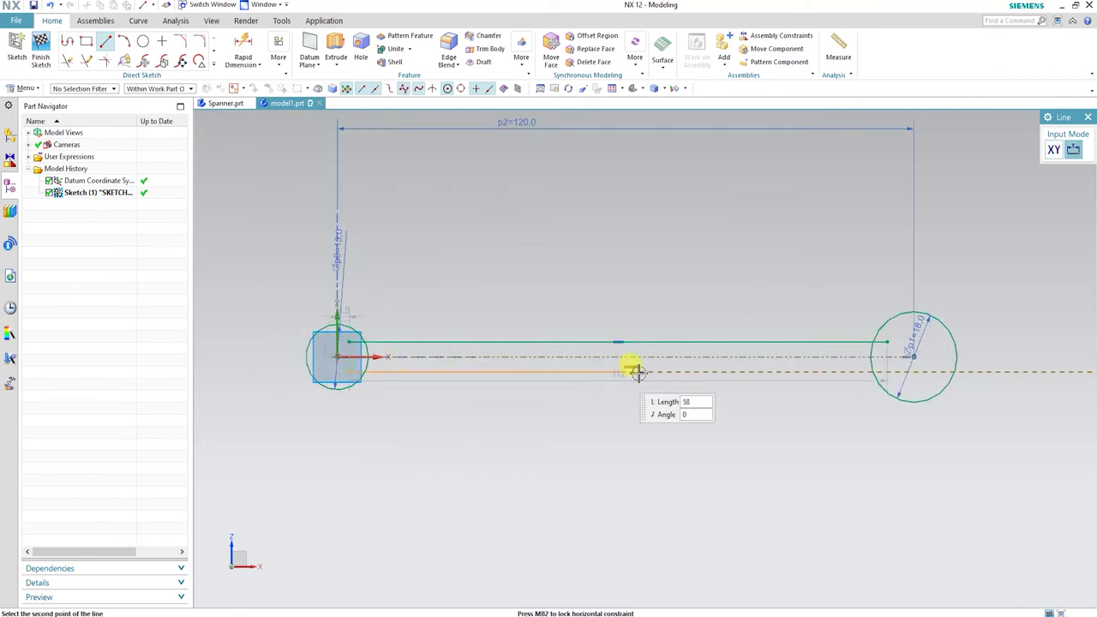
left_click(886, 369)
key("Escape")
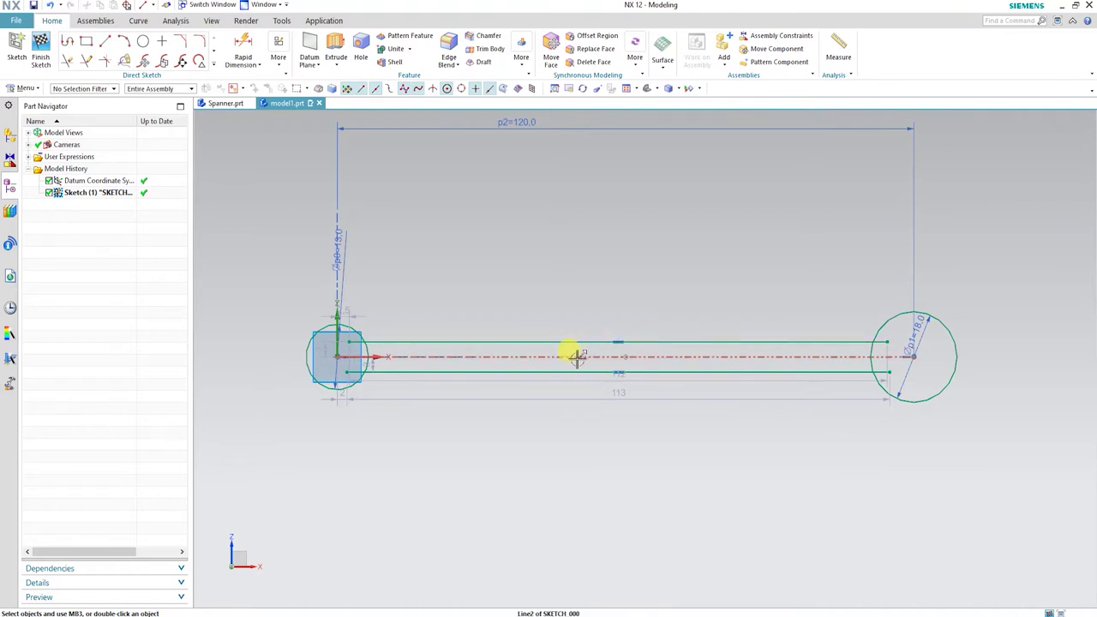
left_click(278, 60)
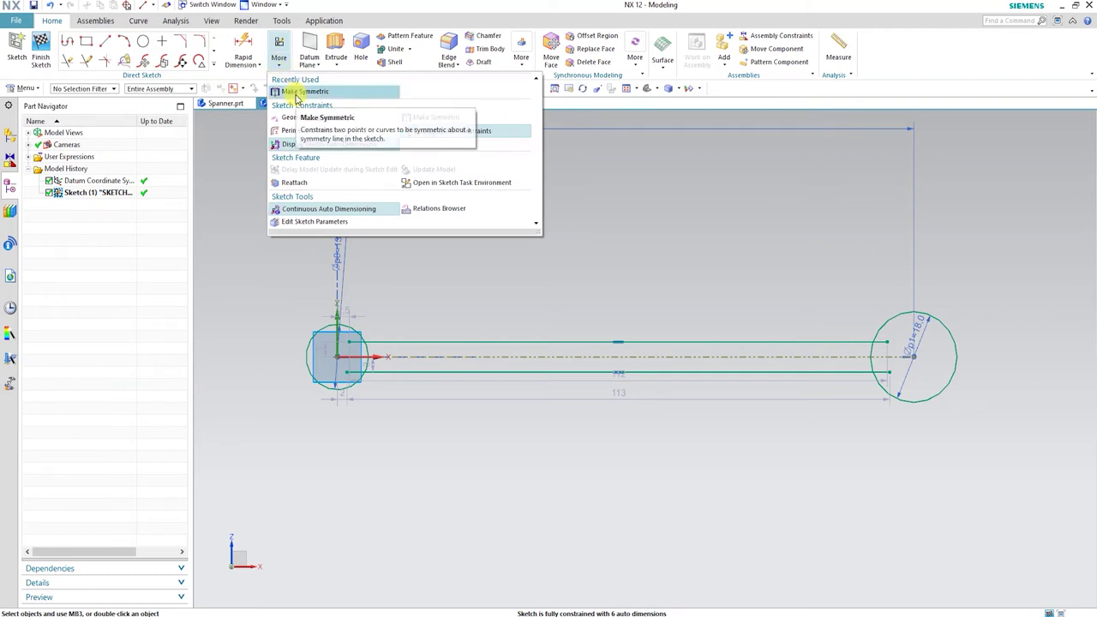
Make the two slot lines symmetric about the dashed centreline.
left_click(297, 95)
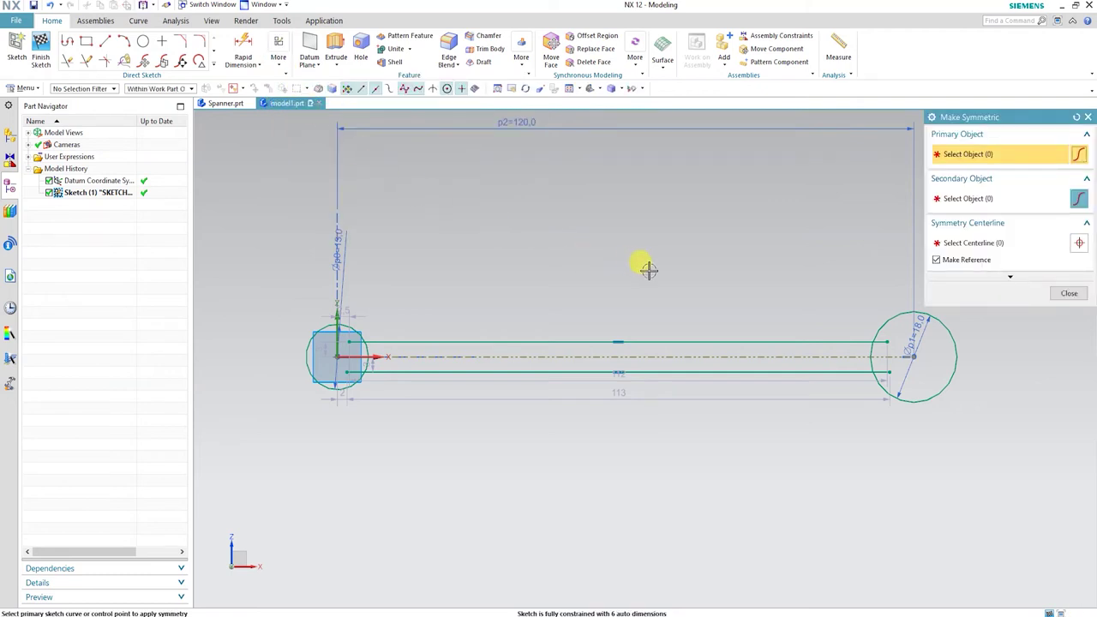
left_click(642, 341)
left_click(652, 369)
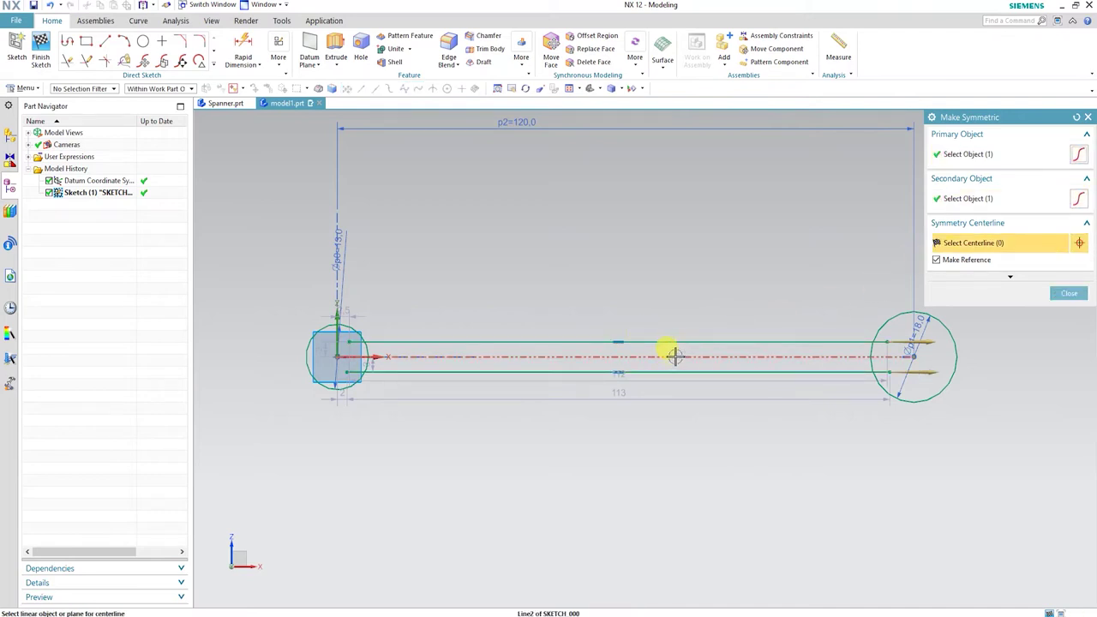
left_click(675, 355)
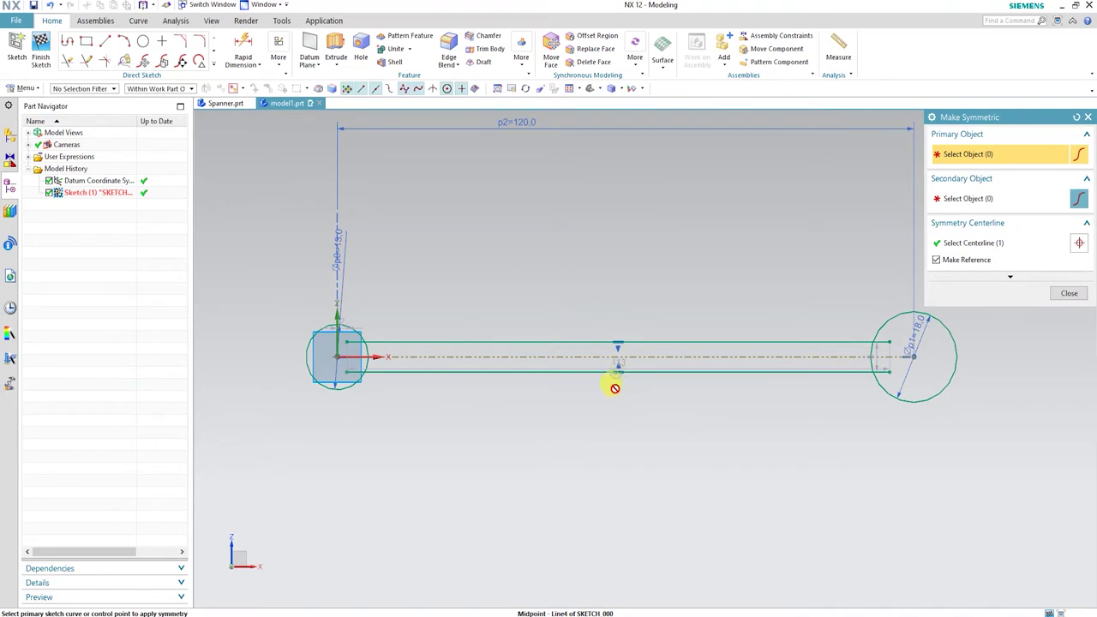
middle_click(634, 416)
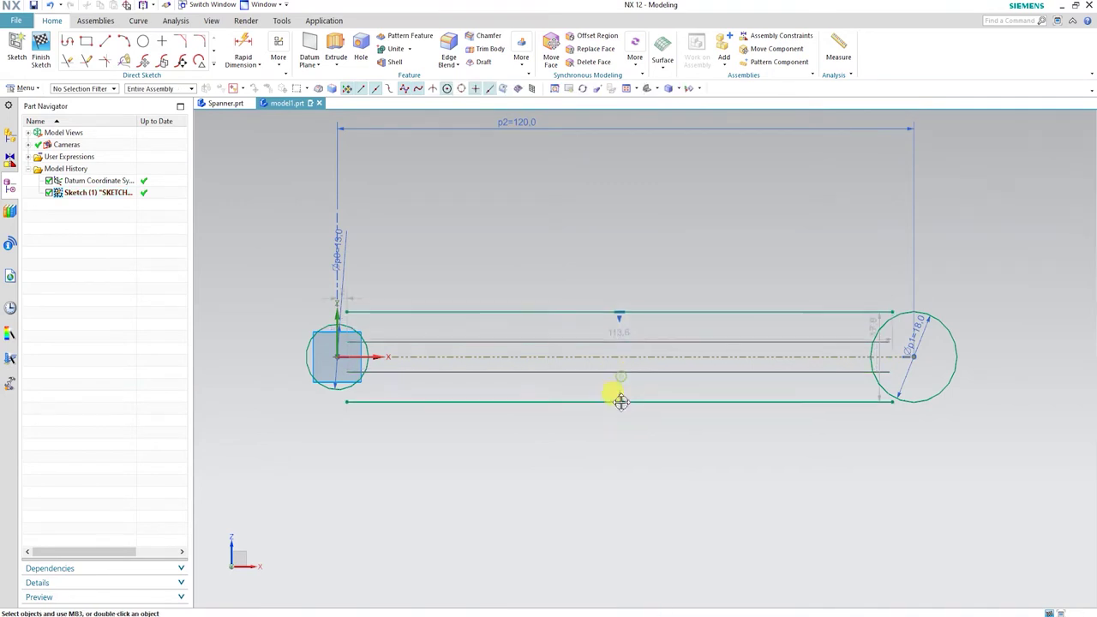
left_click_drag(622, 371, 641, 426)
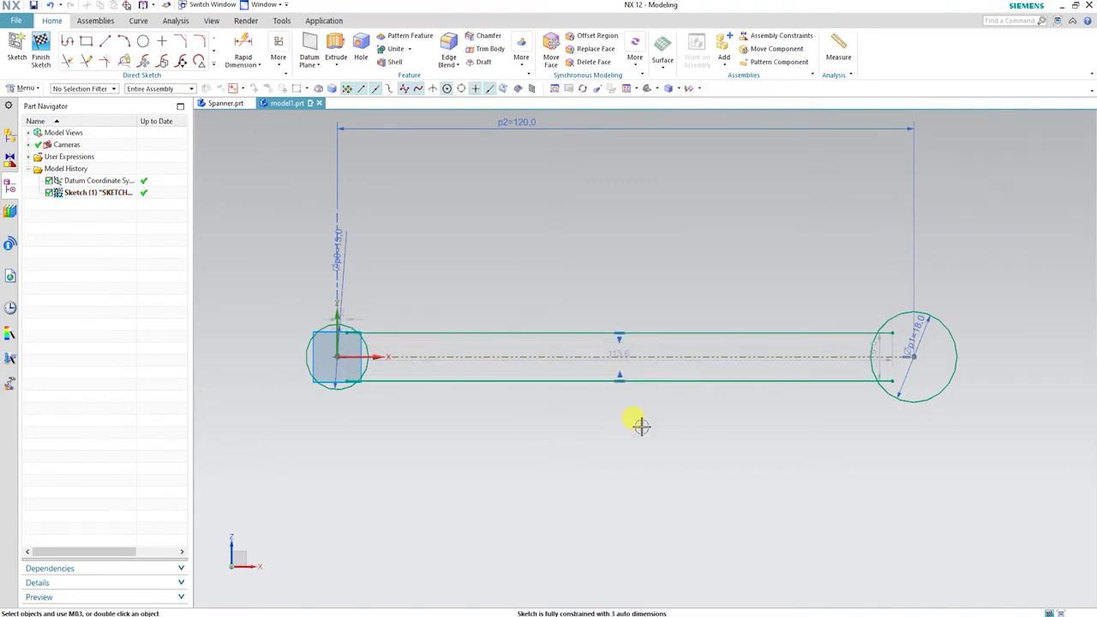
Dimension the gap between the slot lines to 7.
key("d")
left_click(673, 379)
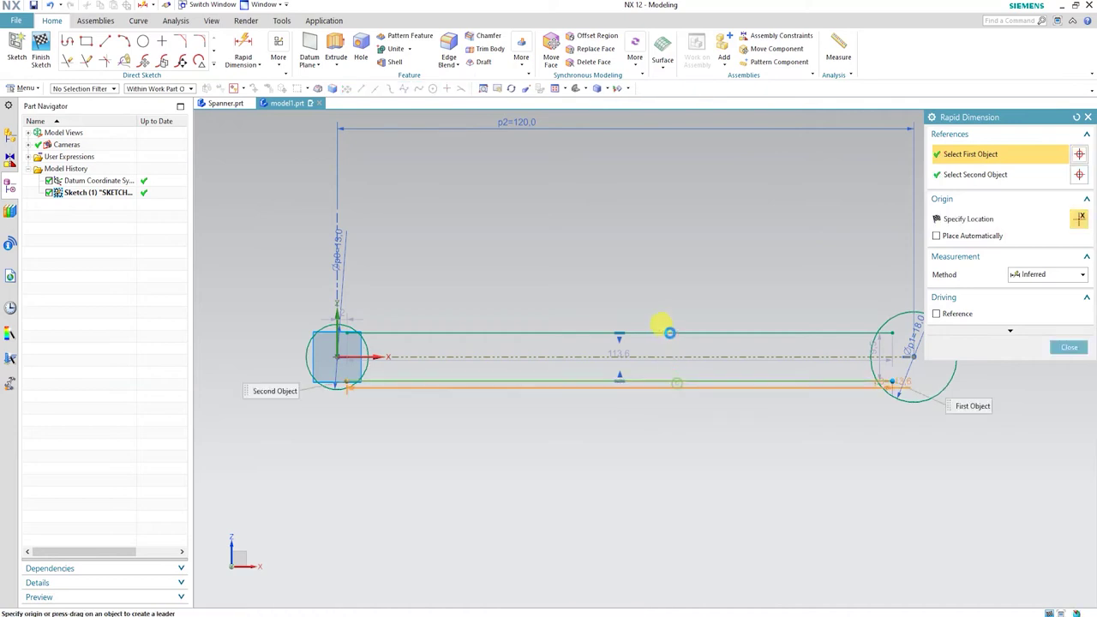
left_click(665, 332)
left_click(645, 452)
type("7")
key("Return")
key("Escape")
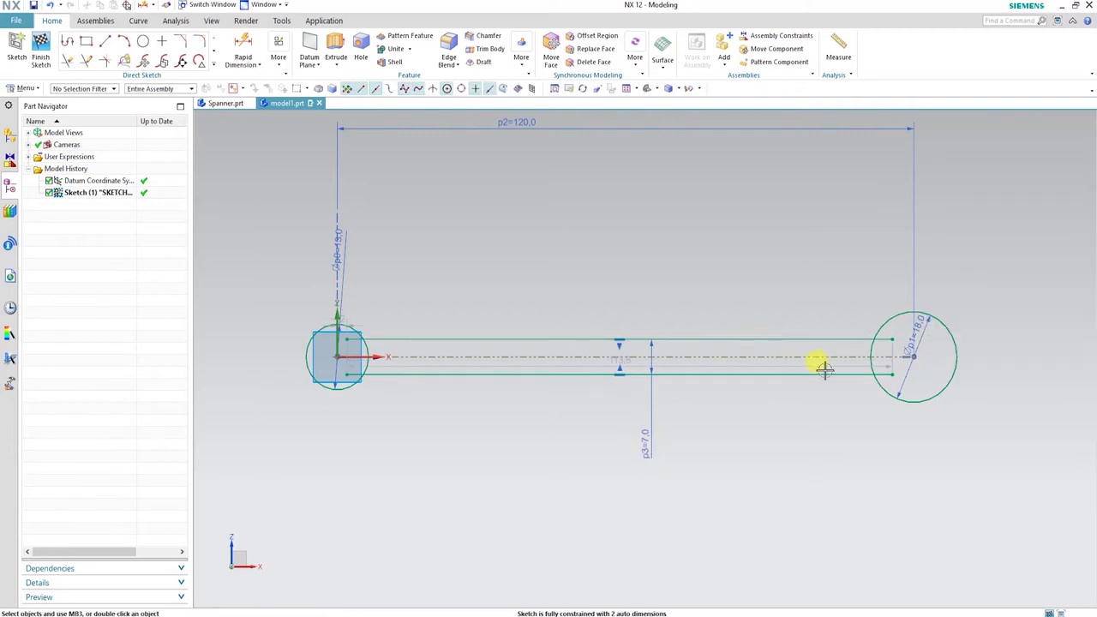
Trim the right circle's arc between the slot lines and both line ends inside the left circle.
key("t")
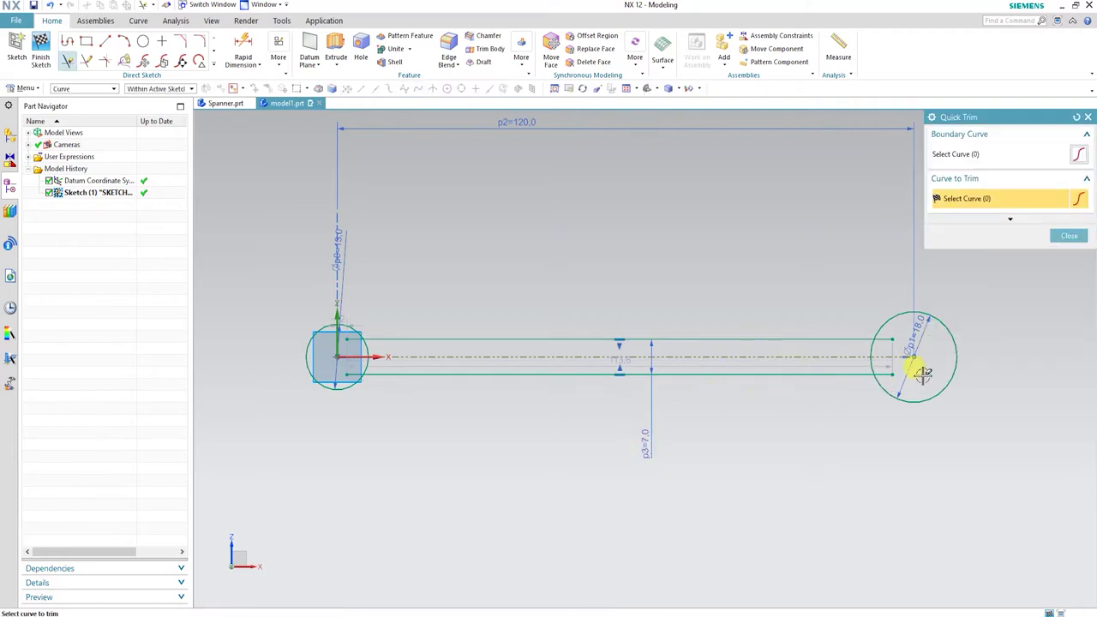
scroll(895, 373, "up", 3)
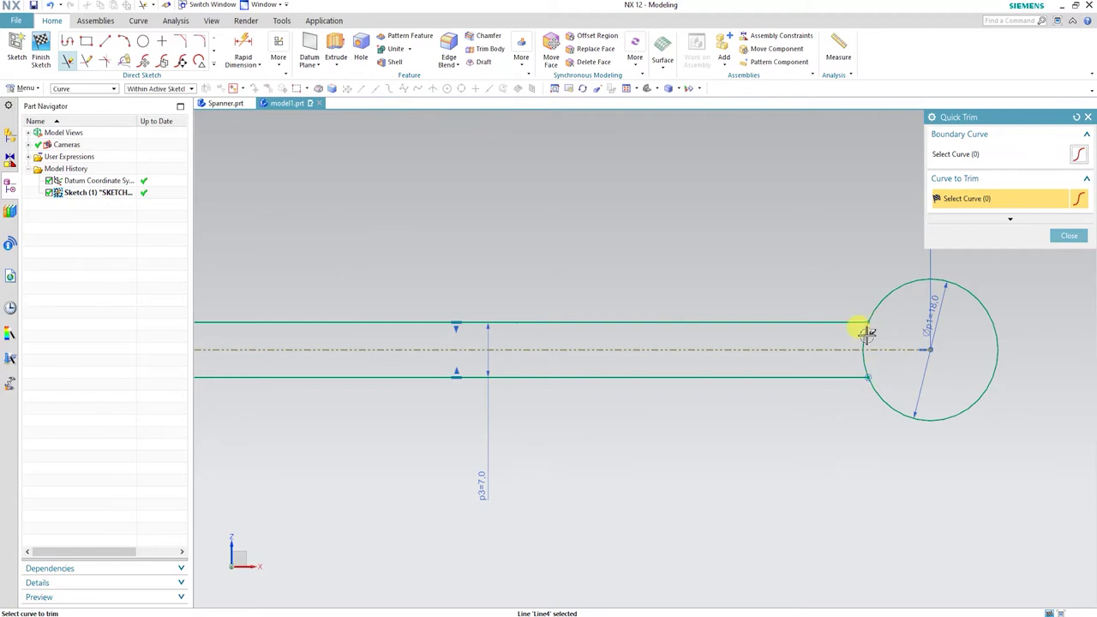
left_click(867, 336)
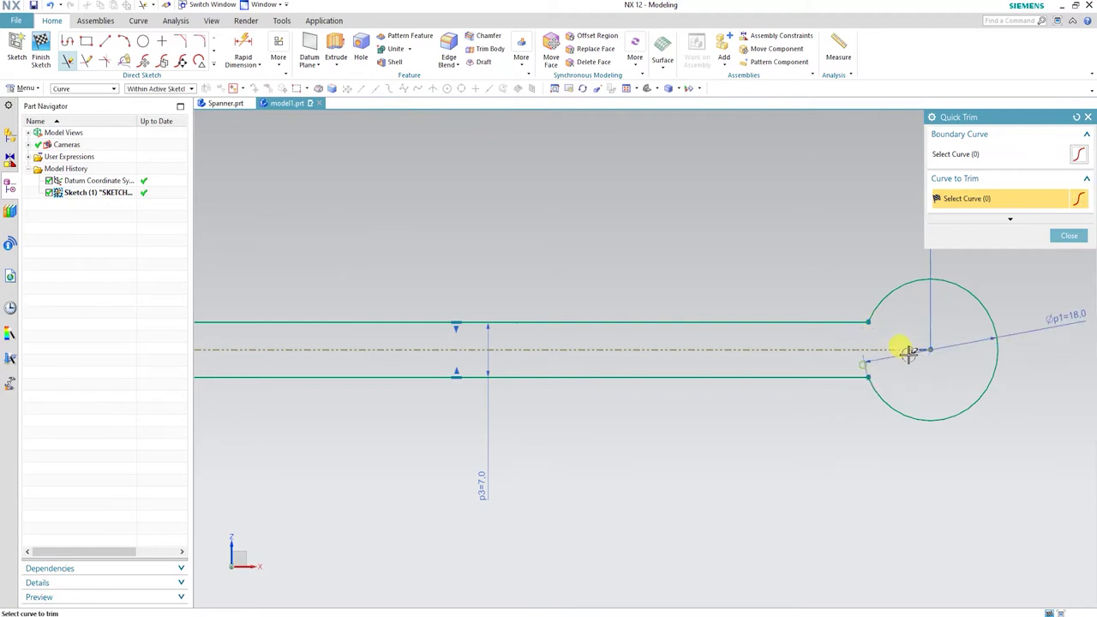
scroll(755, 352, "down", 2)
scroll(377, 348, "up", 2)
left_click(355, 321)
left_click(361, 367)
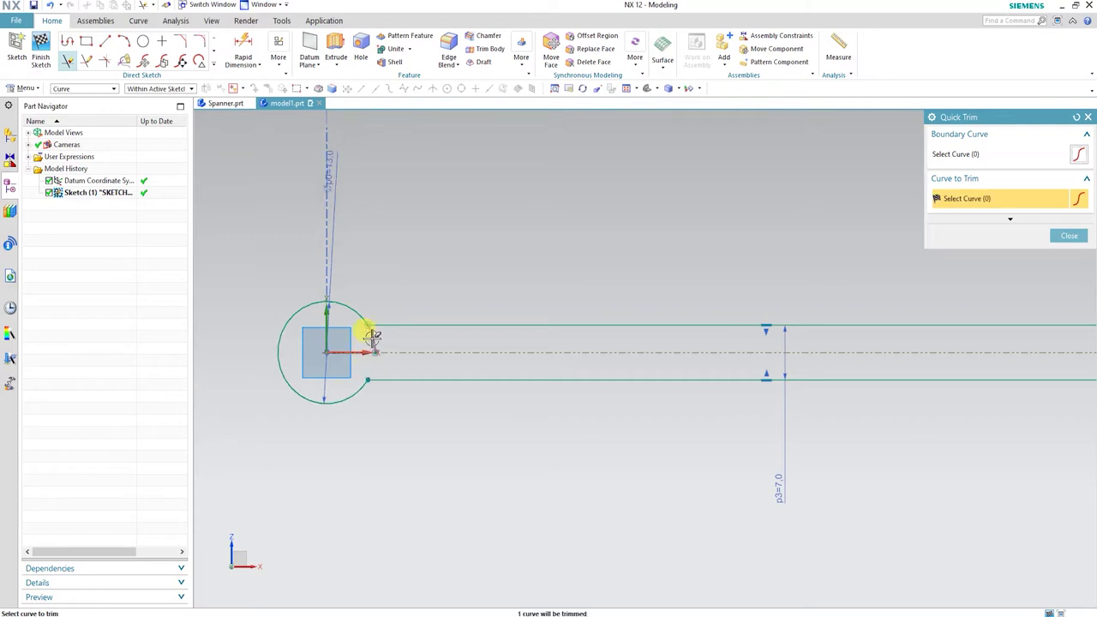
middle_click(450, 337)
scroll(434, 337, "down", 2)
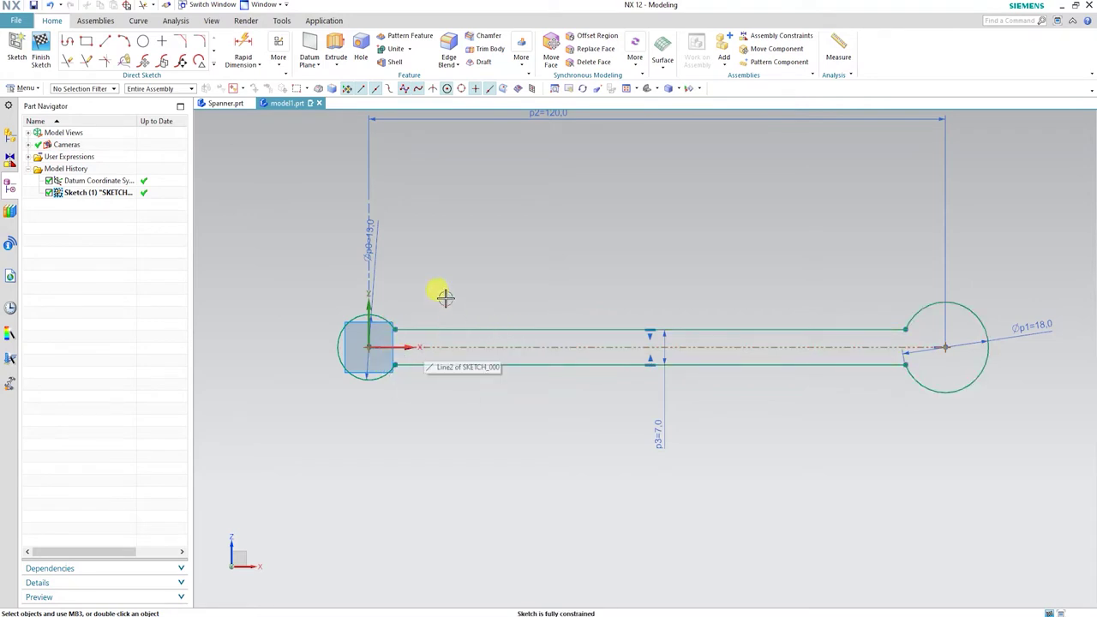
Fillet both slot lines into the left circle with radius 7.
left_click(200, 43)
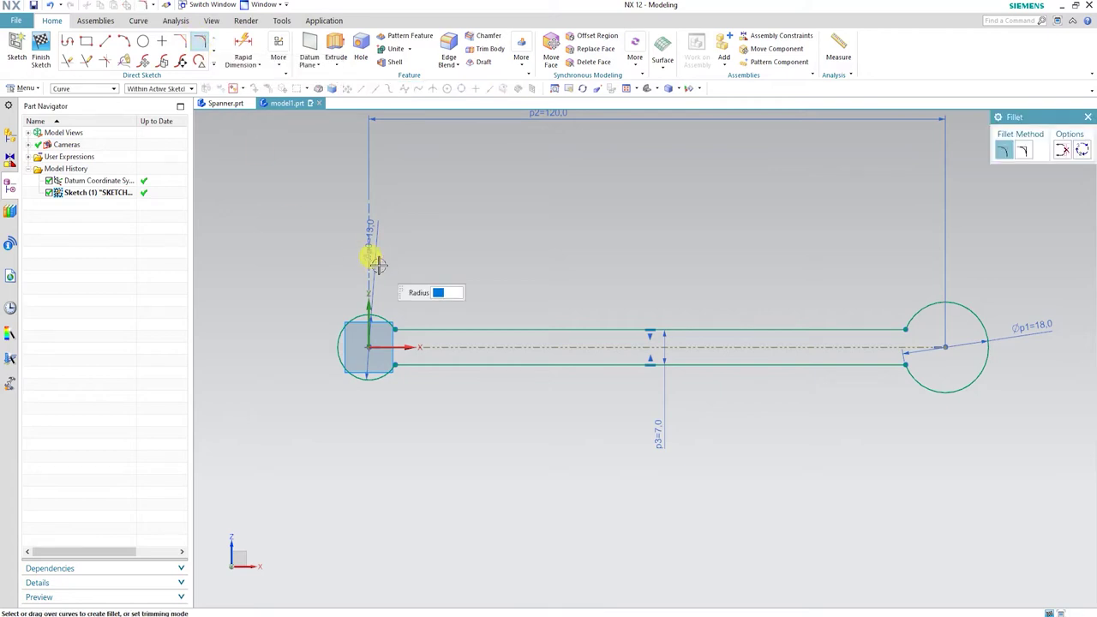
scroll(382, 274, "up", 4)
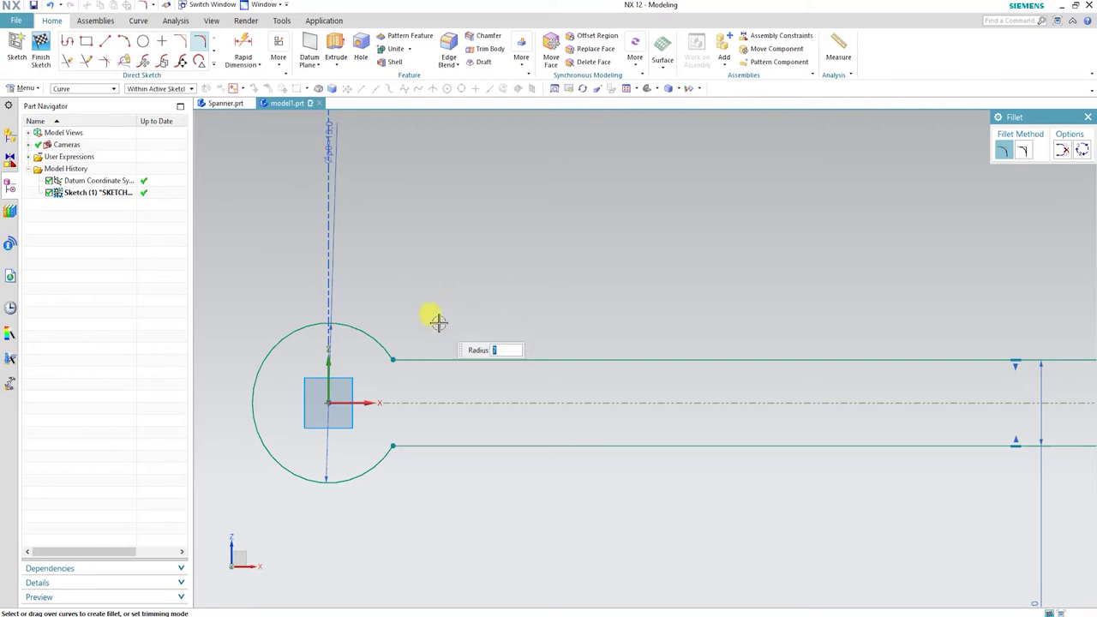
left_click(419, 358)
left_click(380, 339)
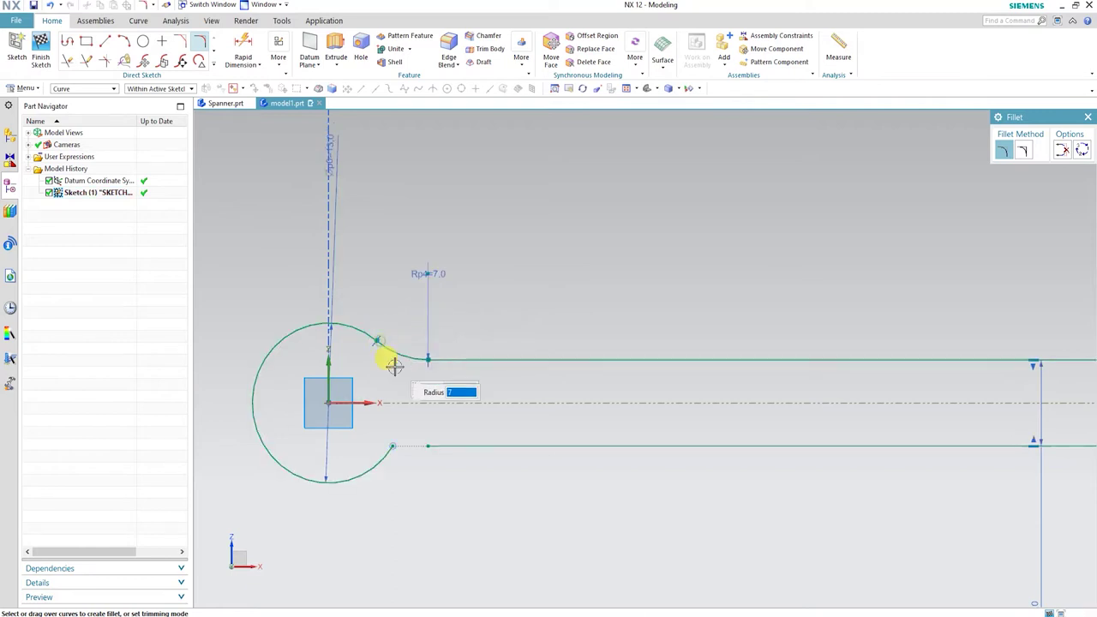
left_click(444, 444)
left_click(384, 461)
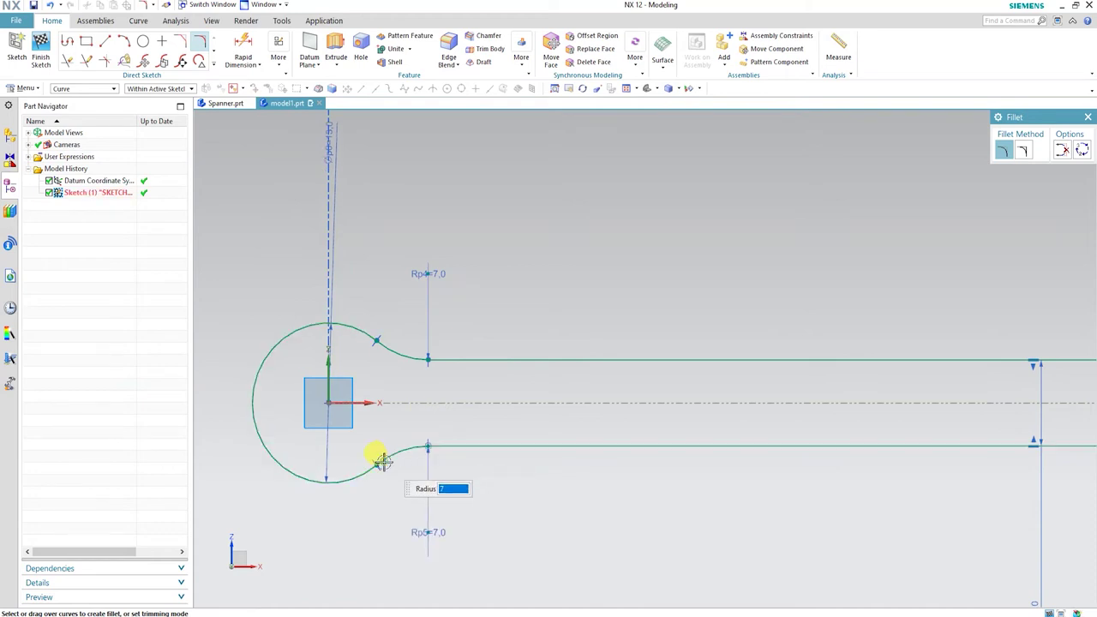
scroll(368, 377, "down", 5)
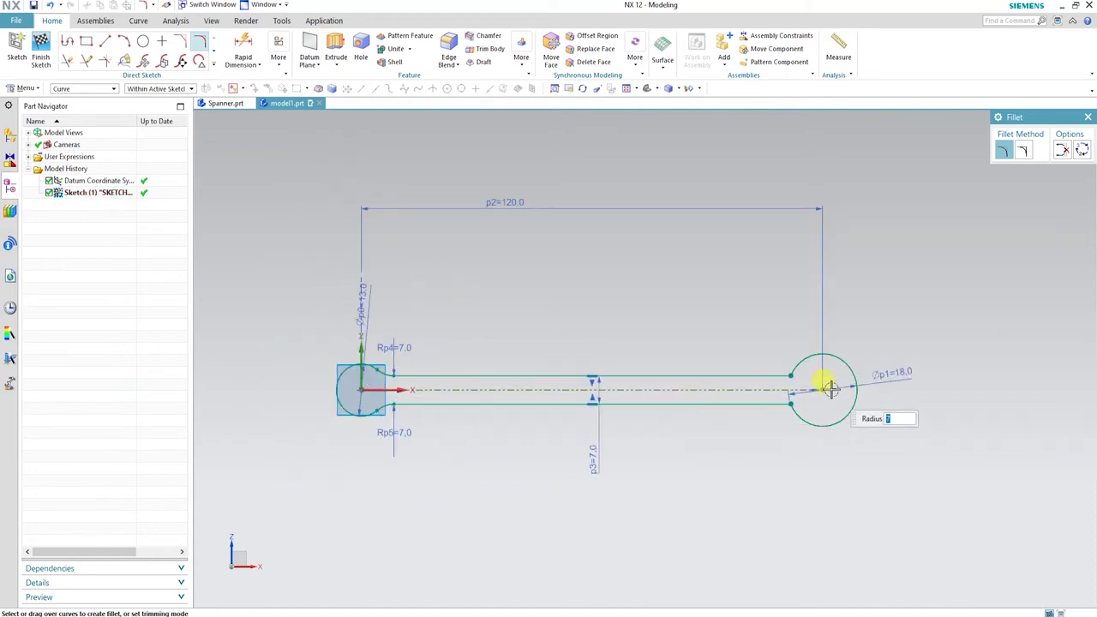
scroll(816, 389, "up", 5)
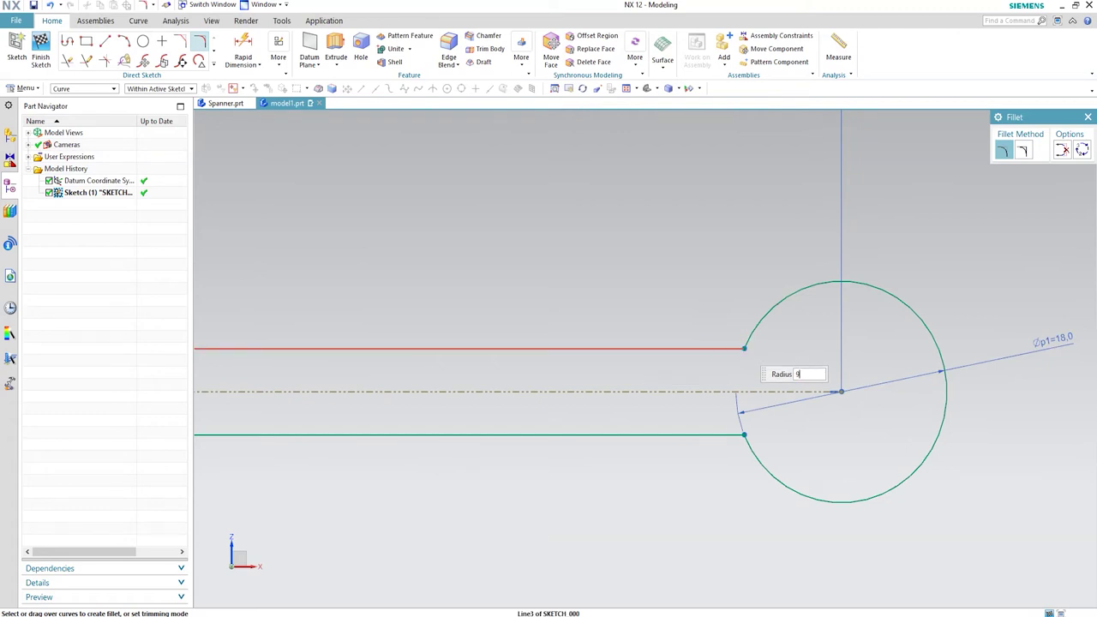
Fillet both slot lines into the right circle with radius 9.
left_click(695, 348)
left_click(754, 319)
left_click(673, 435)
left_click(752, 452)
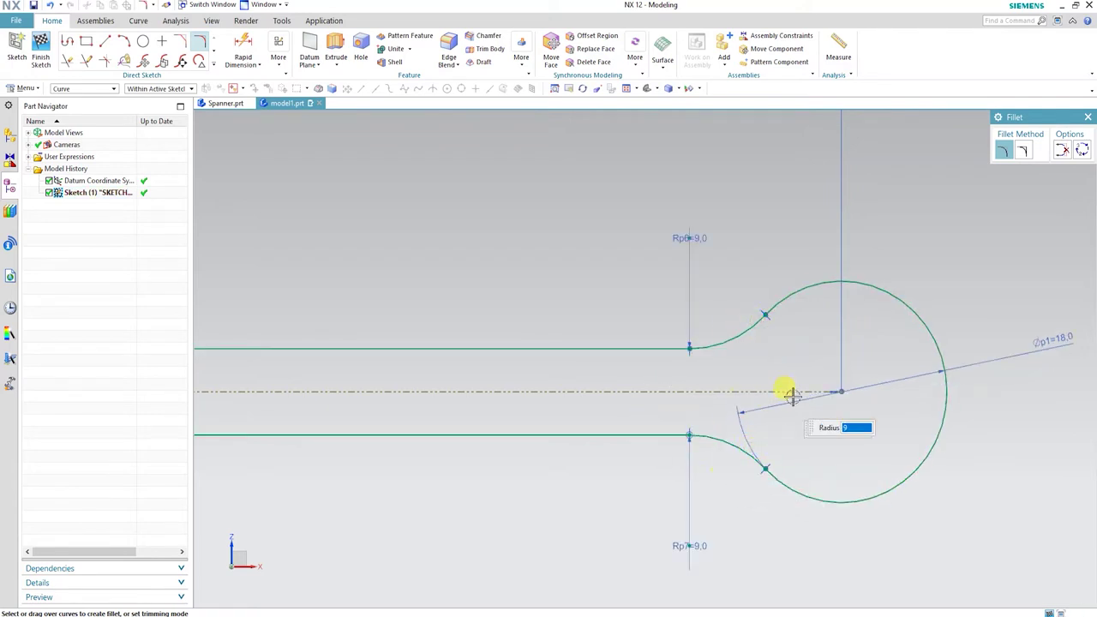
key("ctrl+f")
key("Escape")
scroll(869, 421, "up", 3)
scroll(869, 421, "down", 4)
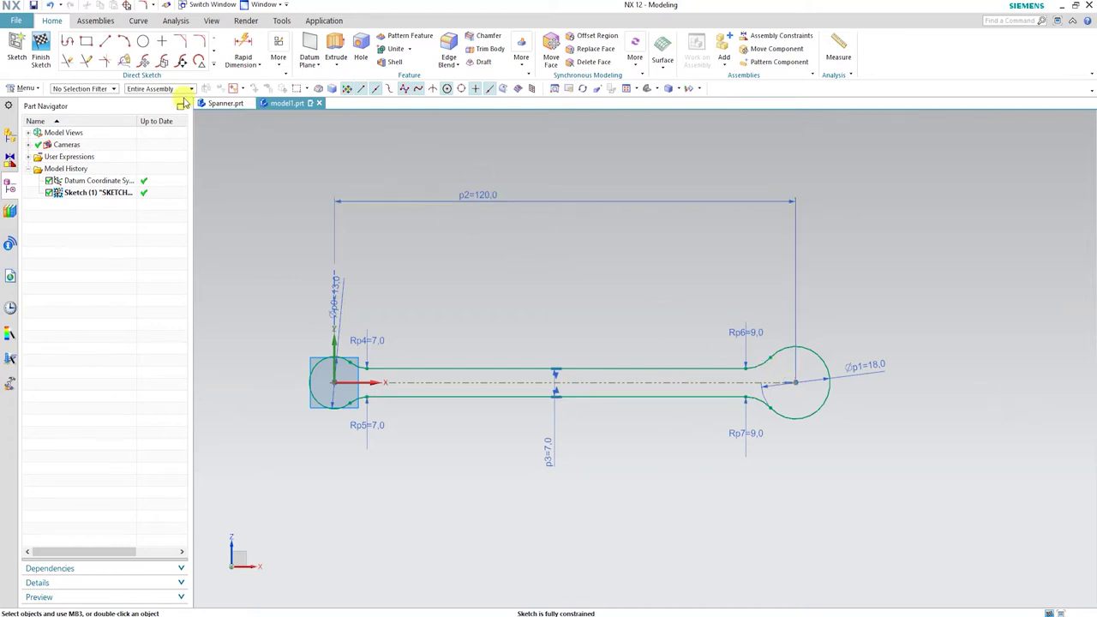
left_click(104, 41)
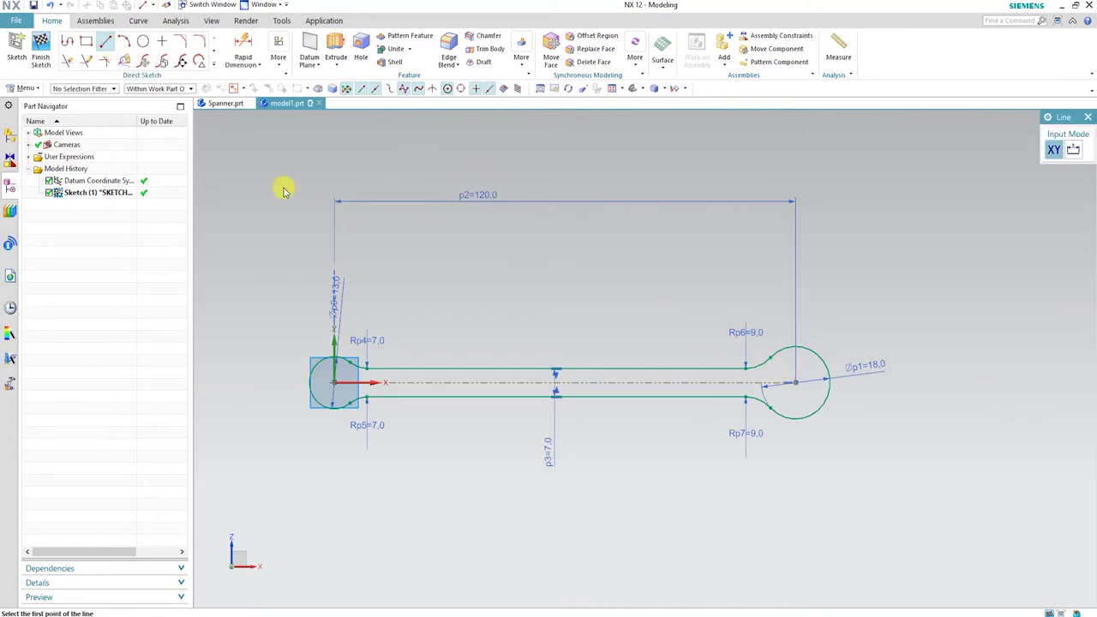
Draw a line from the right circle's centre down and right, and convert it to reference.
left_click(797, 381)
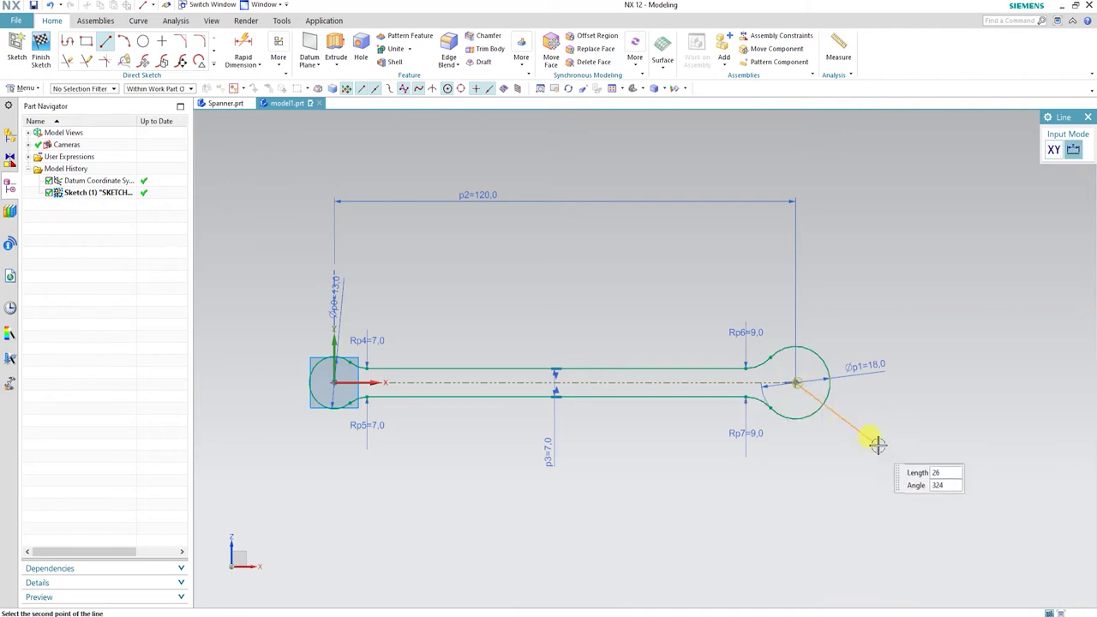
left_click(969, 479)
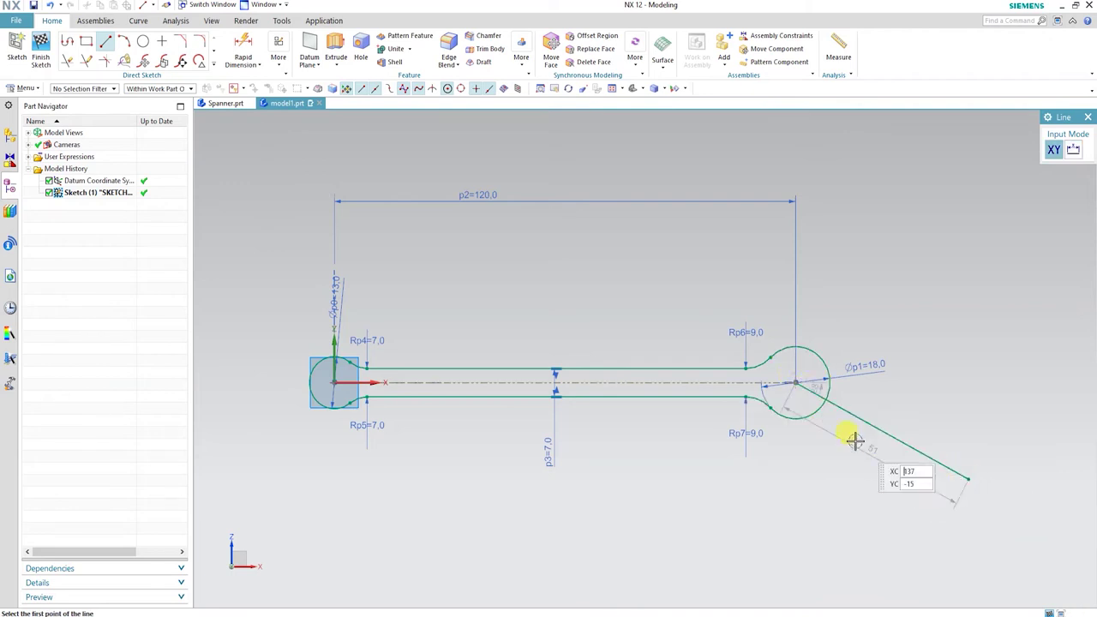
key("Escape")
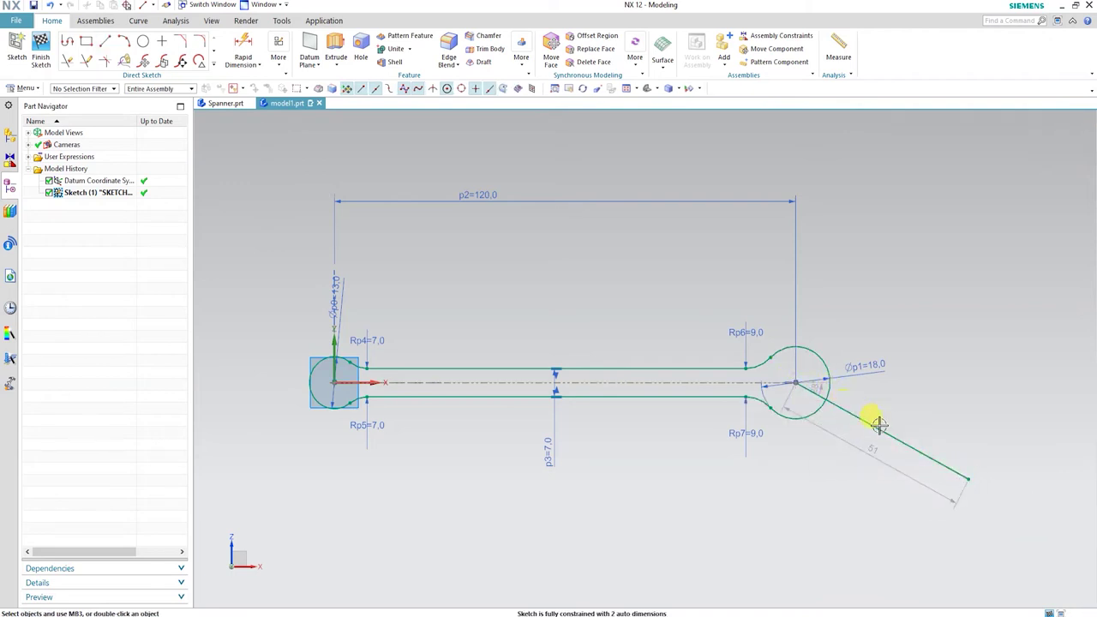
left_click(876, 426)
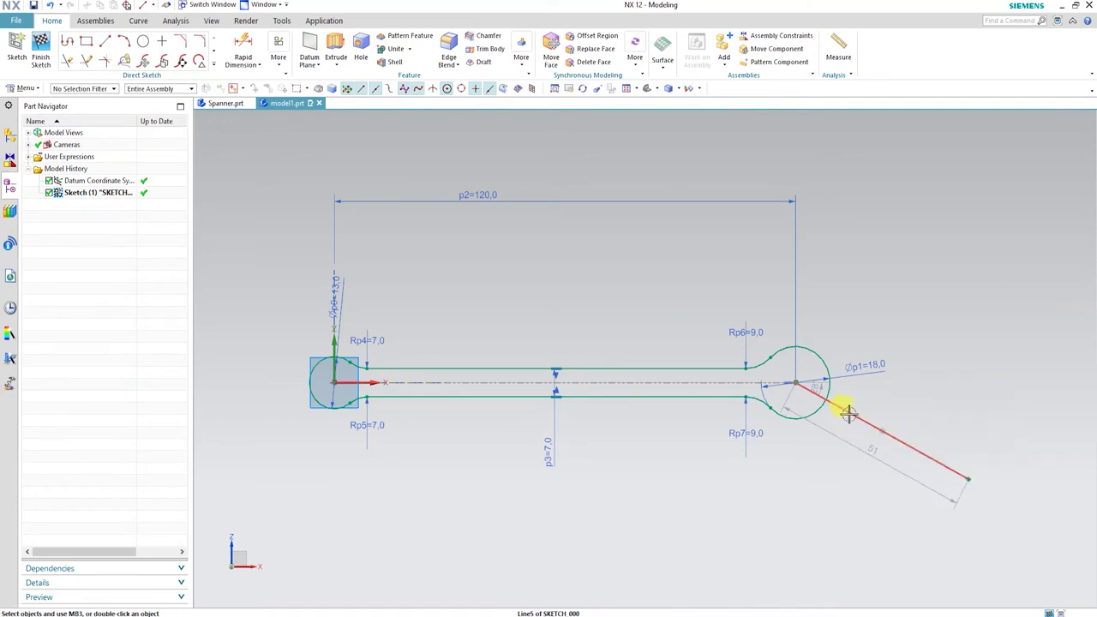
left_click(848, 414)
left_click(906, 382)
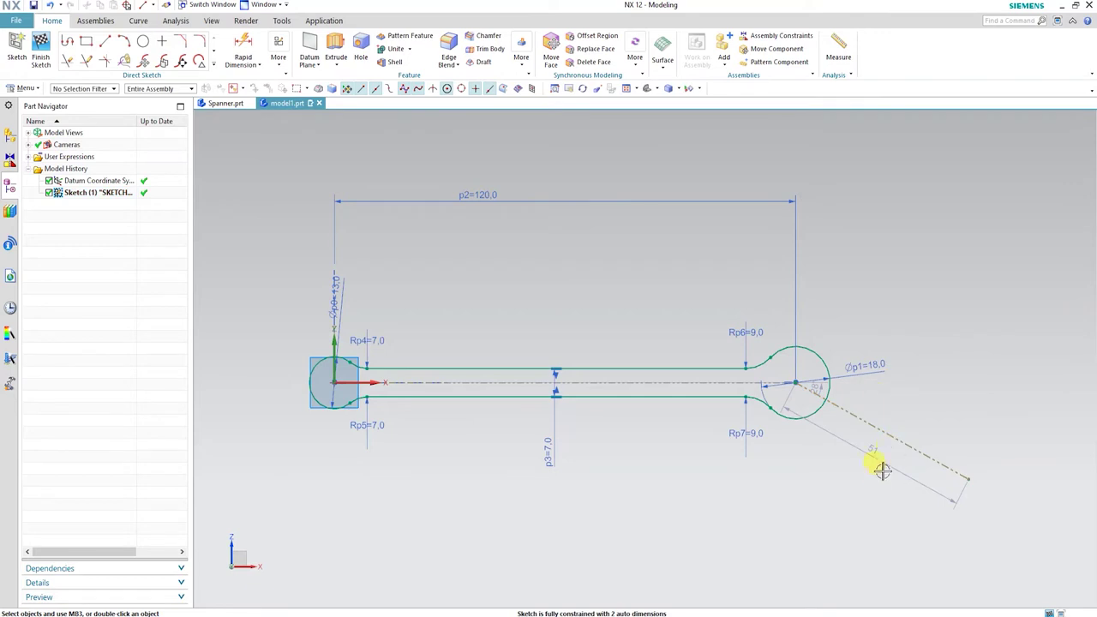
scroll(897, 410, "up", 5)
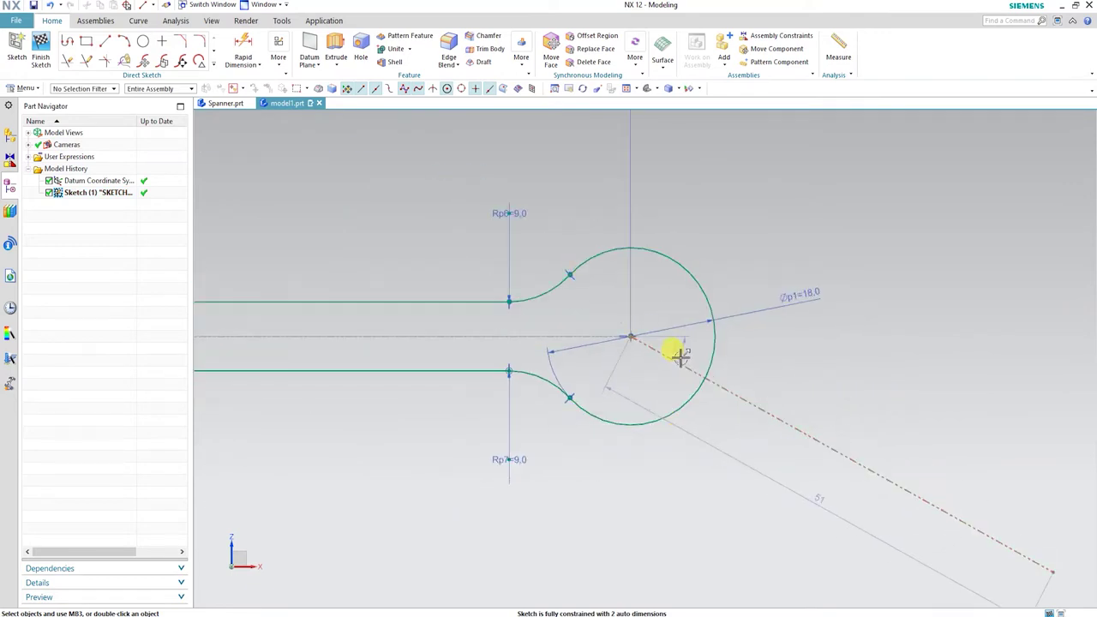
Set the angle between the reference line and the horizontal centreline to 15°.
left_click(703, 354)
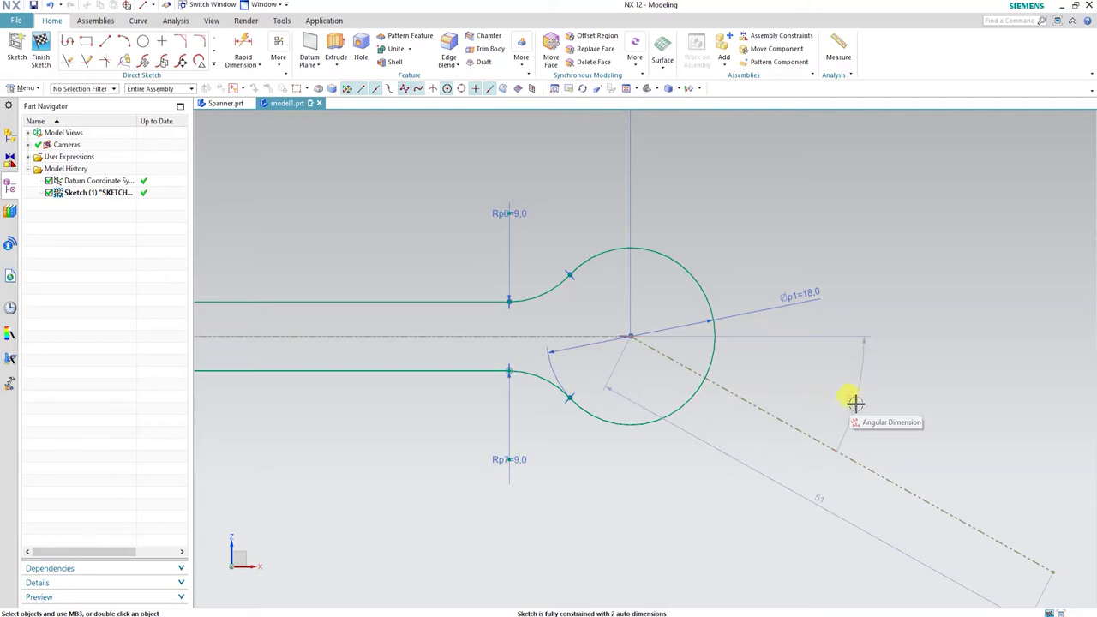
left_click(848, 400)
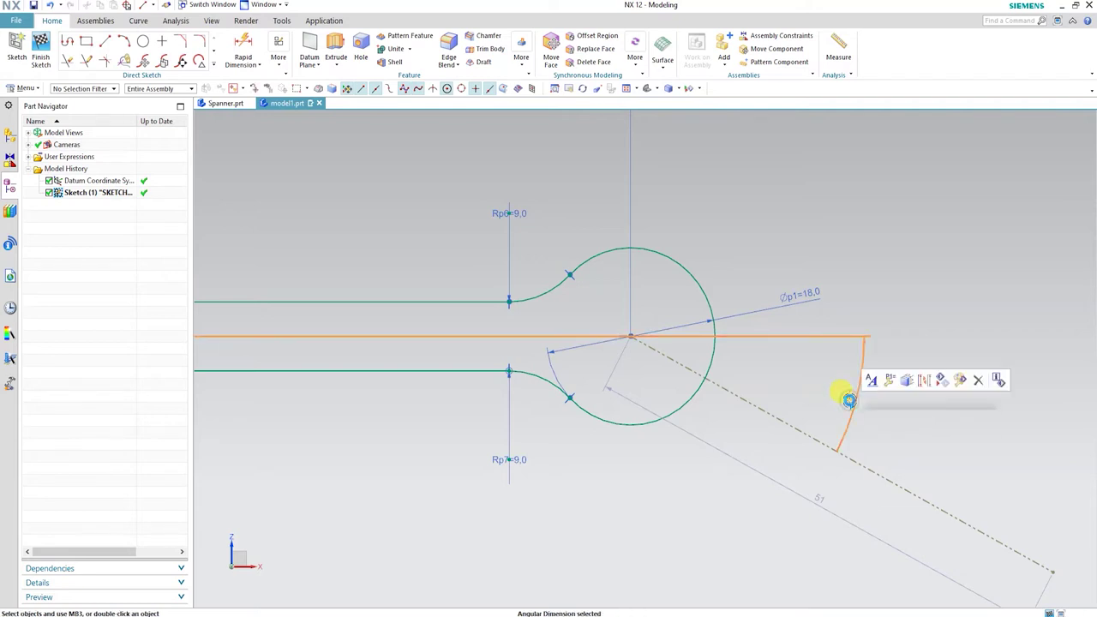
double_click(847, 403)
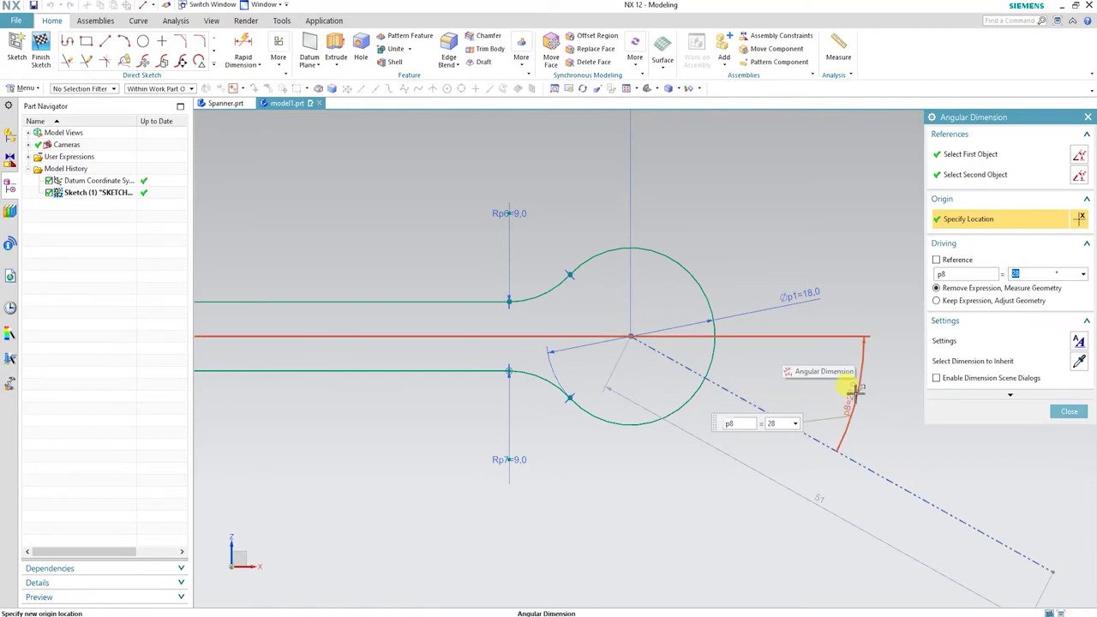
type("15")
key("Return")
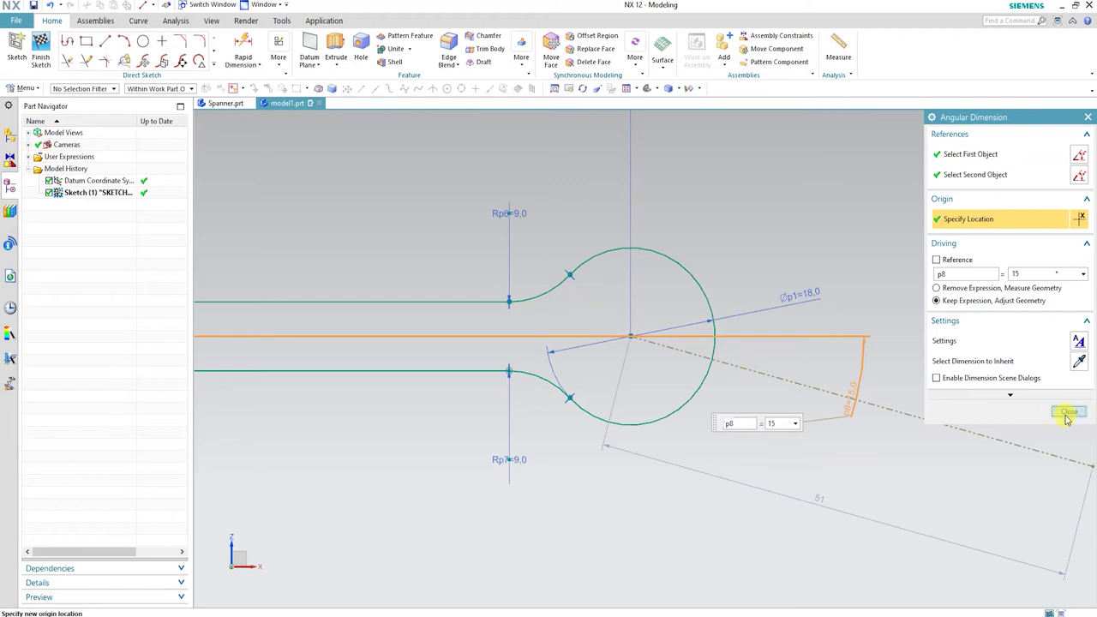
left_click(1065, 412)
scroll(712, 318, "down", 3)
scroll(716, 343, "up", 2)
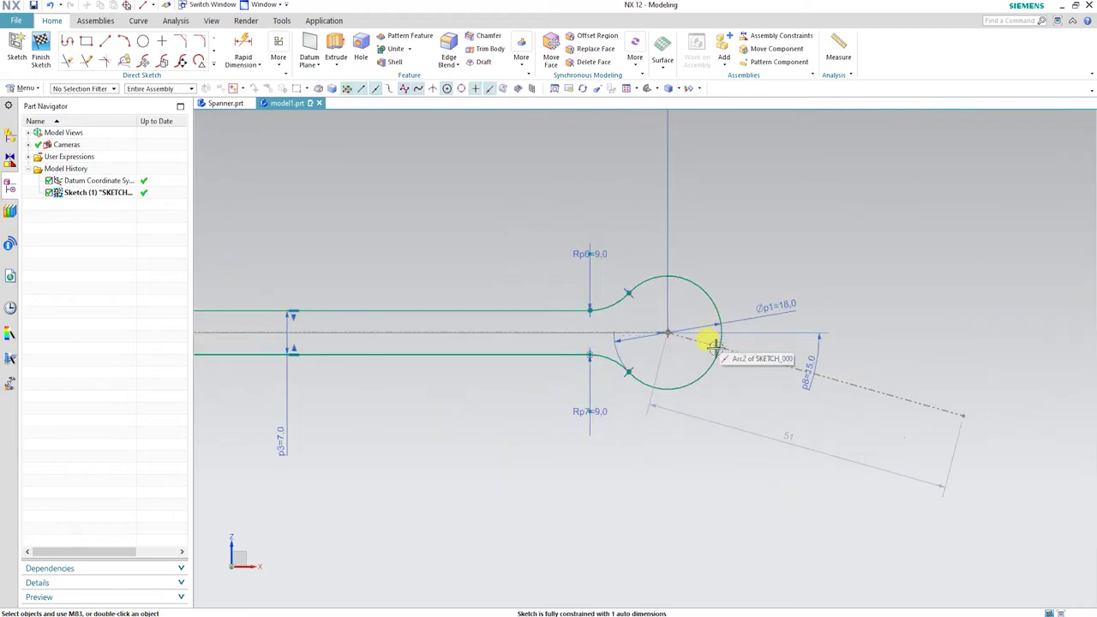
scroll(729, 343, "down", 2)
scroll(720, 342, "up", 3)
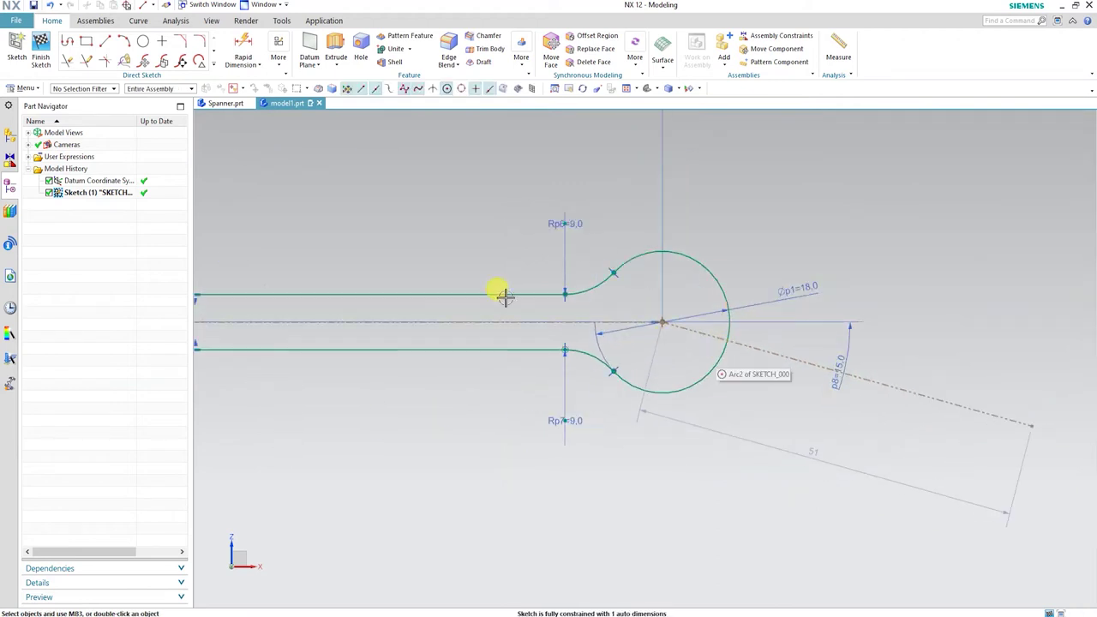
Draw a diameter 10 circle centred on the angled reference line.
left_click(143, 42)
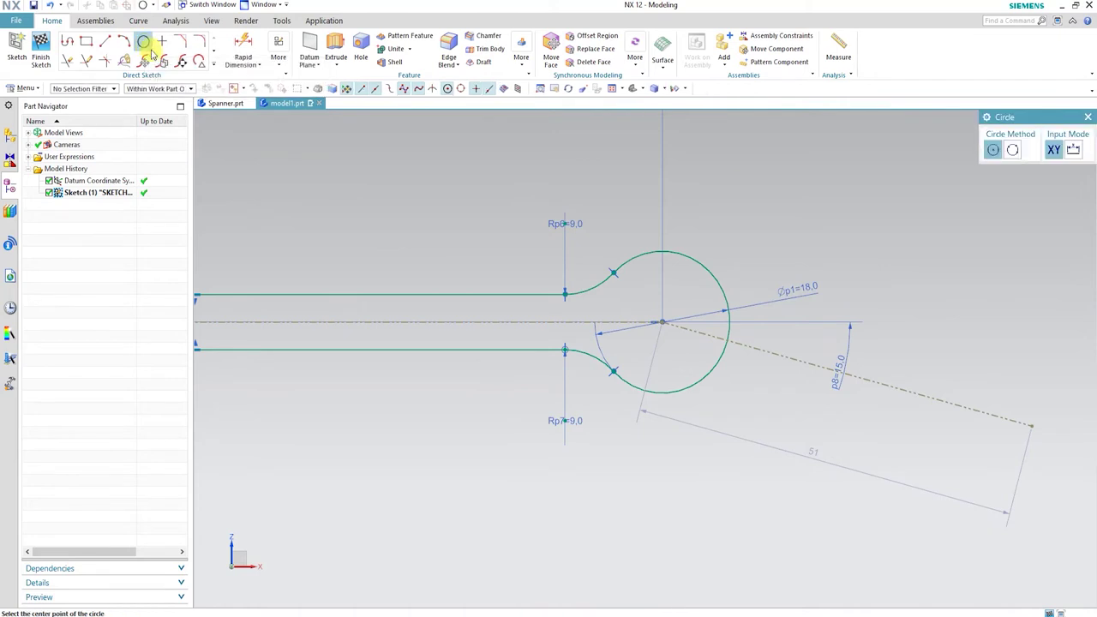
scroll(696, 331, "up", 2)
left_click(699, 333)
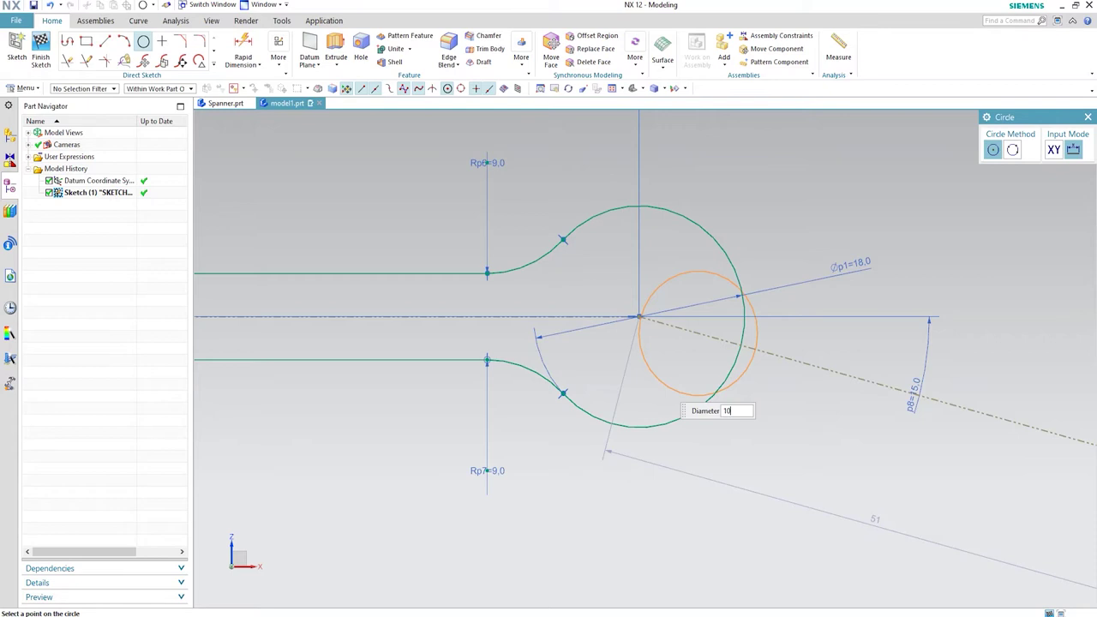
left_click(658, 377)
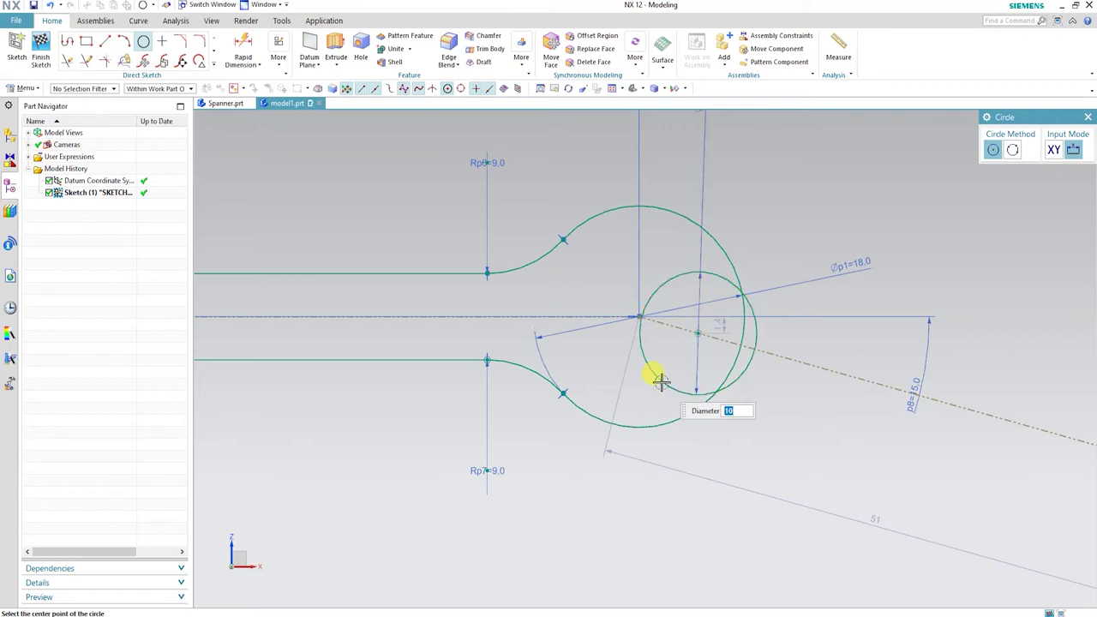
left_click(696, 333)
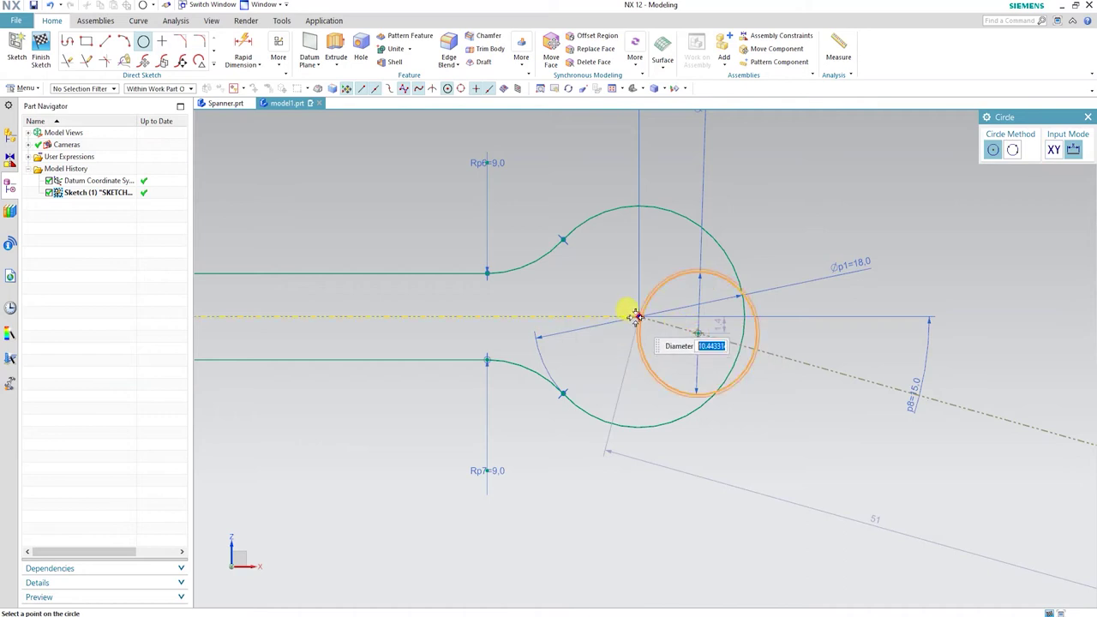
key("Escape")
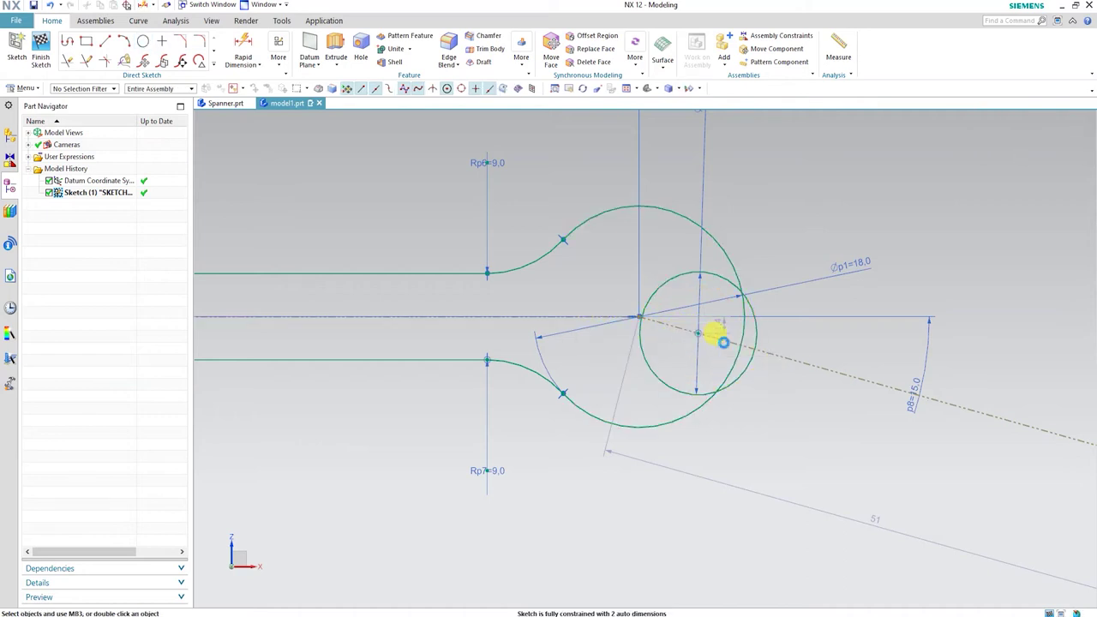
Dimension the small circle's centre position to 3.92 from the reference line.
key("d")
left_click(696, 332)
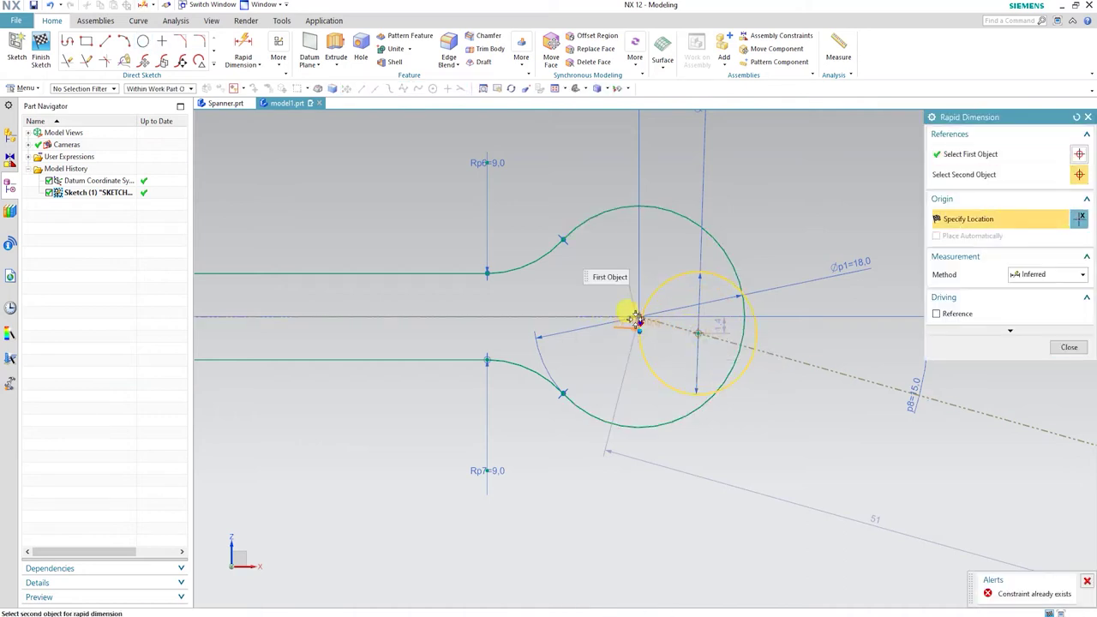
left_click(634, 316)
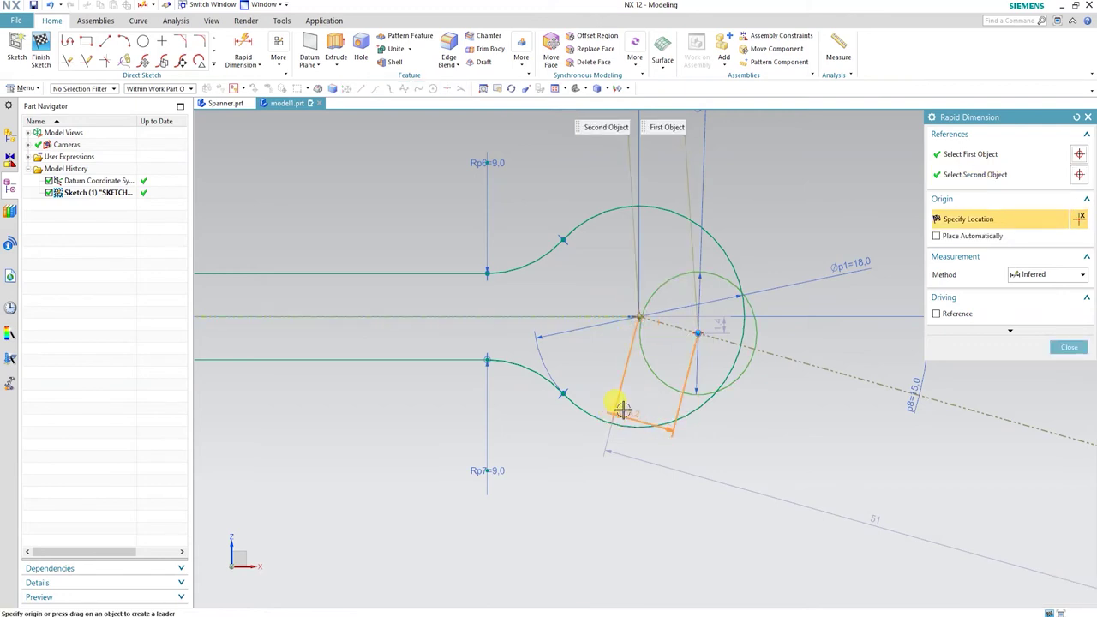
left_click(622, 409)
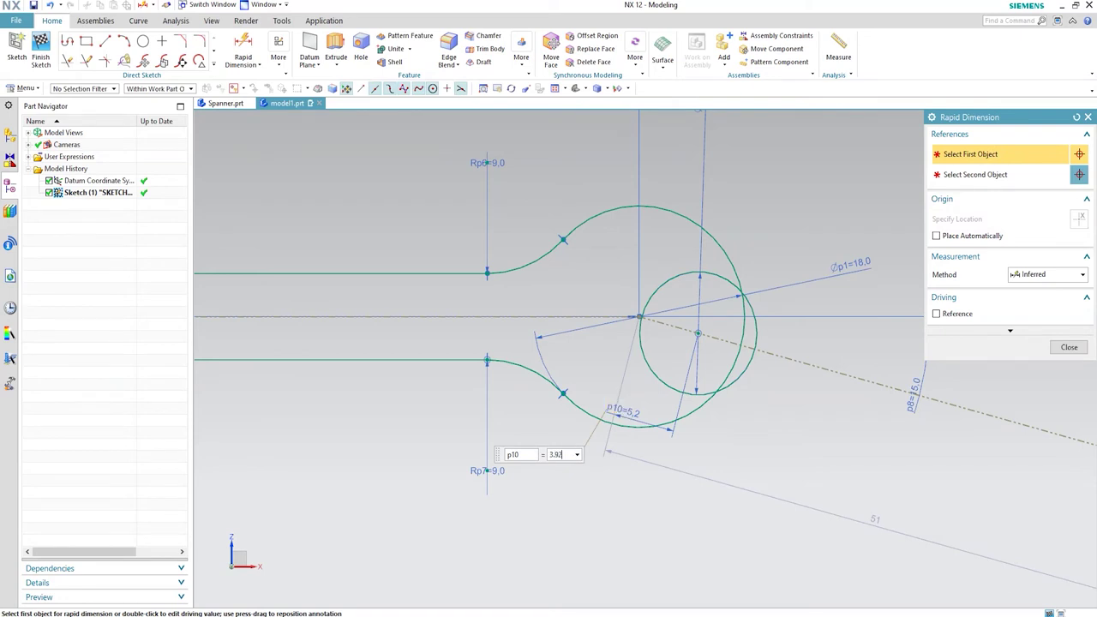
type("3.92")
key("Return")
key("Escape")
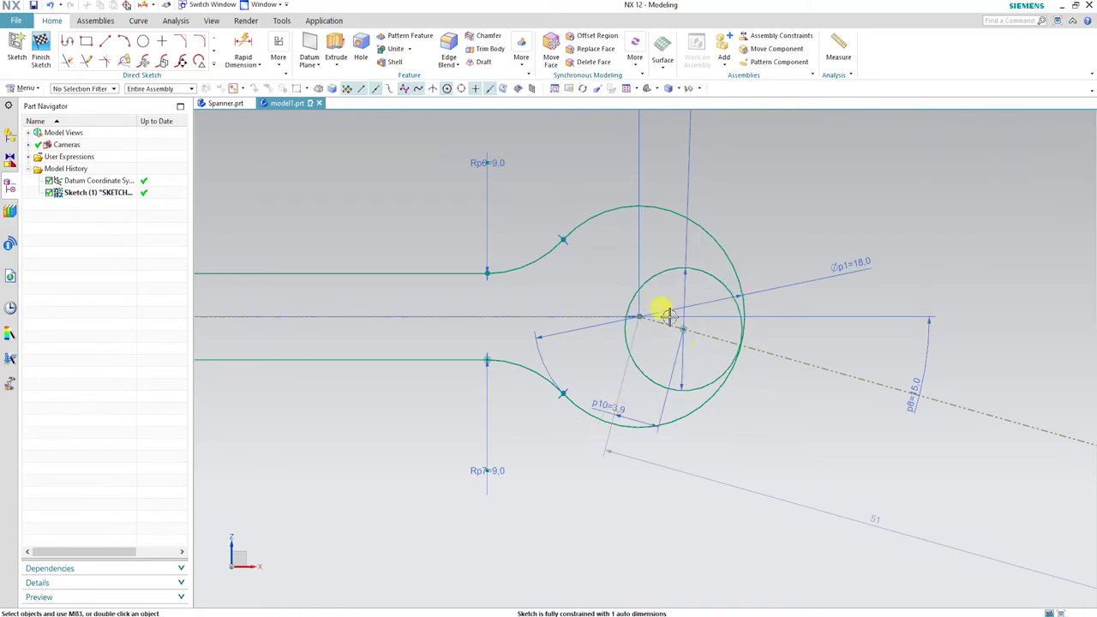
scroll(742, 306, "up", 1)
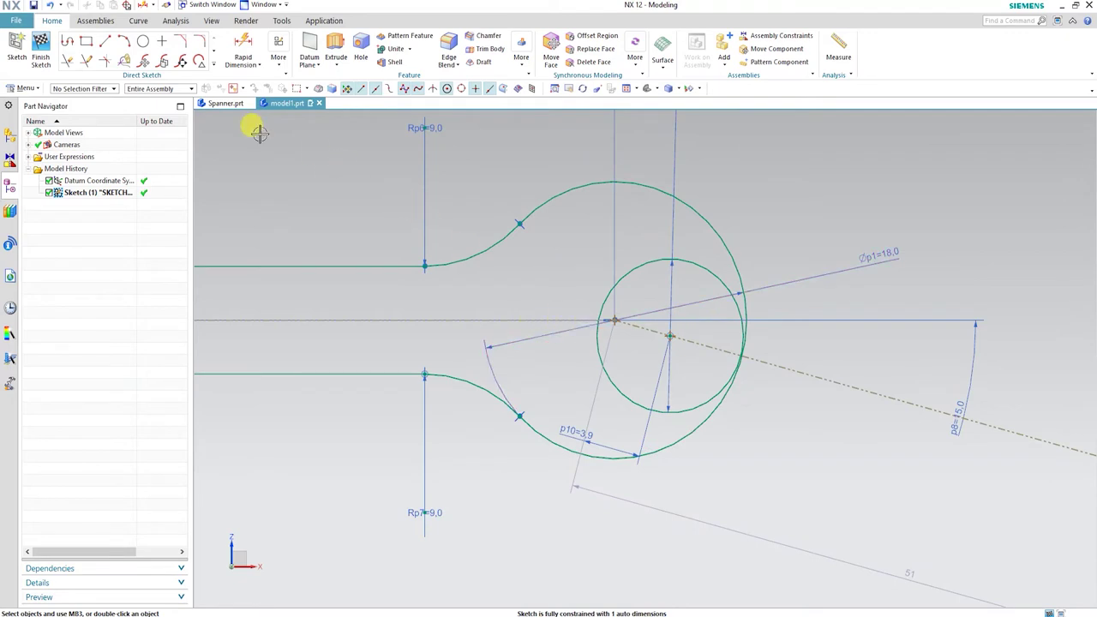
Draw an upper and a lower slot line across the small circle.
left_click(104, 42)
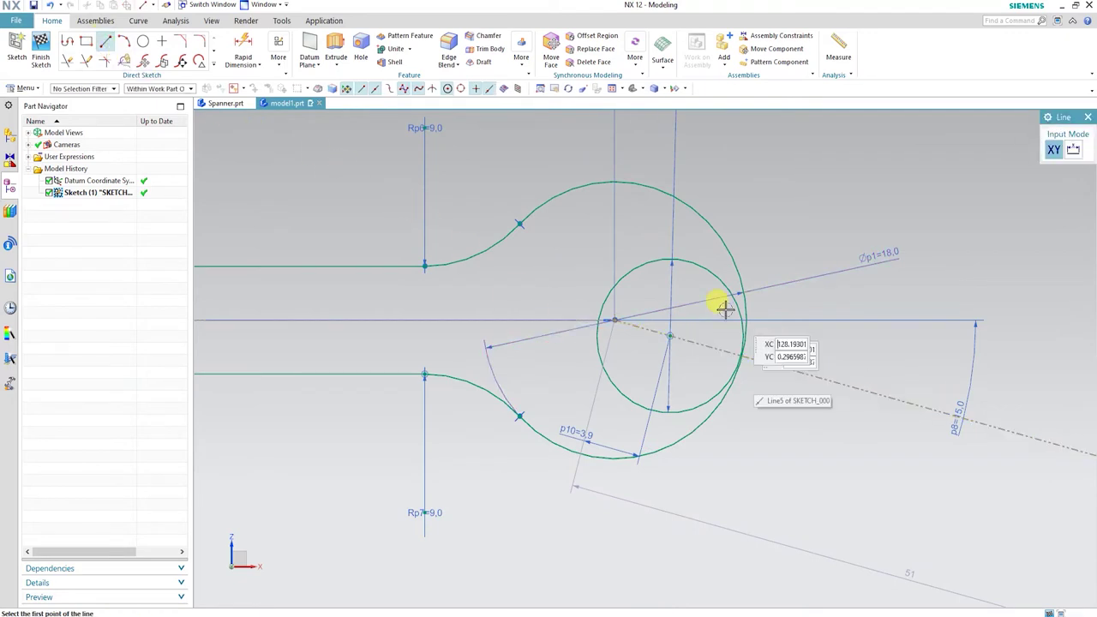
left_click(643, 280)
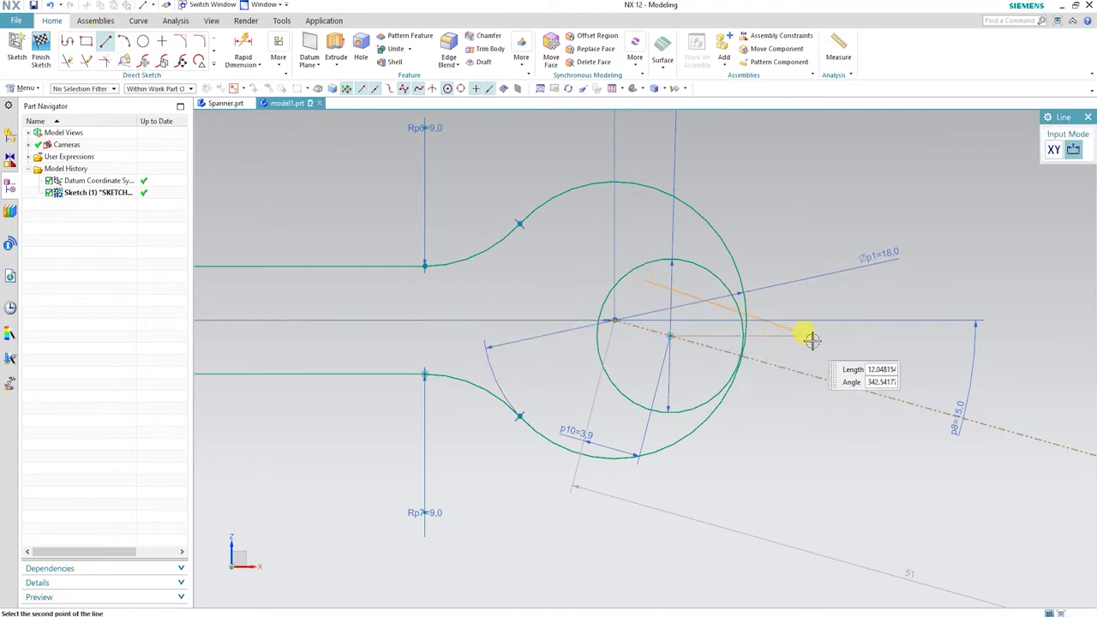
left_click(866, 340)
key("Escape")
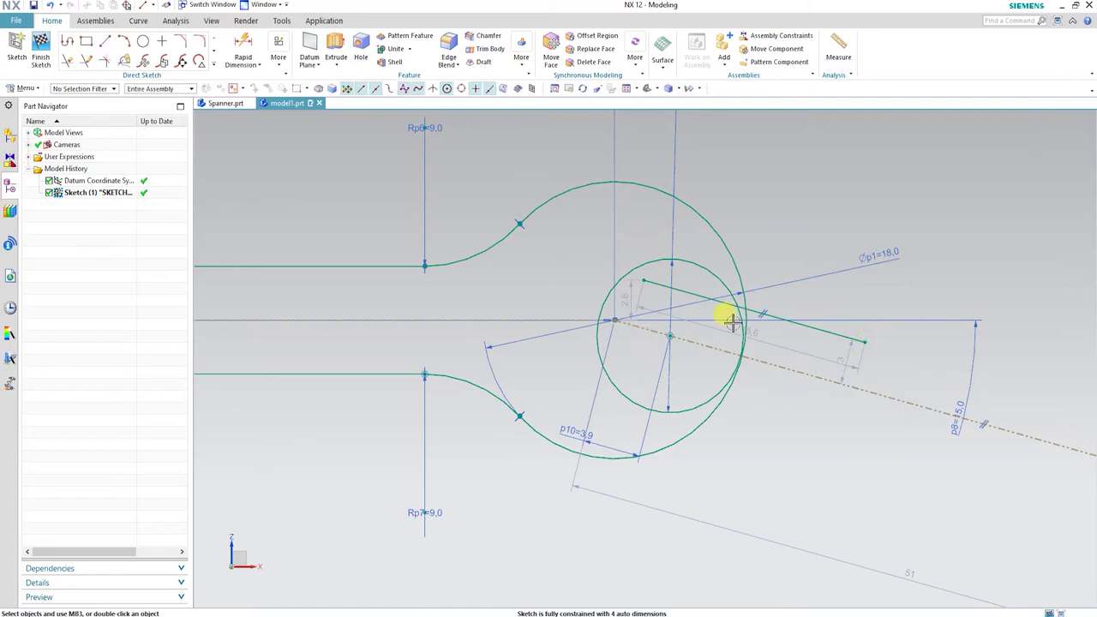
left_click(104, 44)
left_click(629, 367)
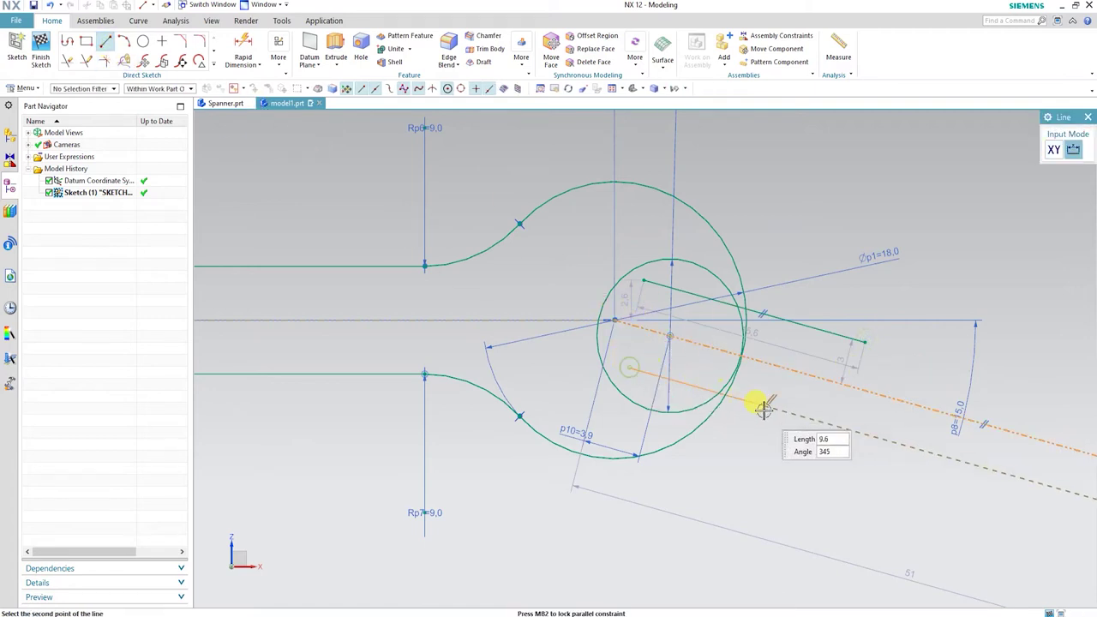
left_click(838, 430)
key("Escape")
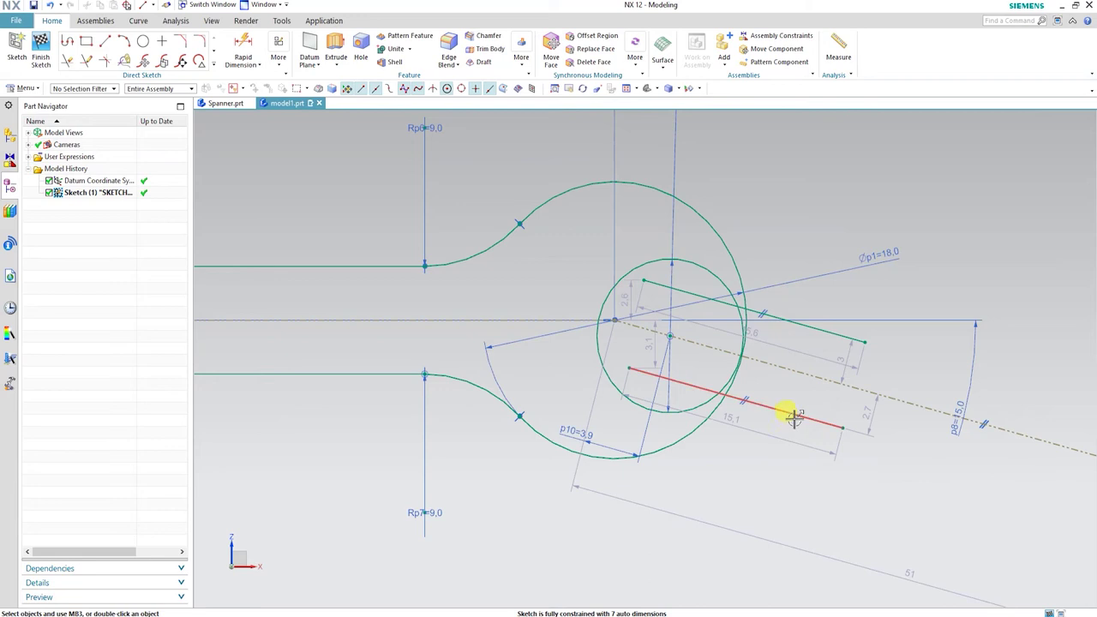
Make the two slot lines symmetric about the angled reference line.
left_click(279, 51)
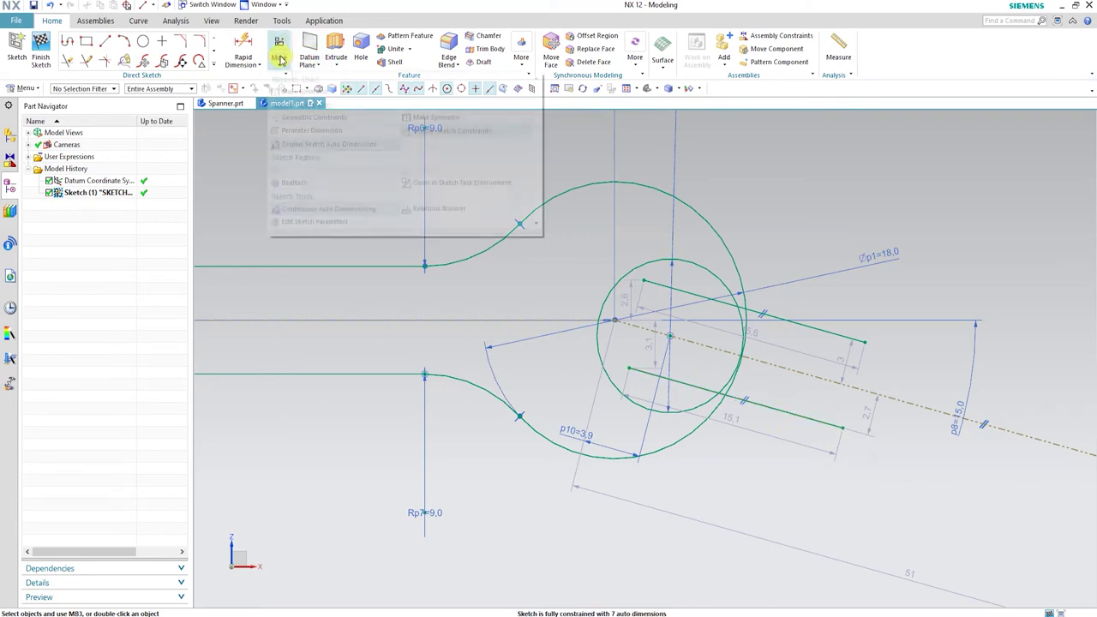
left_click(303, 92)
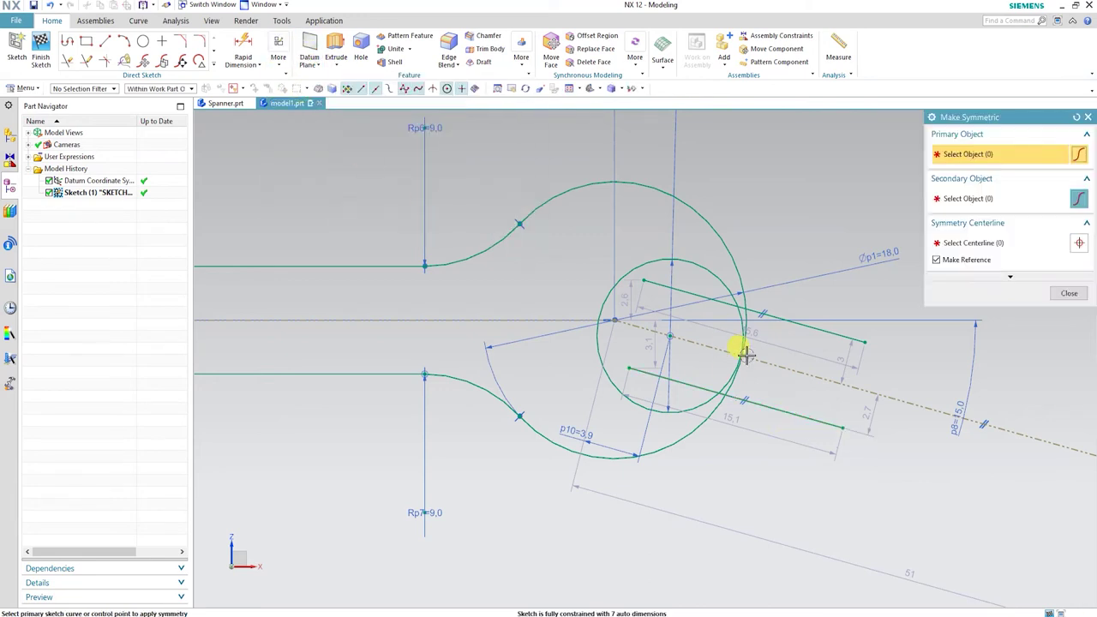
left_click(774, 405)
left_click(816, 328)
left_click(810, 372)
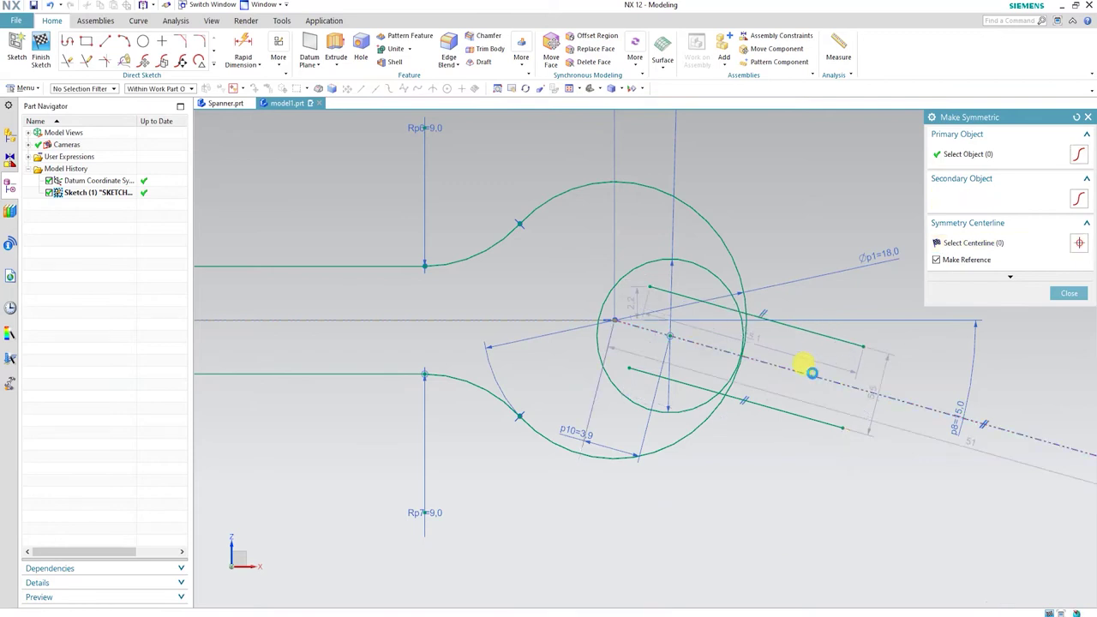
middle_click(827, 387)
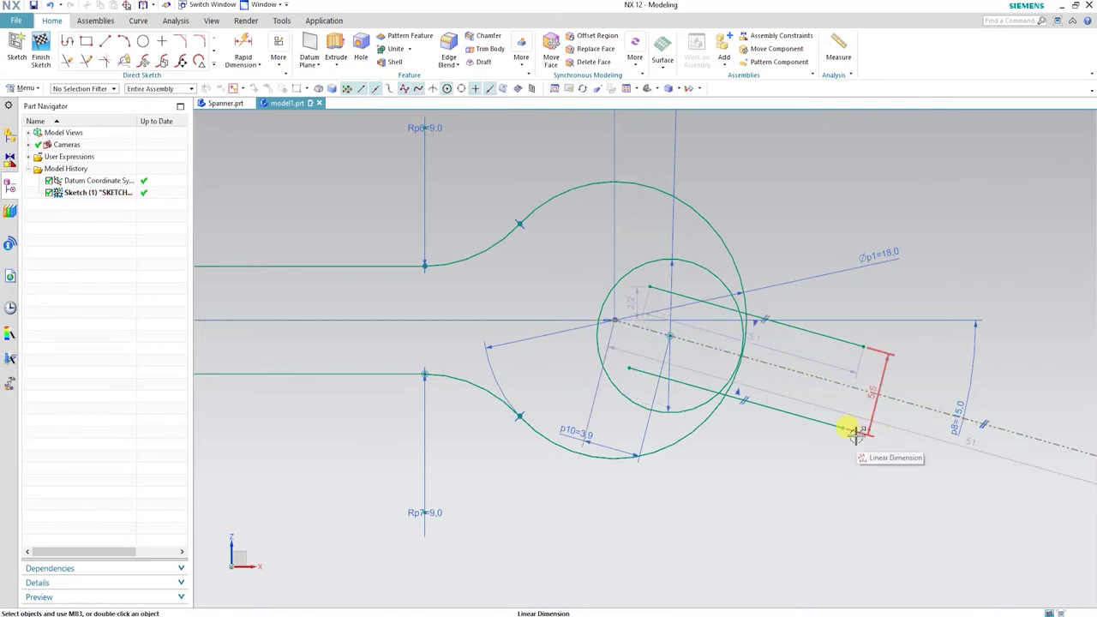
Dimension the spacing between the two slot lines to 8.5.
key("d")
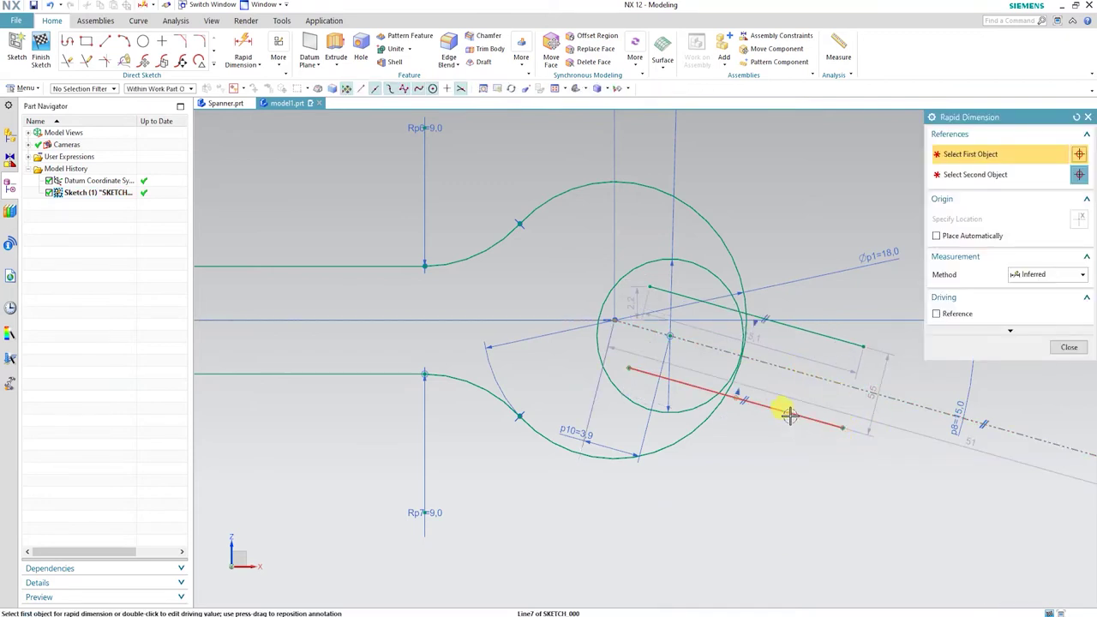
left_click(806, 330)
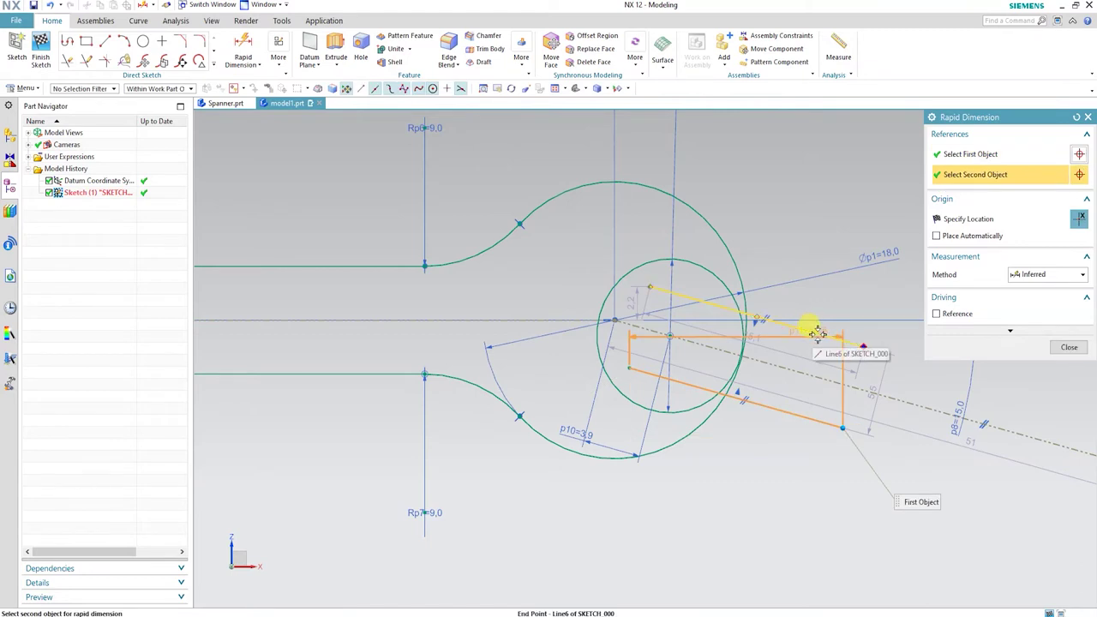
left_click(790, 353)
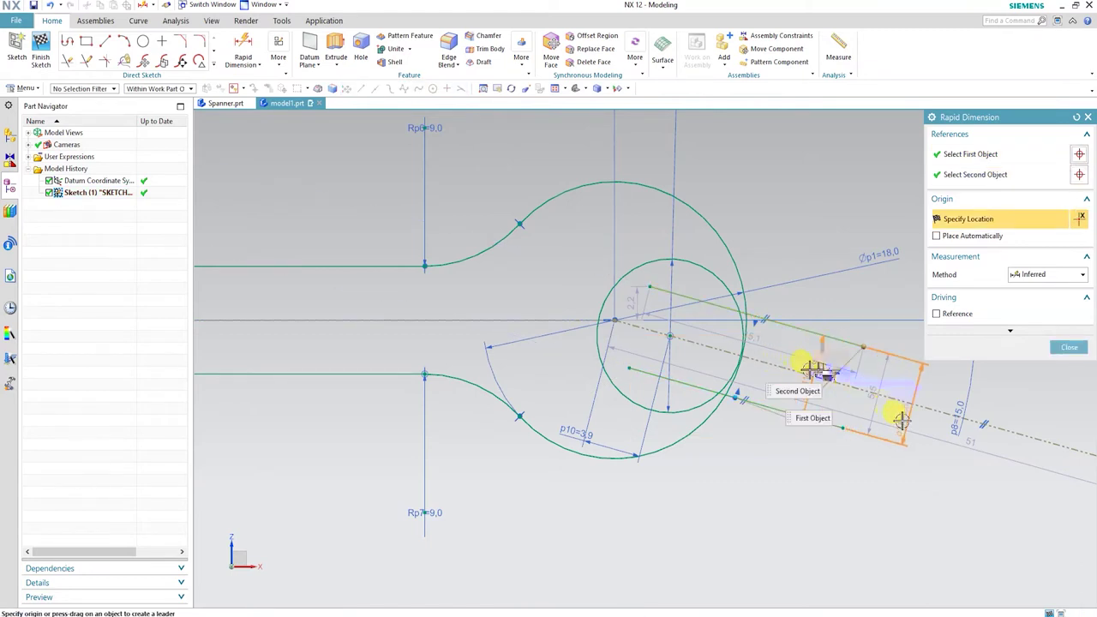
left_click(875, 472)
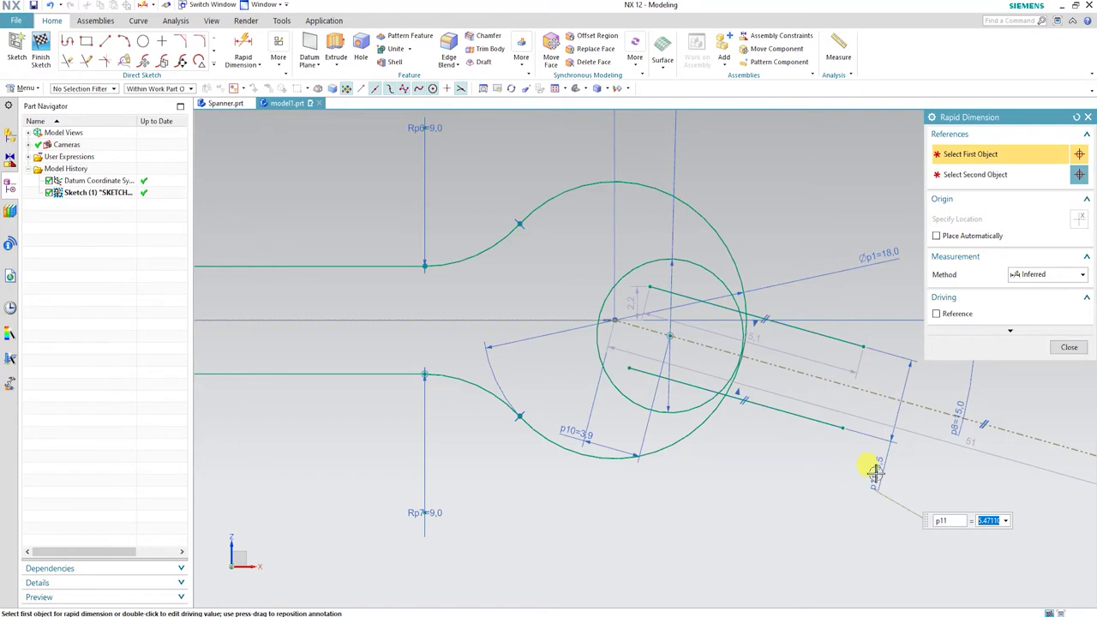
type("8.5")
key("Return")
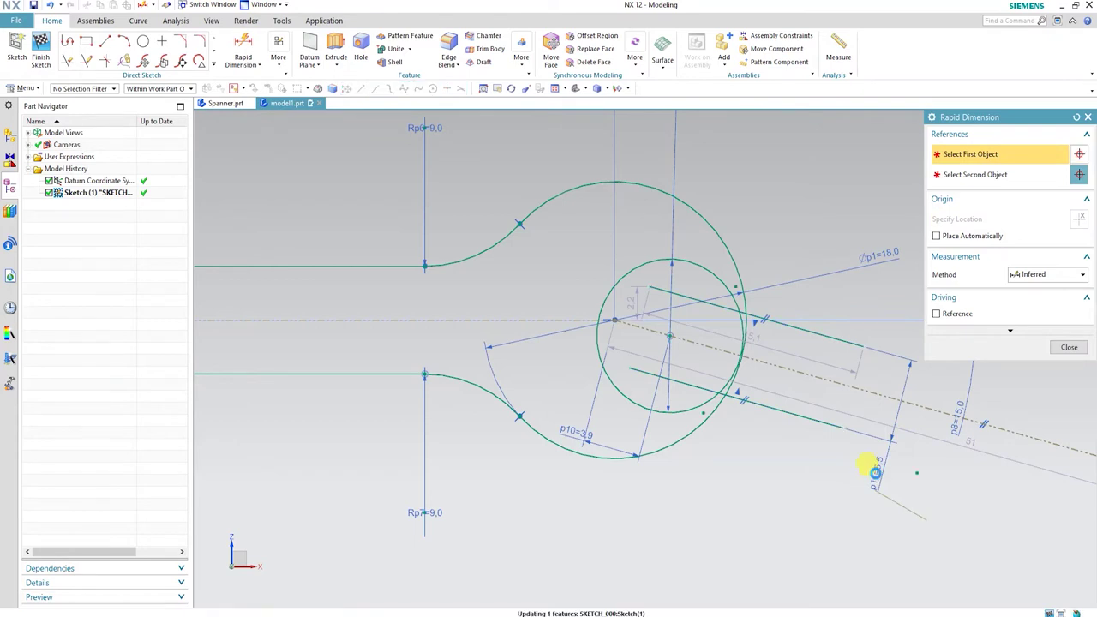
key("Escape")
Delete the over-constraining parallel constraint on the upper slot line.
left_click_drag(742, 290, 595, 262)
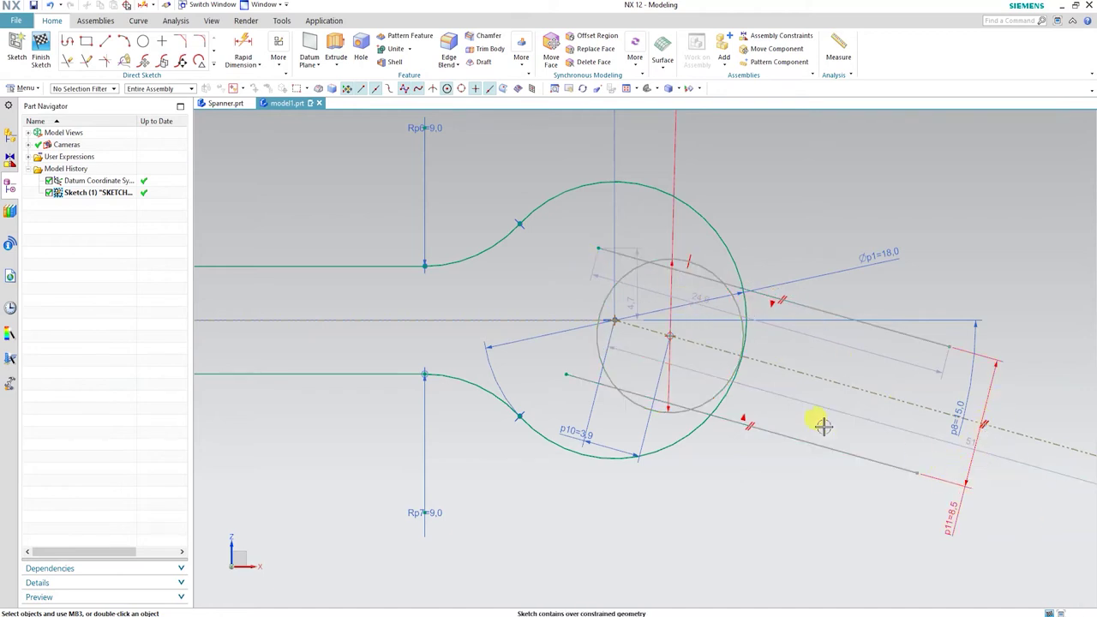
scroll(823, 424, "up", 2)
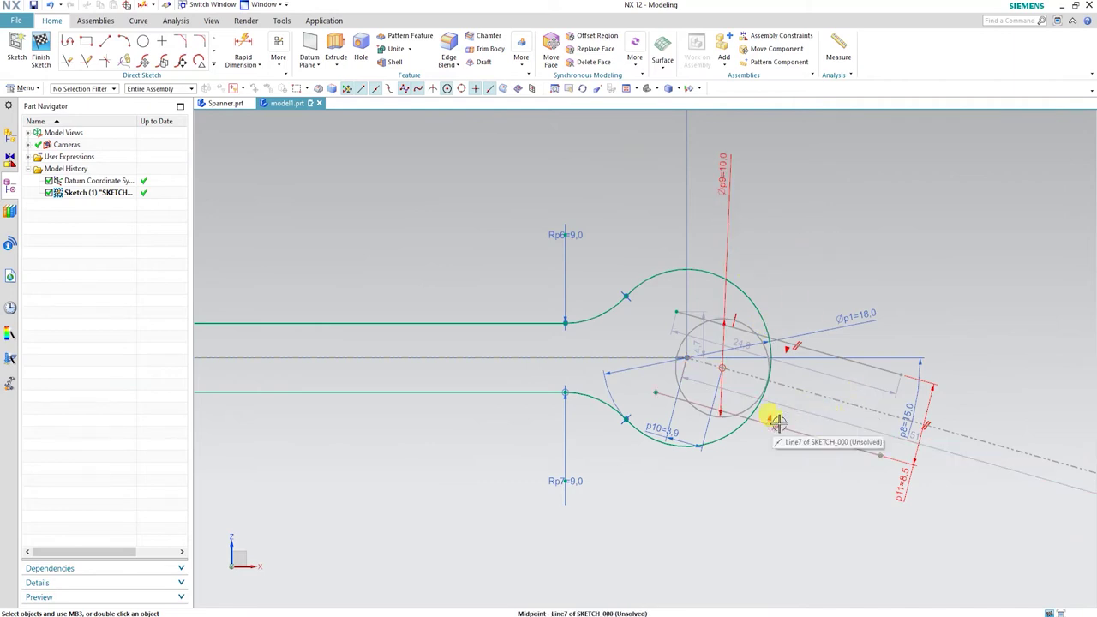
scroll(775, 422, "down", 4)
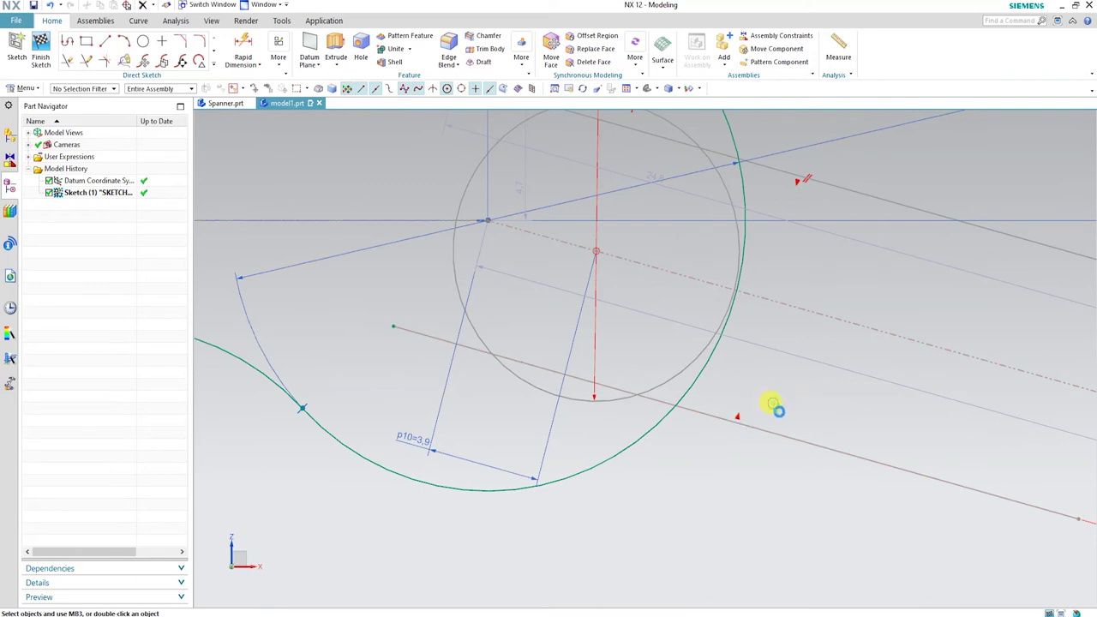
scroll(776, 412, "up", 3)
left_click(797, 269)
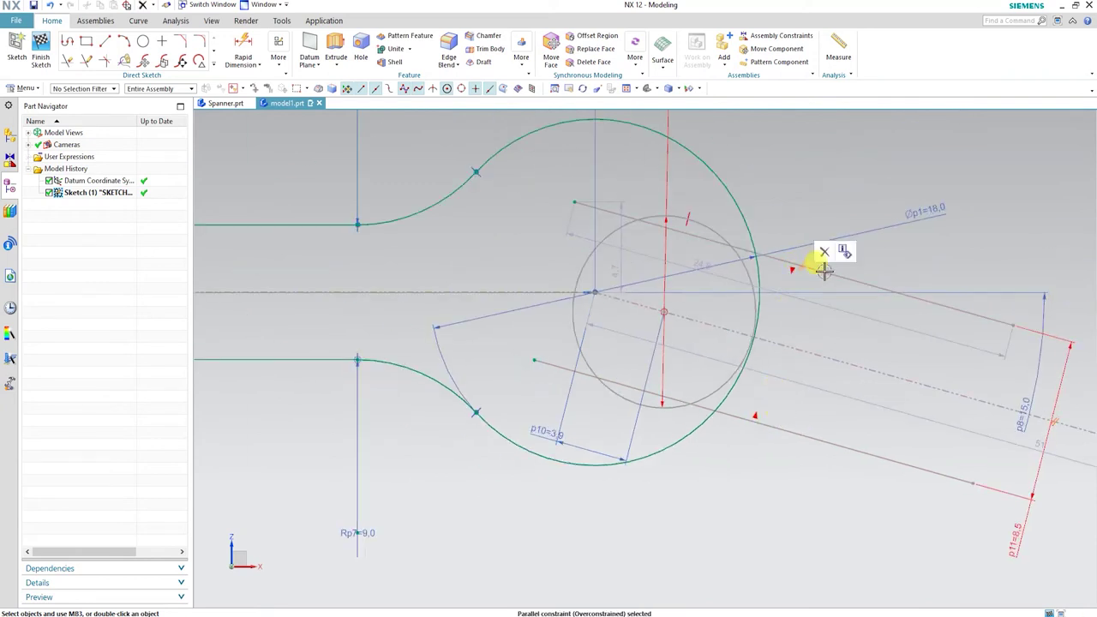
left_click(825, 255)
scroll(790, 321, "down", 2)
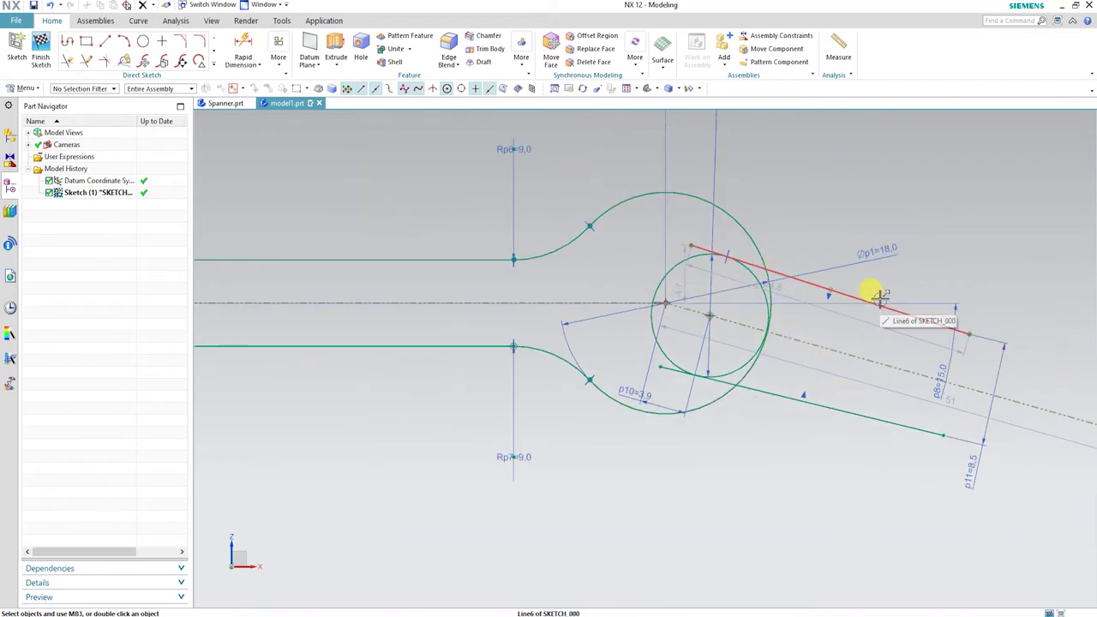
Delete the conflicting tangent constraint between the upper slot line and the circle.
left_click_drag(879, 296, 912, 350)
left_click_drag(928, 390, 926, 385)
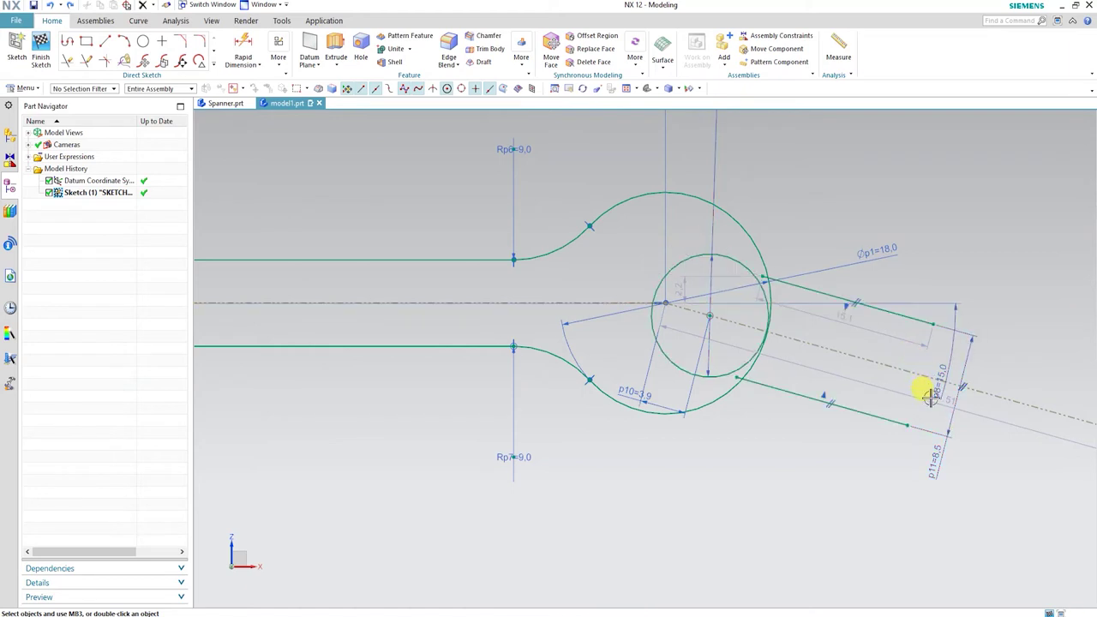
mouse_move(763, 281)
left_mouse_down()
mouse_move(723, 255)
mouse_move(638, 249)
mouse_move(811, 255)
mouse_move(828, 264)
mouse_move(754, 274)
mouse_move(644, 251)
left_mouse_up()
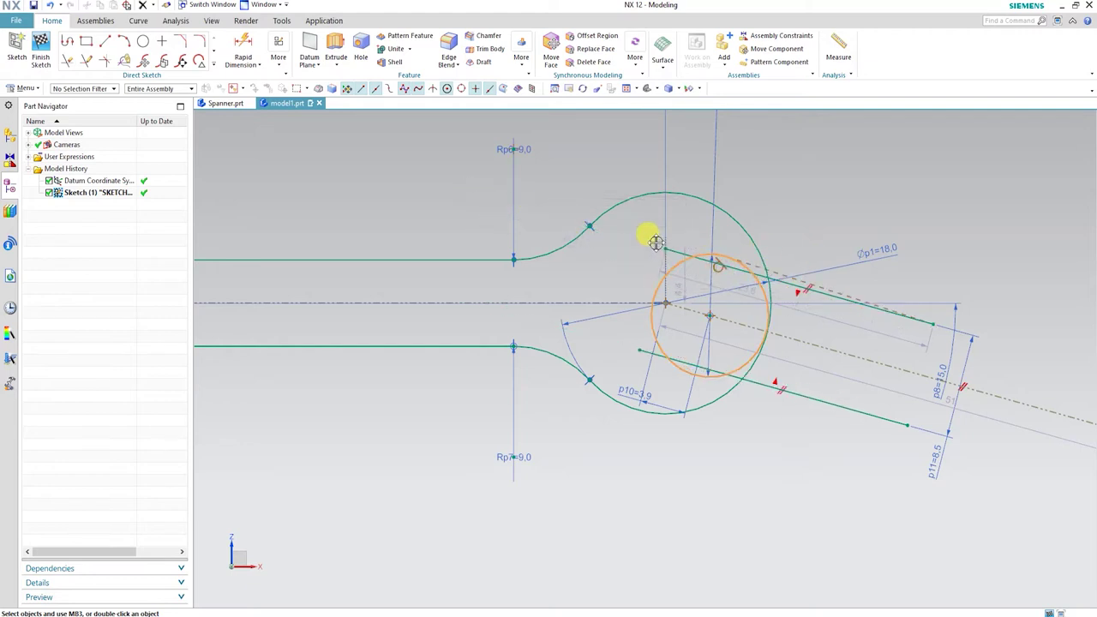
left_click_drag(646, 241, 653, 271)
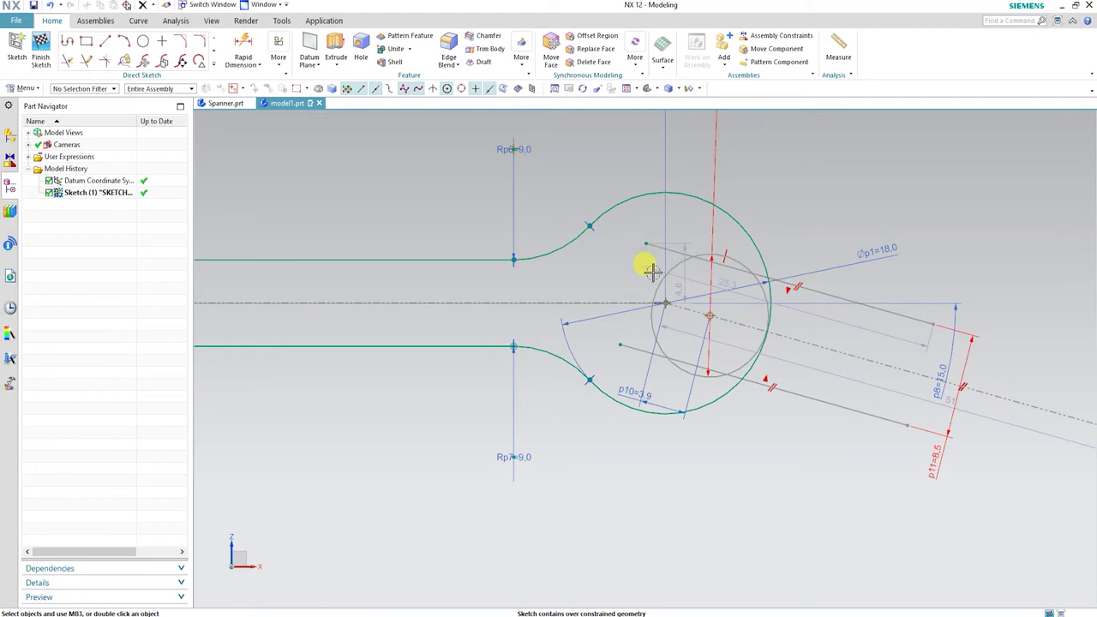
left_click(724, 257)
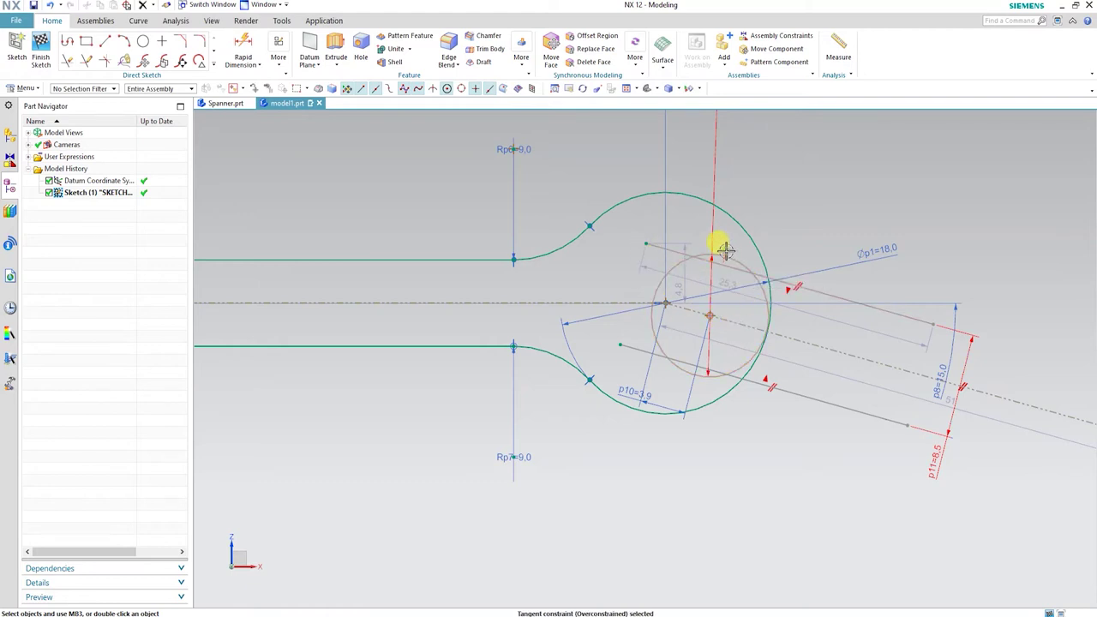
left_click(748, 233)
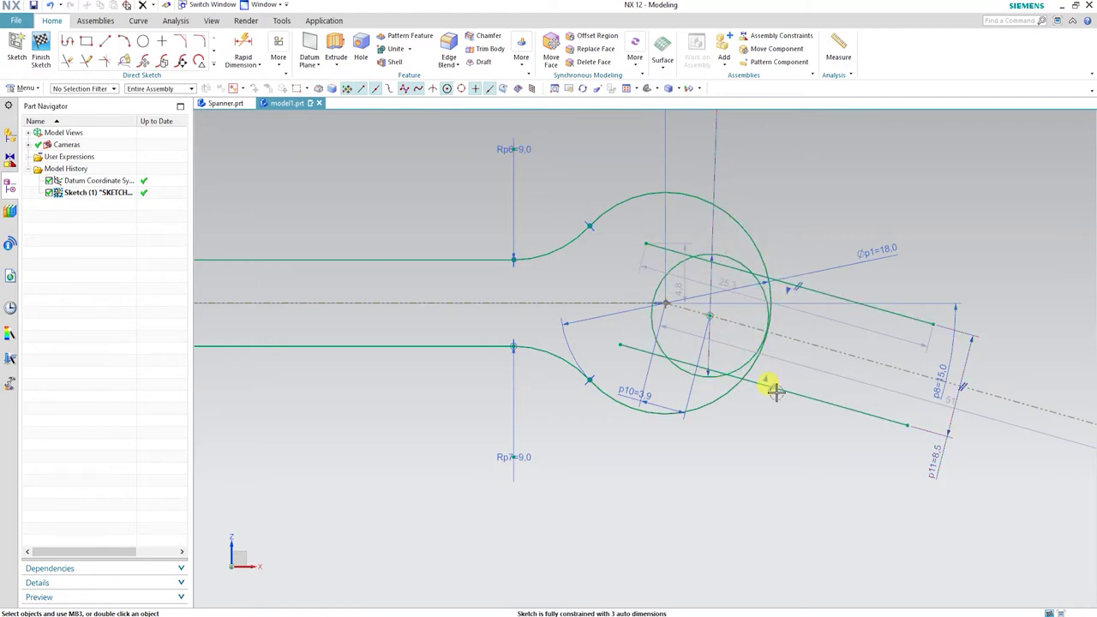
scroll(977, 387, "up", 1)
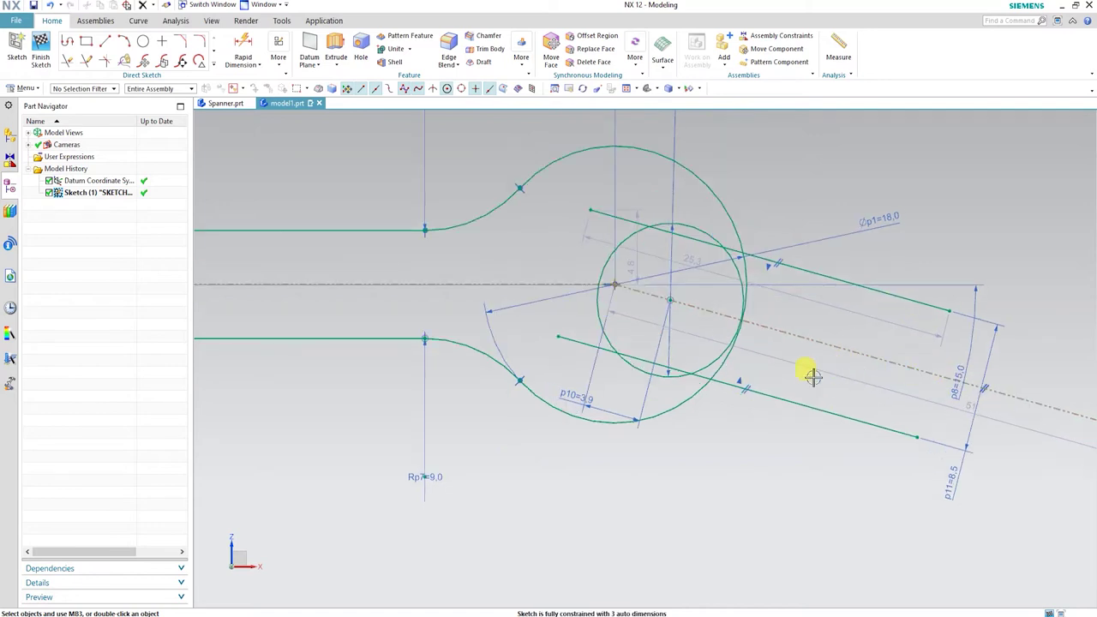
Trim the slot line overhangs beyond the outer circle and inside the inner circle.
key("t")
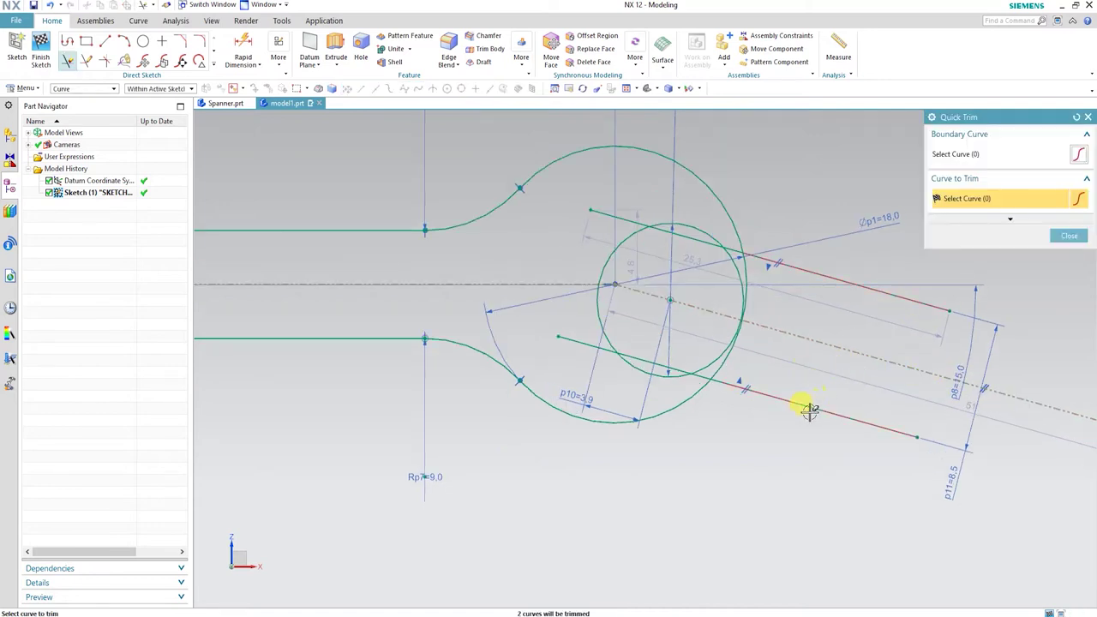
left_click(807, 408)
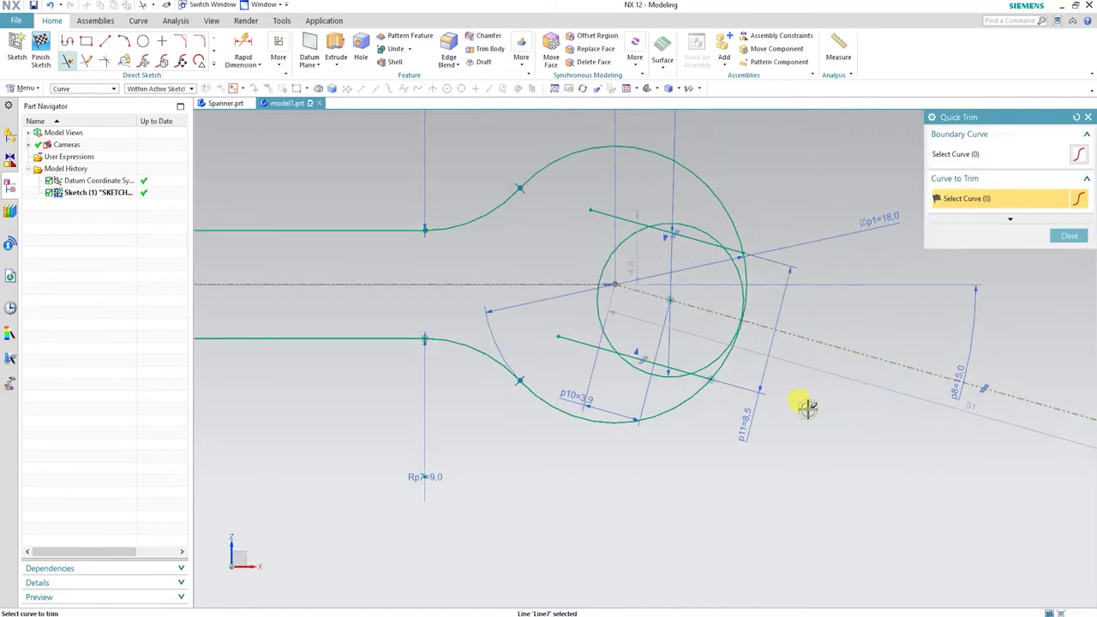
left_click(622, 220)
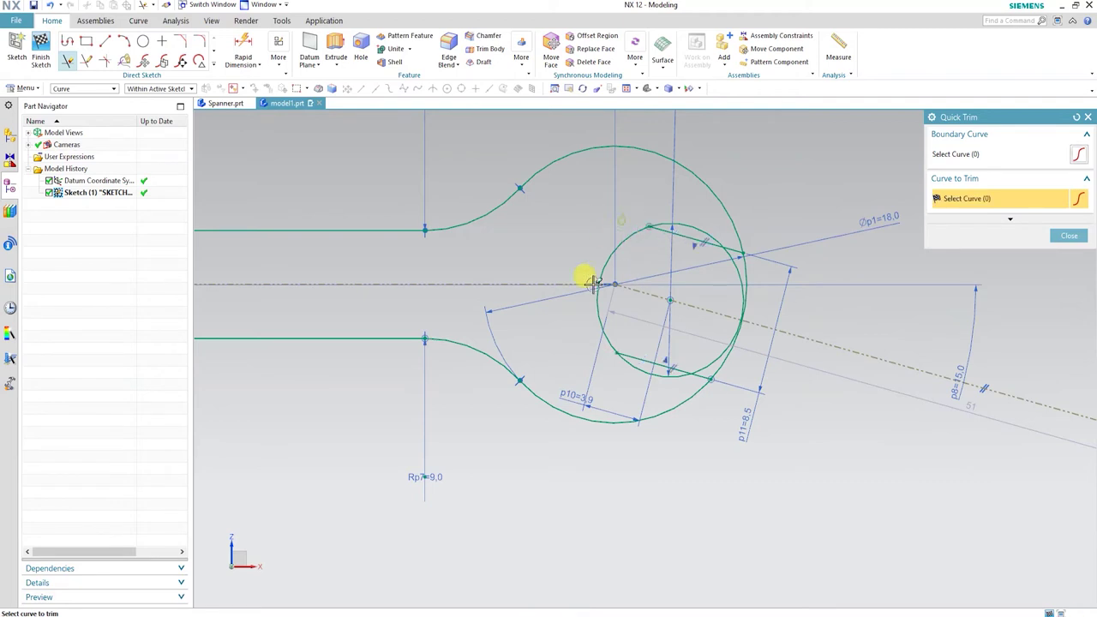
left_click(639, 369)
left_click(704, 367)
scroll(728, 353, "up", 2)
Trim away the unwanted inner and outer circle arcs, leaving a C-shaped jaw slot.
left_click(745, 228)
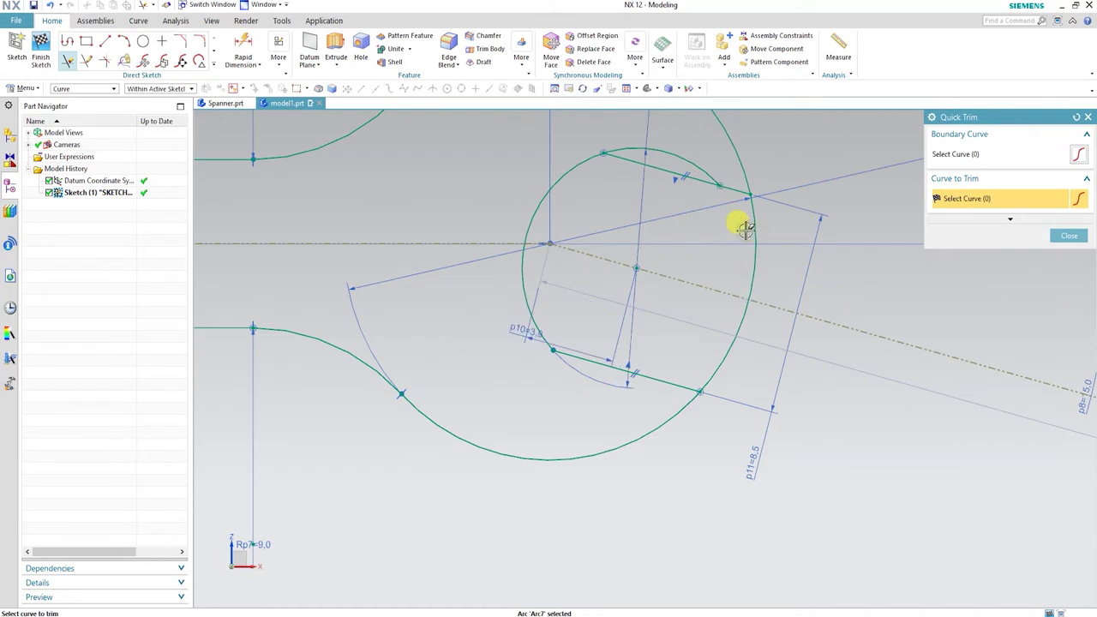
left_click(689, 163)
left_click(753, 227)
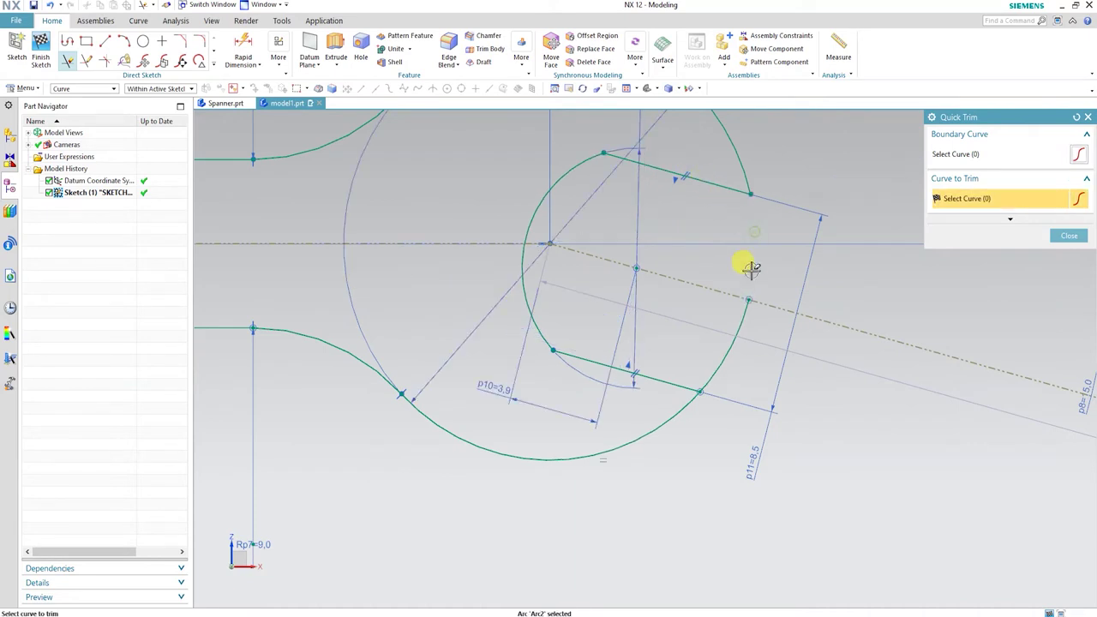
left_click(737, 322)
scroll(747, 313, "down", 2)
key("Escape")
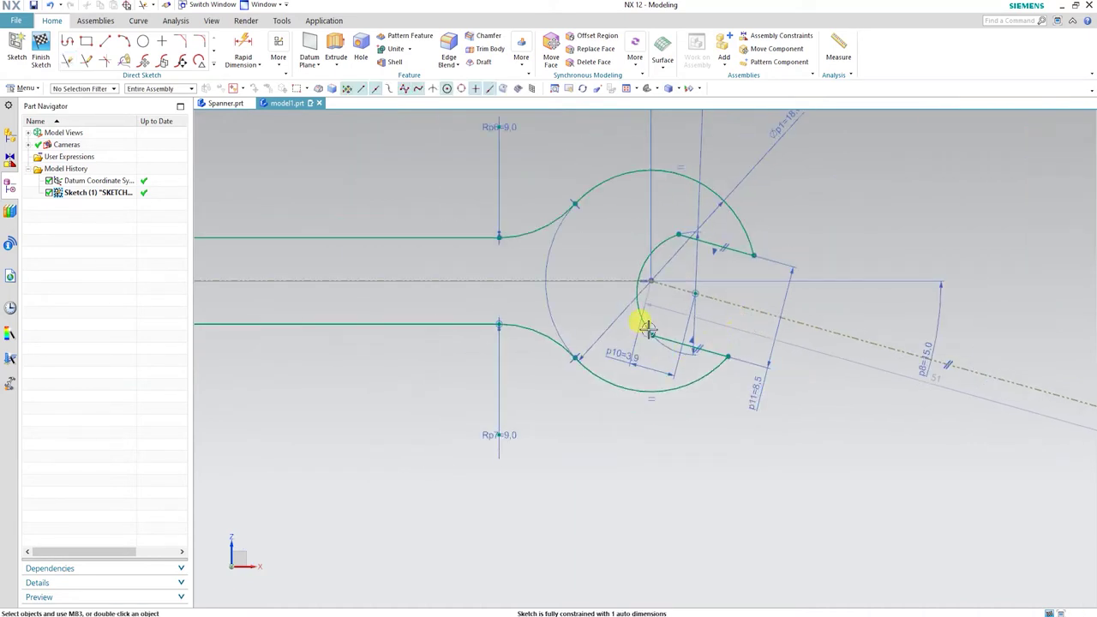
scroll(652, 330, "up", 2)
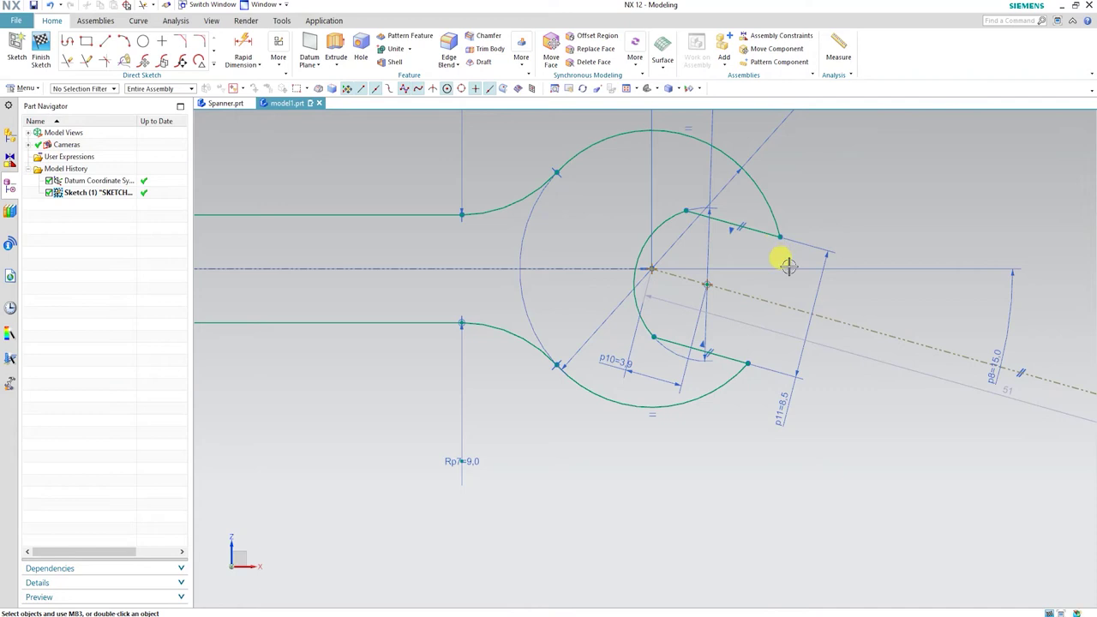
scroll(785, 351, "down", 2)
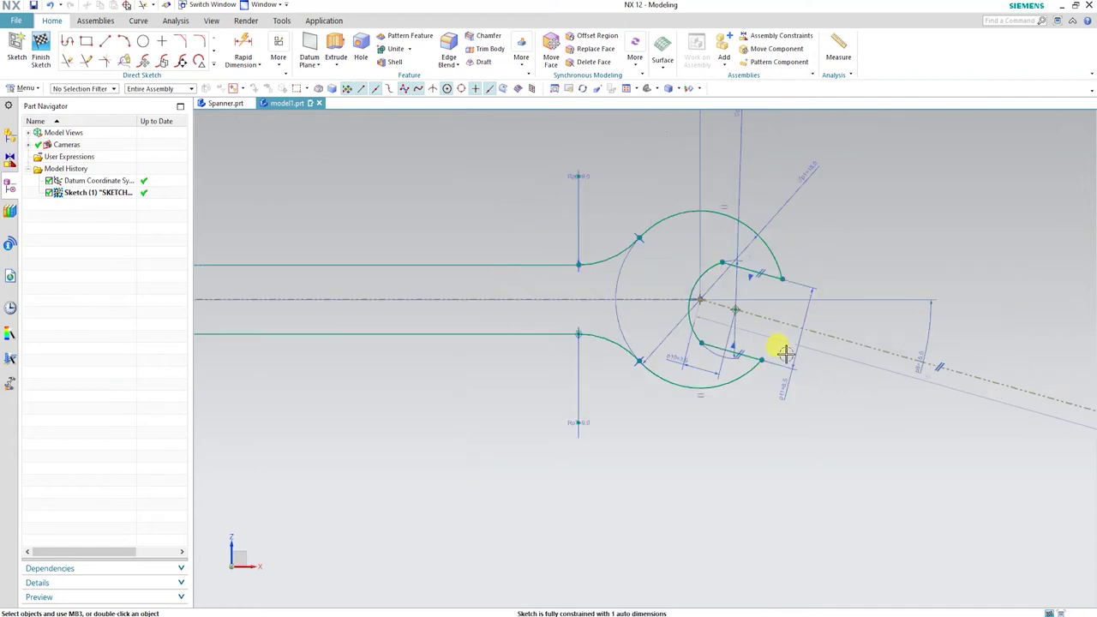
scroll(759, 334, "up", 1)
scroll(733, 257, "up", 2)
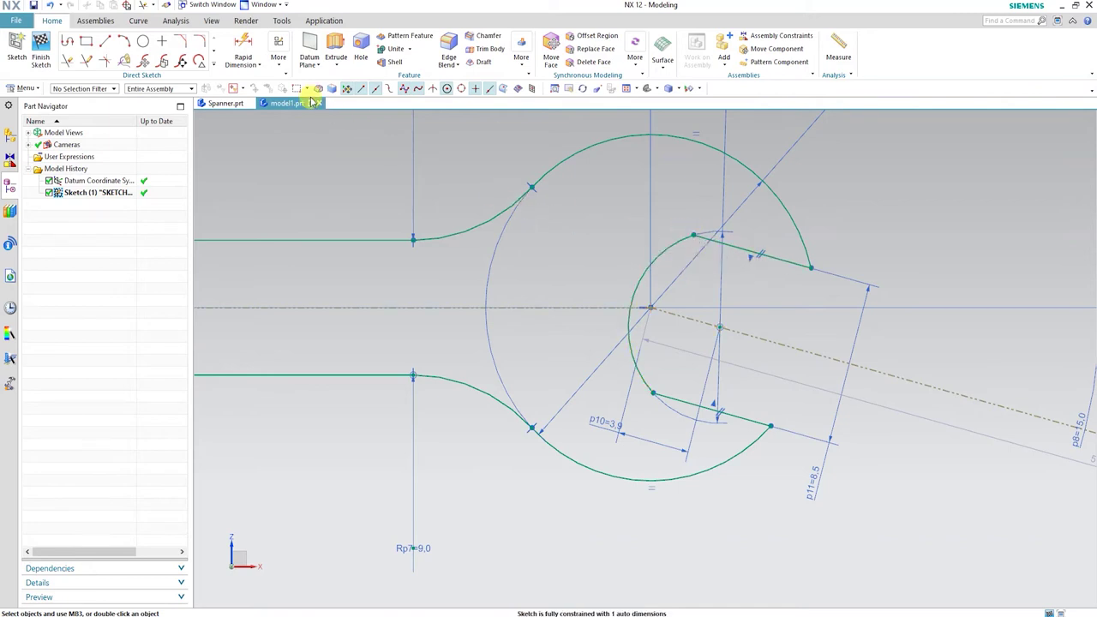
left_click(201, 41)
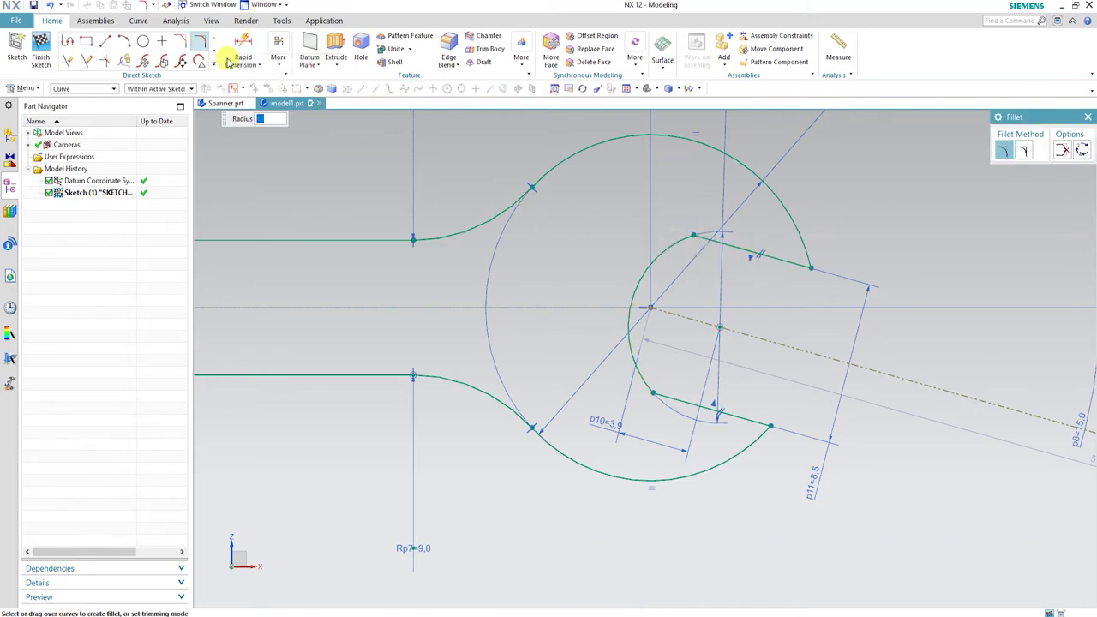
scroll(716, 228, "up", 2)
left_click(726, 236)
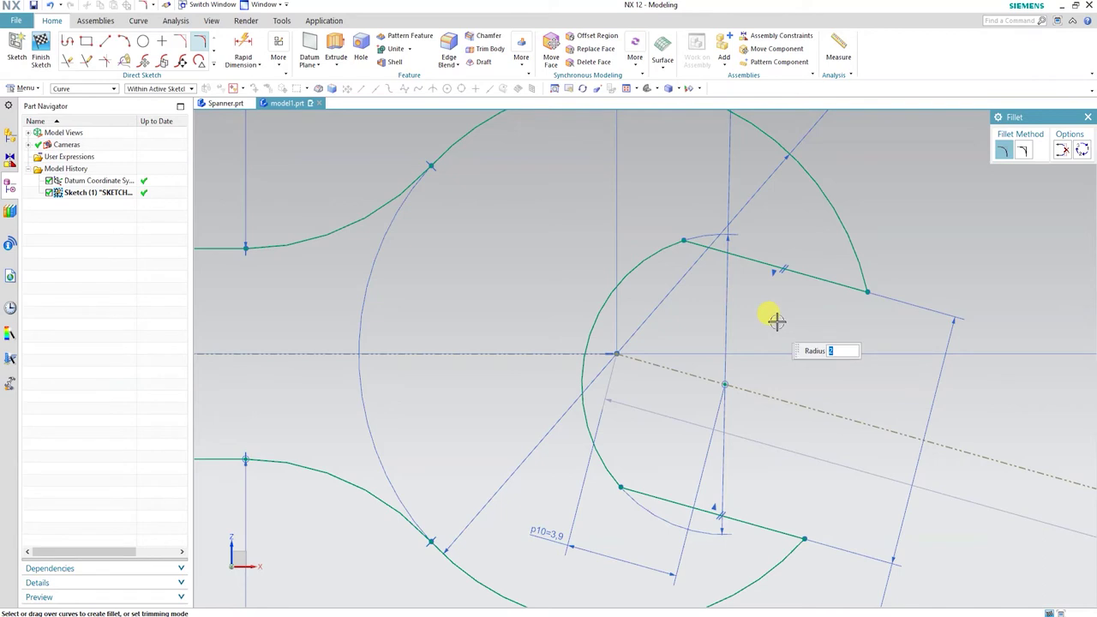
left_click(680, 247)
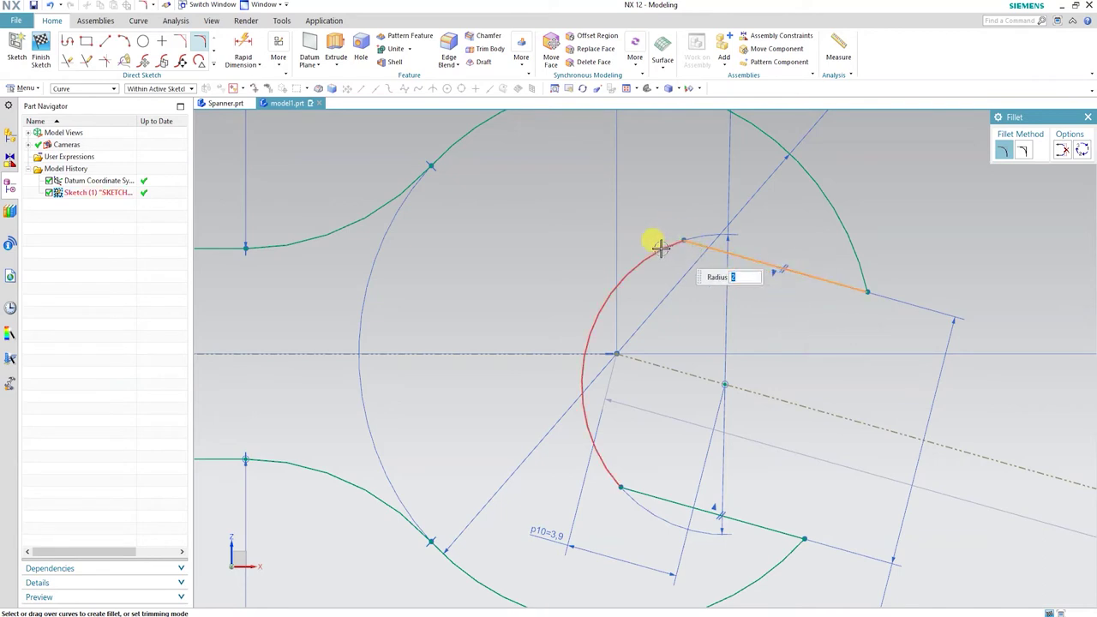
left_click(657, 249)
left_click(667, 506)
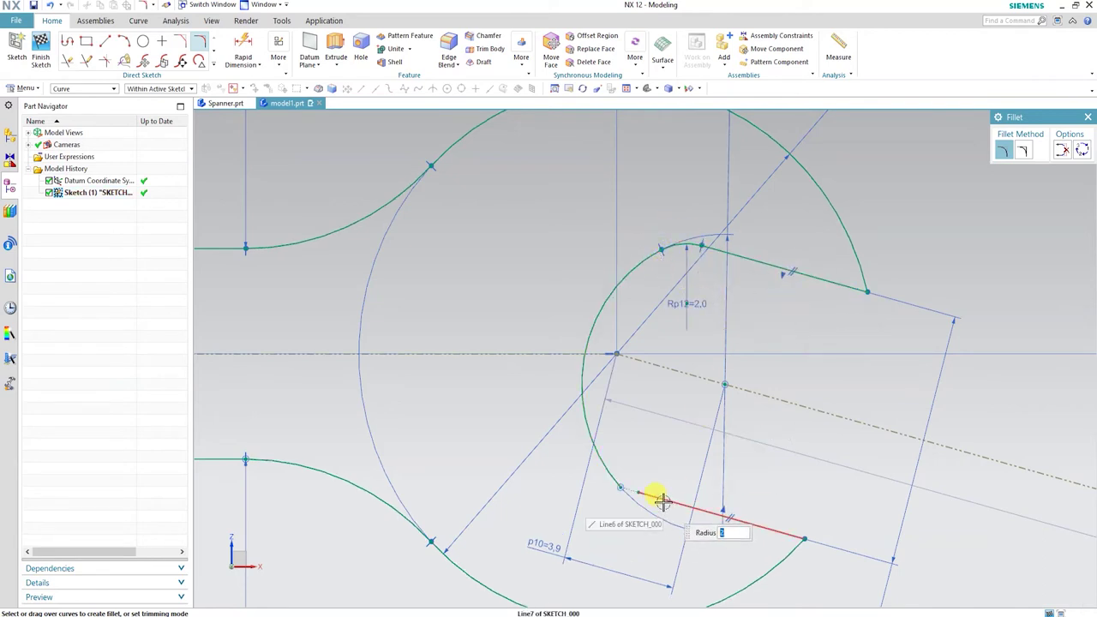
left_click(600, 457)
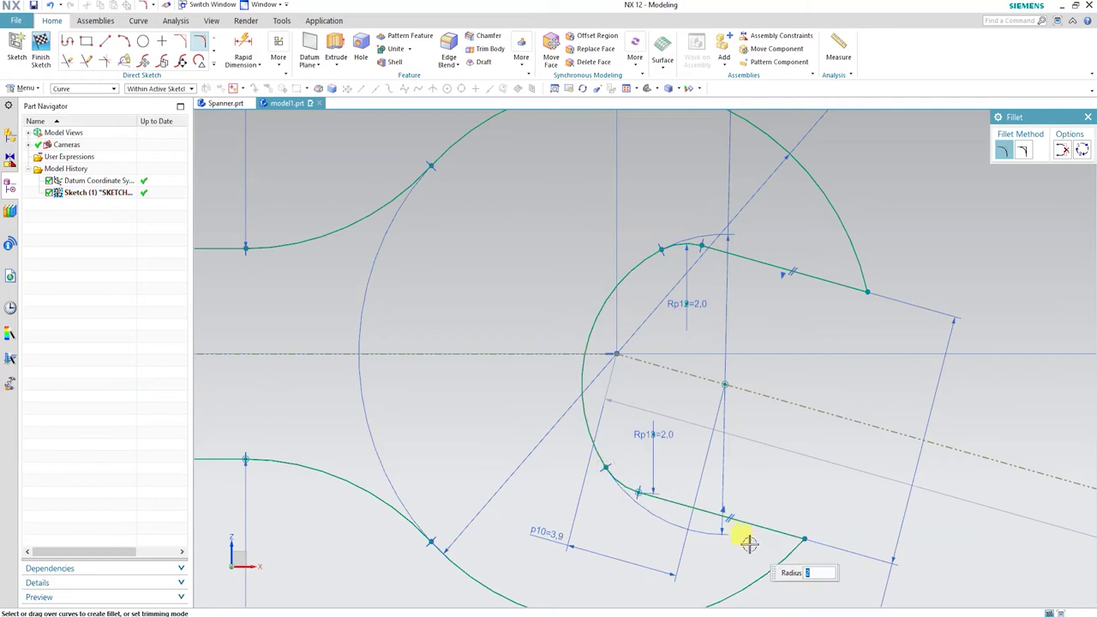
key("Escape")
scroll(657, 423, "down", 5)
scroll(808, 311, "down", 2)
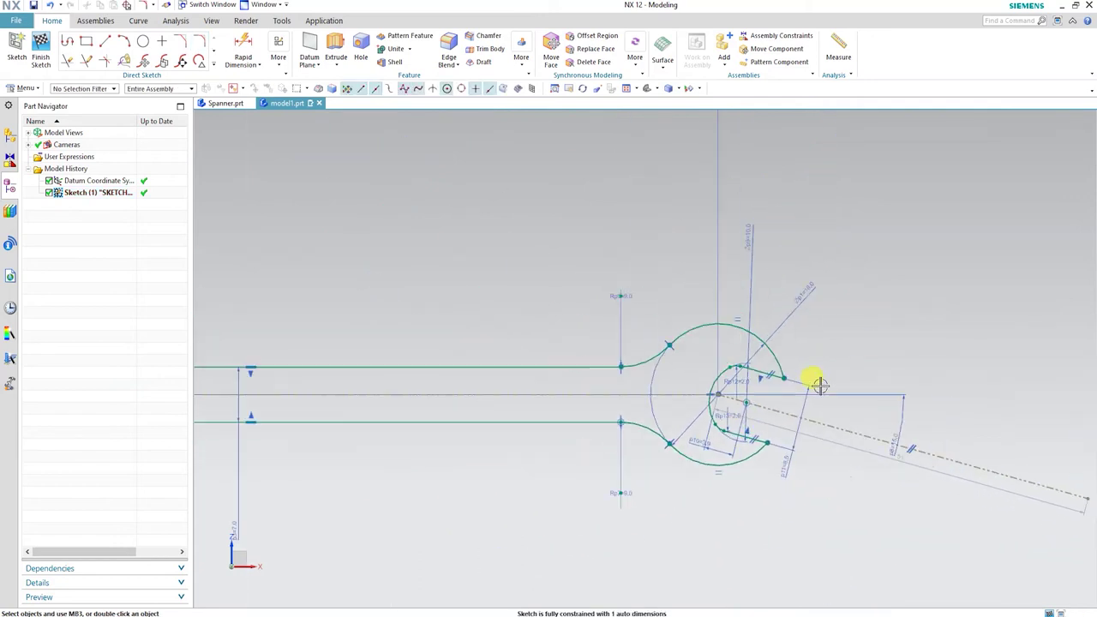
scroll(809, 403, "down", 5)
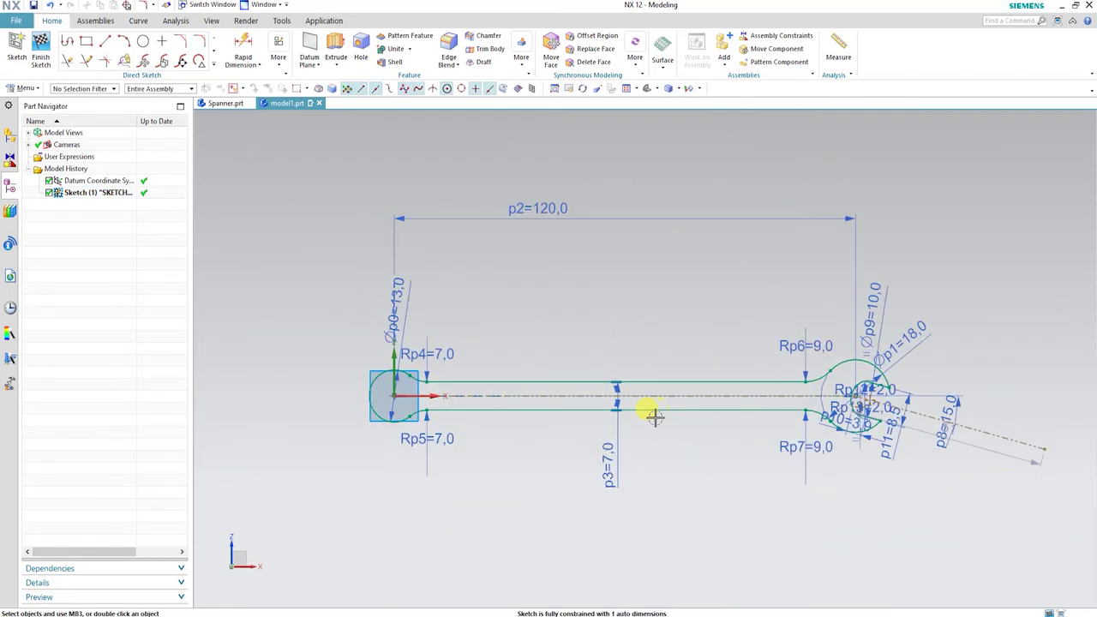
scroll(388, 390, "up", 2)
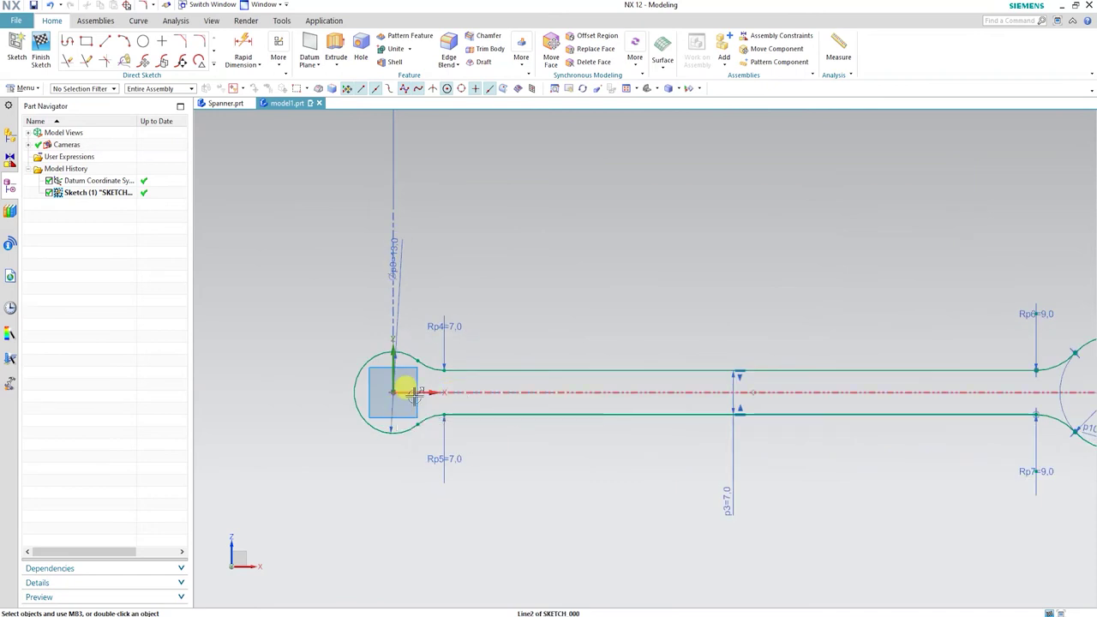
scroll(393, 390, "up", 1)
scroll(598, 400, "down", 3)
scroll(448, 391, "up", 3)
scroll(497, 388, "up", 1)
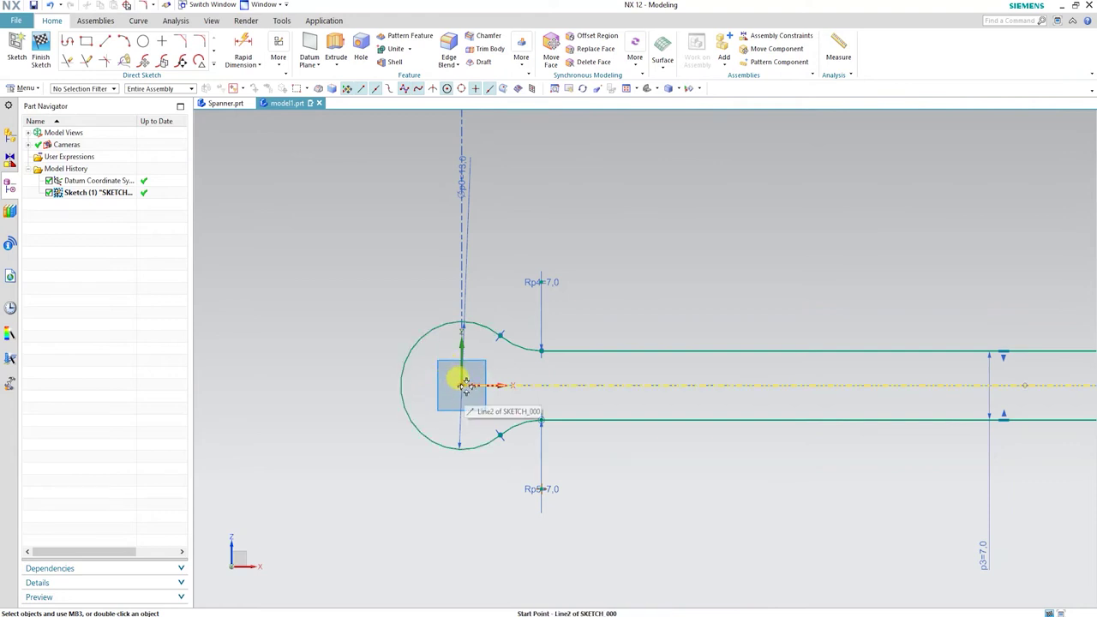
left_click(213, 69)
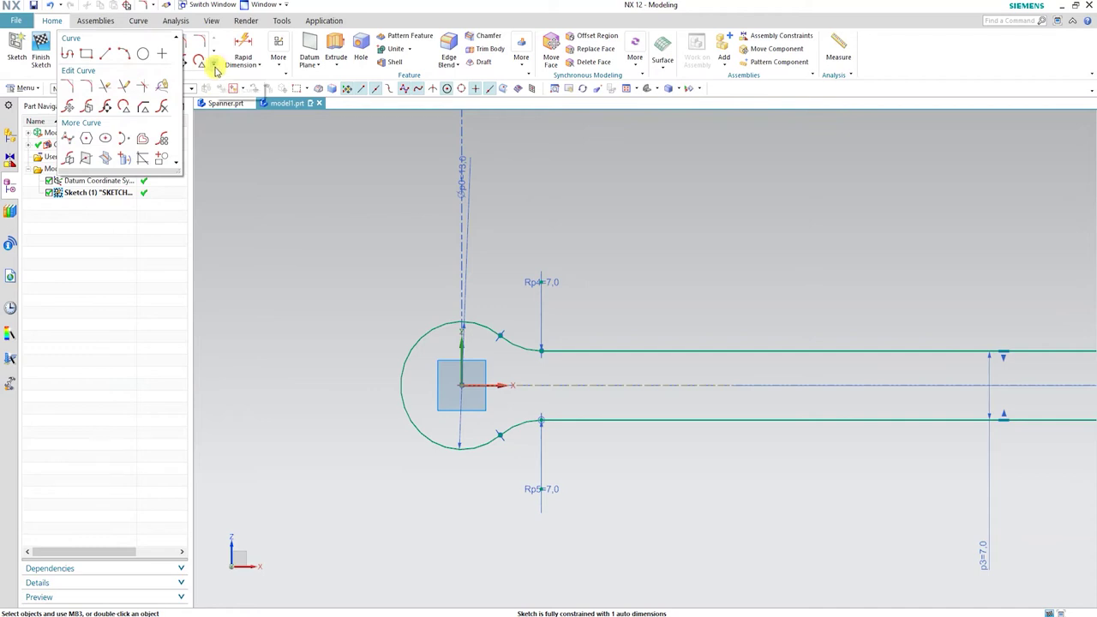
Draw a hexagon centred on the ring centre, aligned and constrained to the origin.
left_click(86, 140)
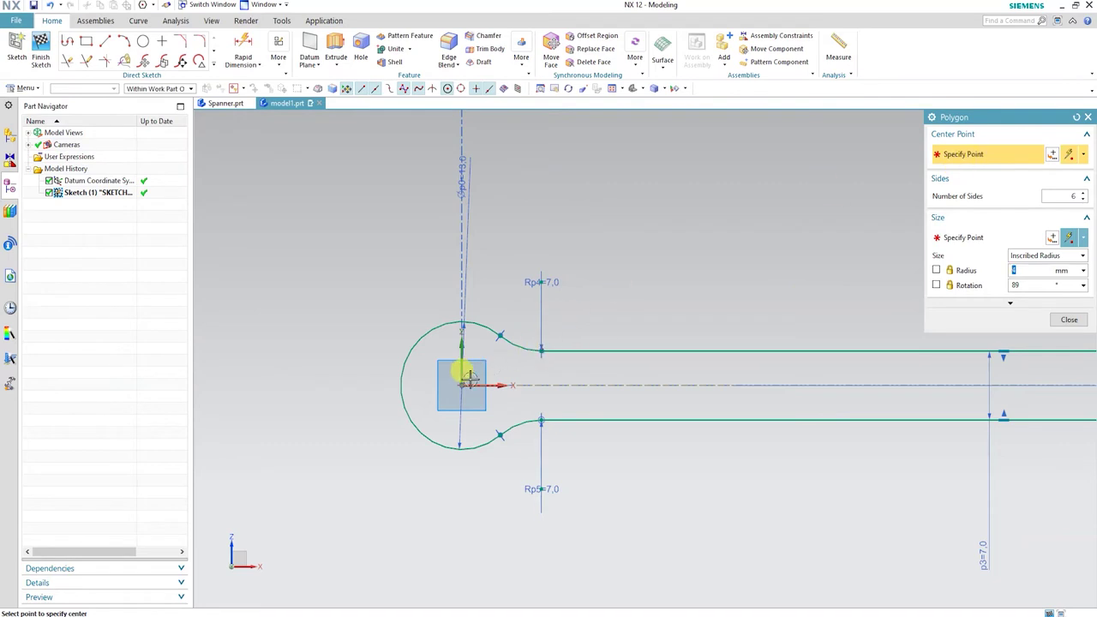
left_click(463, 385)
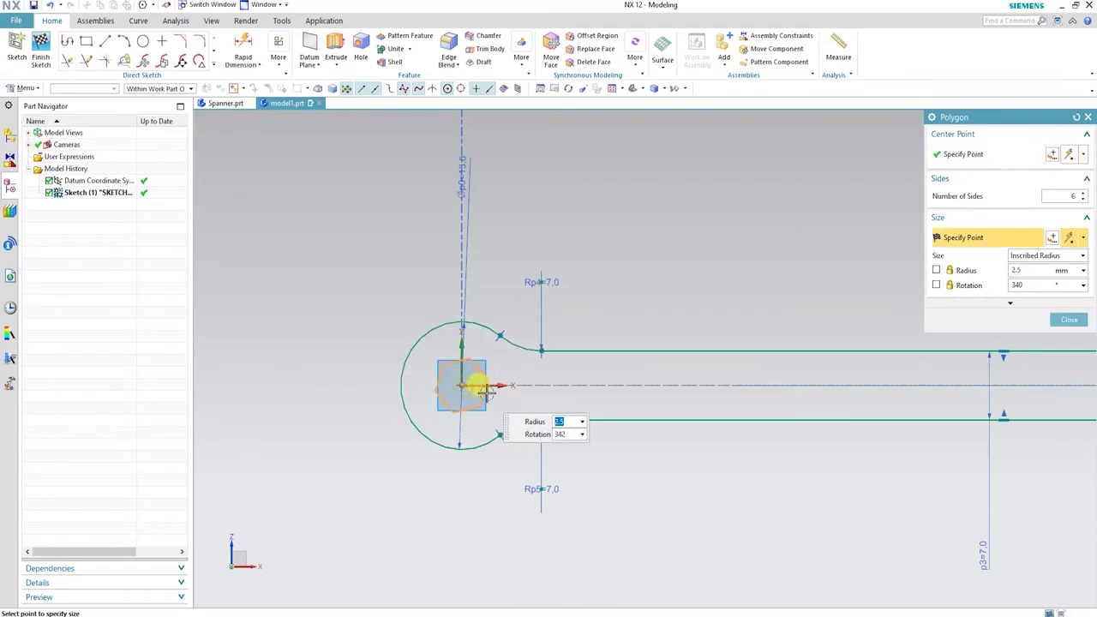
left_click(461, 341)
middle_click(489, 372)
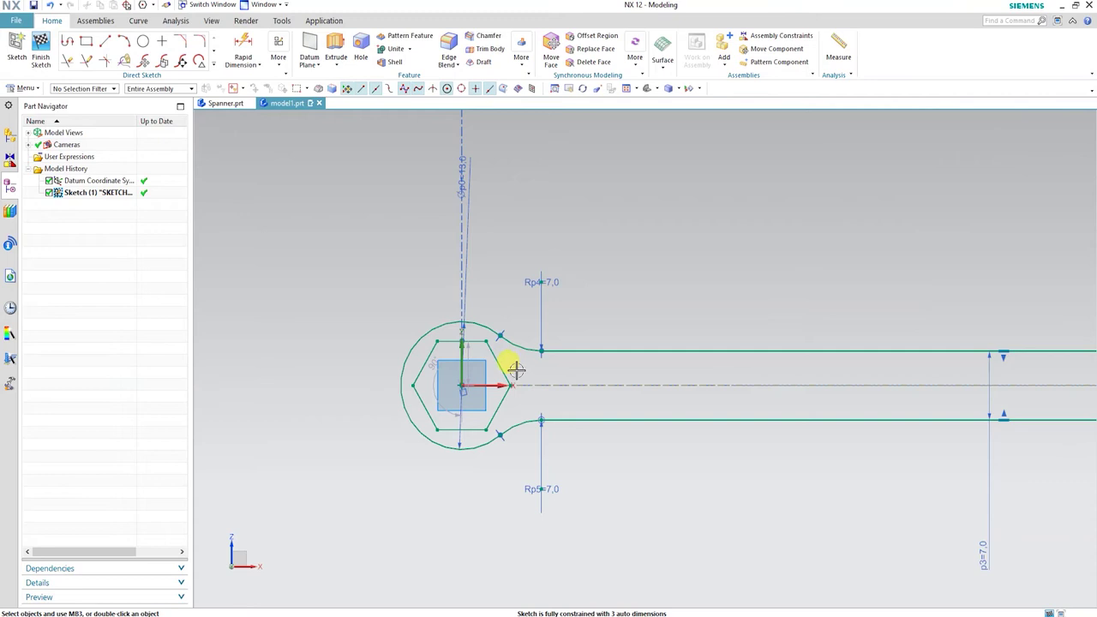
scroll(493, 377, "up", 2)
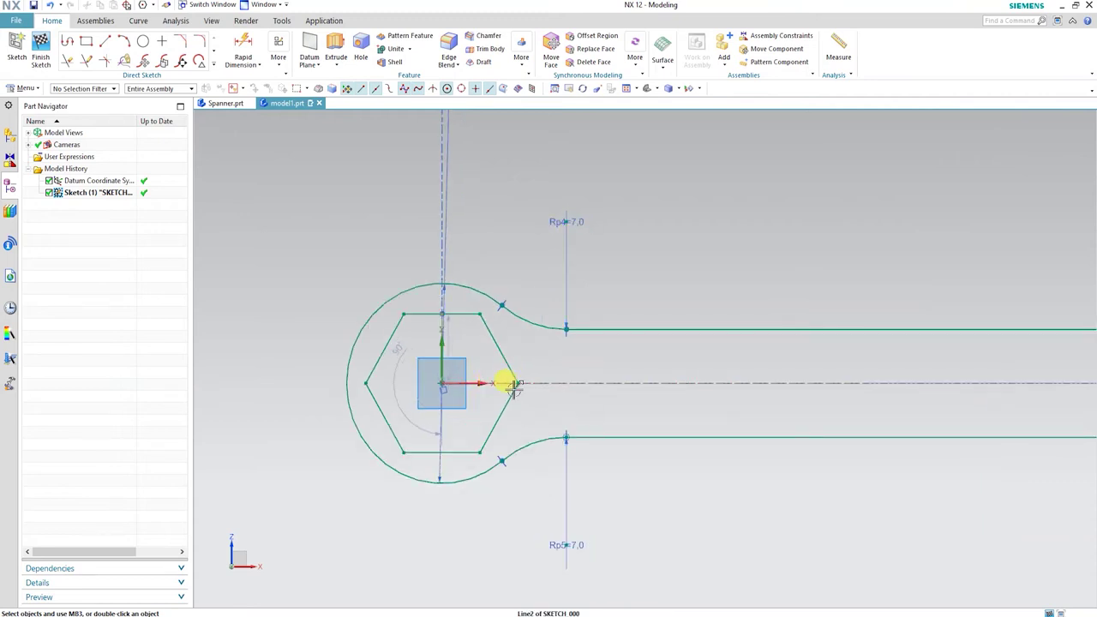
mouse_move(527, 402)
left_mouse_down()
mouse_move(537, 384)
mouse_move(500, 366)
mouse_move(525, 385)
left_mouse_up()
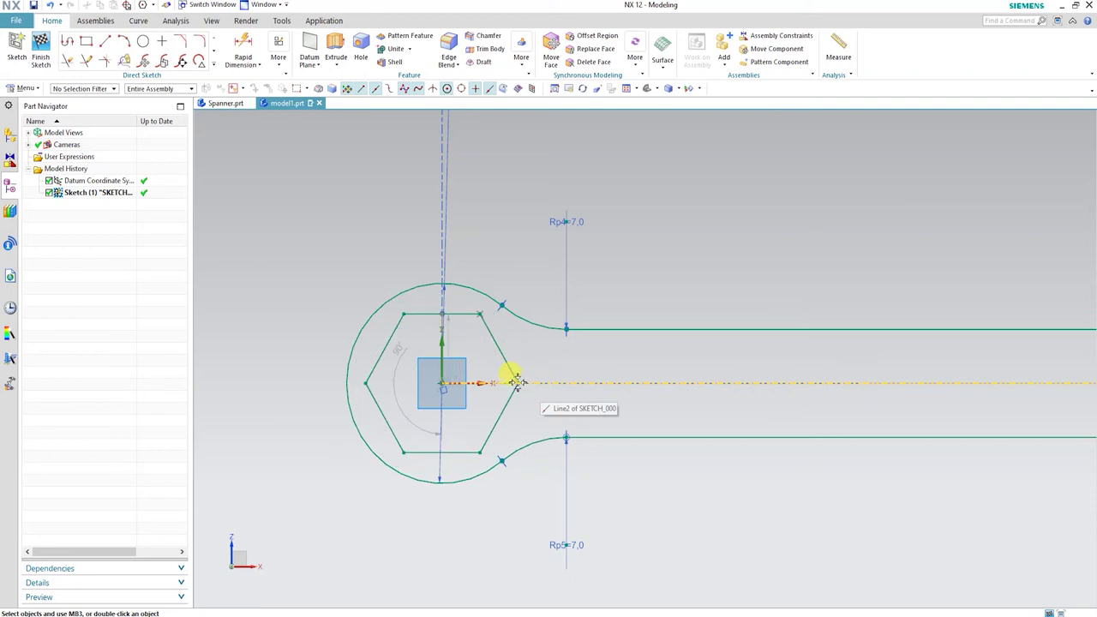
key("Escape")
left_click(511, 382)
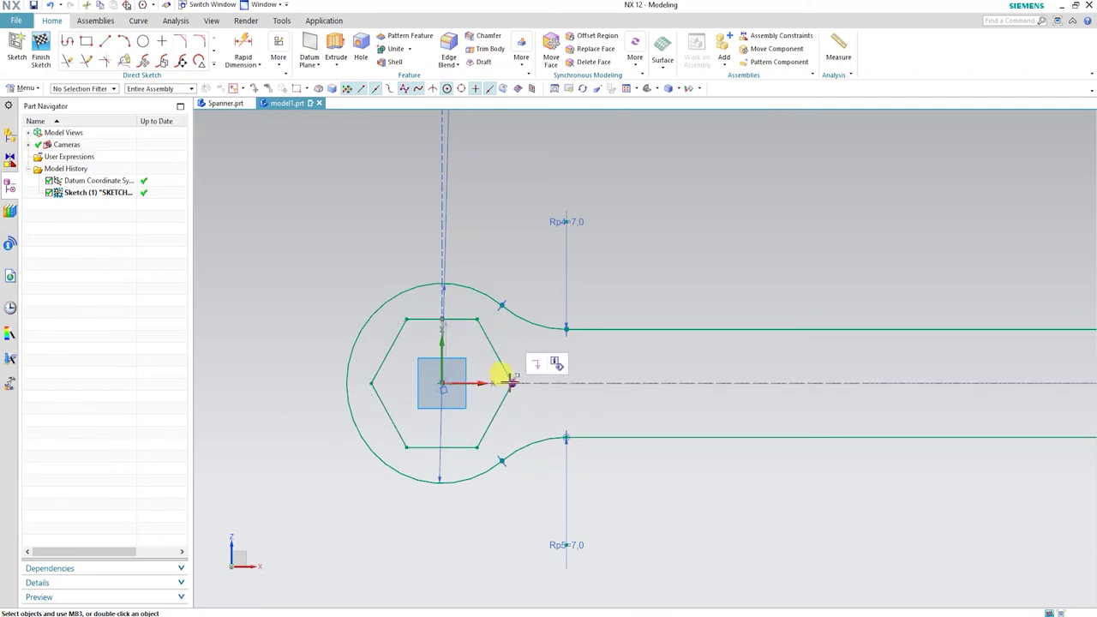
left_click(443, 384)
left_click(481, 365)
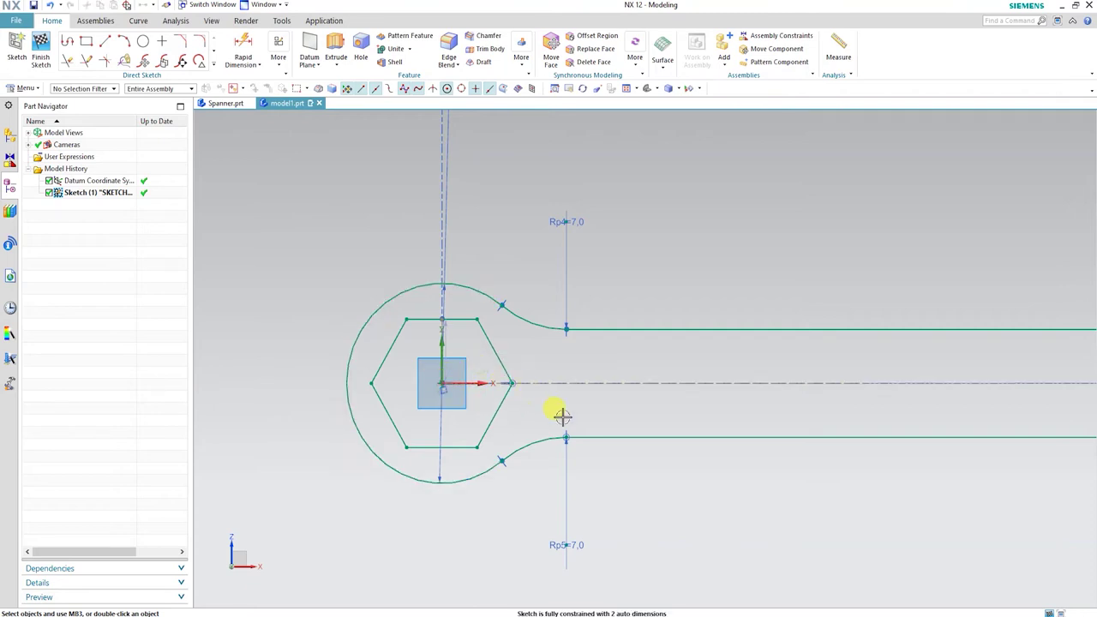
Dimension the hexagon's corner-to-corner width to 10.2.
key("d")
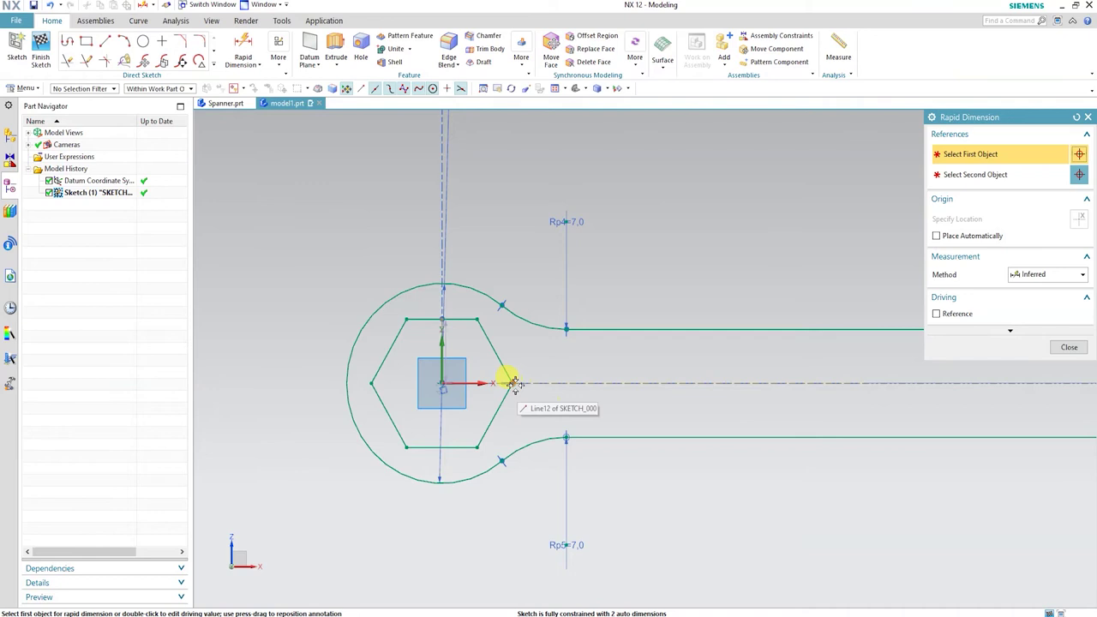
left_click(489, 384)
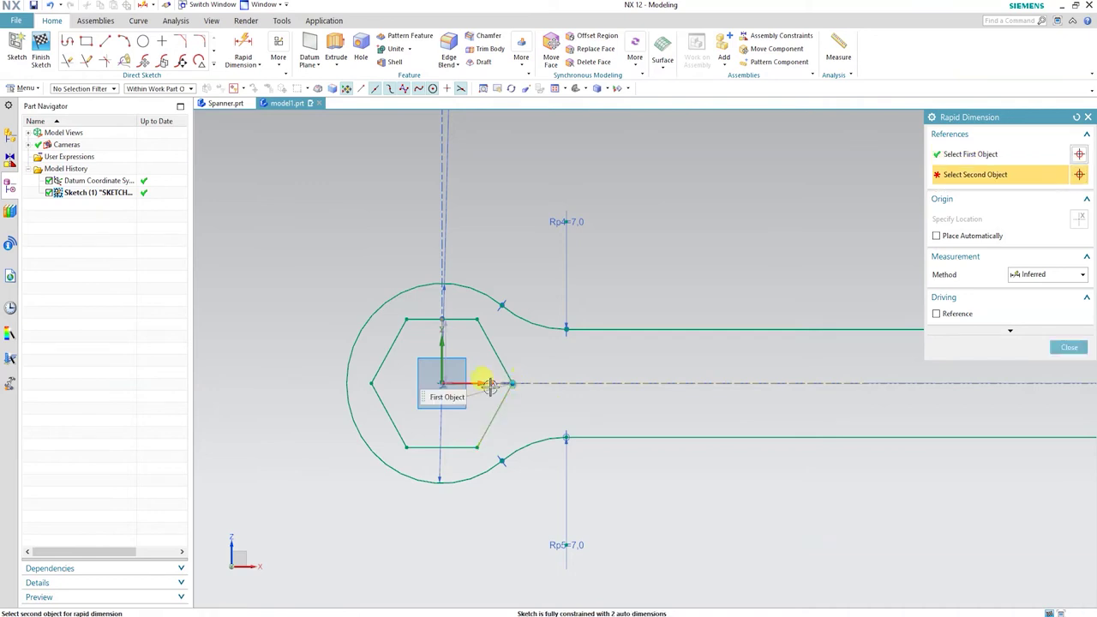
left_click(368, 379)
left_click(470, 236)
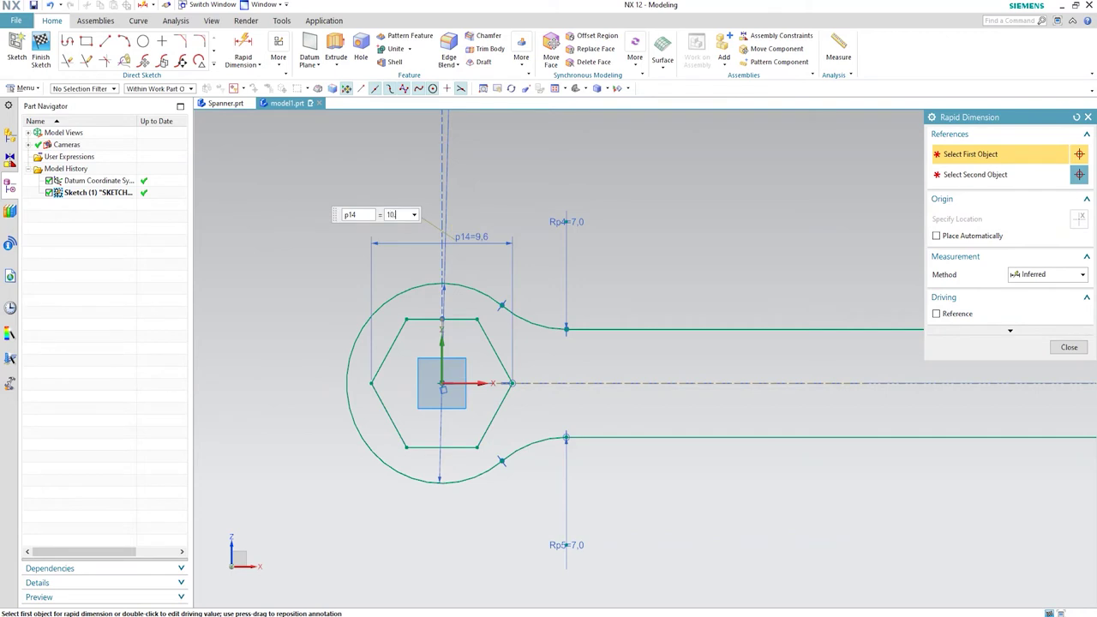
key("Return")
key("Escape")
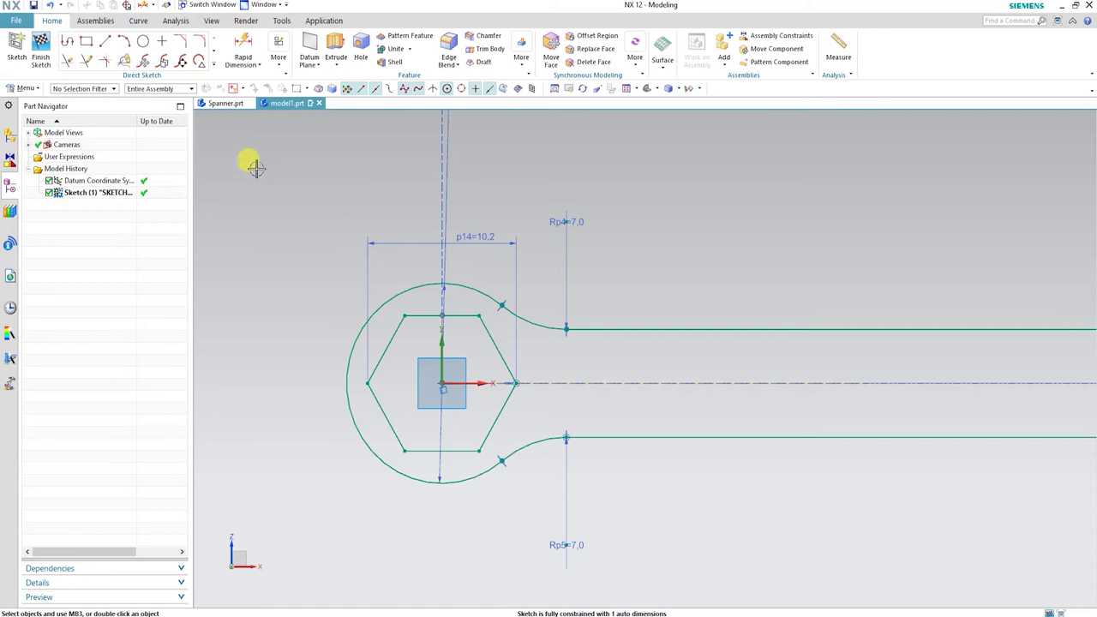
left_click(215, 65)
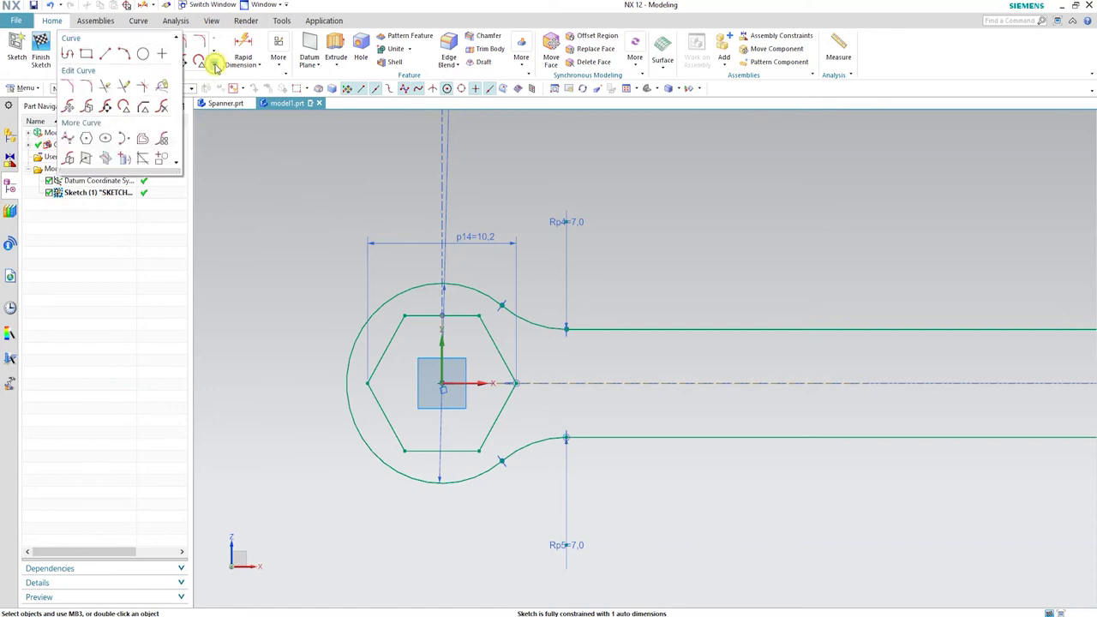
Pattern the six hexagon lines circularly about the ring centre with count 4.
left_click(161, 141)
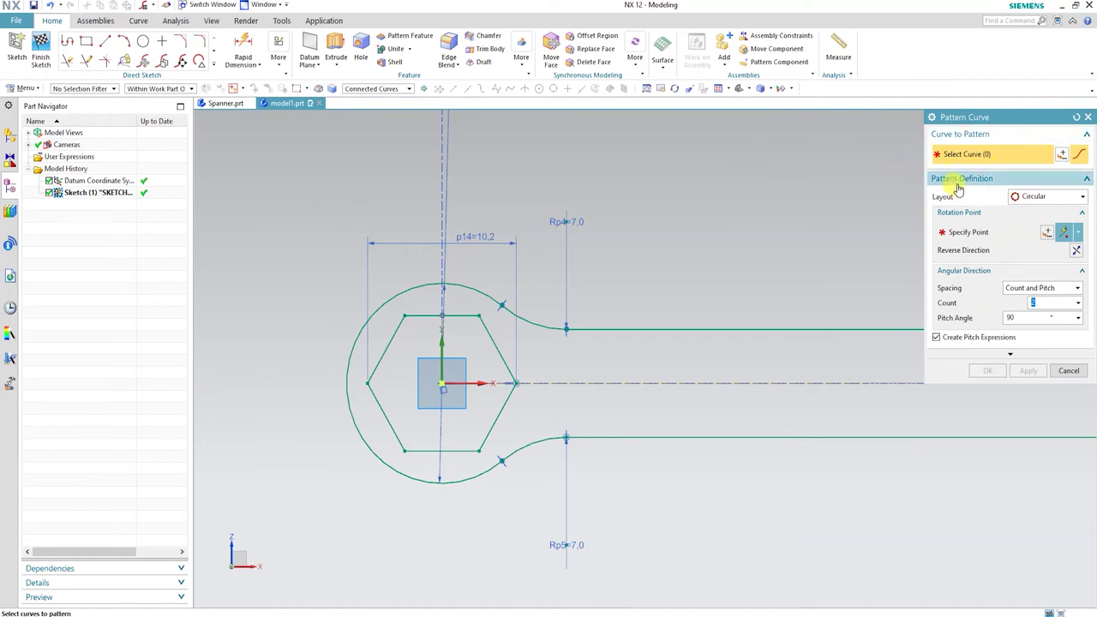
left_click(1053, 199)
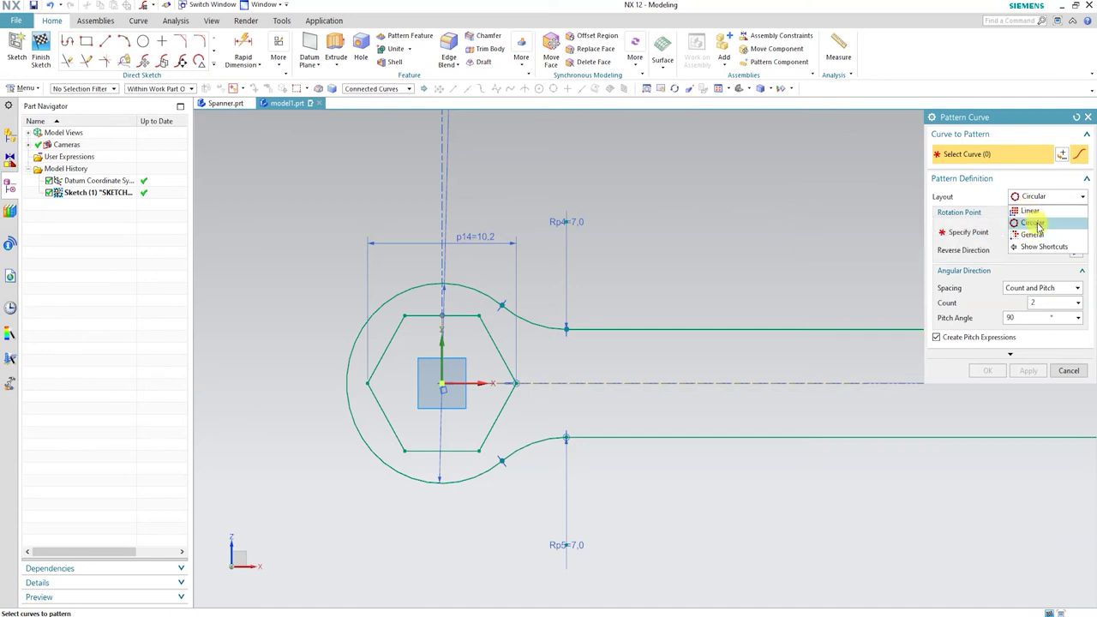
left_click(1032, 222)
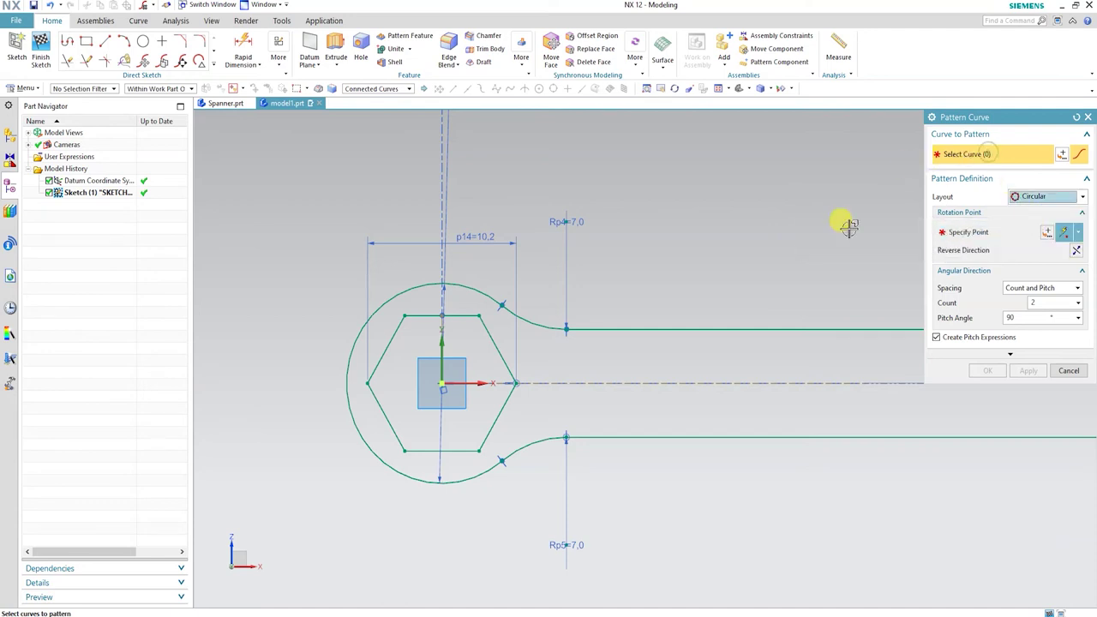
left_click(499, 354)
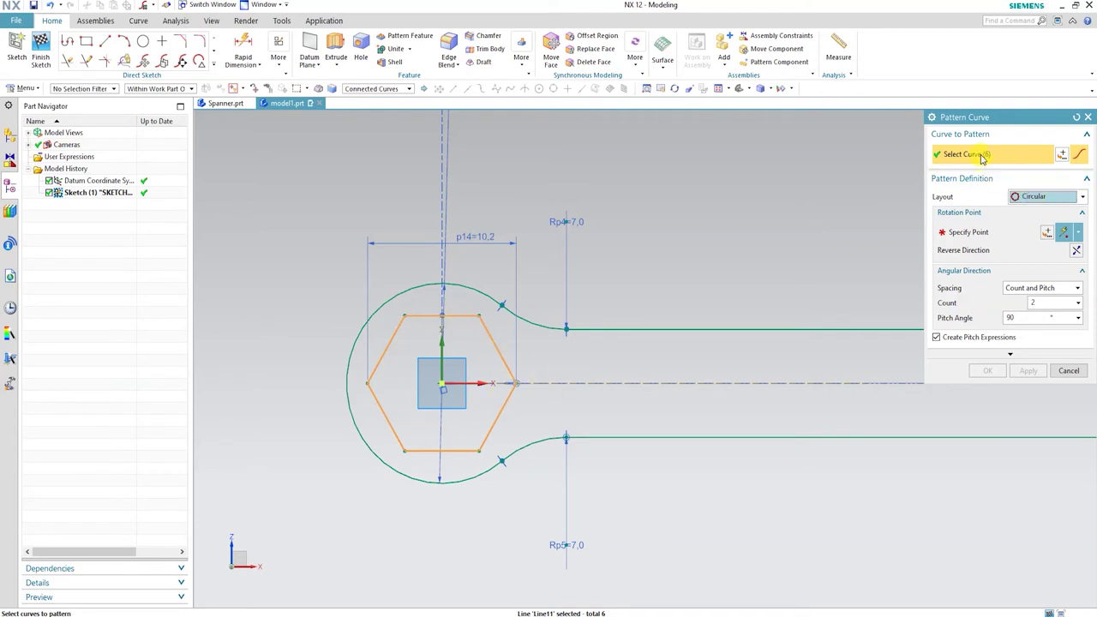
left_click(969, 232)
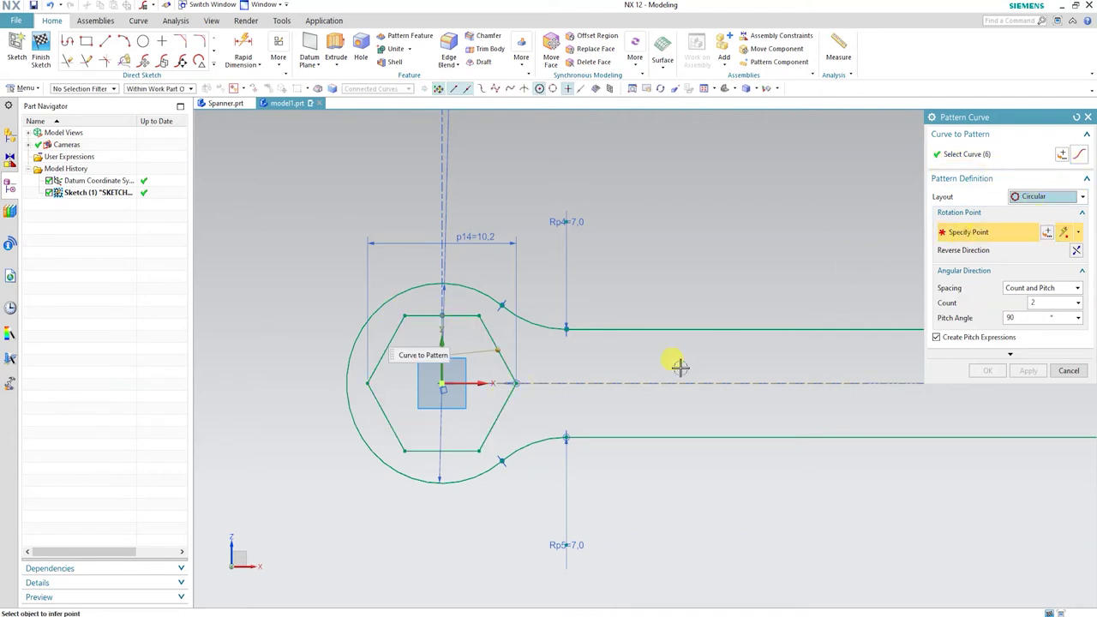
left_click(364, 447)
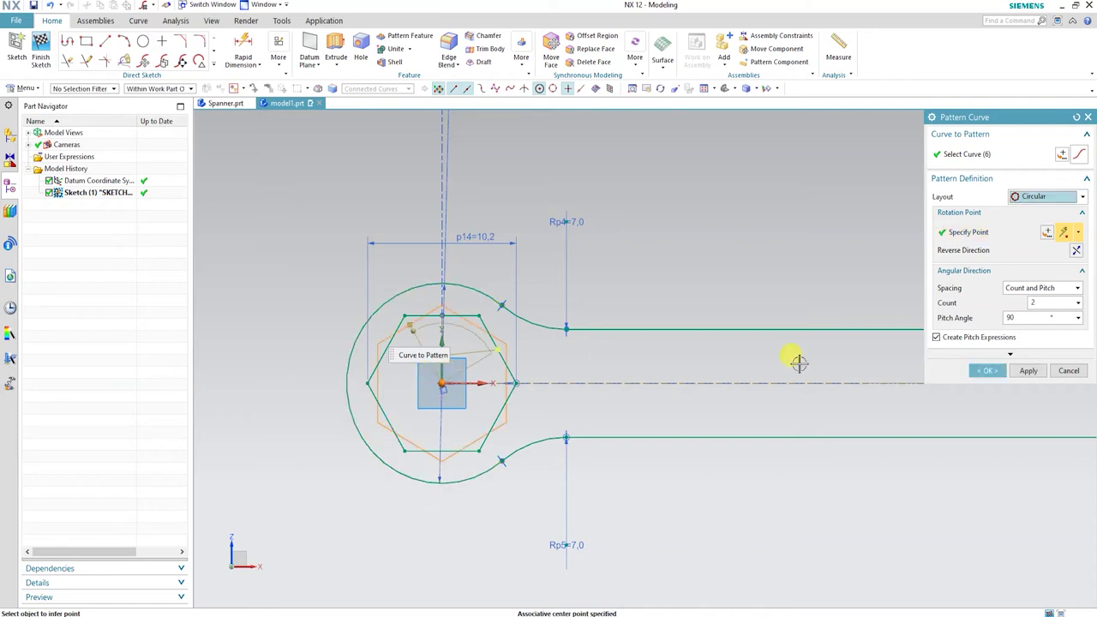
double_click(1039, 304)
type("4")
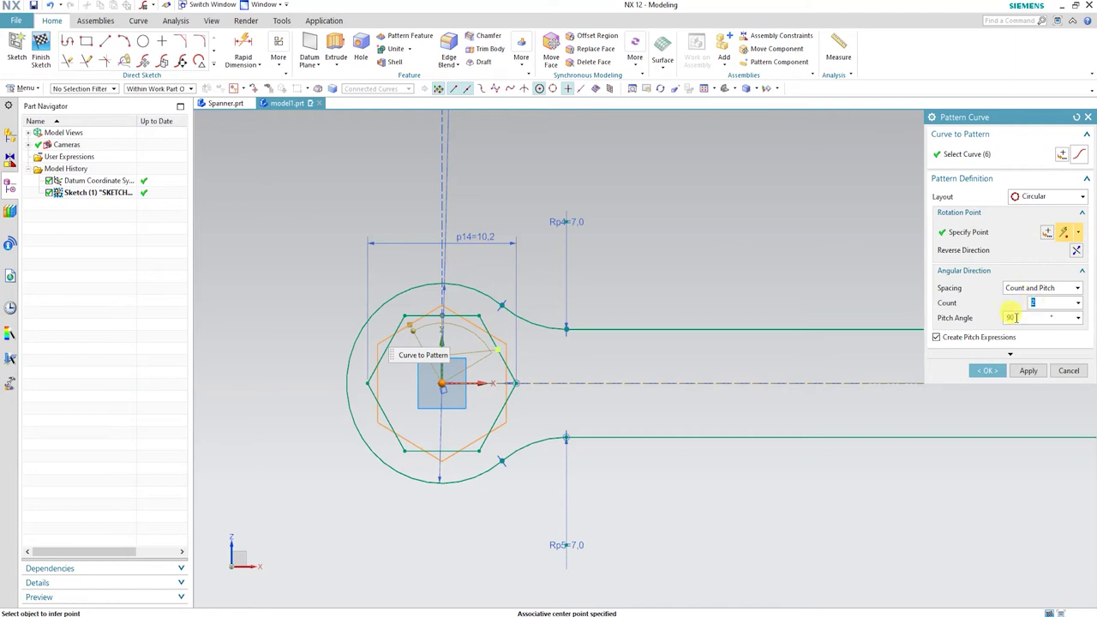
double_click(1016, 319)
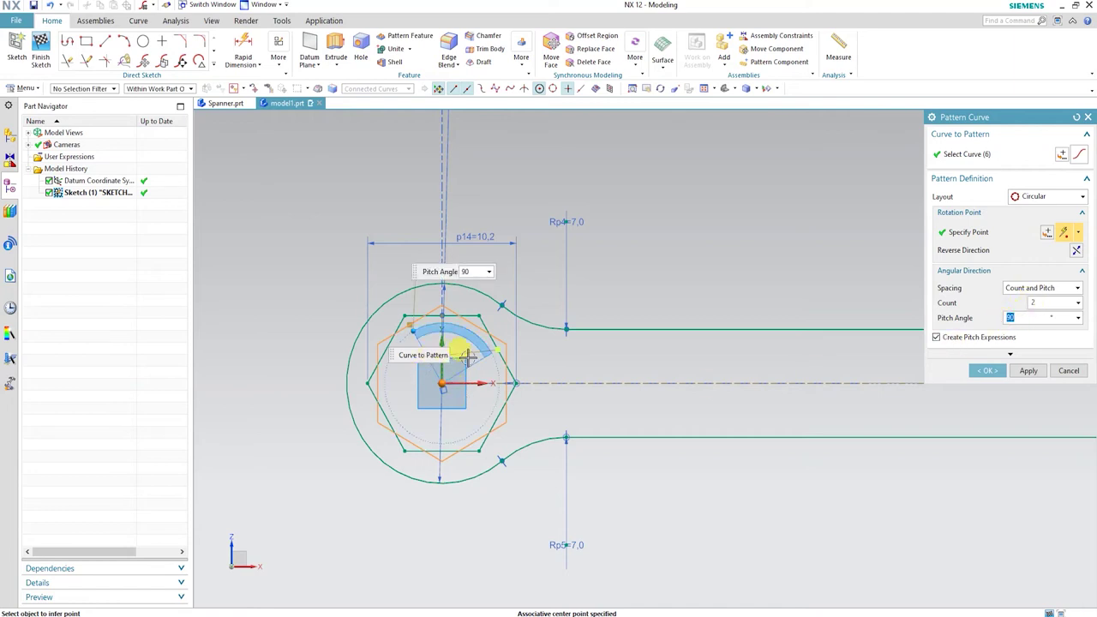
left_click(987, 372)
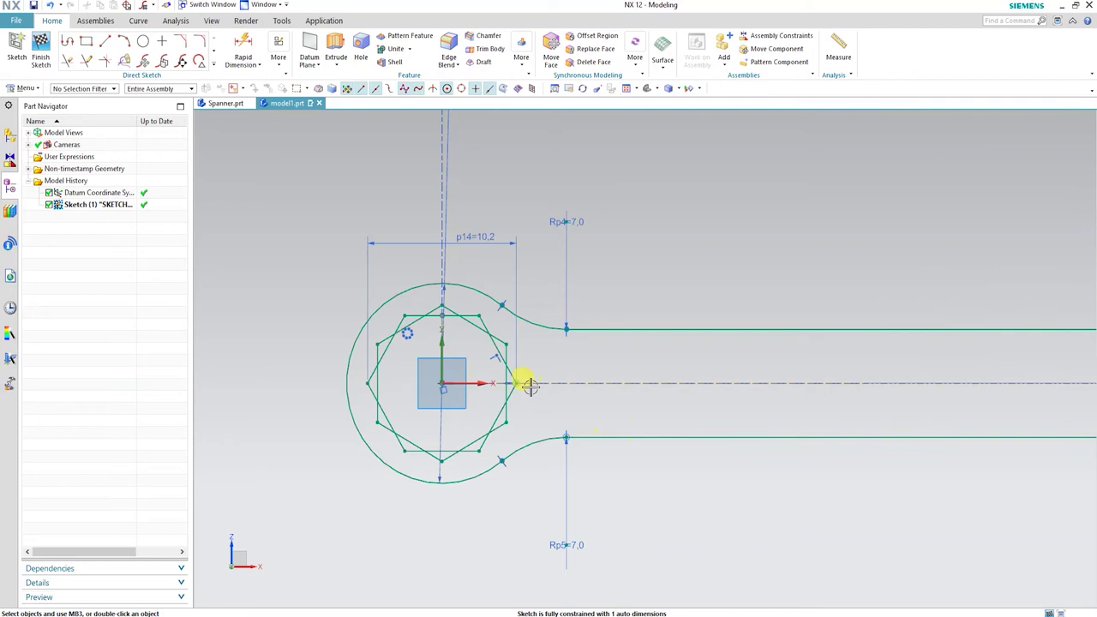
scroll(385, 403, "down", 5)
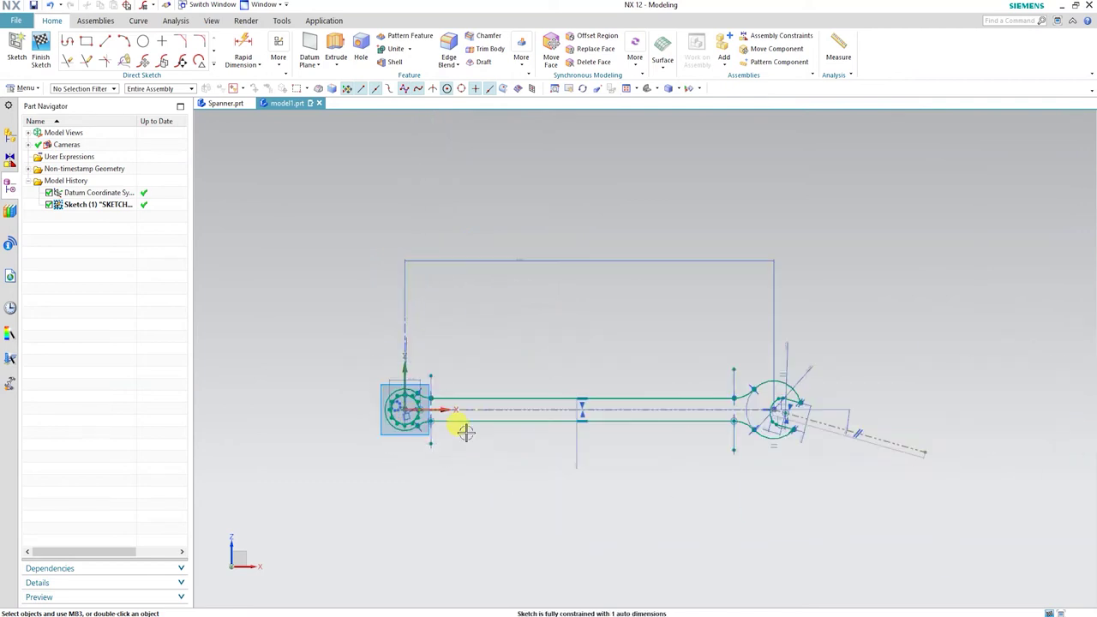
mouse_move(571, 431)
middle_mouse_down()
mouse_move(574, 443)
mouse_move(563, 399)
mouse_move(566, 417)
middle_mouse_up()
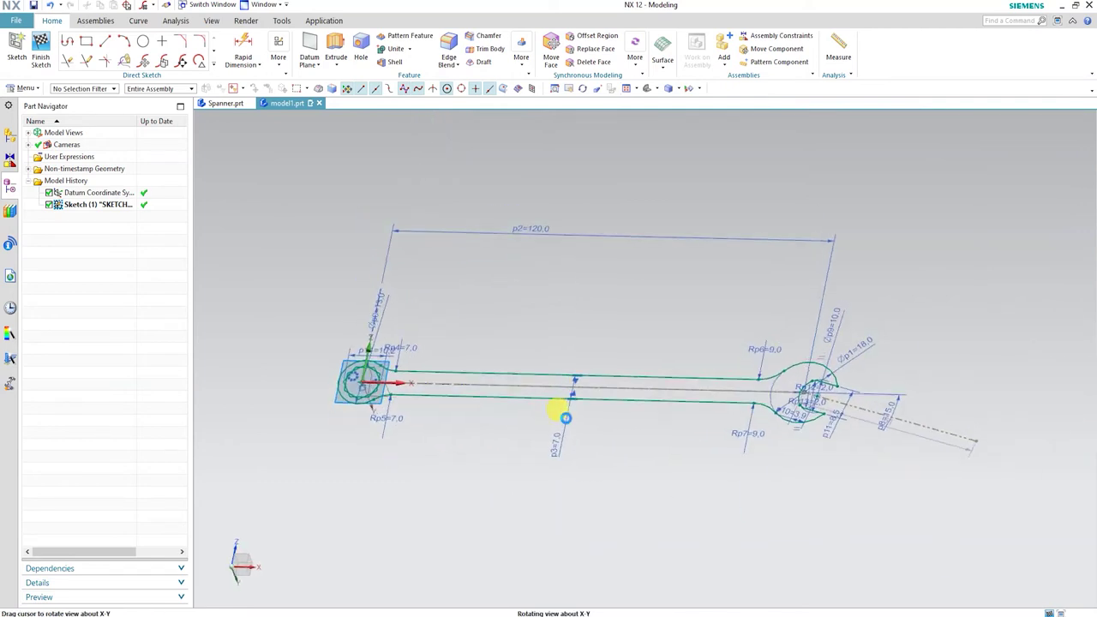
left_click(334, 45)
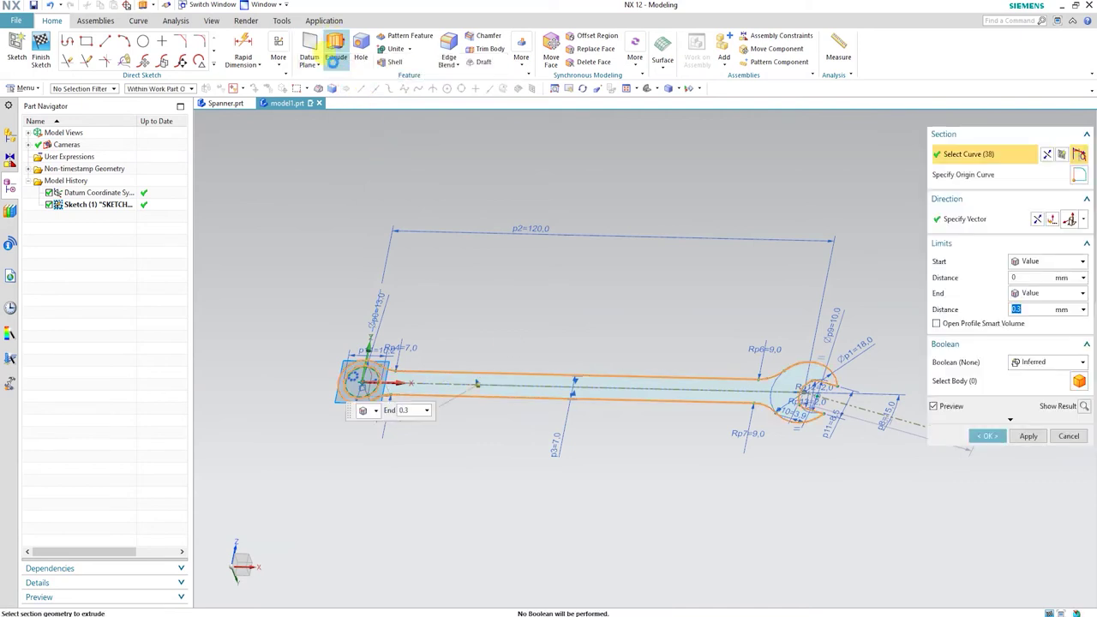
Extrude the spanner sketch symmetrically by 3/2 mm into a solid body.
left_click(1044, 269)
left_click(1040, 290)
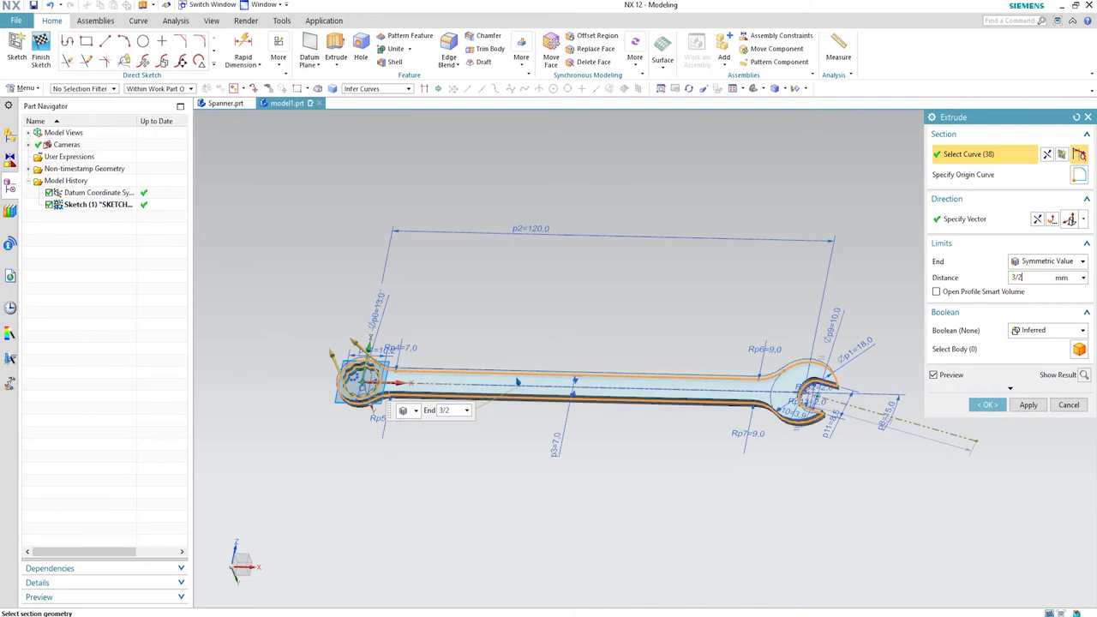
left_click(986, 405)
middle_click_drag(543, 437, 557, 482)
key("ctrl+w")
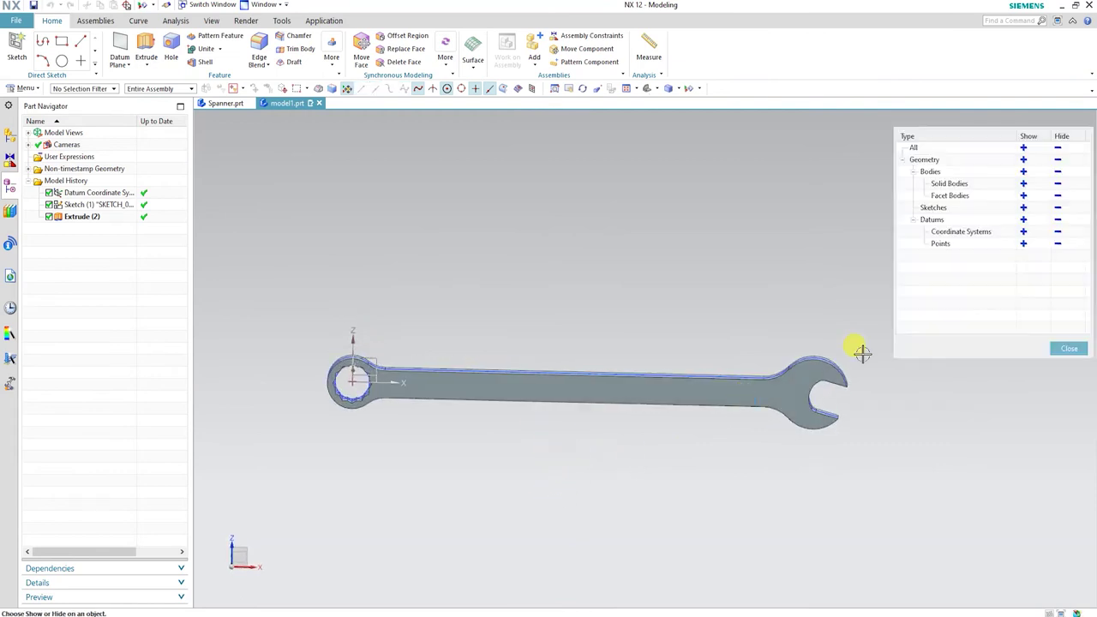
Hide all sketches and inspect the extruded spanner body, including a front view.
left_click(1057, 207)
middle_click(563, 417)
mouse_move(563, 416)
middle_mouse_down()
mouse_move(548, 375)
mouse_move(537, 389)
mouse_move(565, 416)
mouse_move(540, 433)
mouse_move(563, 426)
mouse_move(554, 430)
middle_mouse_up()
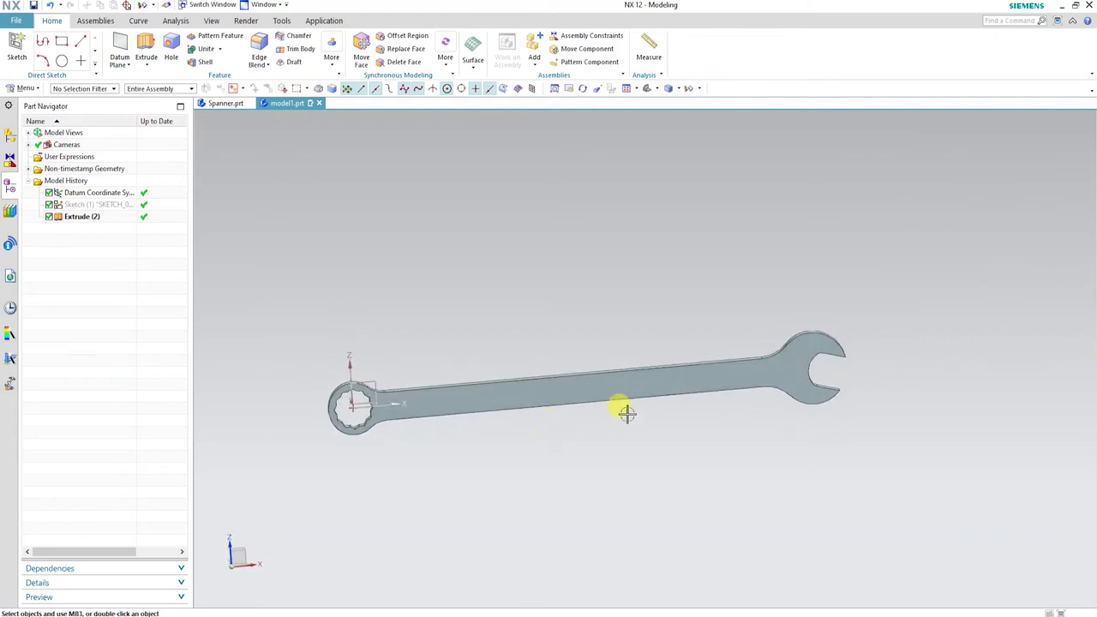
middle_click_drag(718, 391, 788, 417)
left_click(789, 411)
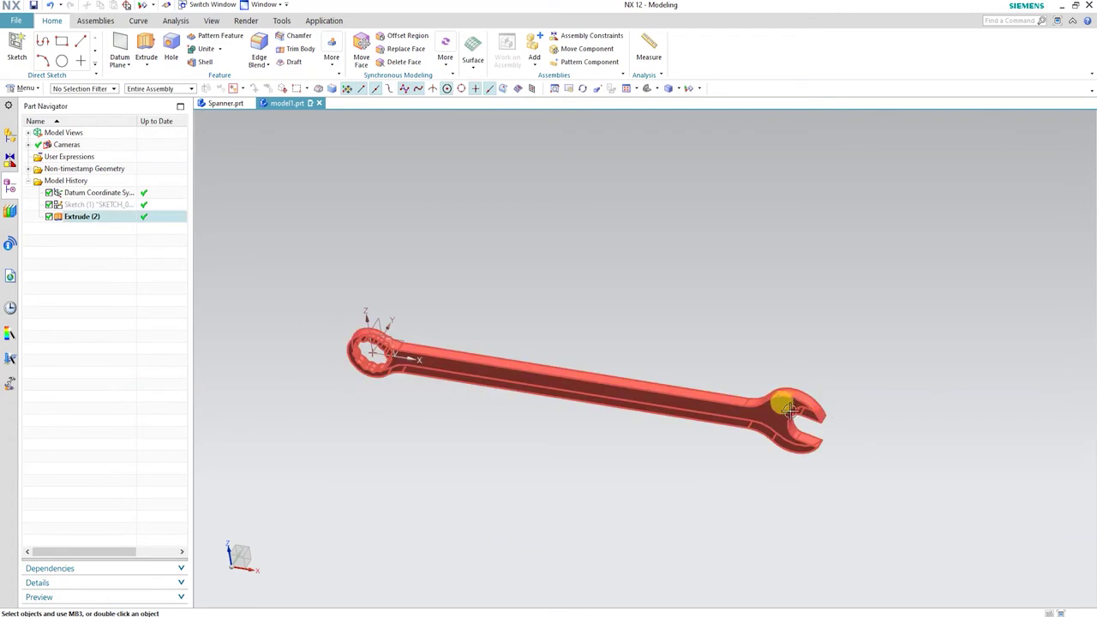
key("ctrl+alt+f")
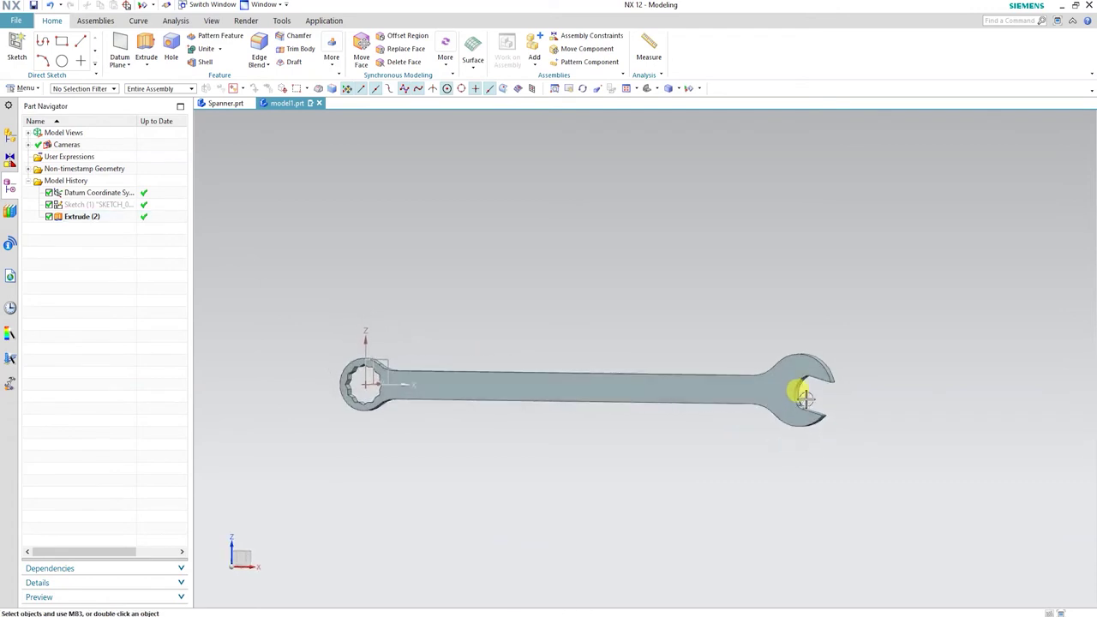
left_click(797, 380)
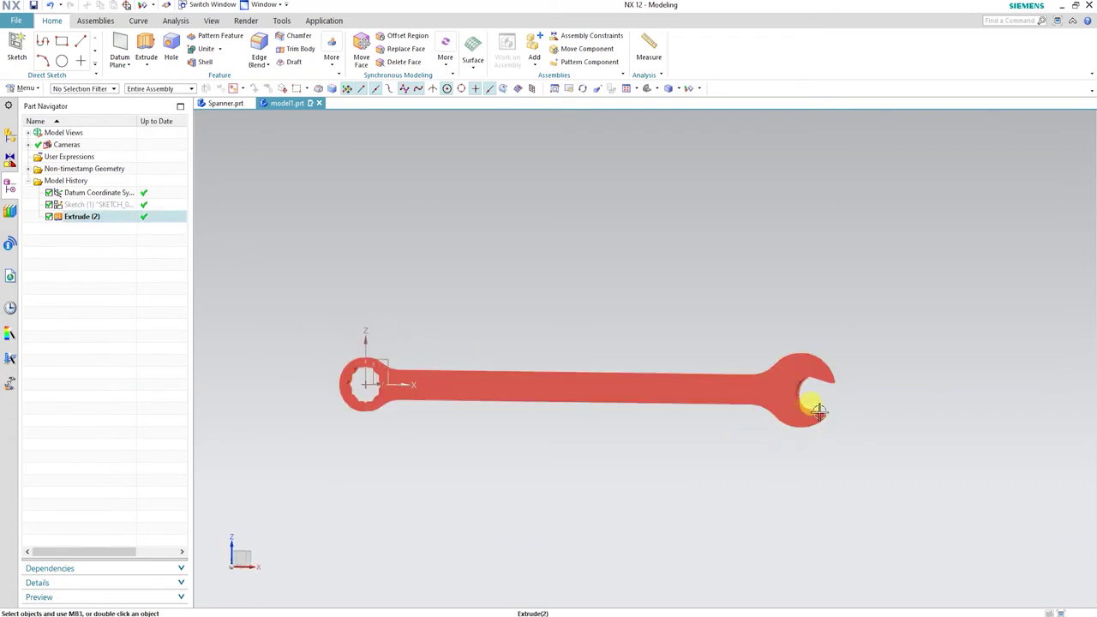
left_click(816, 405, "shift")
left_click(811, 393)
left_click(808, 387, "shift")
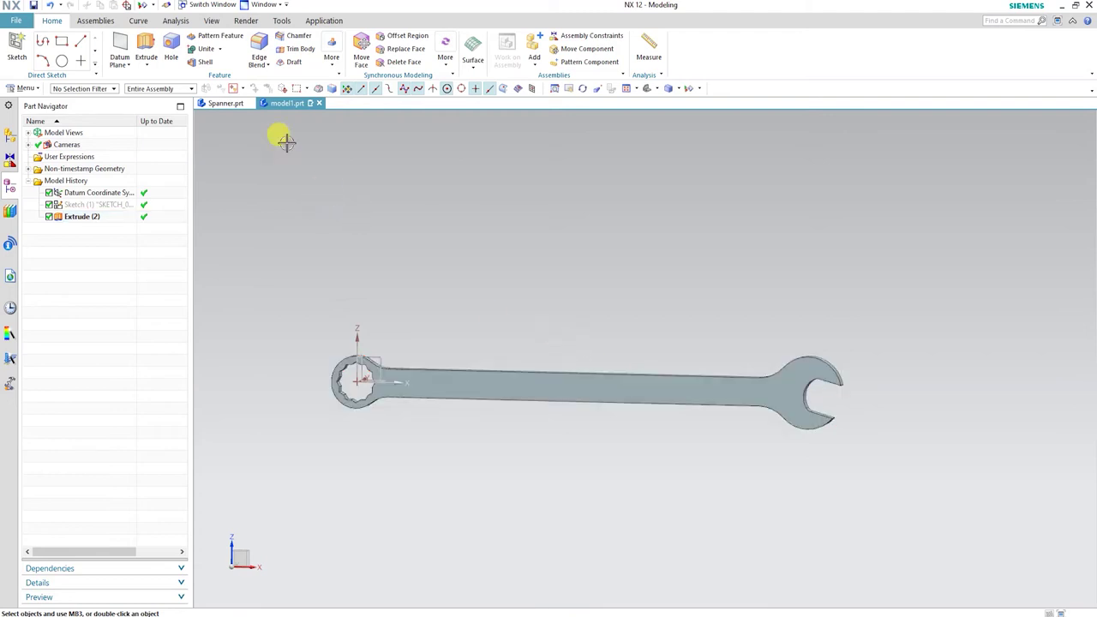
Compare against the finished Spanner.prt, then return to model1.prt in trimetric view.
left_click(225, 103)
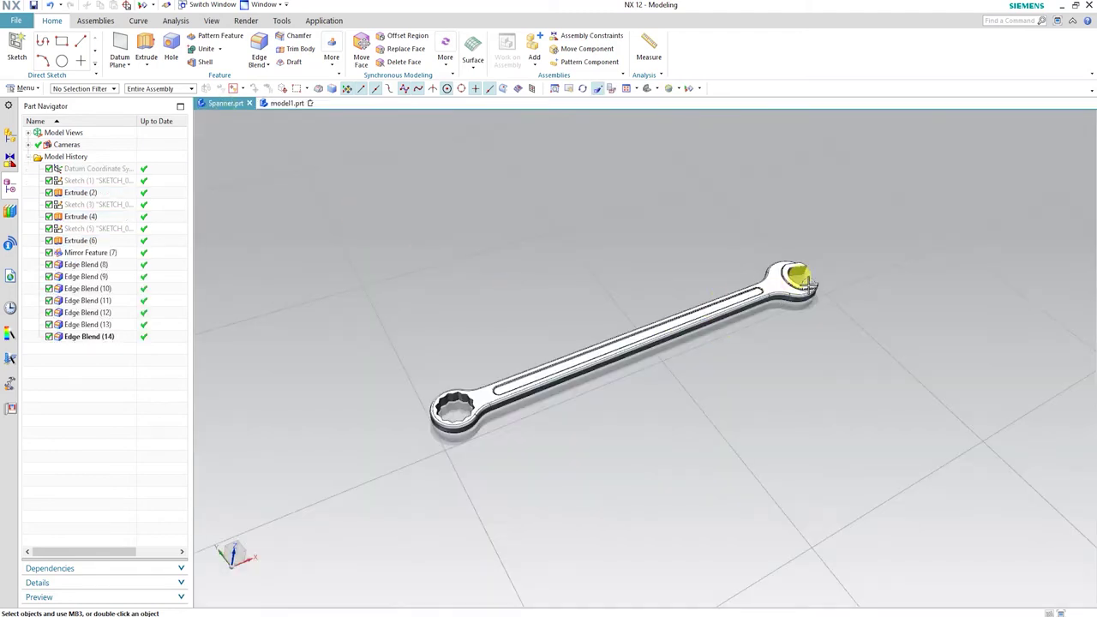
scroll(797, 279, "up", 5)
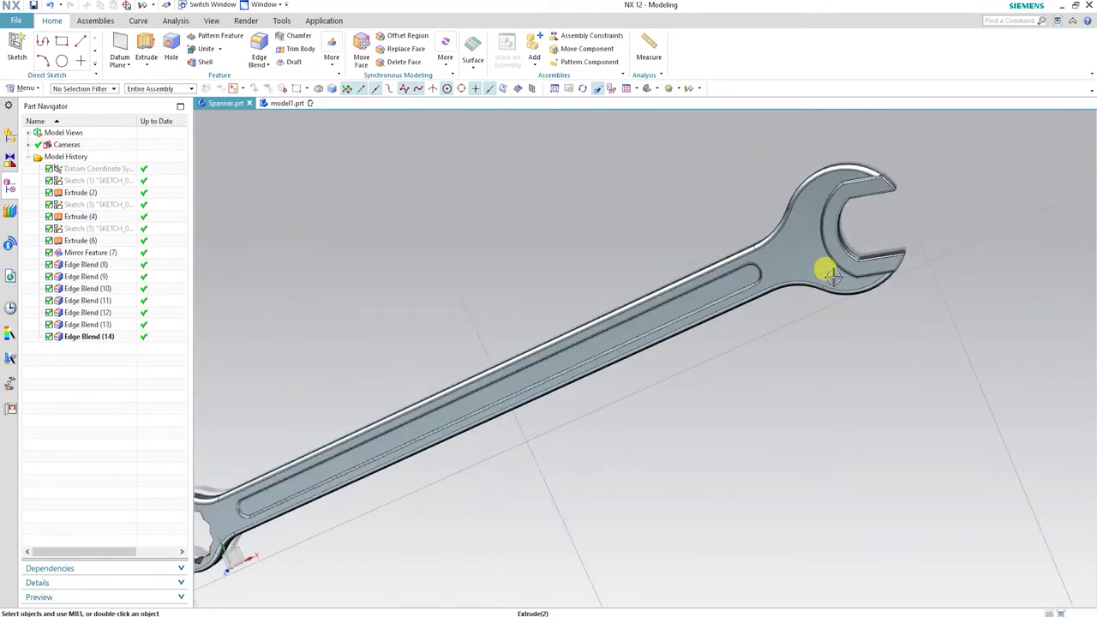
scroll(829, 275, "down", 2)
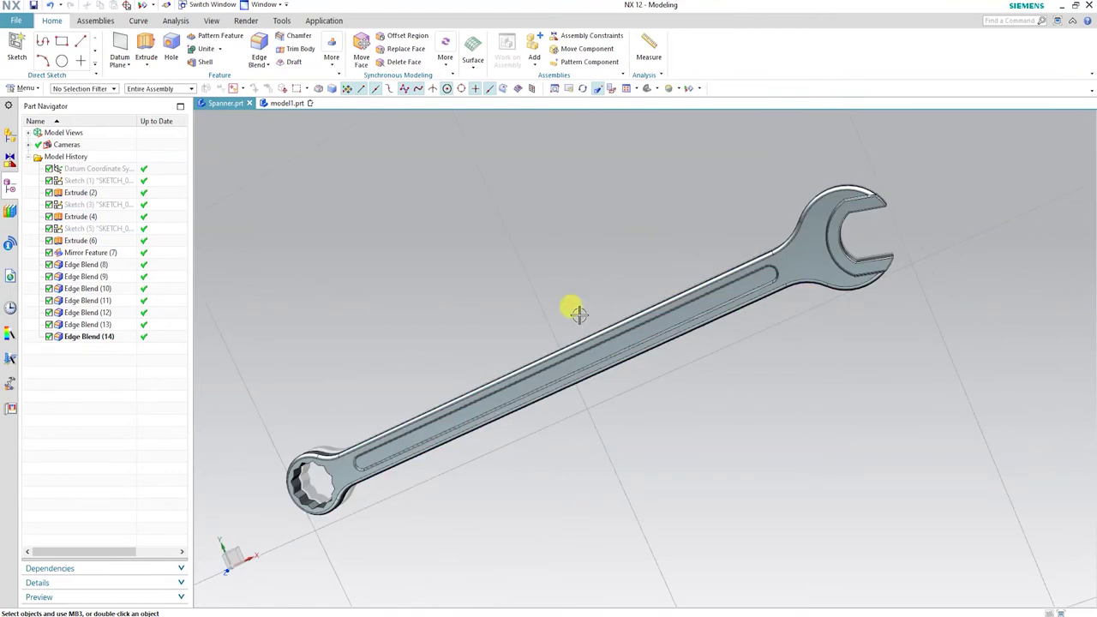
left_click(288, 103)
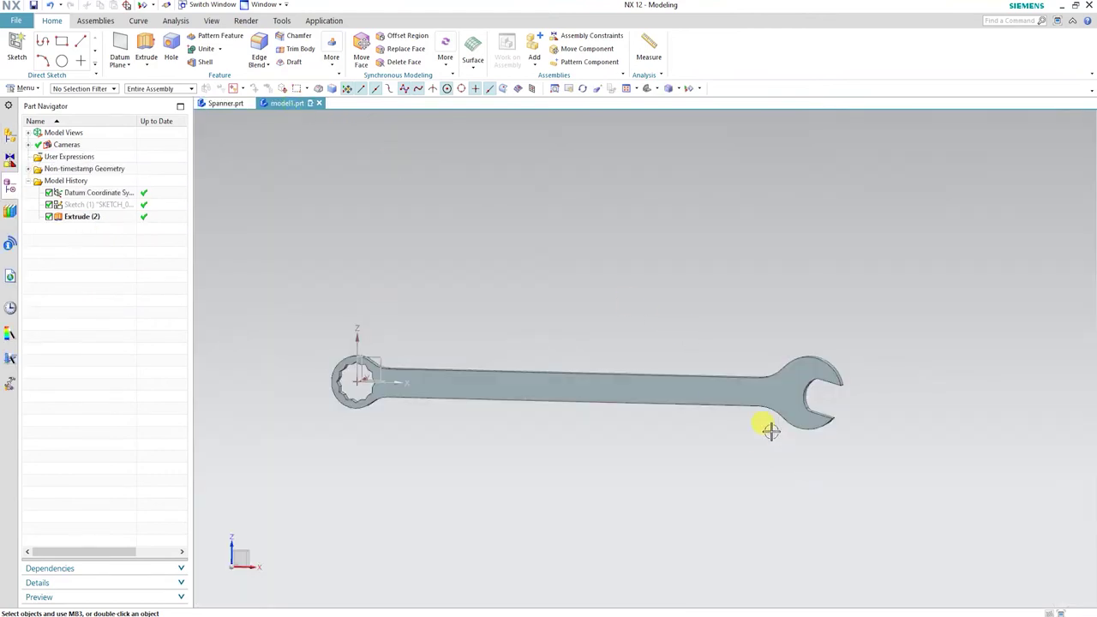
key("Home")
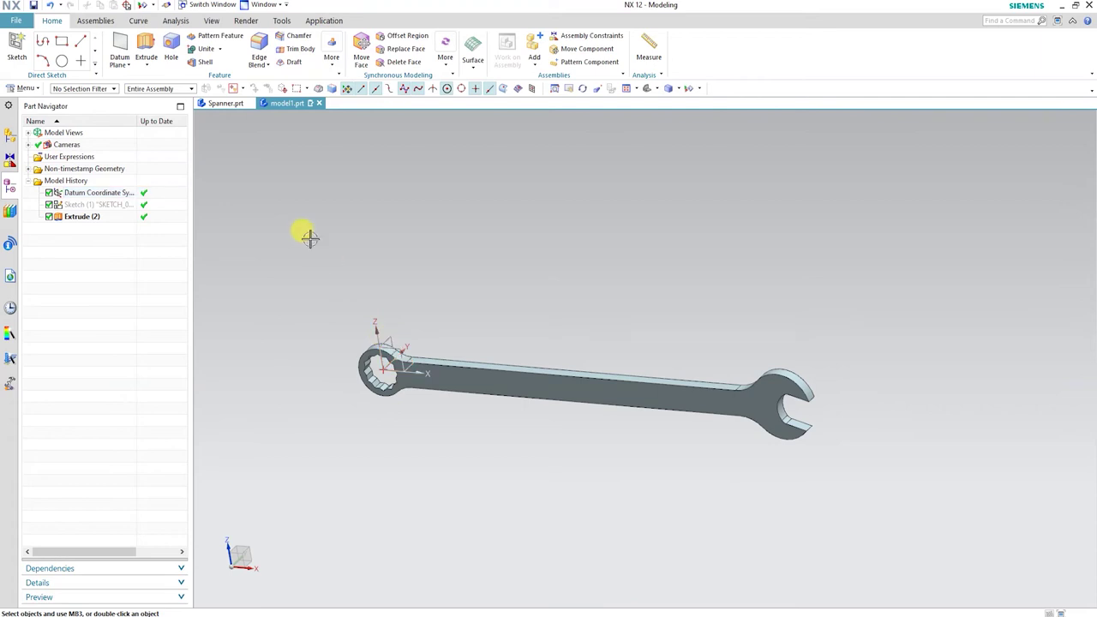
left_click(17, 47)
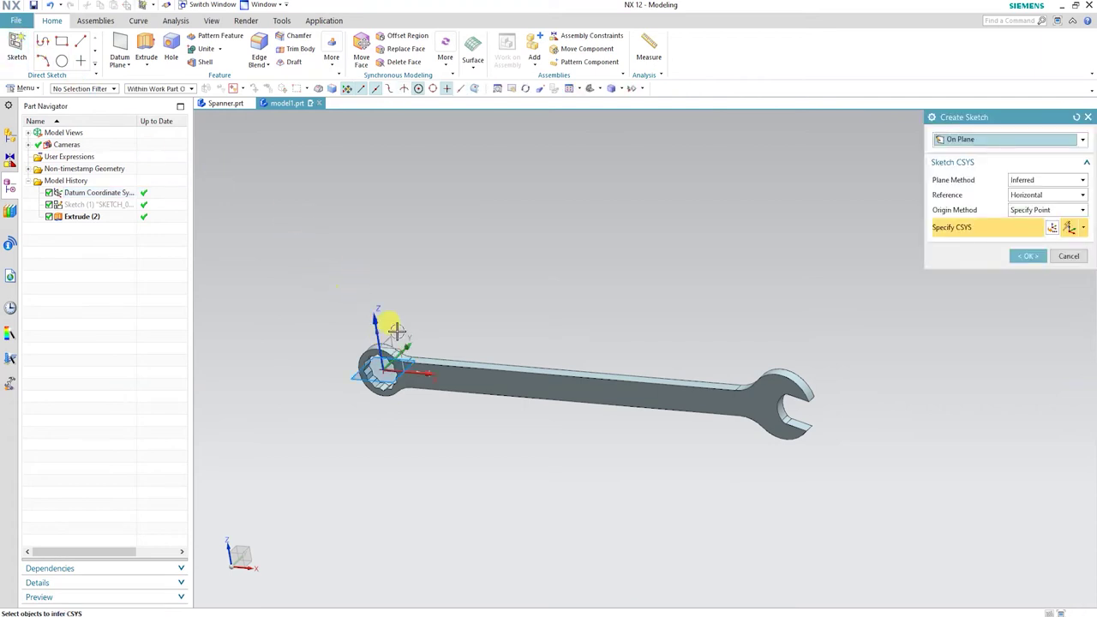
Create a new sketch on the datum XZ plane.
scroll(403, 343, "up", 2)
left_click(376, 377)
left_click(382, 383)
left_click(1020, 257)
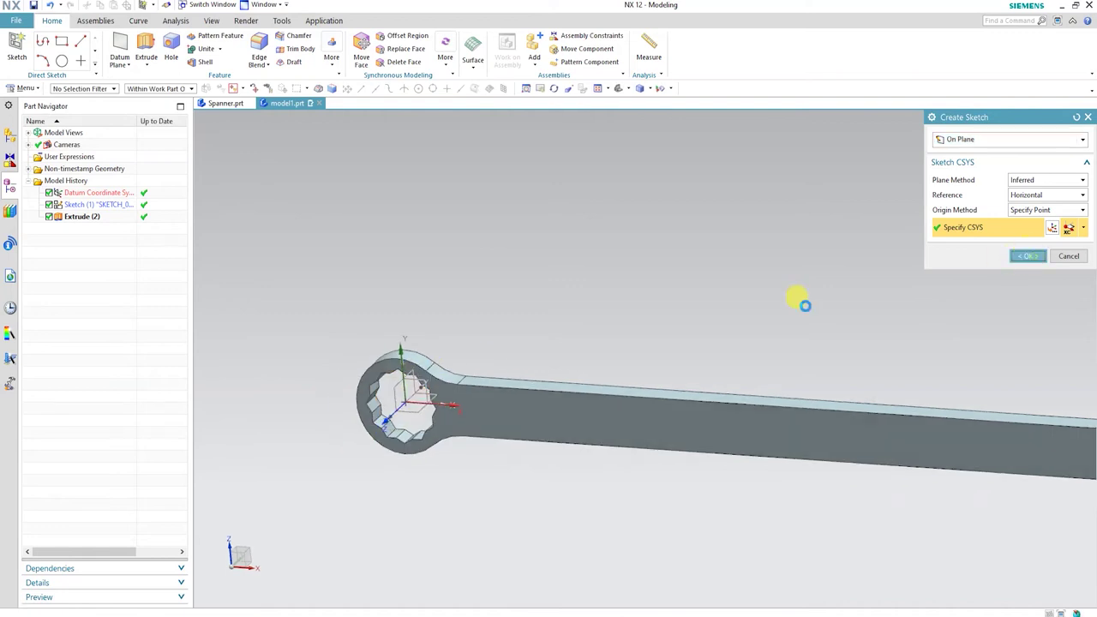
scroll(431, 339, "down", 4)
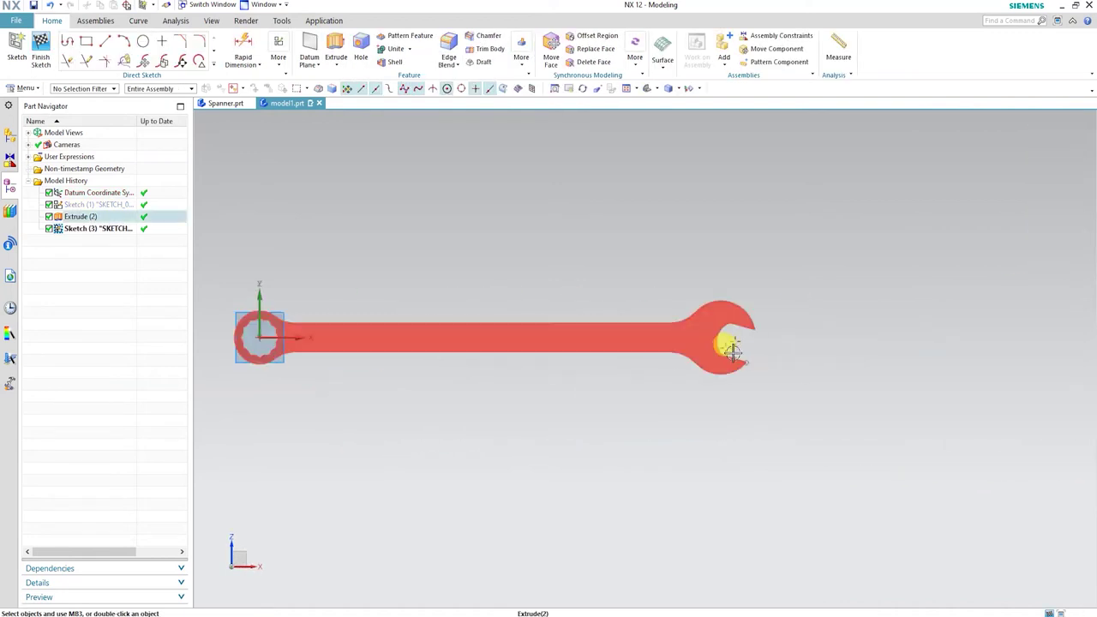
scroll(806, 347, "up", 5)
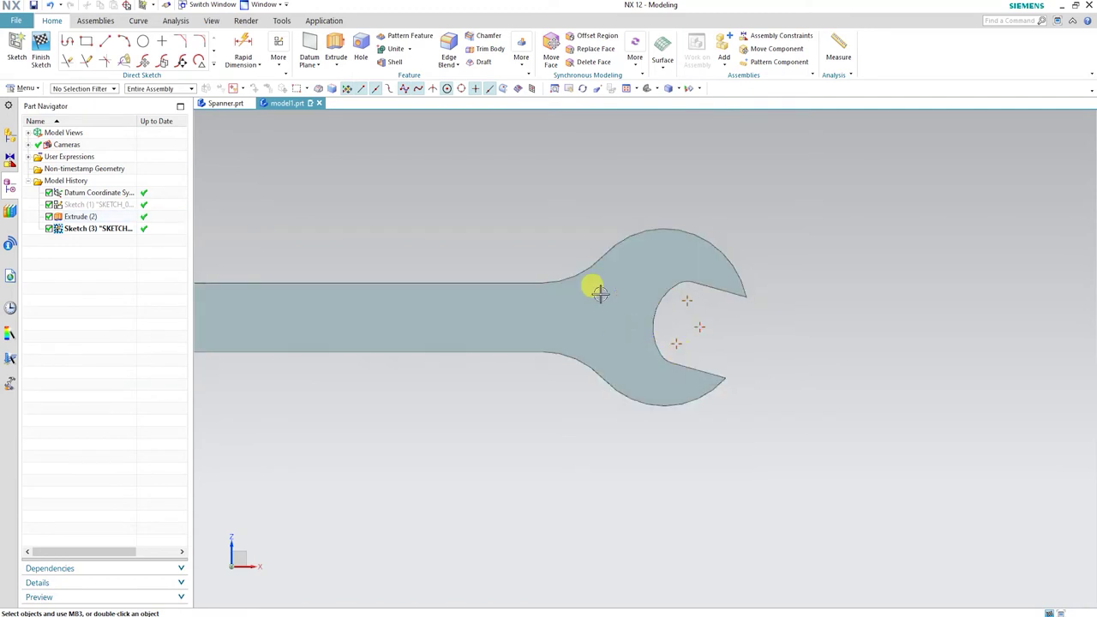
Project the seven jaw-head edges of the solid into the sketch.
left_click(213, 64)
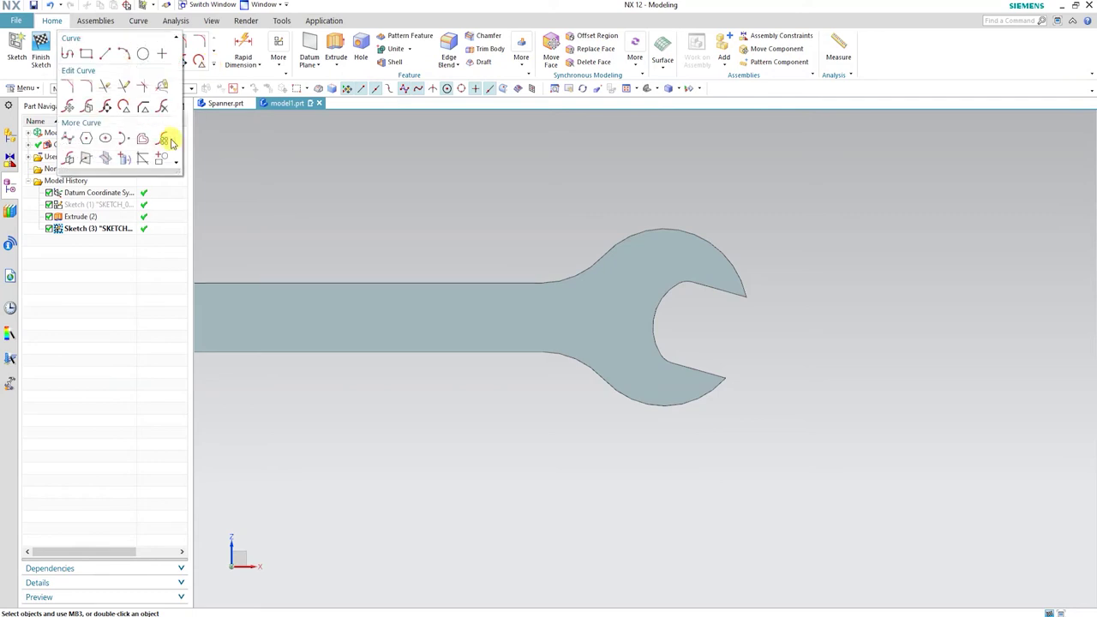
left_click(125, 159)
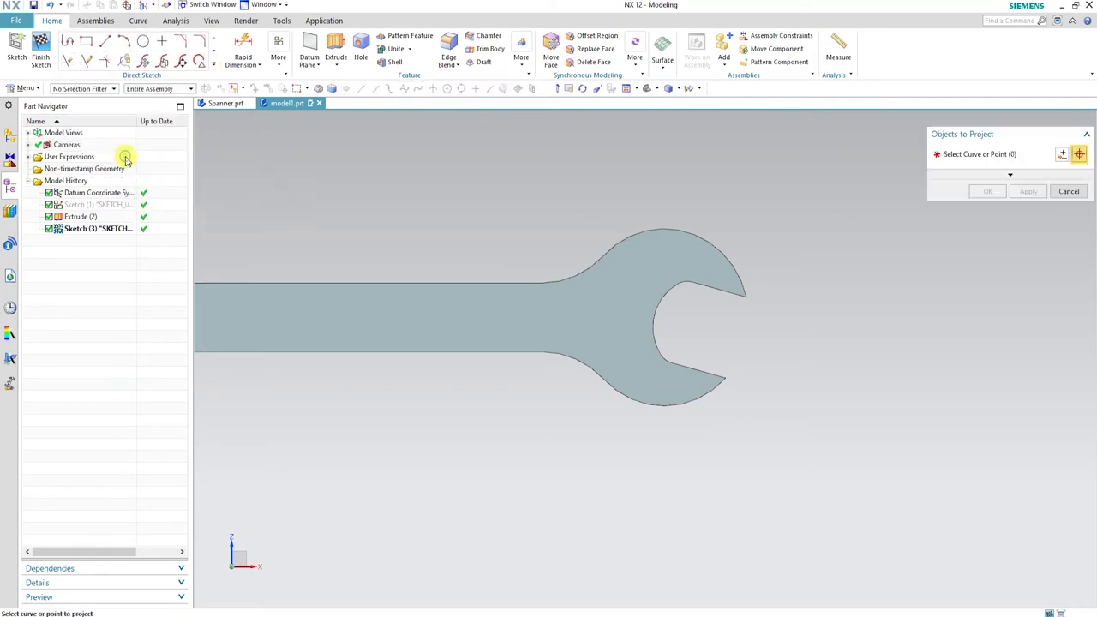
left_click(716, 289)
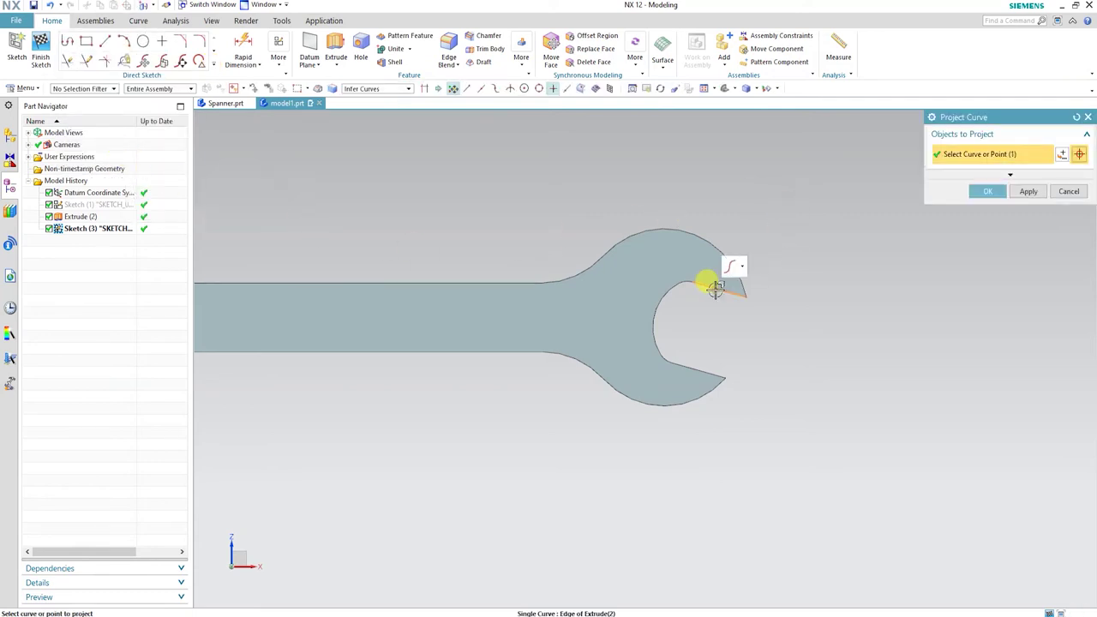
left_click(668, 290)
left_click(659, 334)
left_click(677, 356)
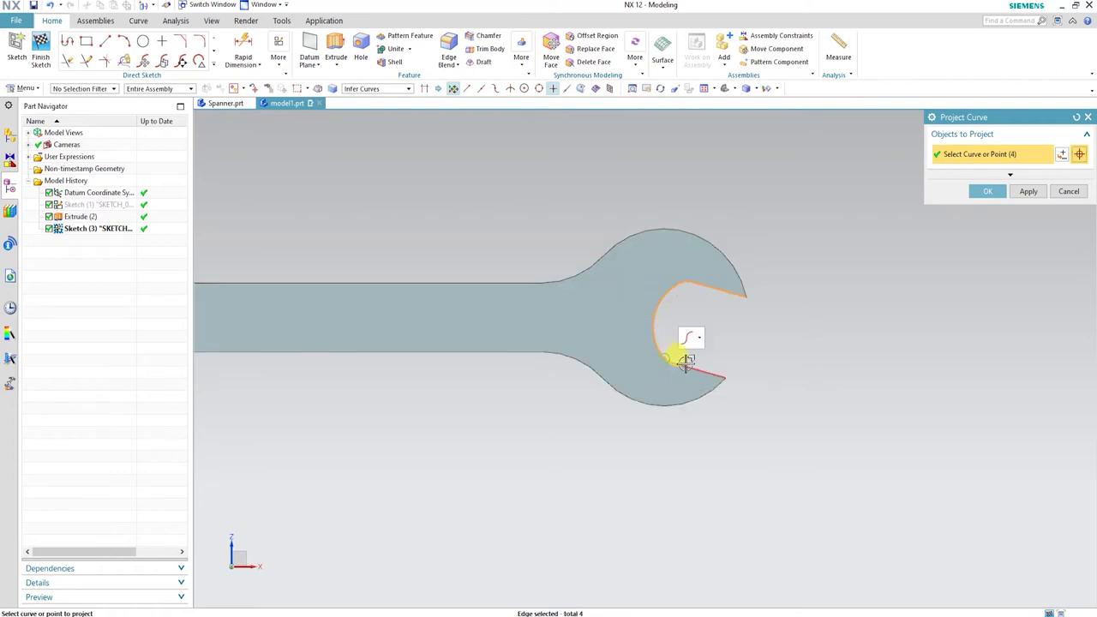
left_click(708, 383)
left_click(709, 382)
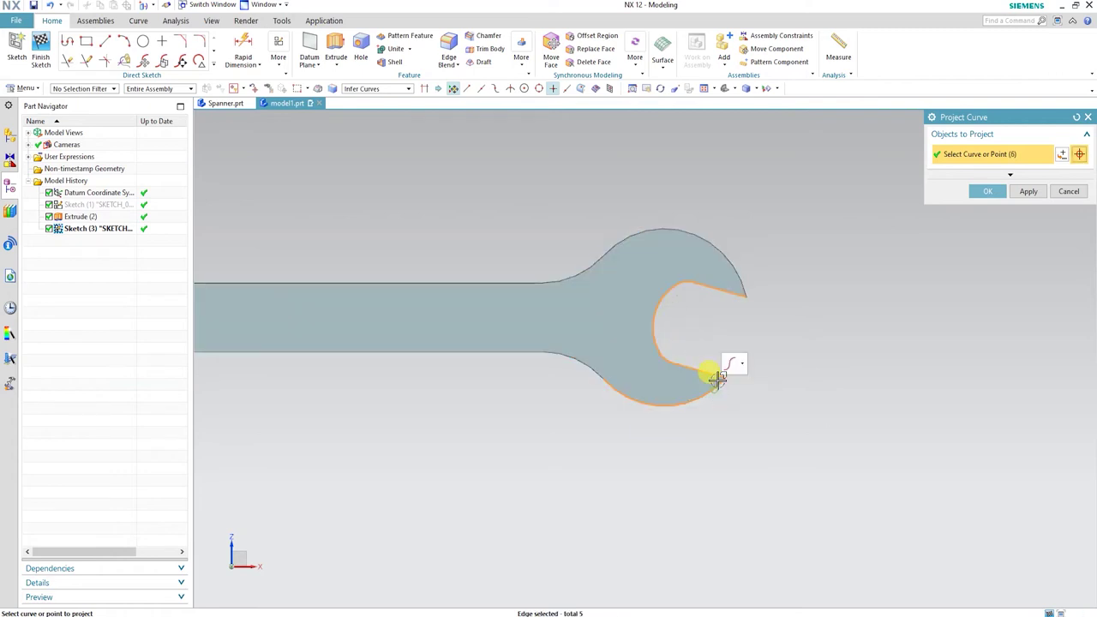
left_click(729, 257)
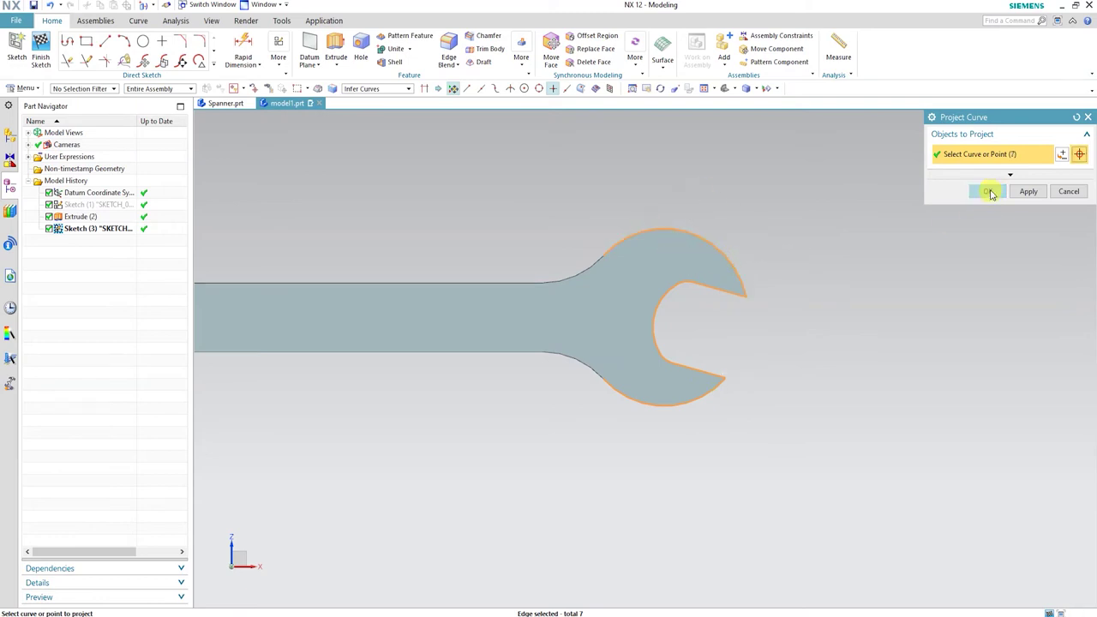
left_click(988, 191)
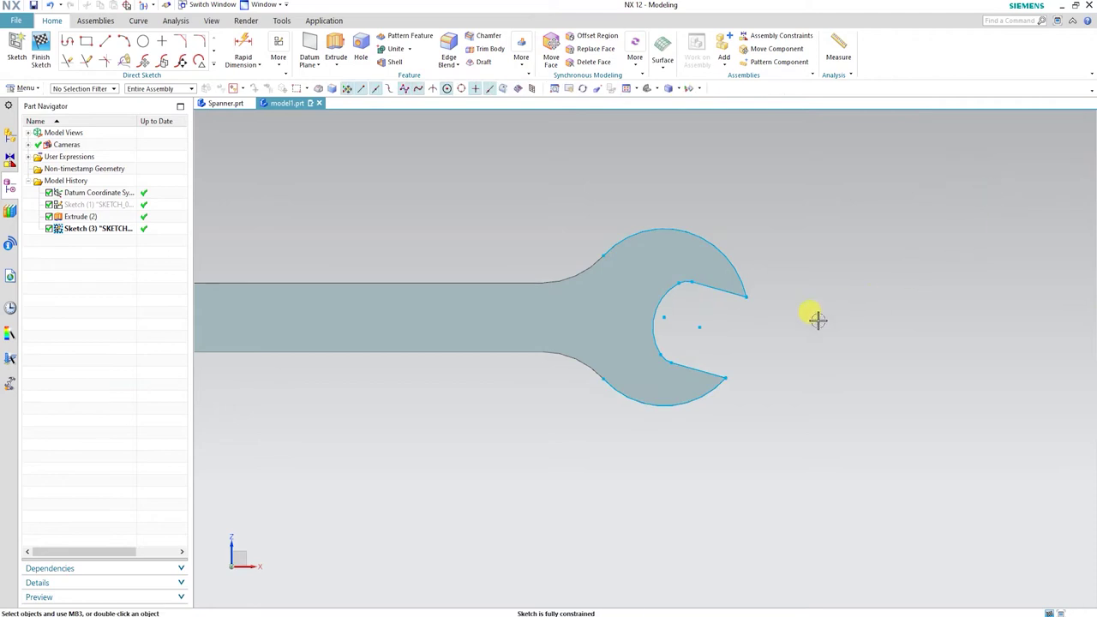
Offset the connected jaw outline curves 2.25 mm inward.
left_click(213, 68)
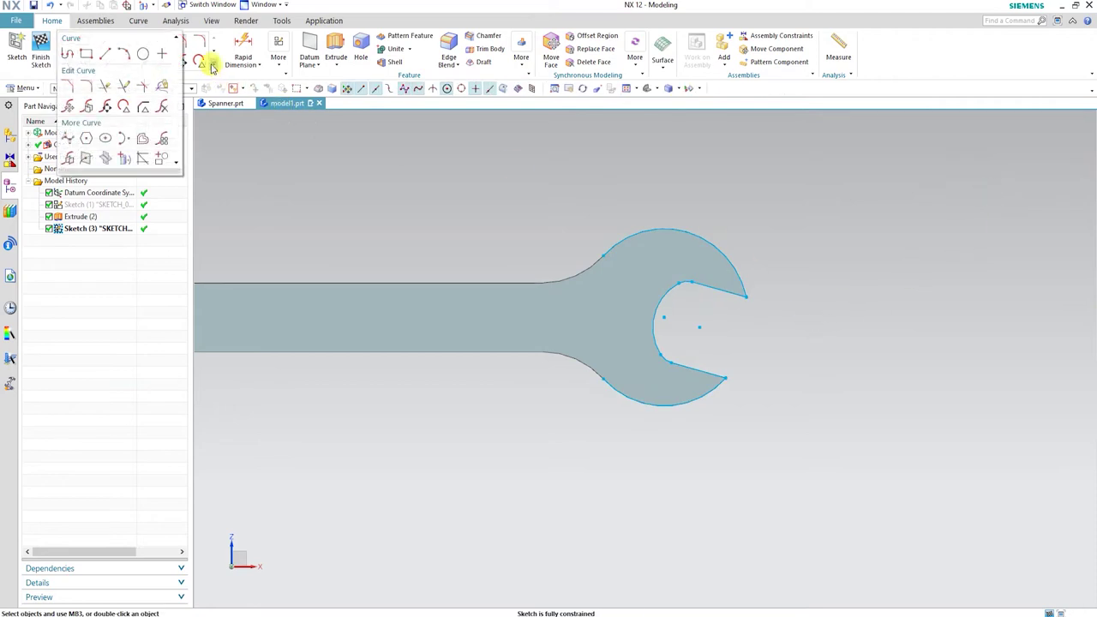
left_click(144, 141)
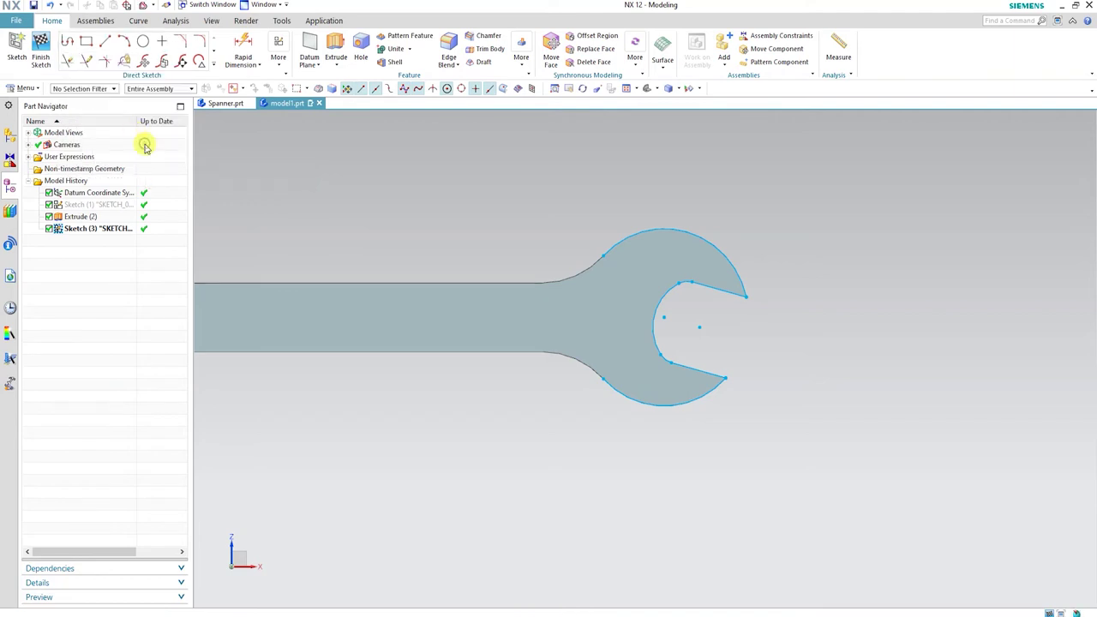
left_click(718, 291)
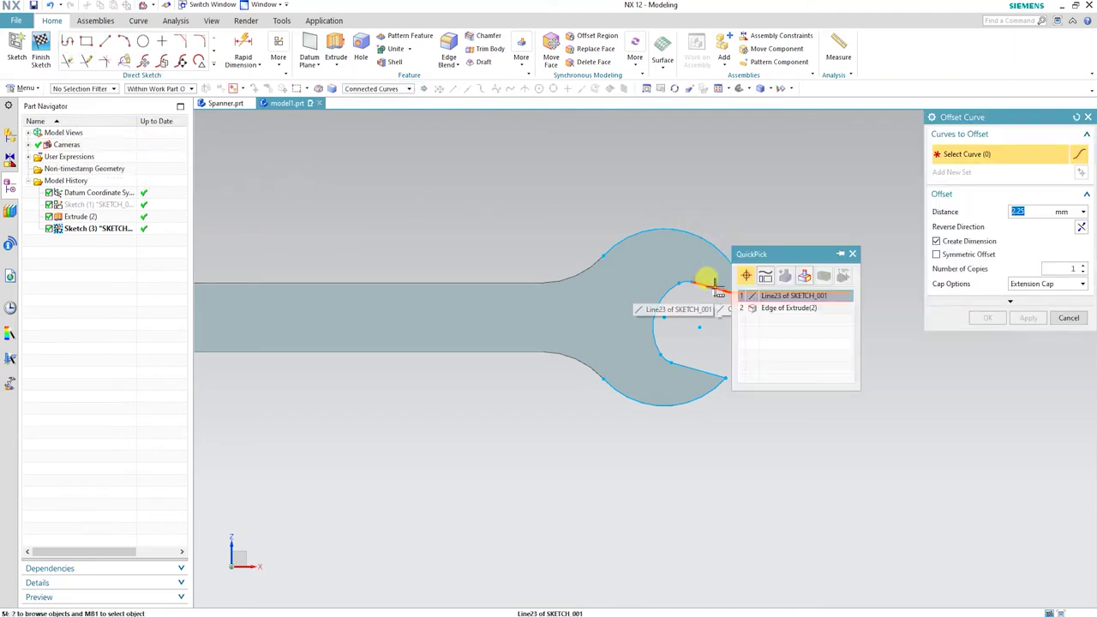
left_click(762, 294)
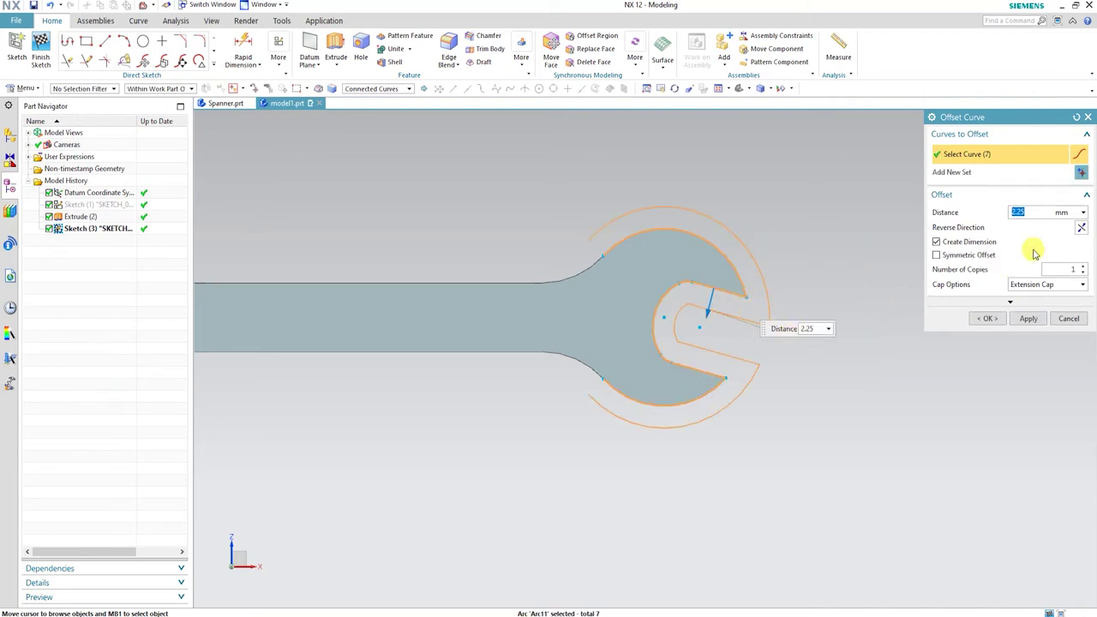
left_click(1081, 232)
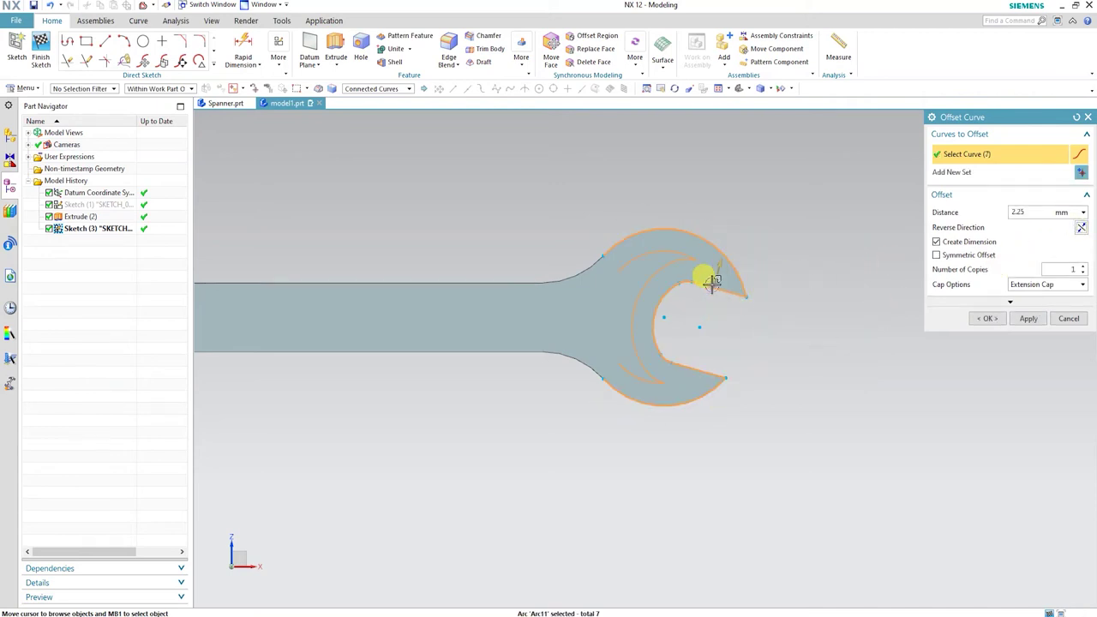
scroll(694, 268, "up", 3)
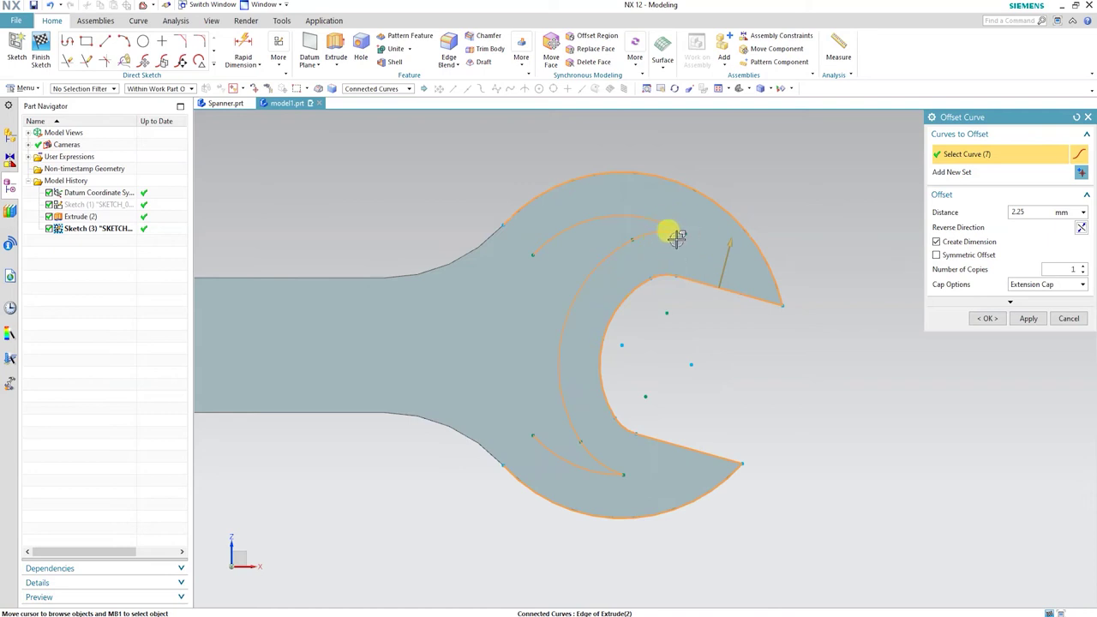
scroll(703, 255, "down", 2)
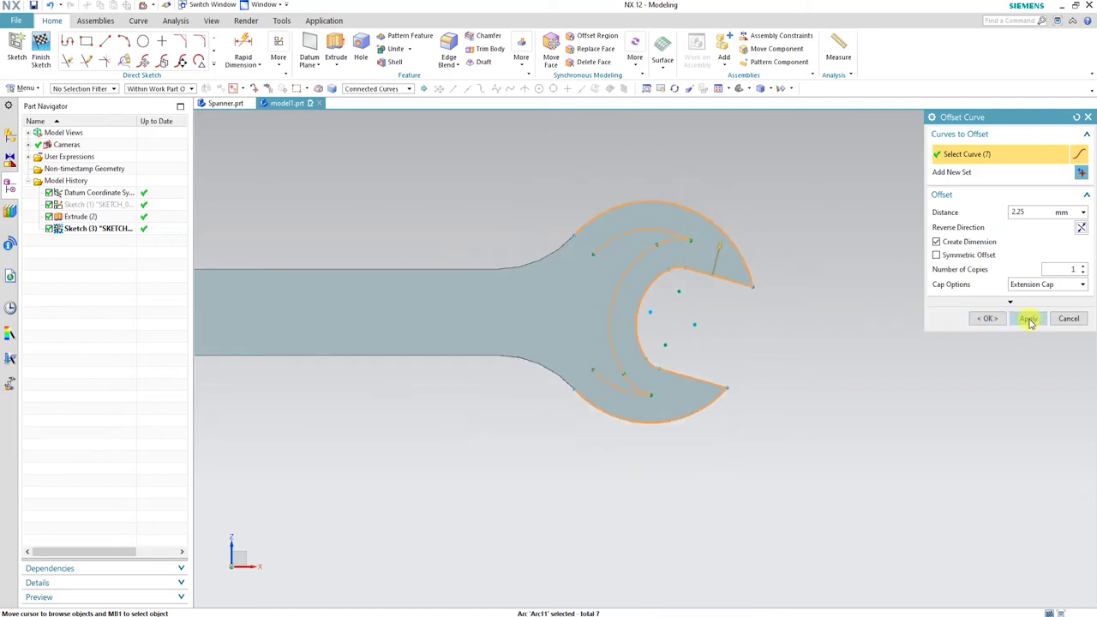
left_click(986, 319)
scroll(698, 220, "up", 5)
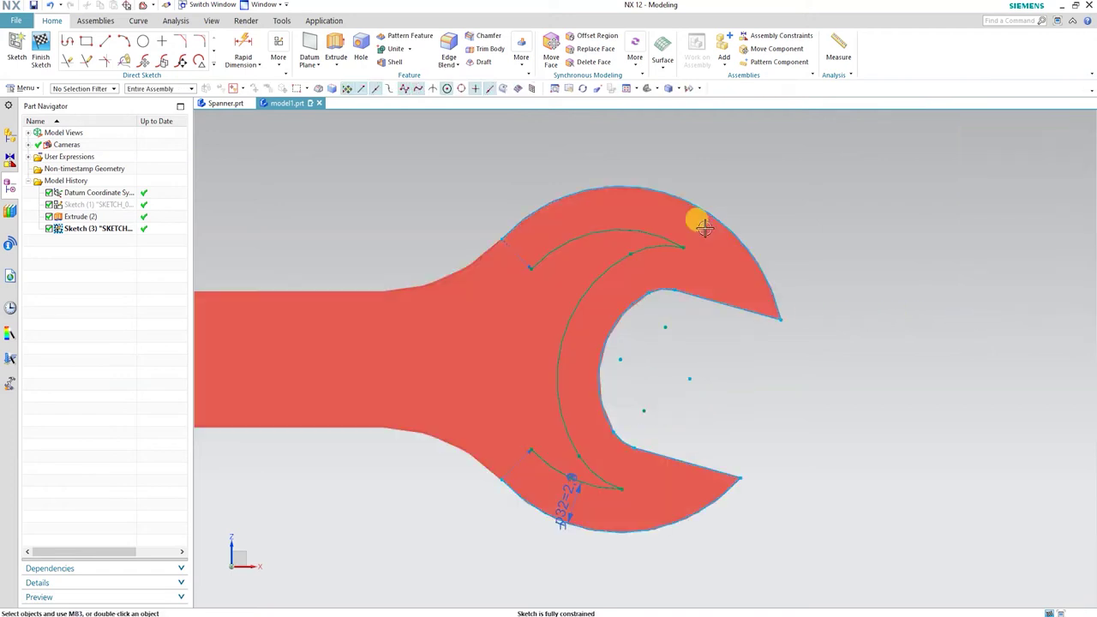
Trim the offset curves' excess arcs and tip line, leaving a clean inner jaw contour.
scroll(685, 202, "up", 4)
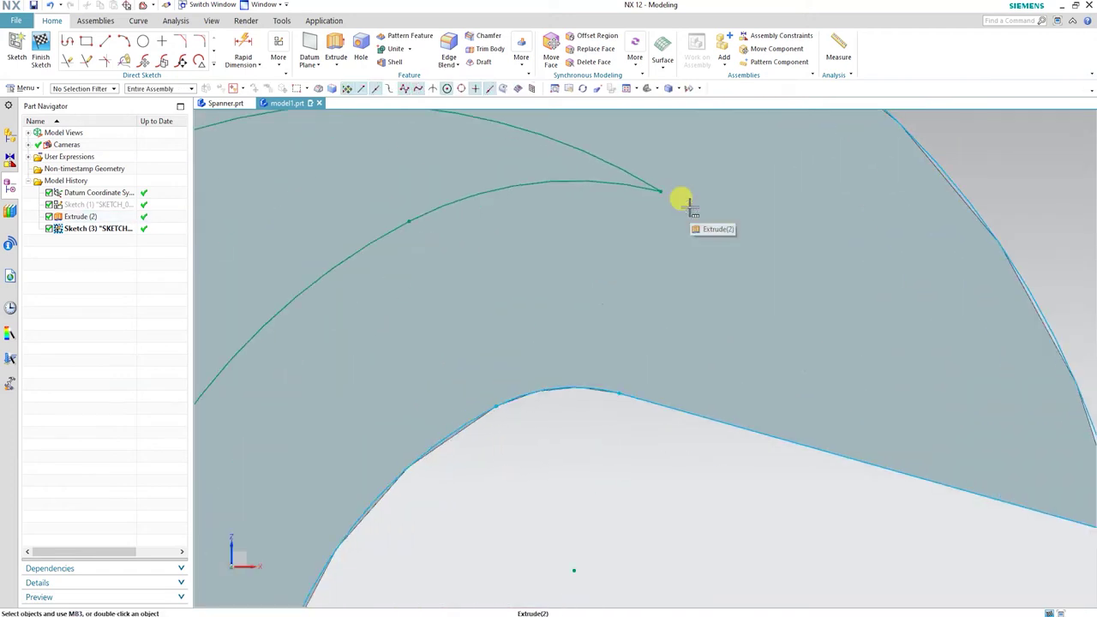
scroll(690, 206, "down", 7)
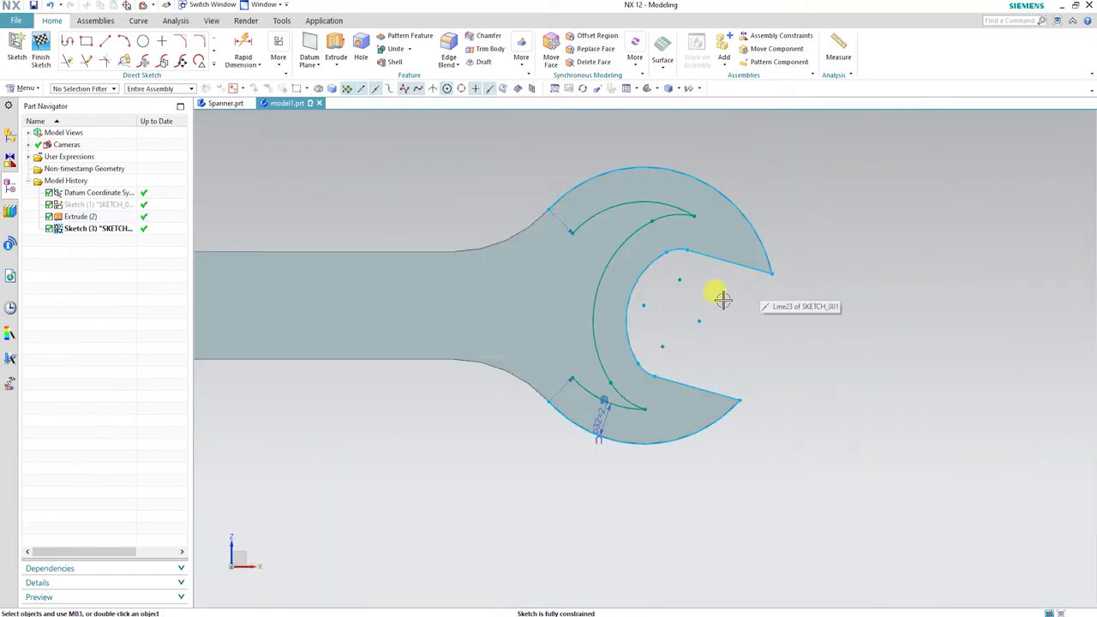
key("t")
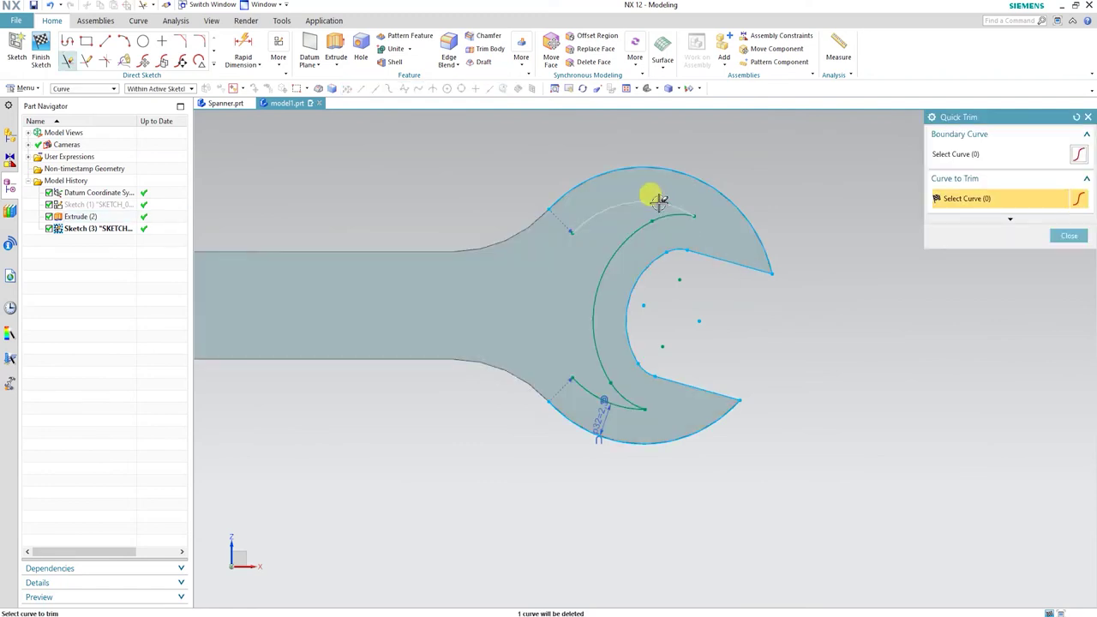
left_click(658, 202)
left_click(586, 393)
left_click(612, 438)
left_click(725, 192)
left_click(774, 236)
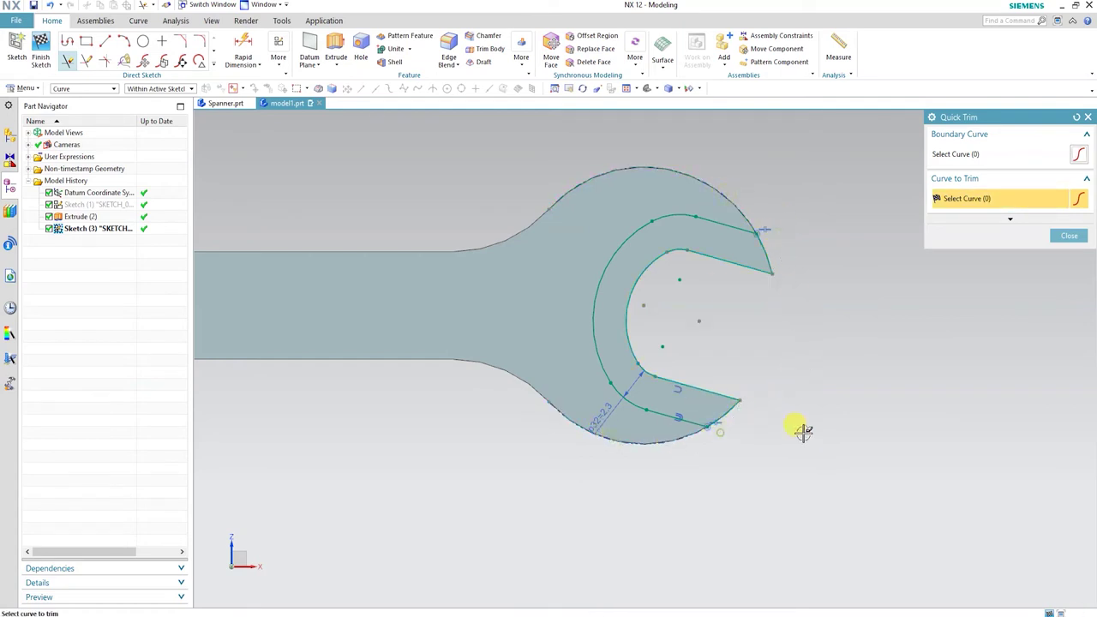
middle_click(819, 391)
mouse_move(744, 440)
middle_mouse_down()
mouse_move(734, 414)
mouse_move(715, 420)
mouse_move(746, 299)
middle_mouse_up()
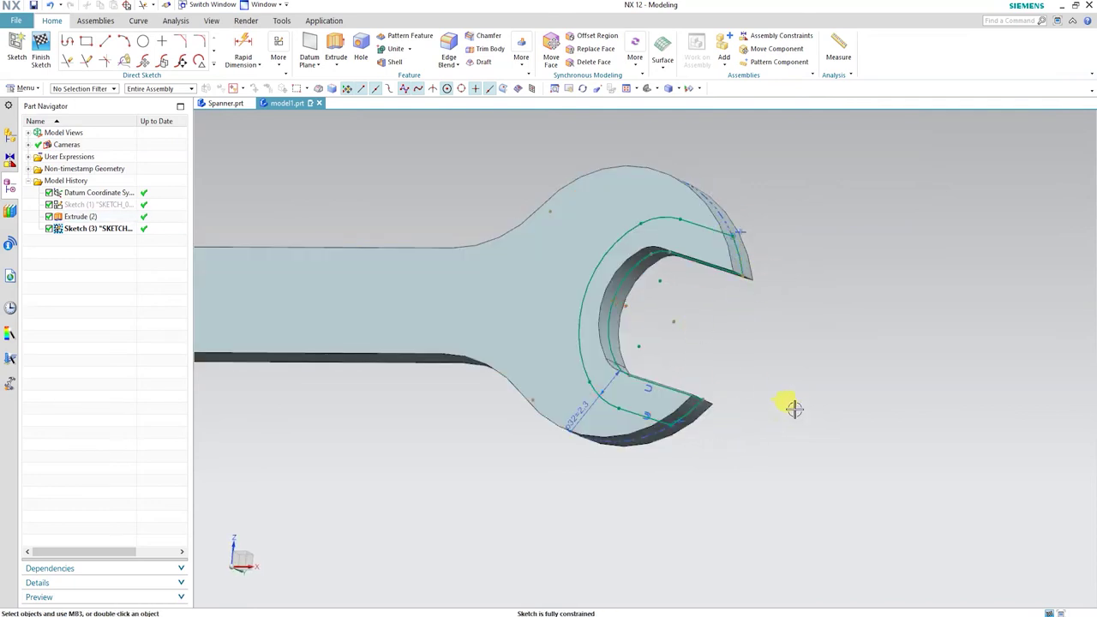
middle_click_drag(795, 409, 812, 425)
Extrude the jaw rim sketch with Symmetric Value 3.7/2 mm and Boolean Unite.
left_click(336, 55)
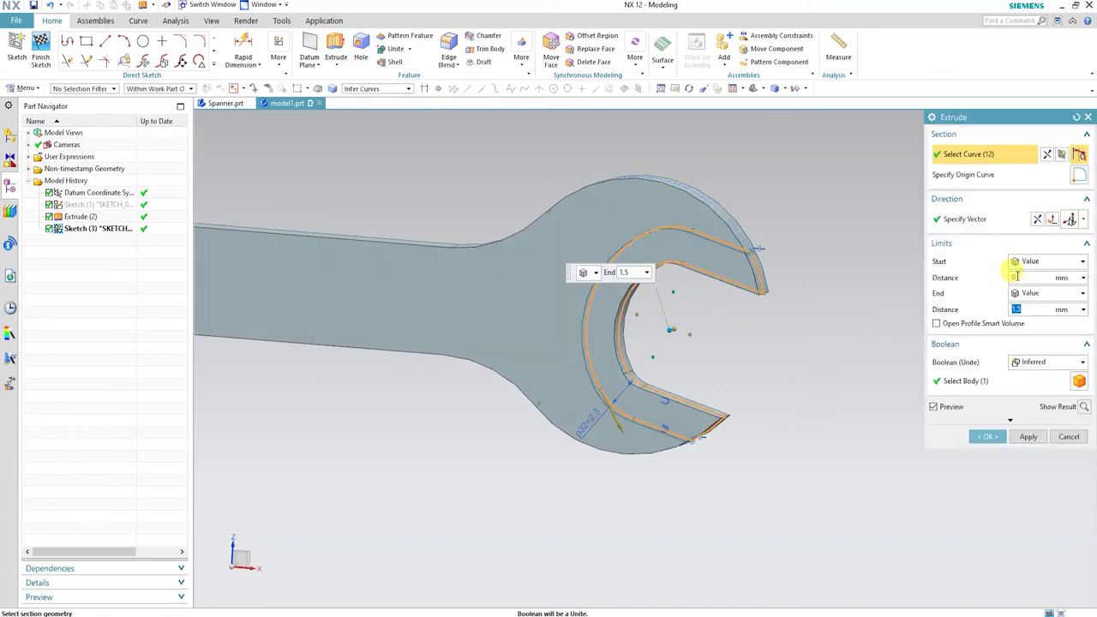
left_click(1036, 262)
left_click(1027, 287)
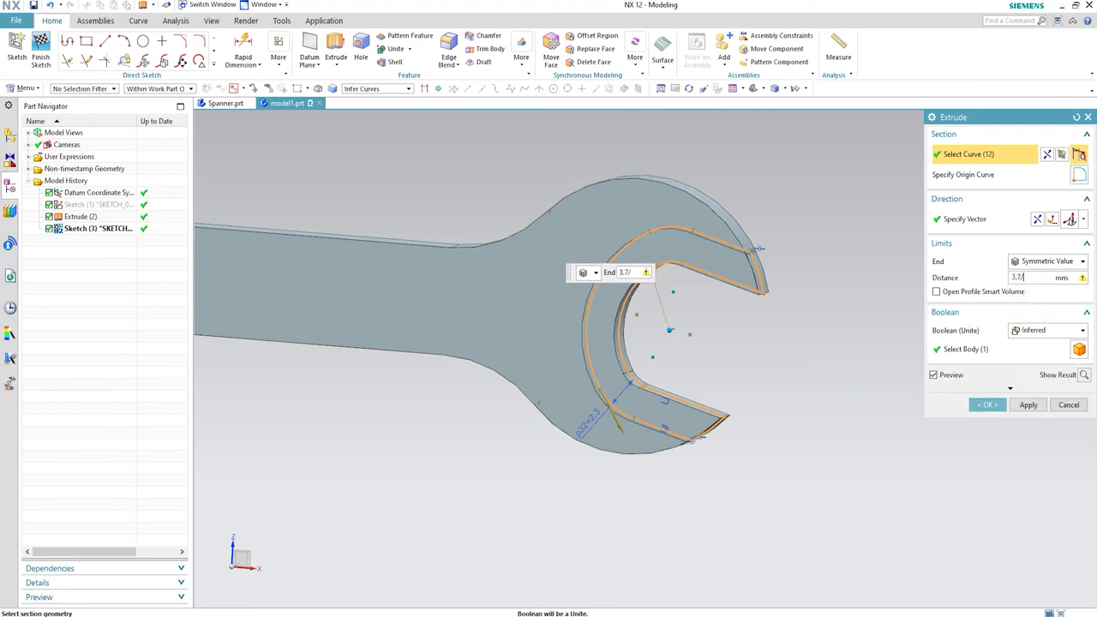
double_click(1035, 277)
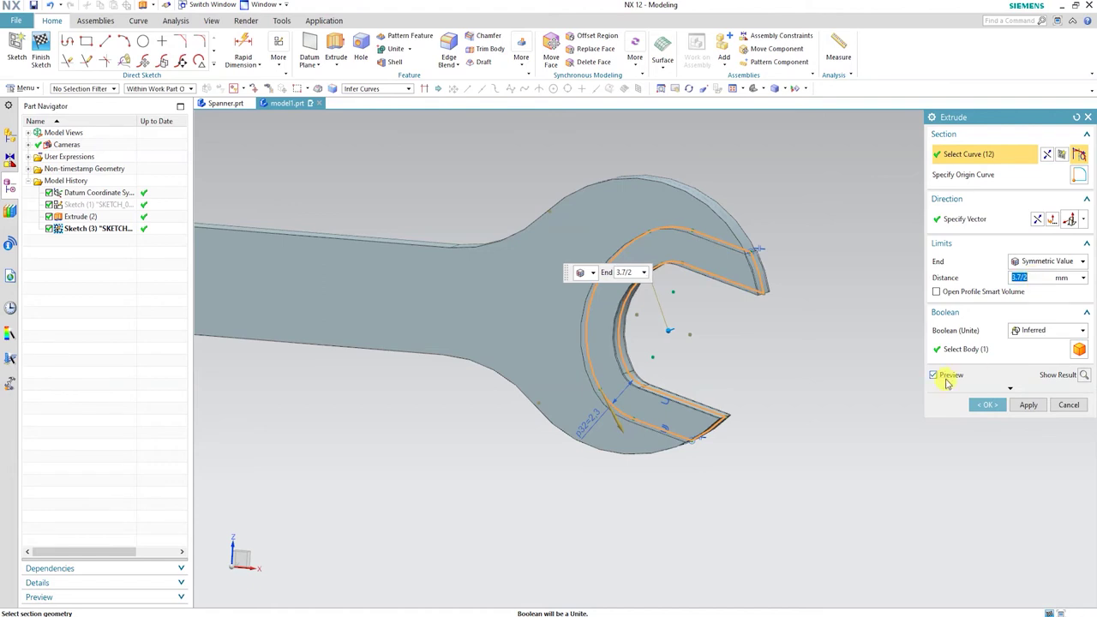
middle_click_drag(825, 394, 903, 426)
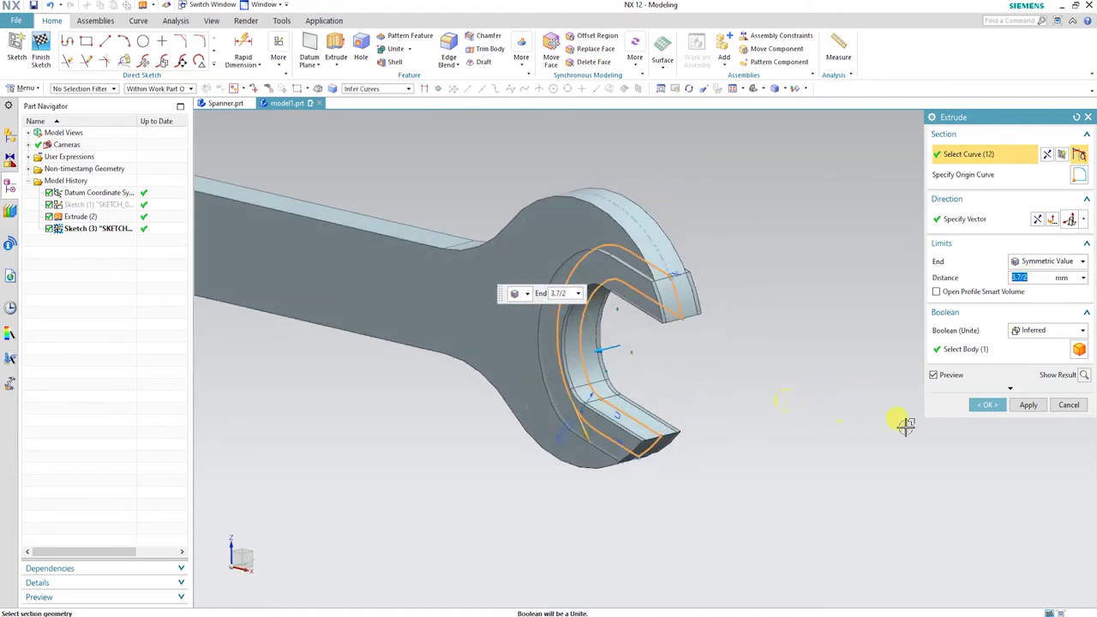
left_click(1050, 333)
left_click(1041, 364)
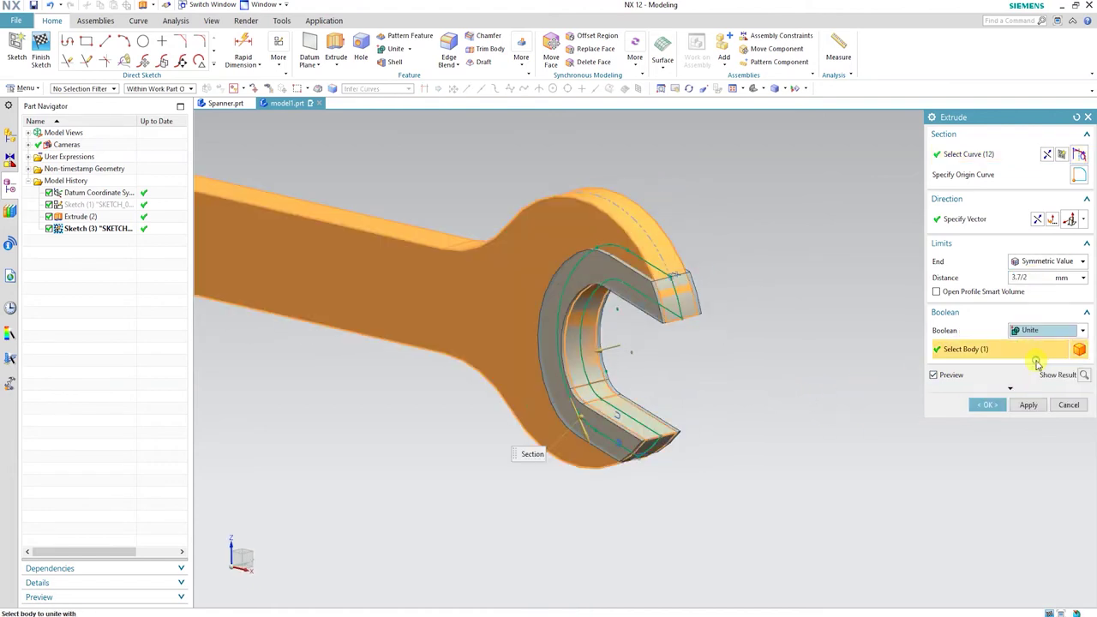
left_click(986, 404)
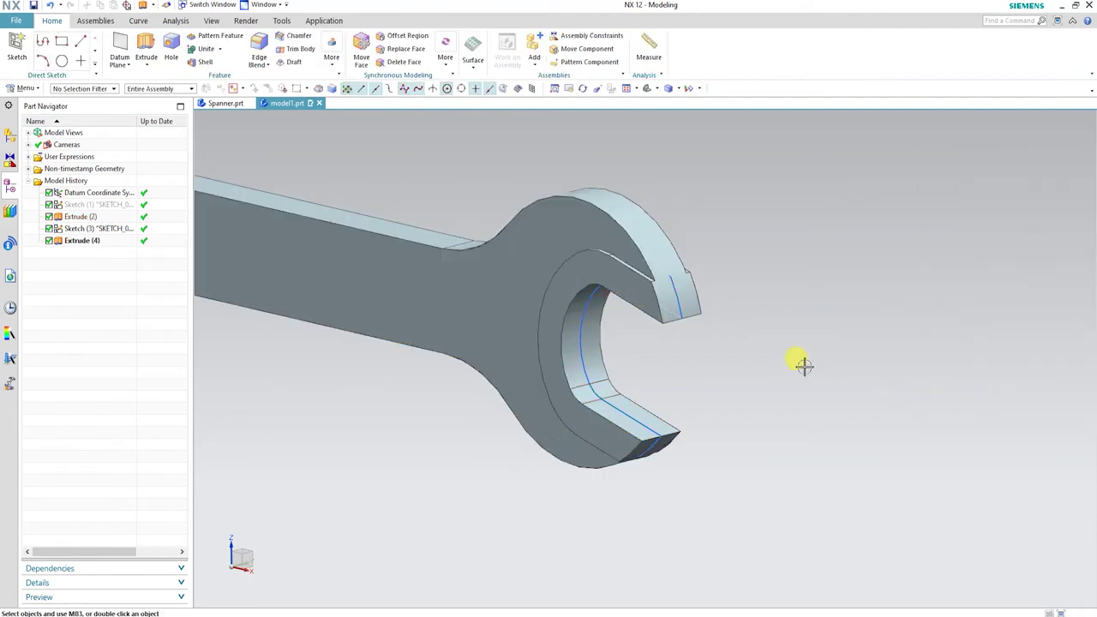
Switch to top view, toggle datum visibility, and orbit the wrench into an oblique view.
key("F8")
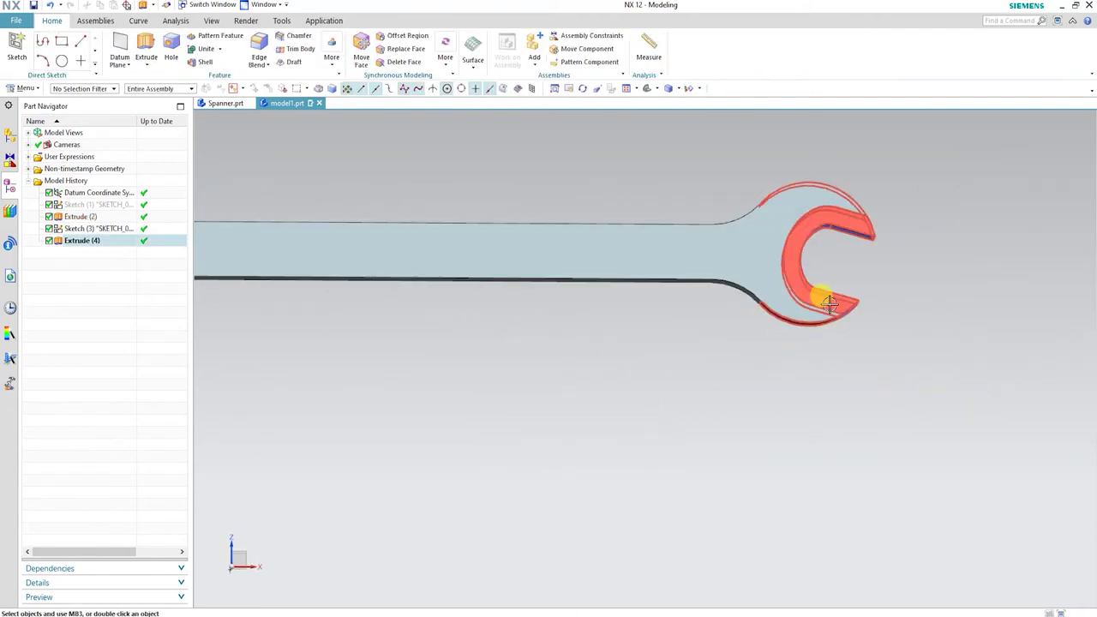
key("ctrl+w")
left_click(1056, 219)
key("Escape")
middle_click_drag(796, 315, 747, 340)
Inspect the finished Spanner.prt part from several angles, then return to model1.prt.
left_click(235, 106)
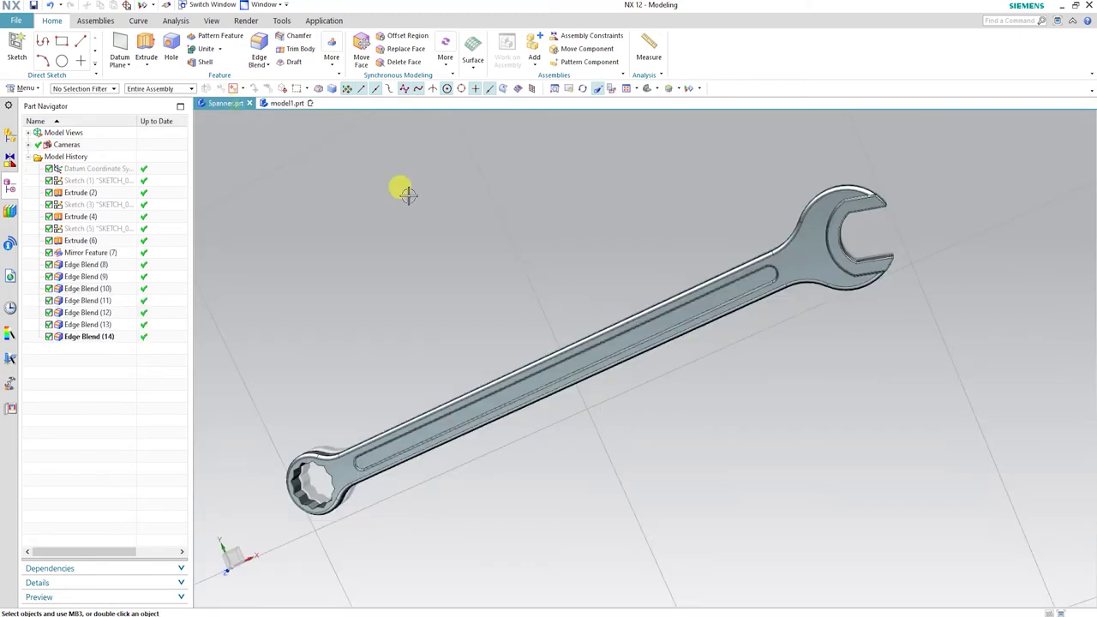
middle_click_drag(635, 366, 734, 360)
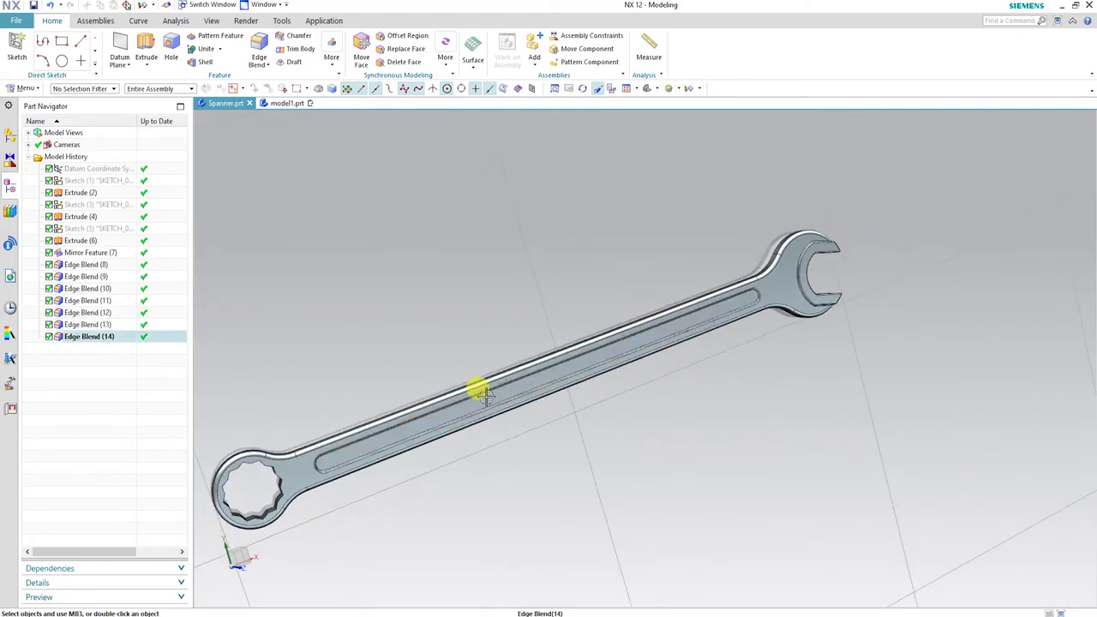
middle_click_drag(393, 433, 576, 394)
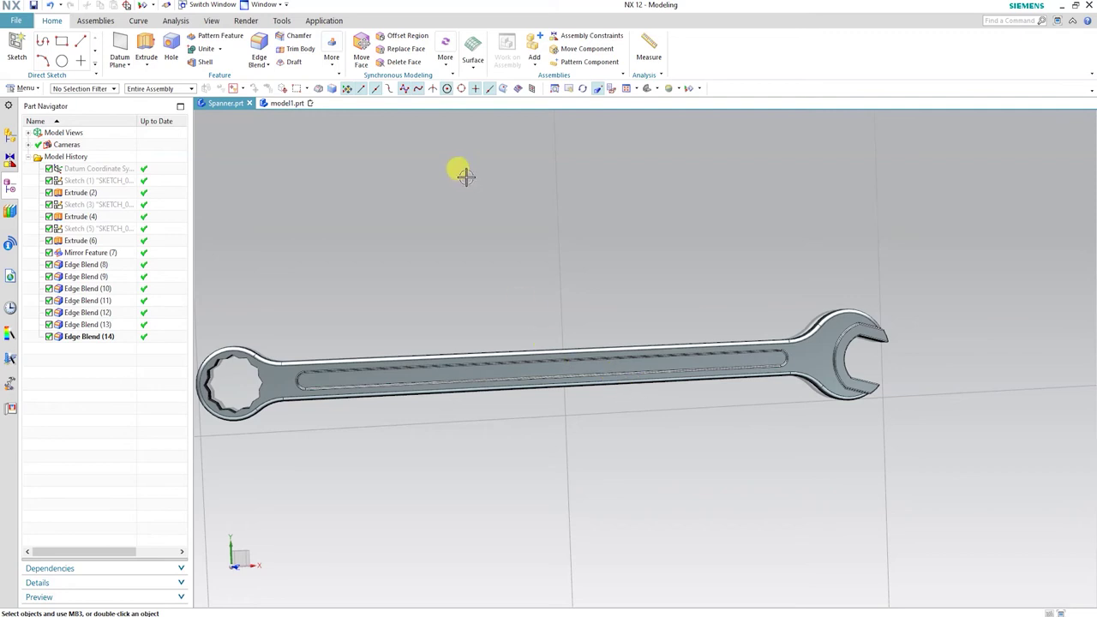
left_click(290, 103)
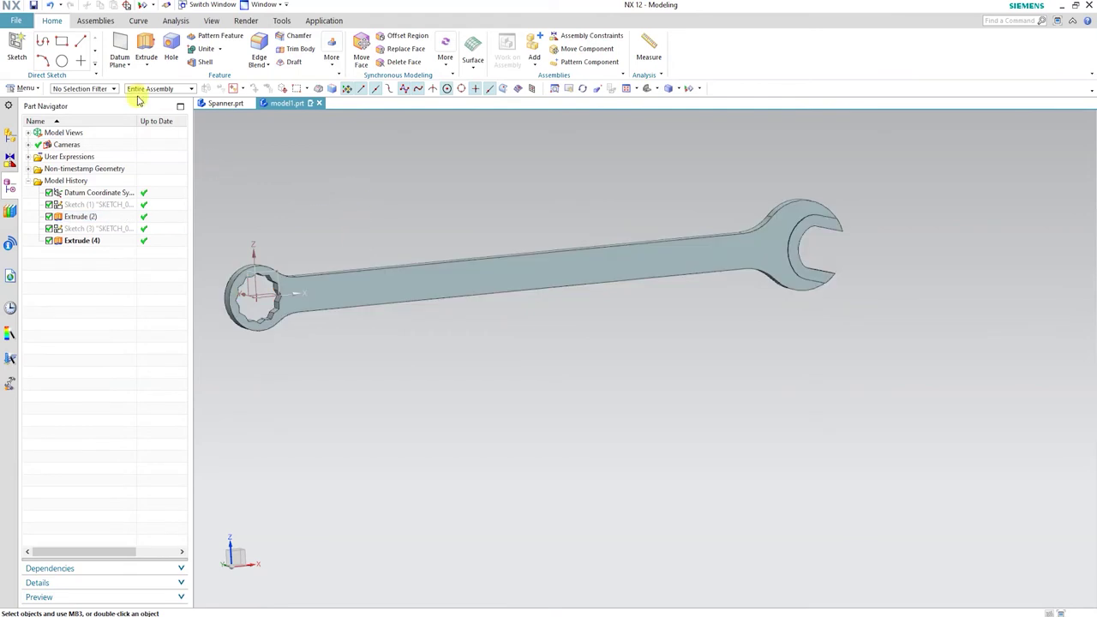
Create a new sketch on the spanner handle face.
left_click(16, 46)
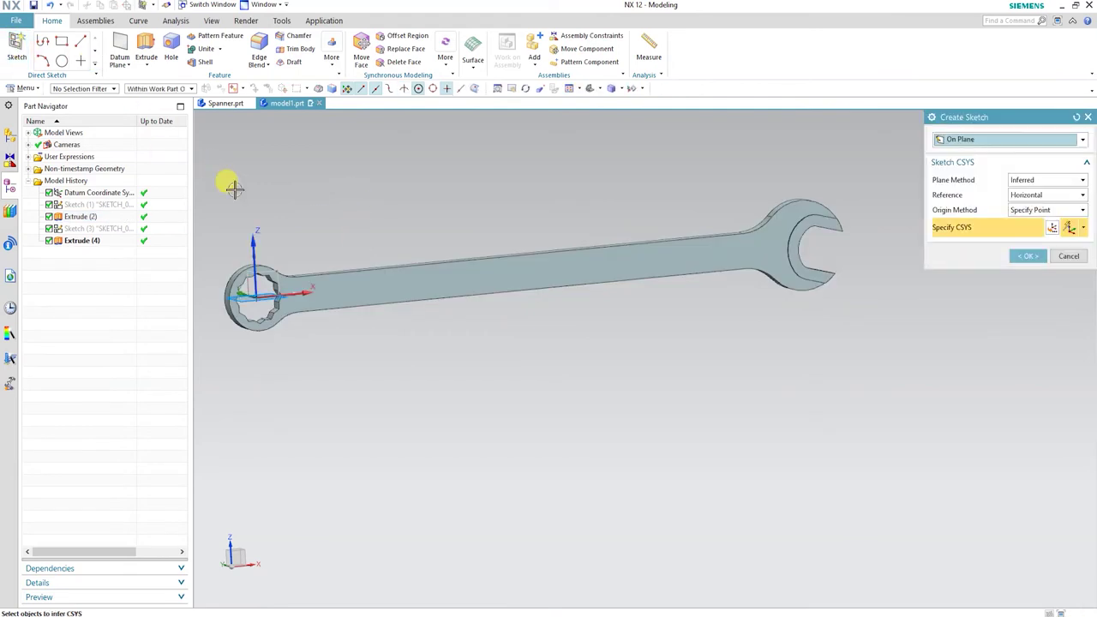
left_click(494, 271)
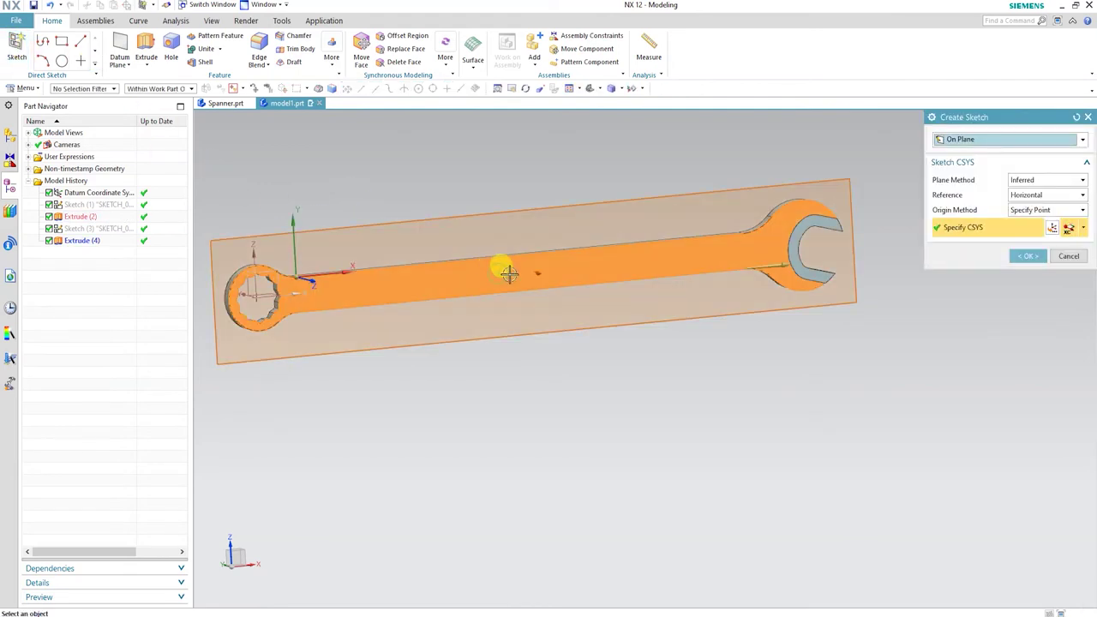
left_click(1027, 256)
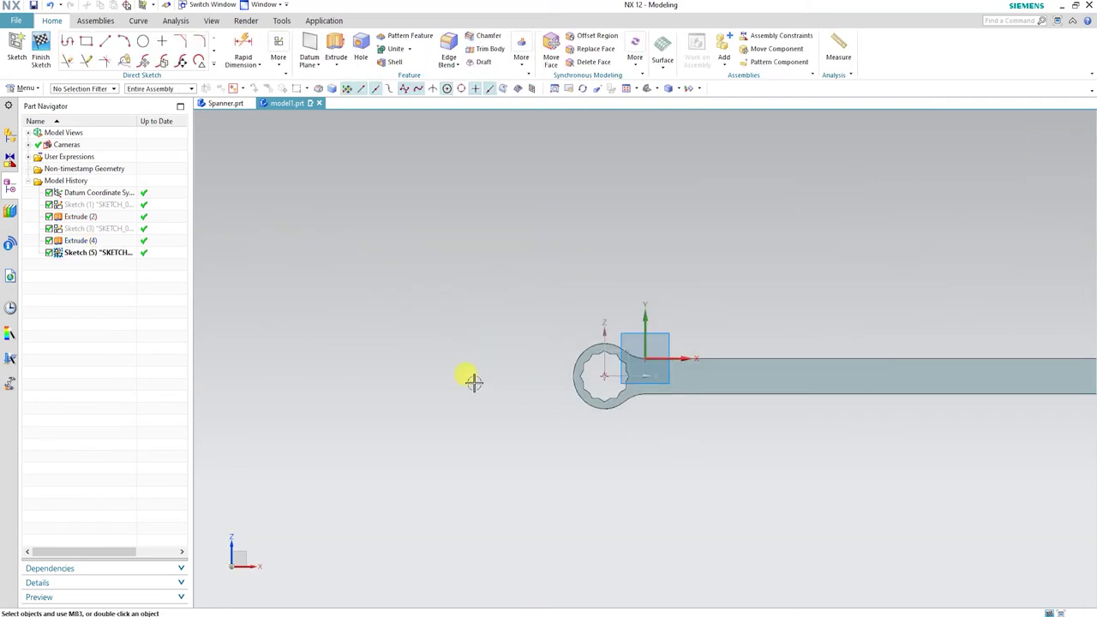
scroll(600, 377, "down", 2)
scroll(612, 379, "up", 2)
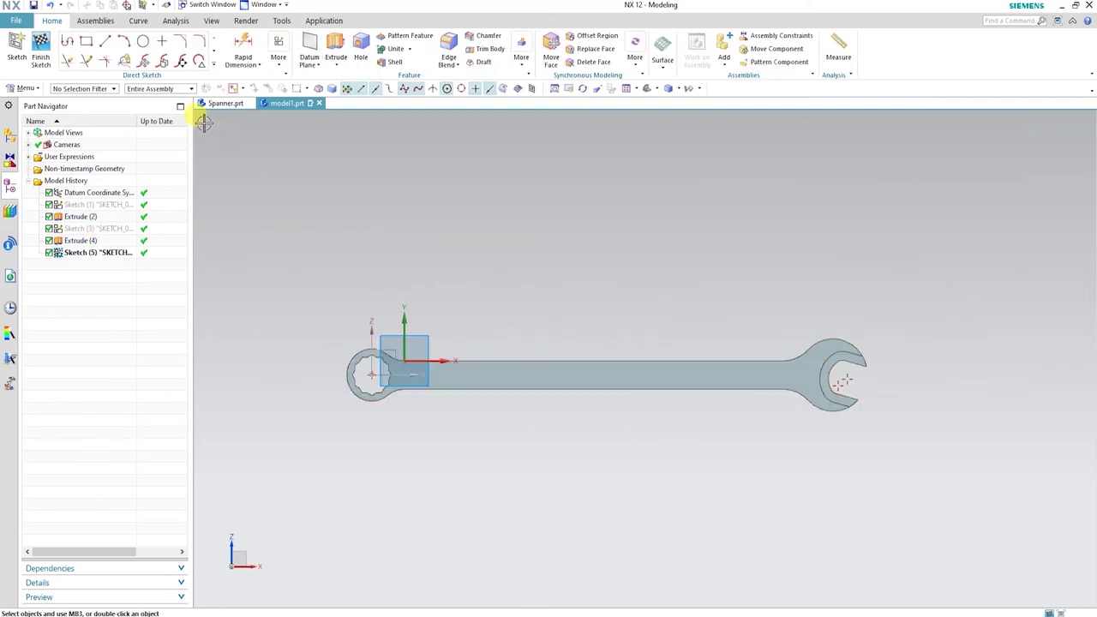
Draw a Ø2.97 circle centred on the handle edge near the ring.
left_click(143, 43)
scroll(440, 372, "up", 2)
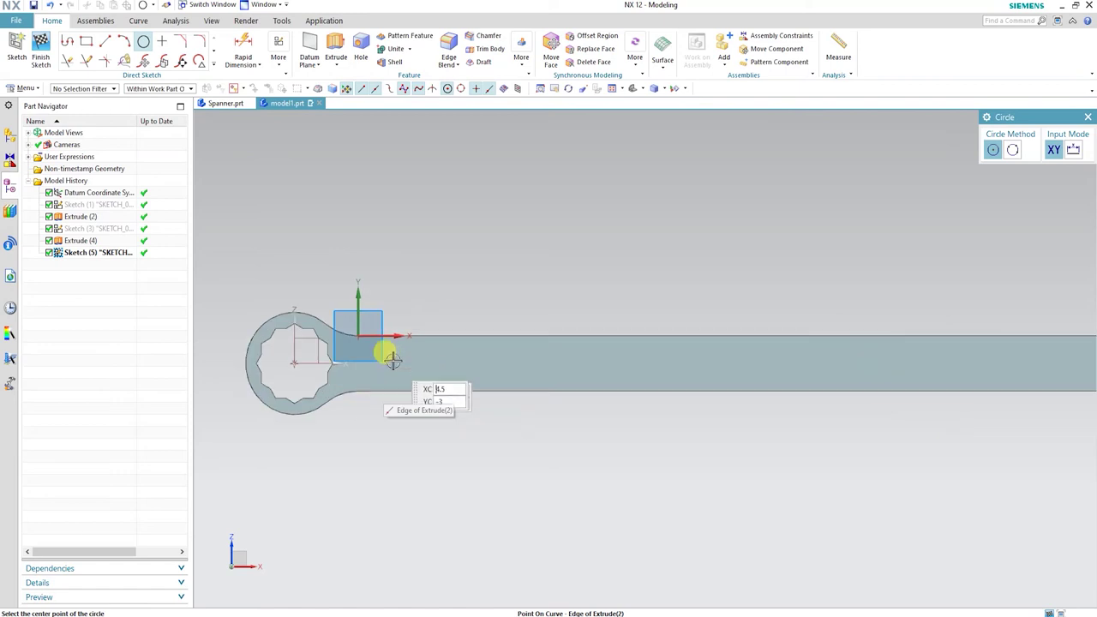
left_click(385, 364)
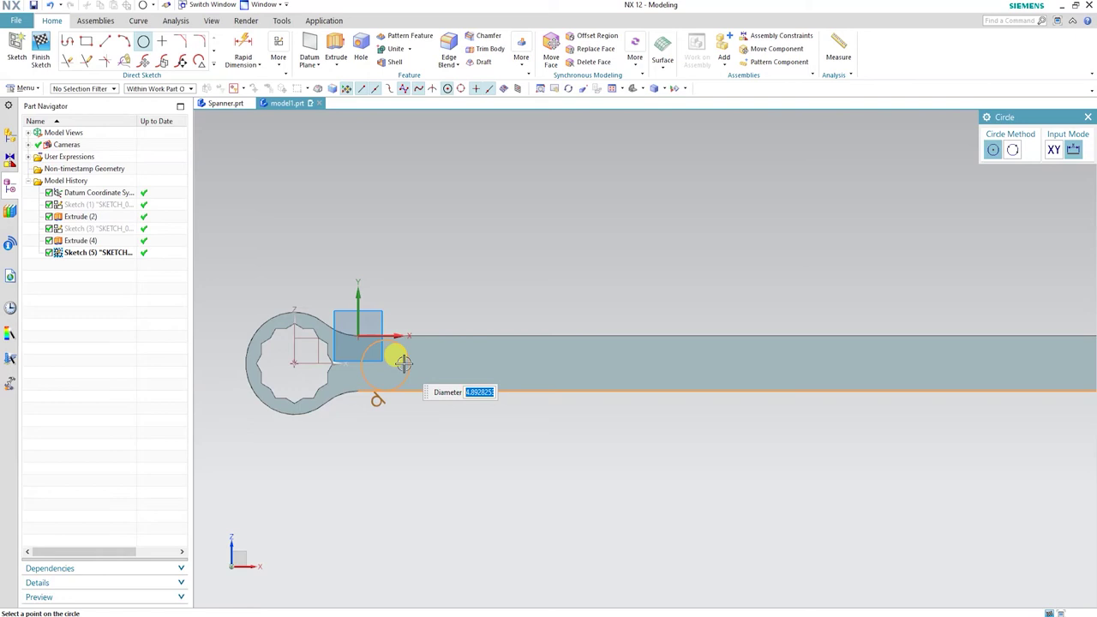
type("2.97")
key("Return")
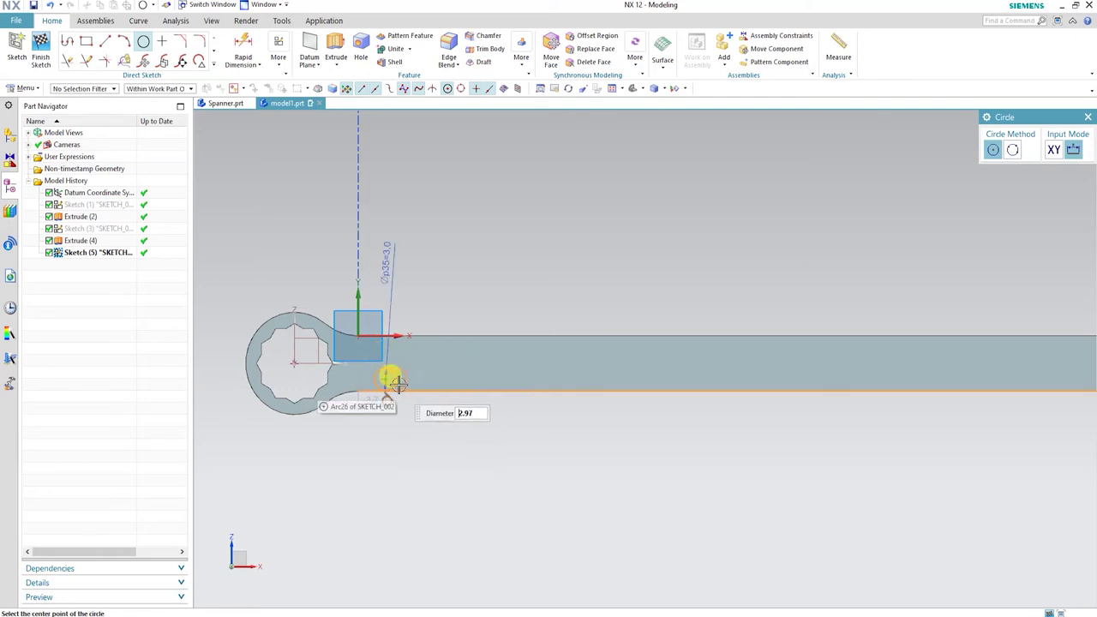
middle_click_drag(796, 366, 771, 351)
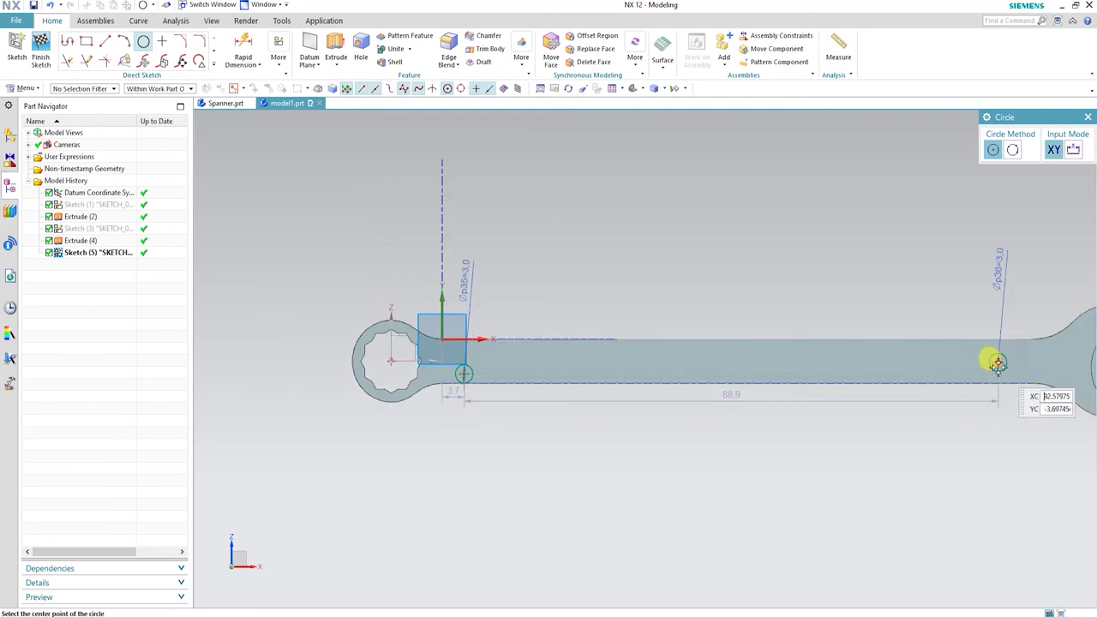
scroll(503, 377, "up", 1)
key("Escape")
scroll(480, 385, "up", 3)
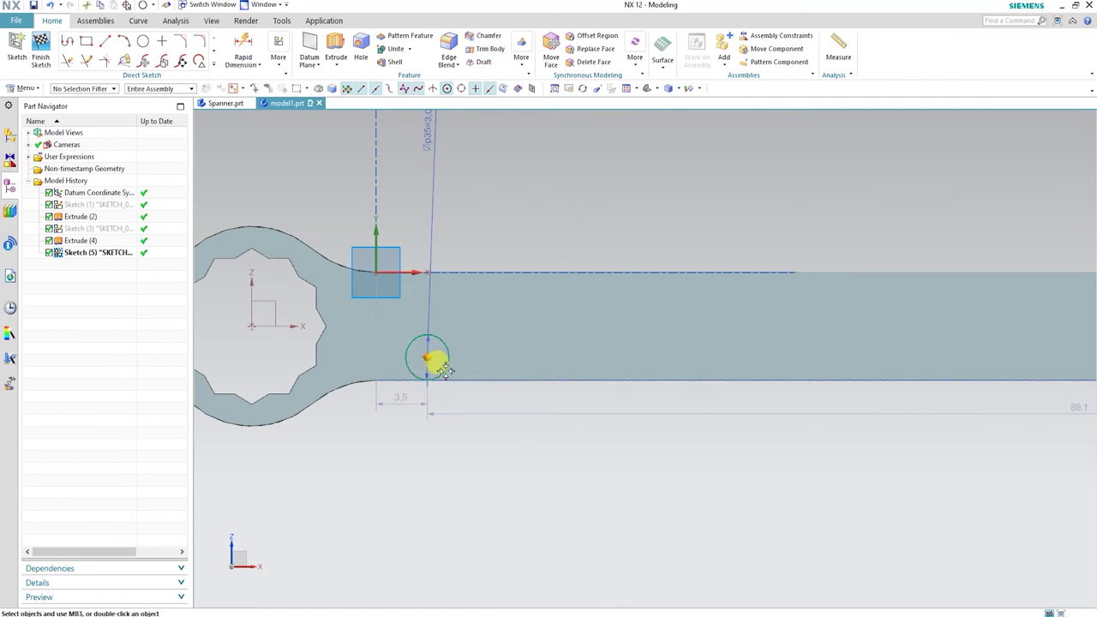
Delete the circle near the ring end.
left_click(445, 367)
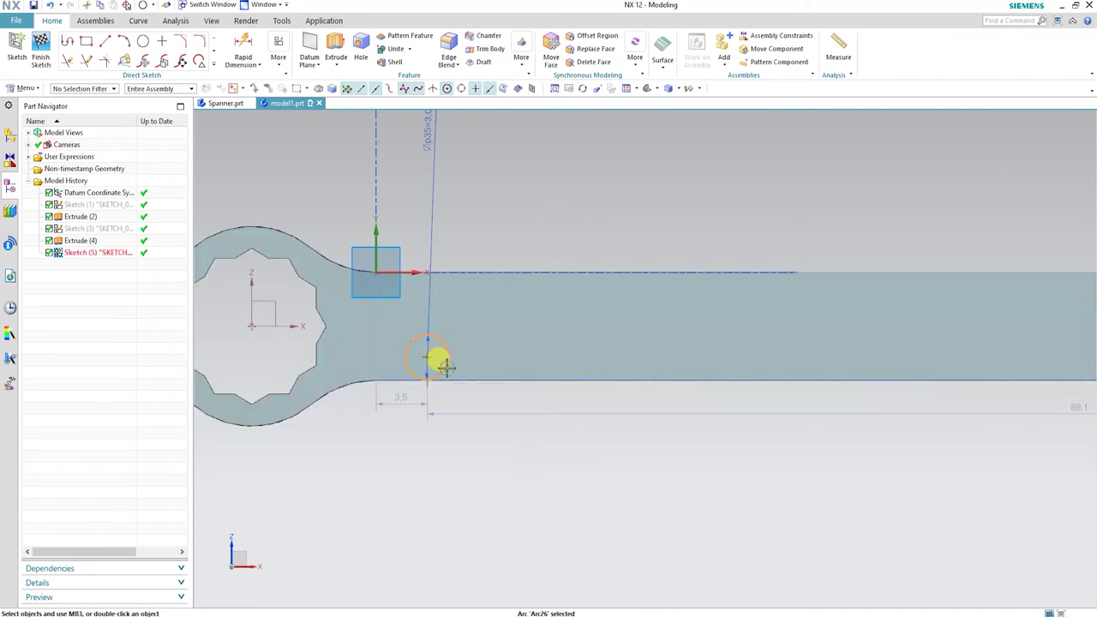
key("Delete")
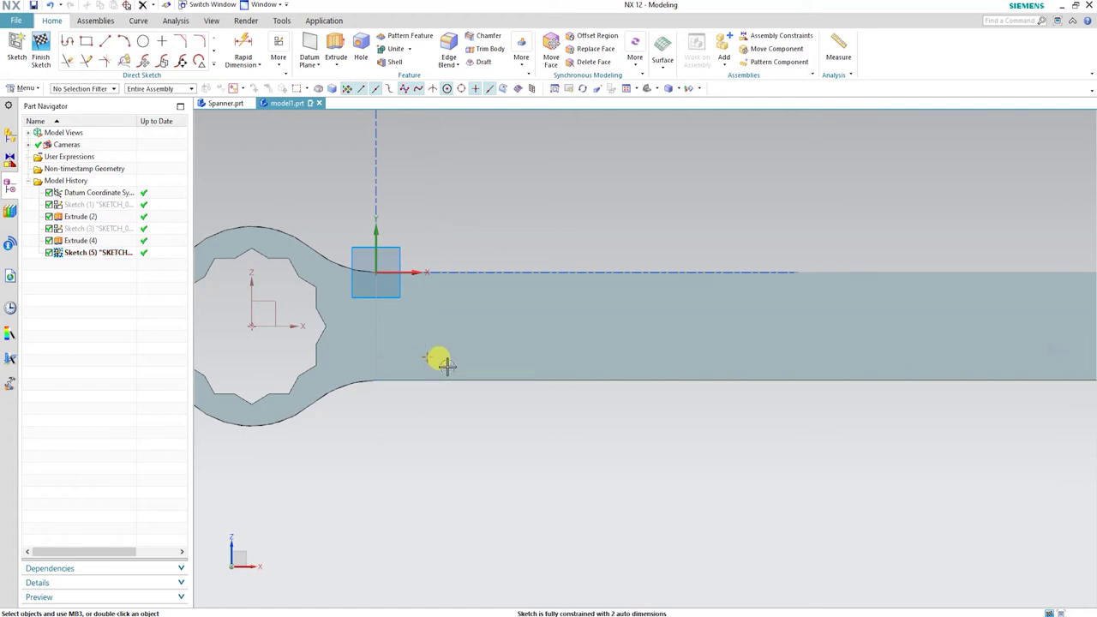
scroll(446, 364, "down", 2)
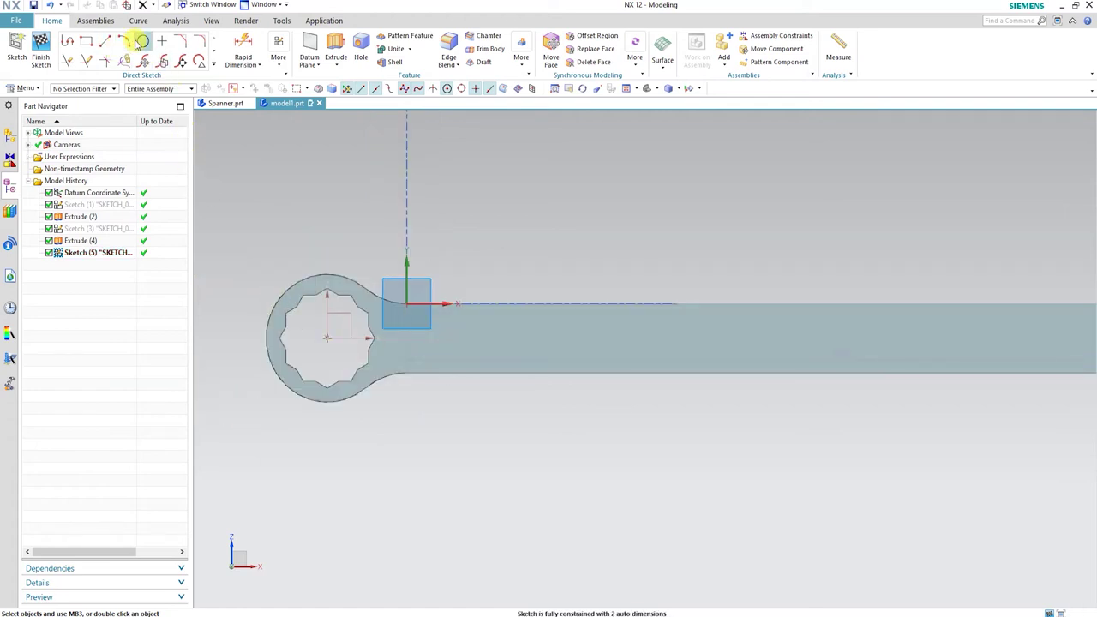
Add a Ø2.95 circle on the handle and align its centre horizontally with the far circle.
left_click(141, 41)
left_click(463, 334)
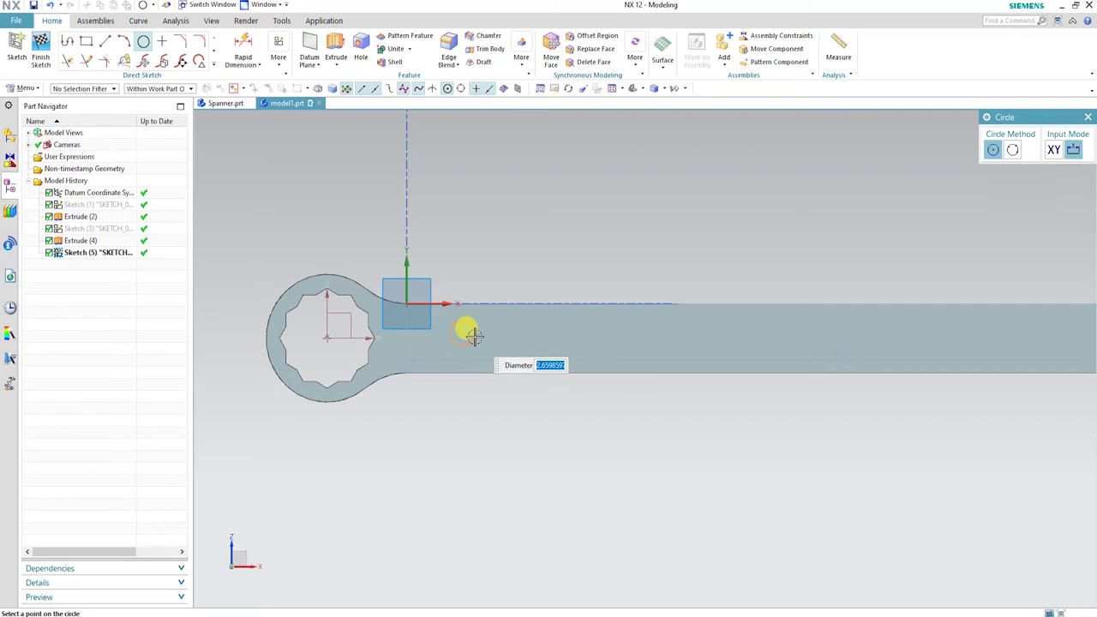
type("2.95")
key("Return")
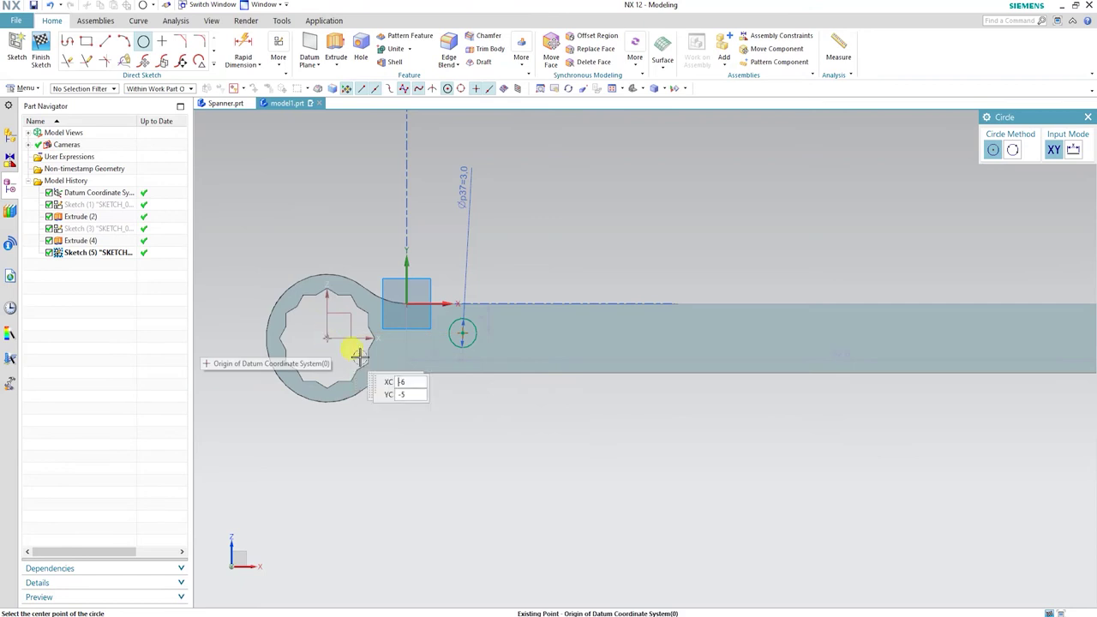
key("Escape")
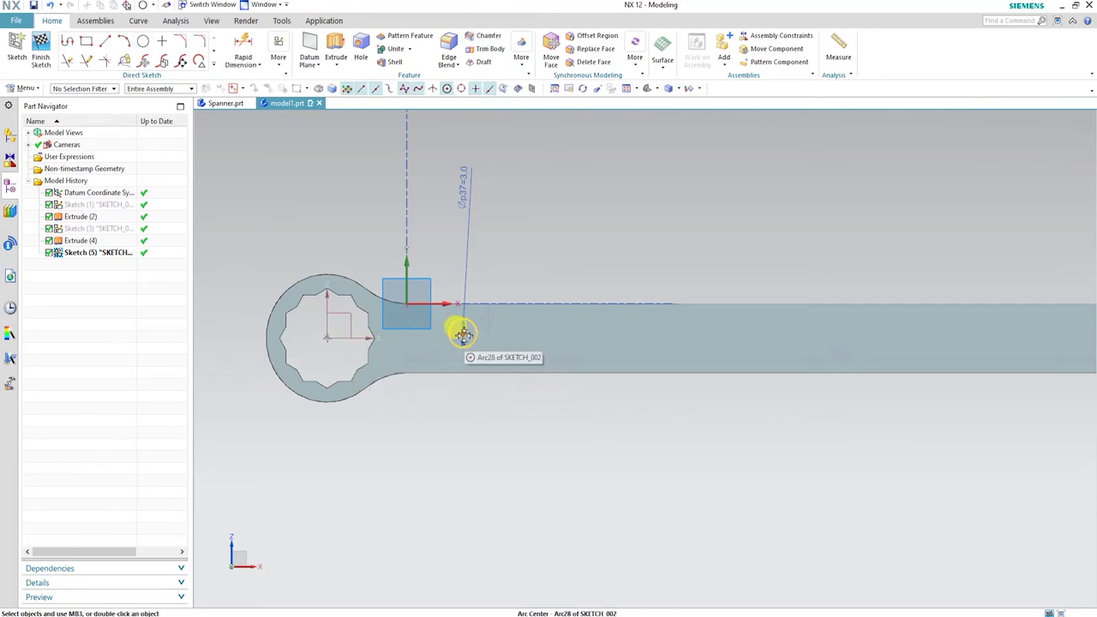
scroll(462, 334, "down", 2)
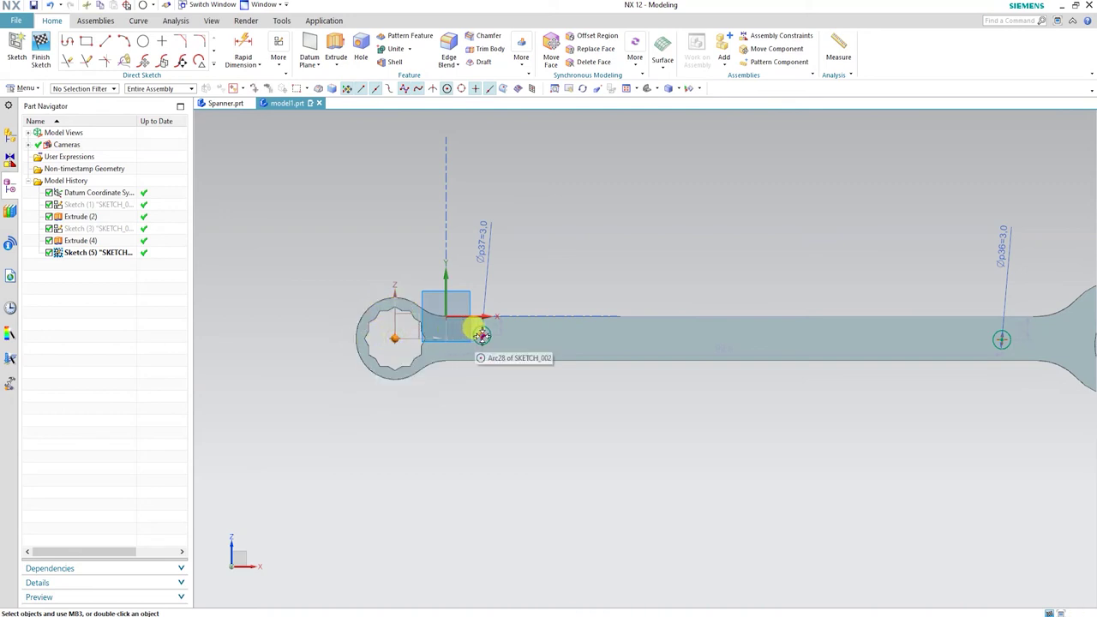
left_click(1004, 339)
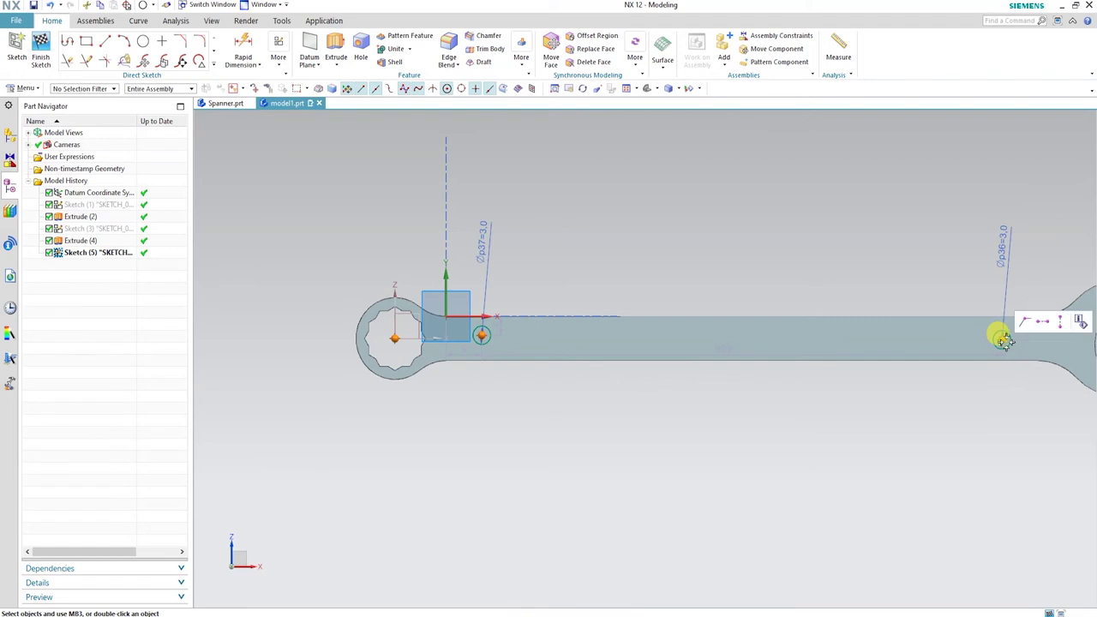
left_click(1045, 324)
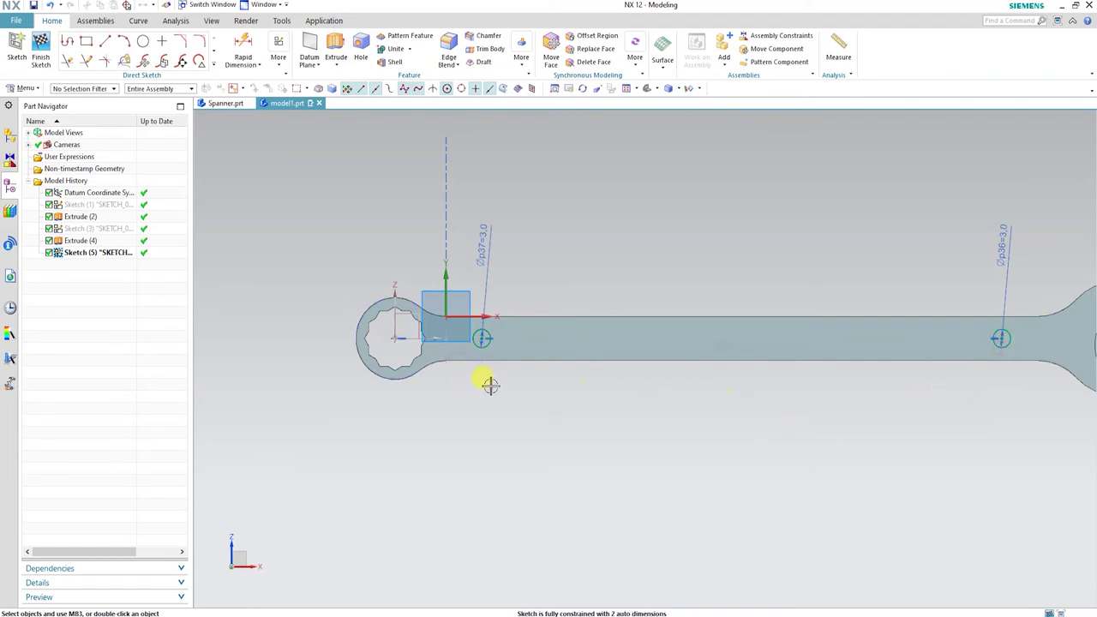
Dimension the distance between the two circle centres as 92,5.
key("d")
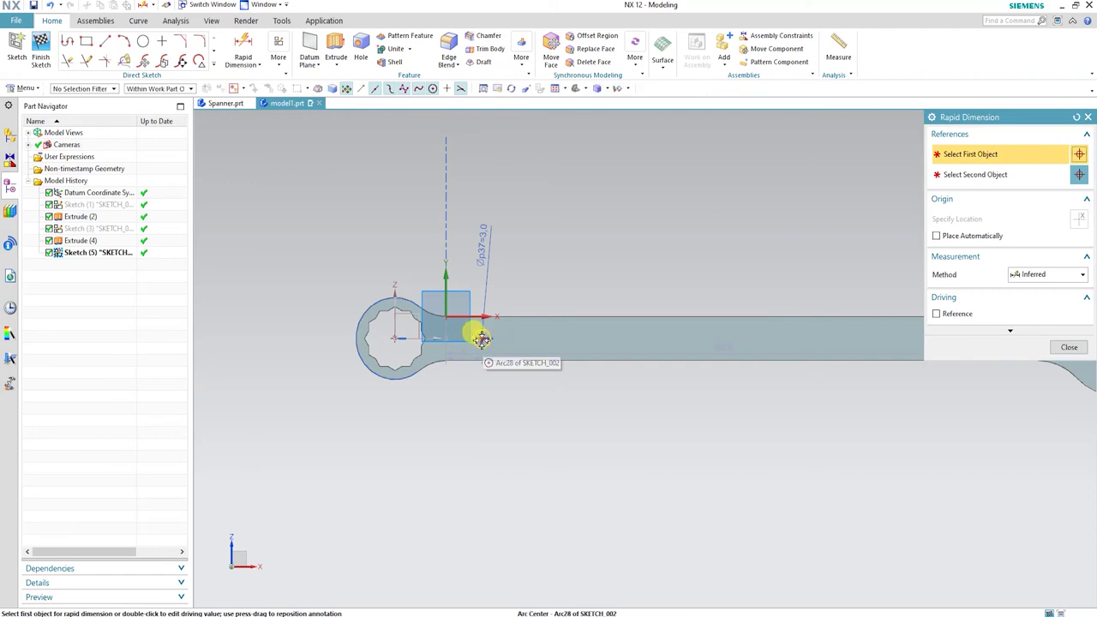
left_click(488, 337)
scroll(380, 342, "down", 5)
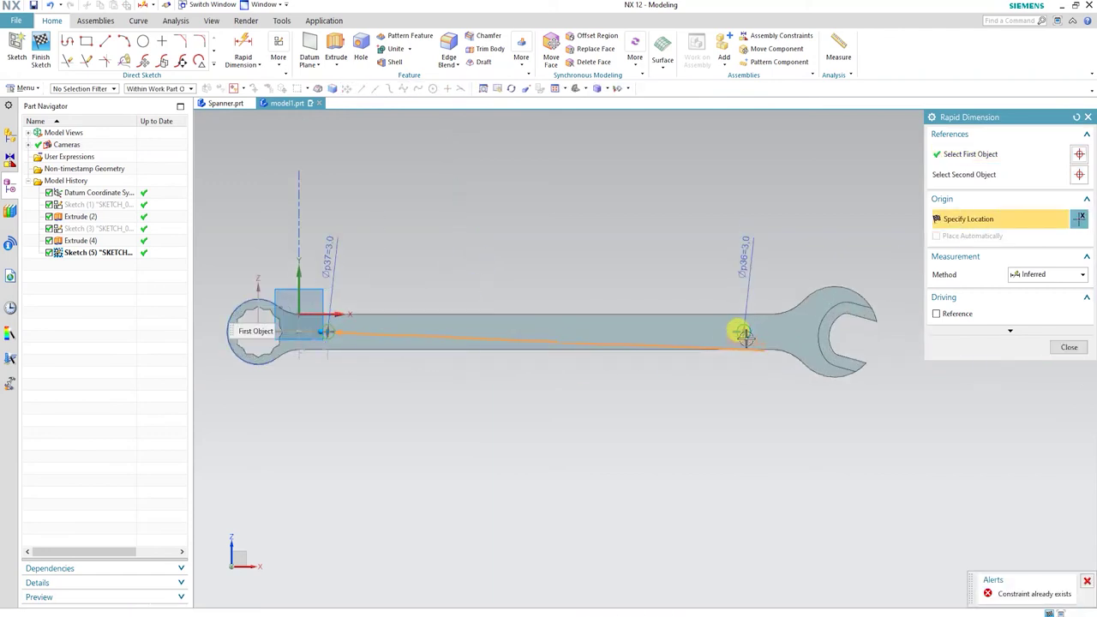
left_click(744, 330)
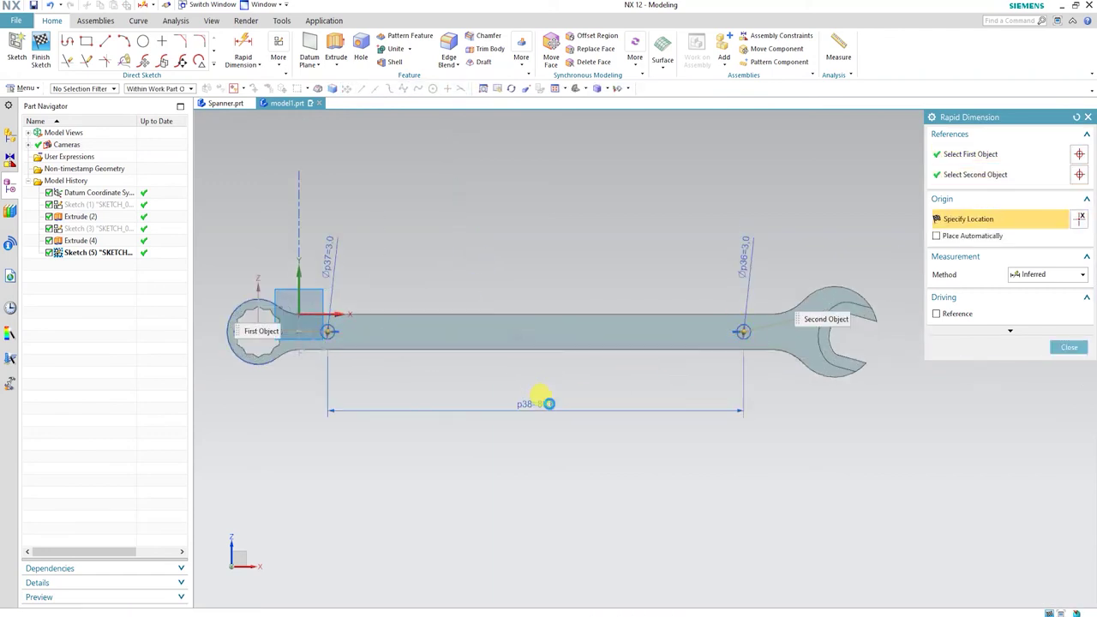
left_click(549, 403)
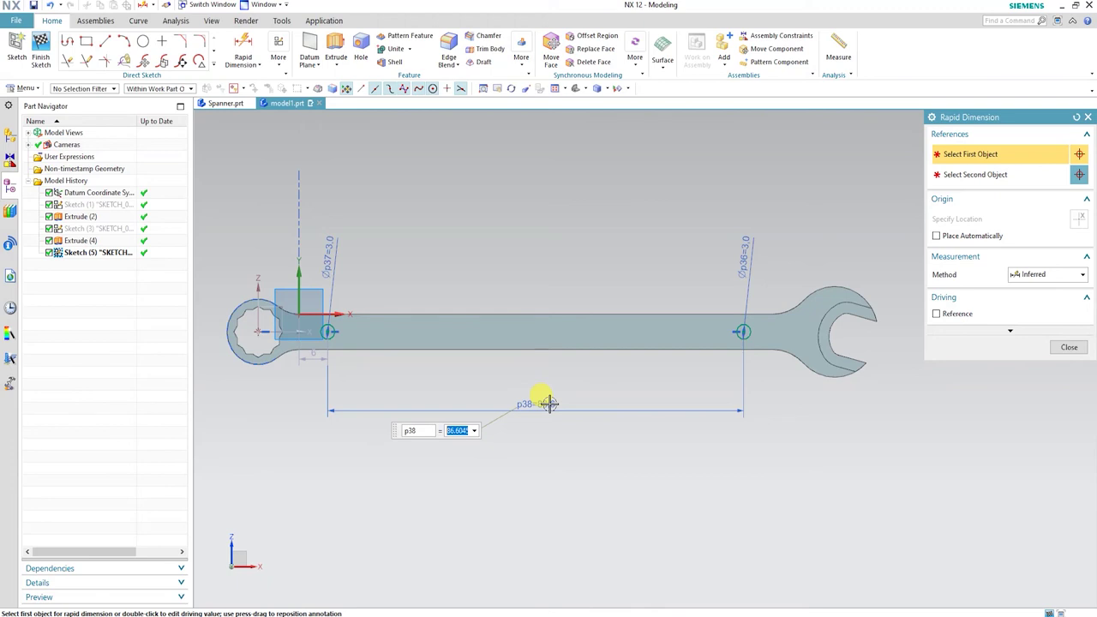
type("92,5")
key("Return")
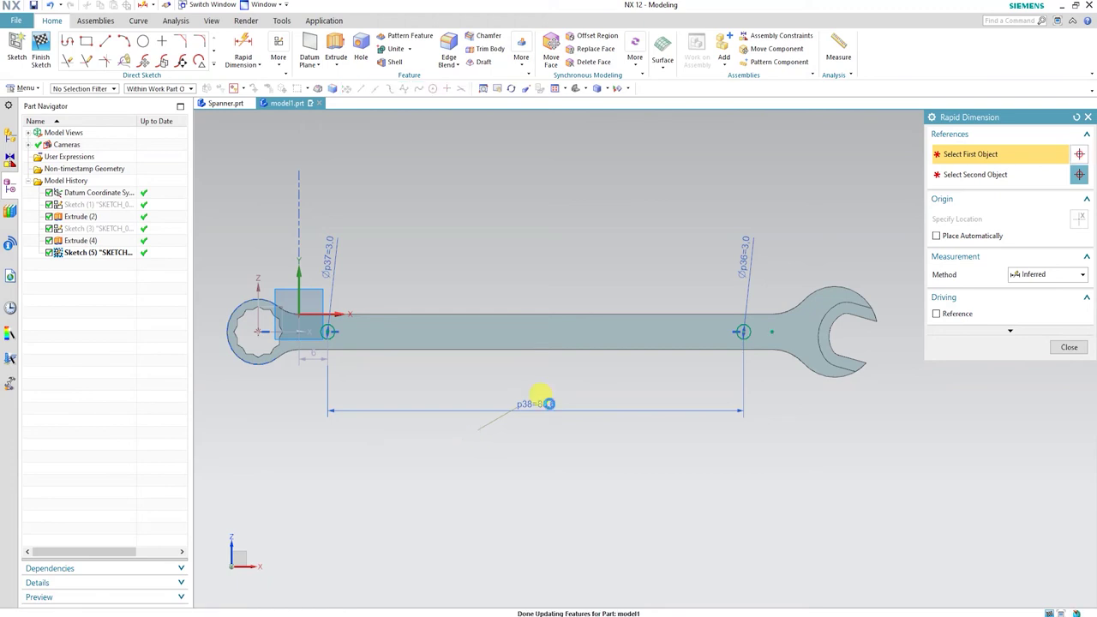
key("Escape")
scroll(227, 354, "up", 3)
scroll(249, 343, "up", 2)
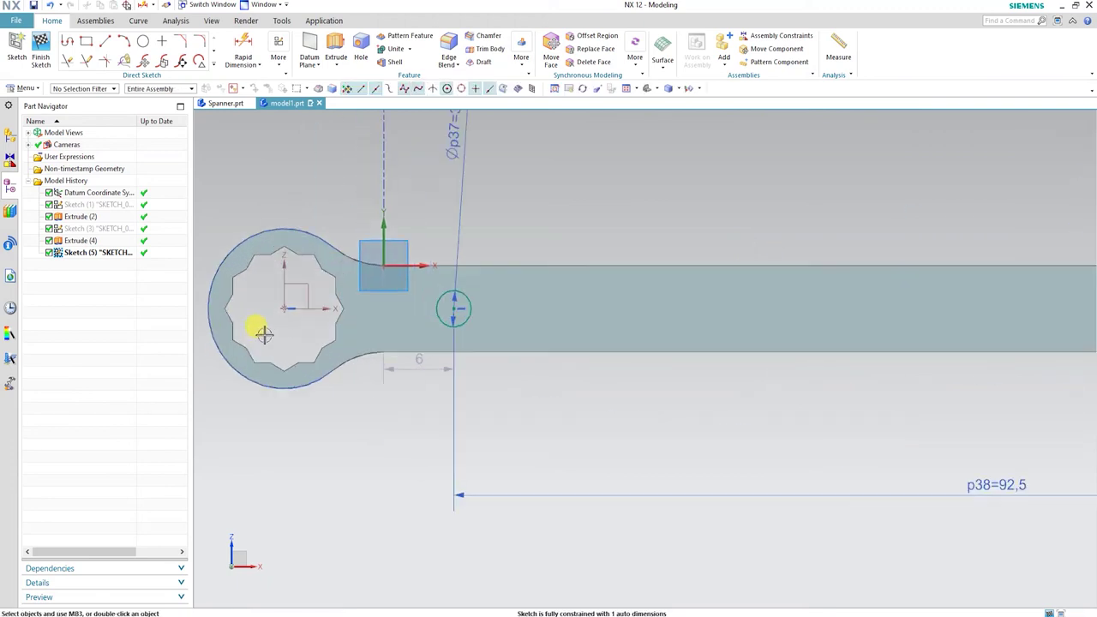
Dimension the left circle's offset from the ring head arc as 12,5.
key("d")
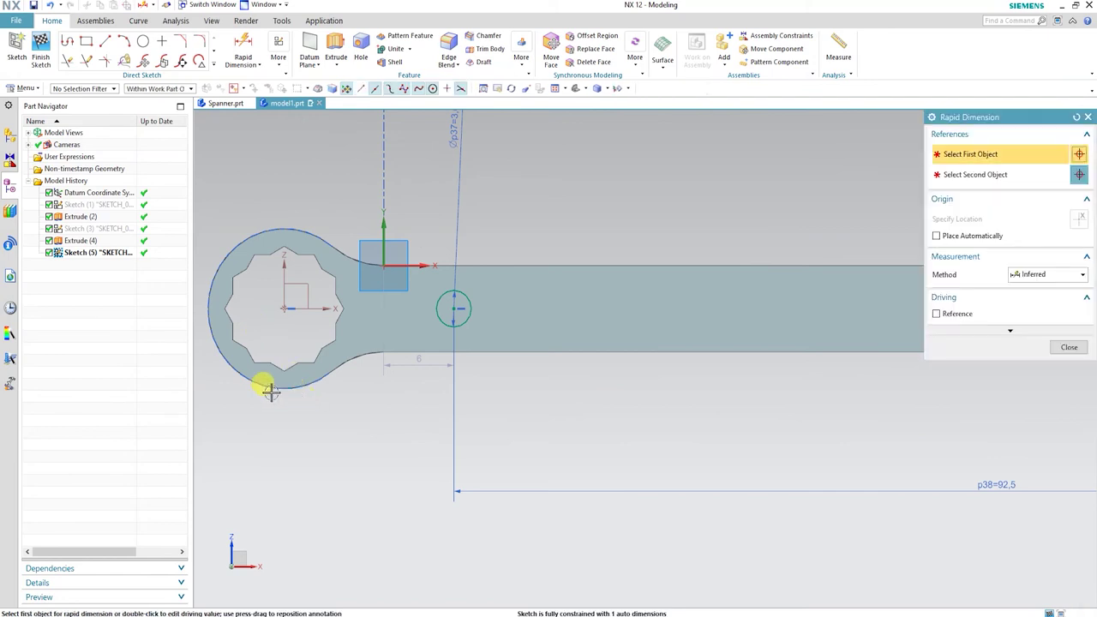
left_click(251, 379)
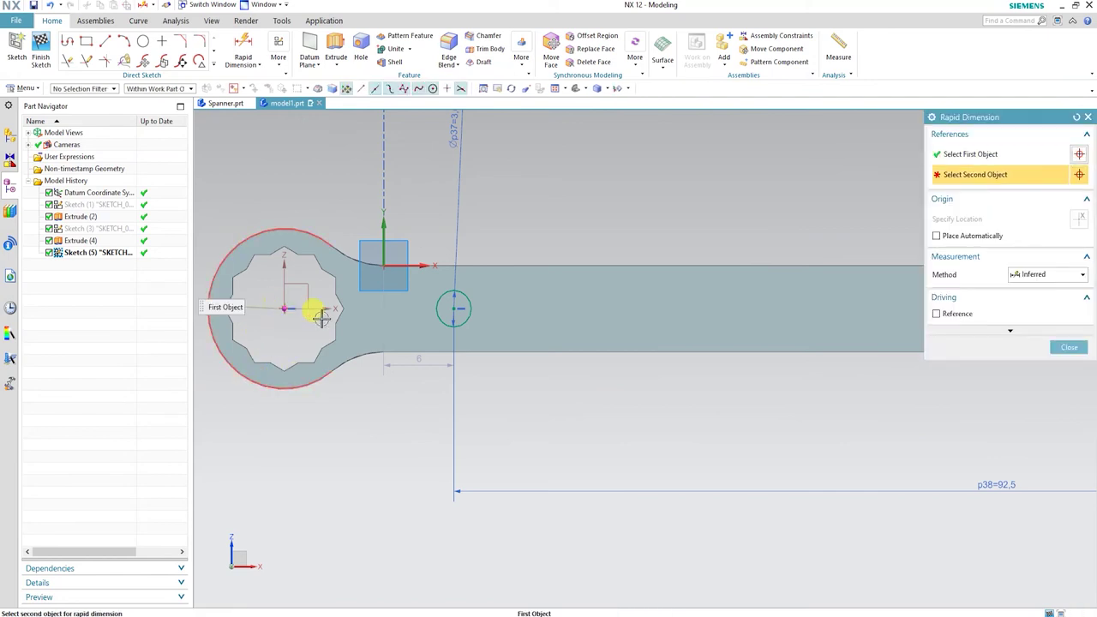
left_click(452, 308)
left_click(360, 467)
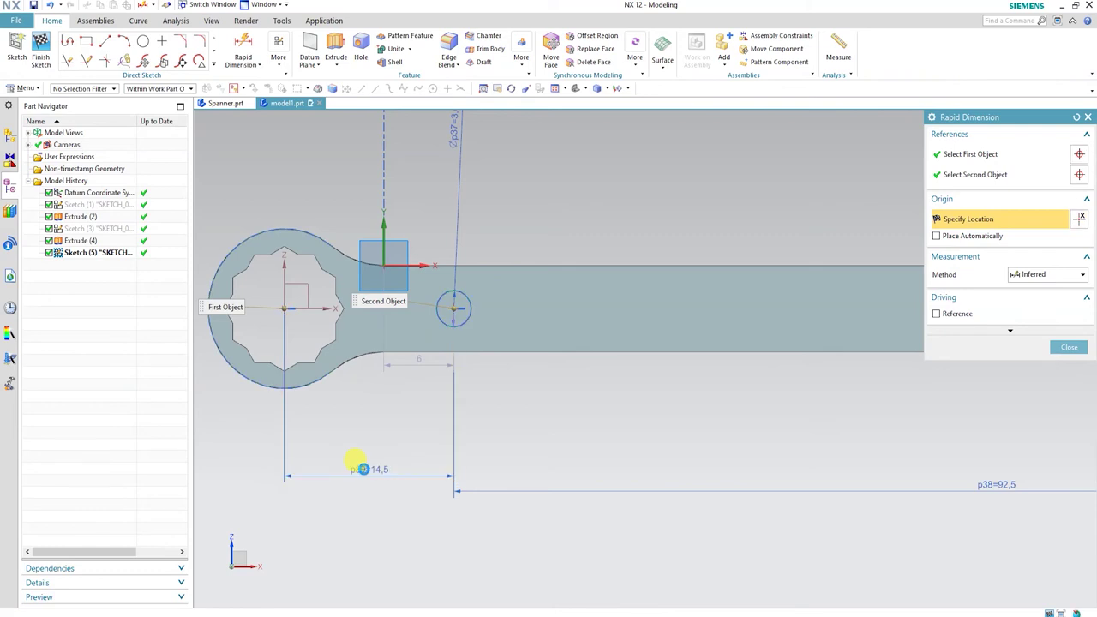
type("12,5")
key("Return")
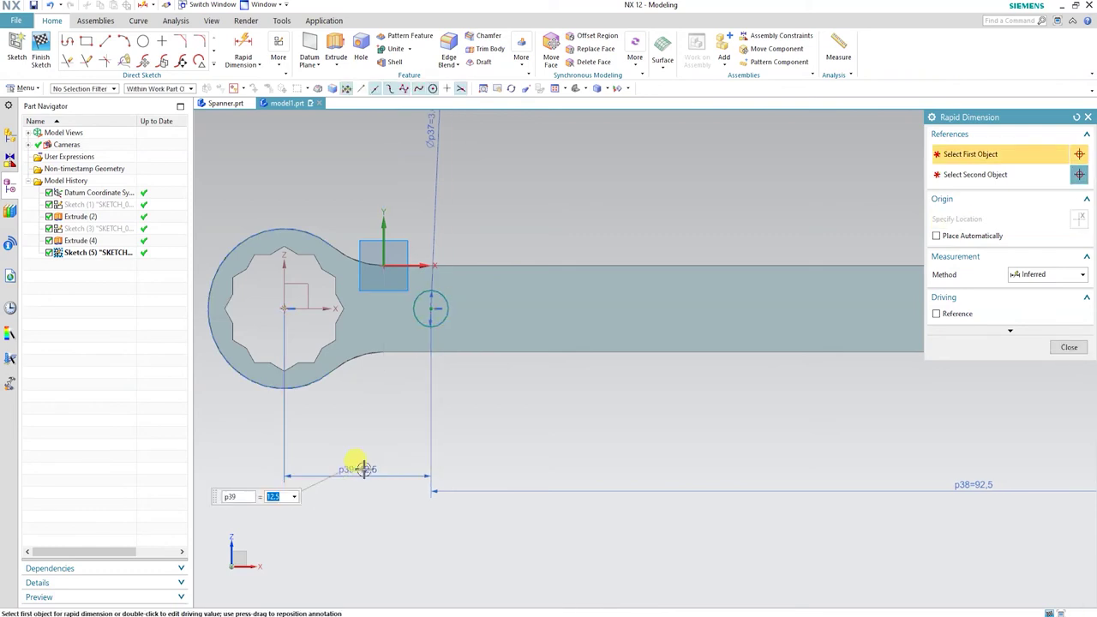
key("Escape")
scroll(403, 437, "down", 3)
scroll(549, 407, "up", 1)
scroll(986, 362, "up", 1)
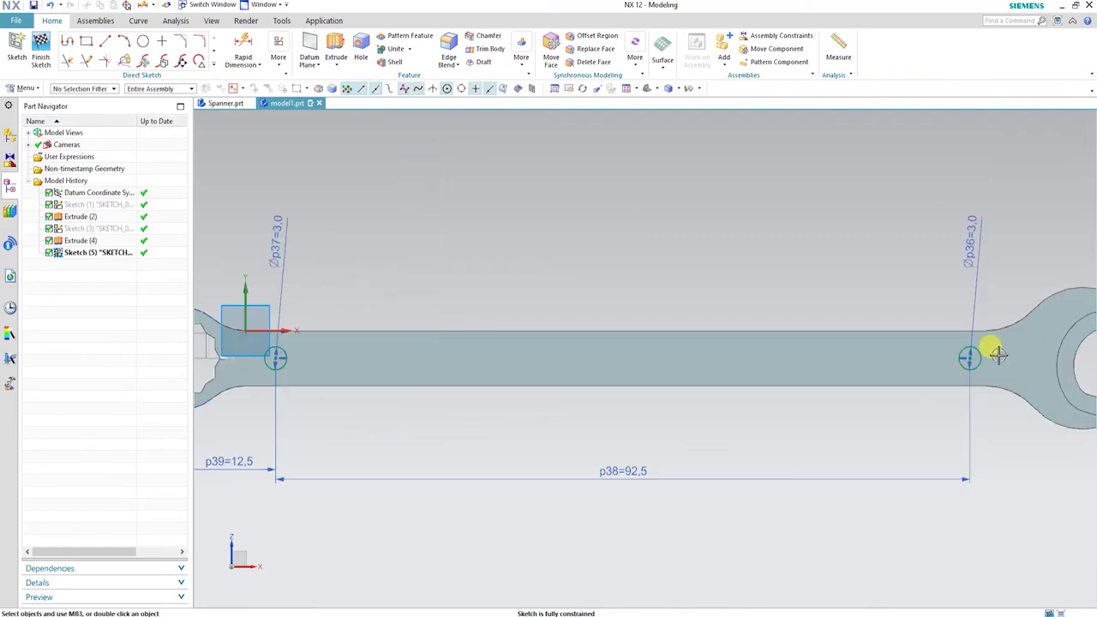
Draw the first slot line from the left circle to the right circle.
left_click(105, 40)
scroll(269, 353, "up", 3)
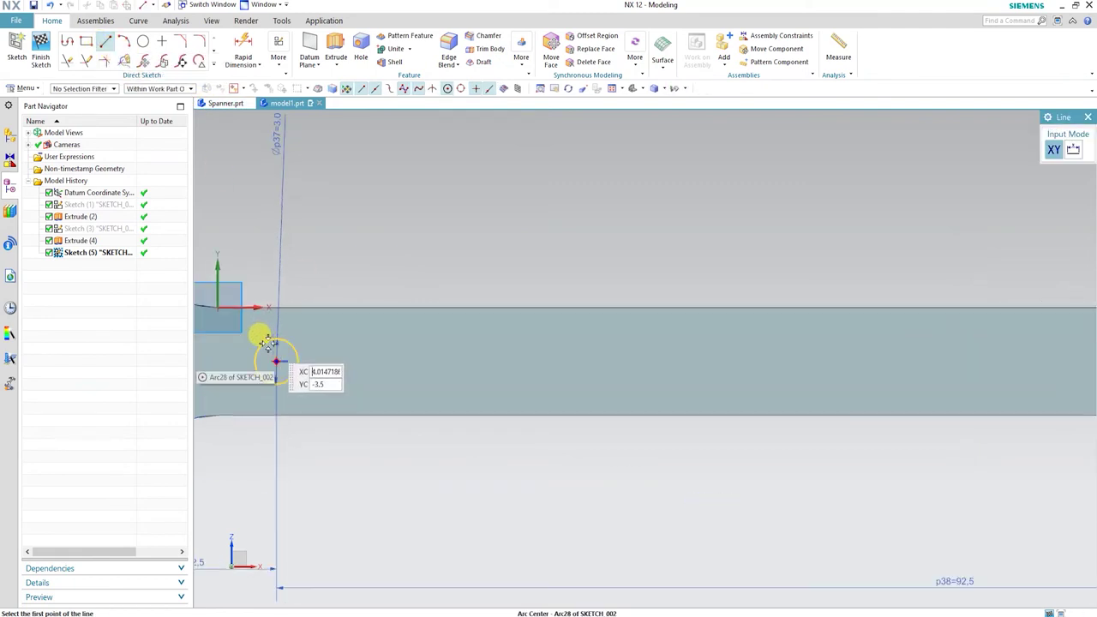
left_click(268, 339)
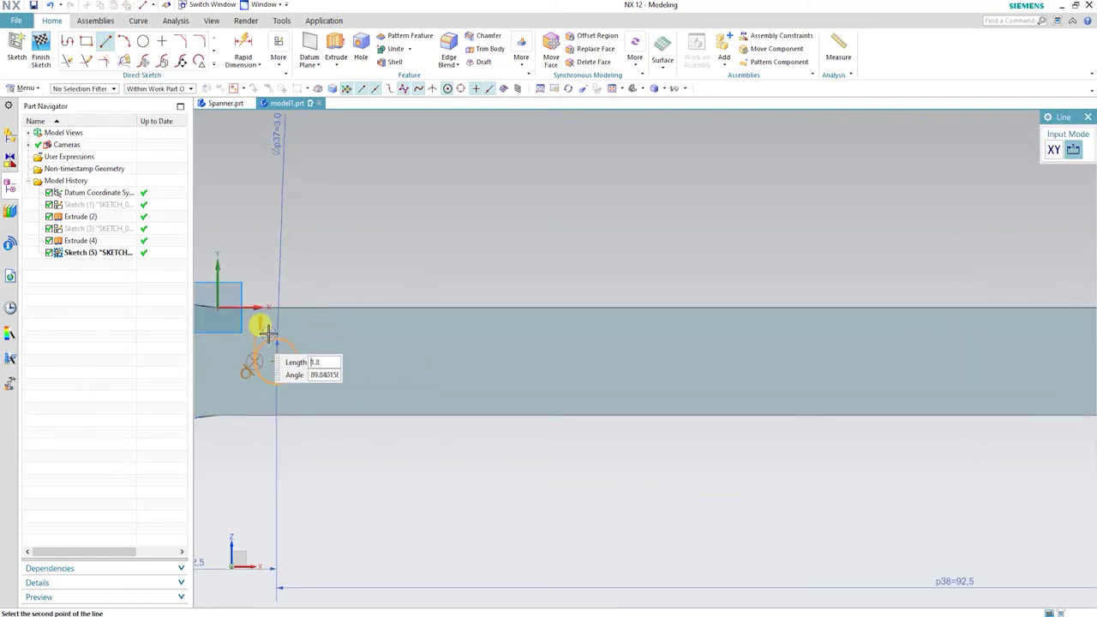
scroll(311, 326, "down", 4)
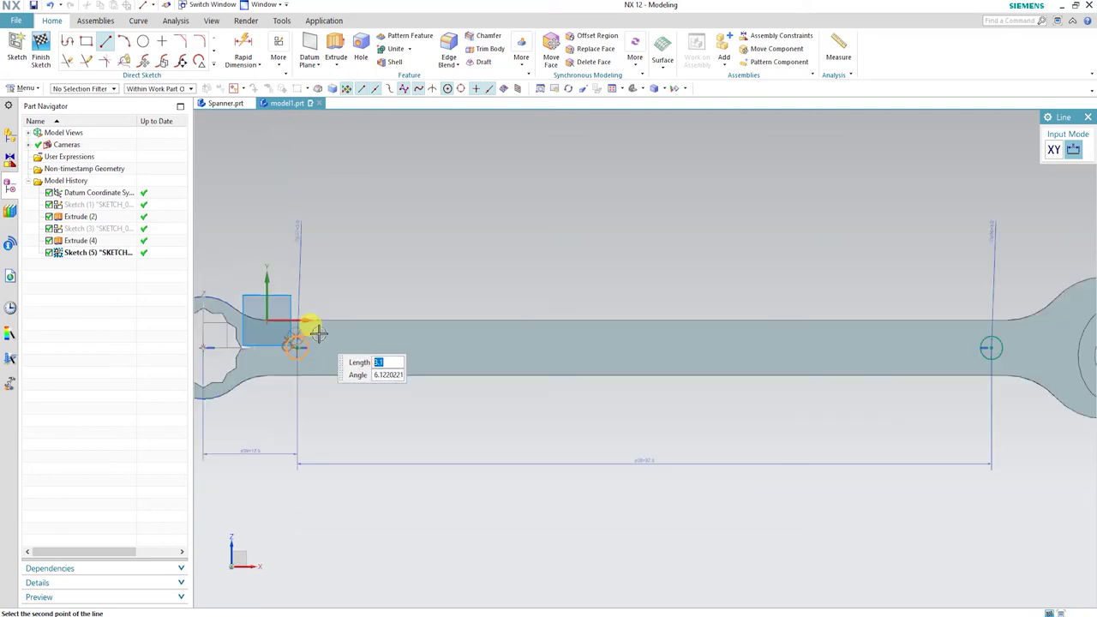
scroll(666, 332, "up", 3)
scroll(666, 332, "up", 2)
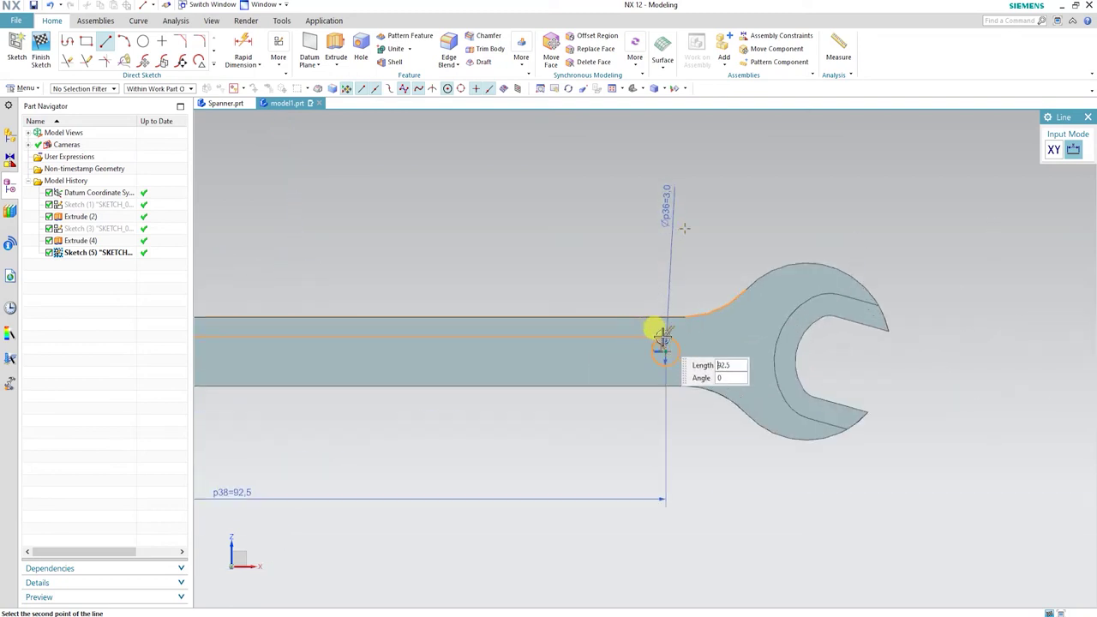
scroll(666, 336, "up", 3)
left_click(663, 336)
scroll(710, 330, "down", 6)
key("Escape")
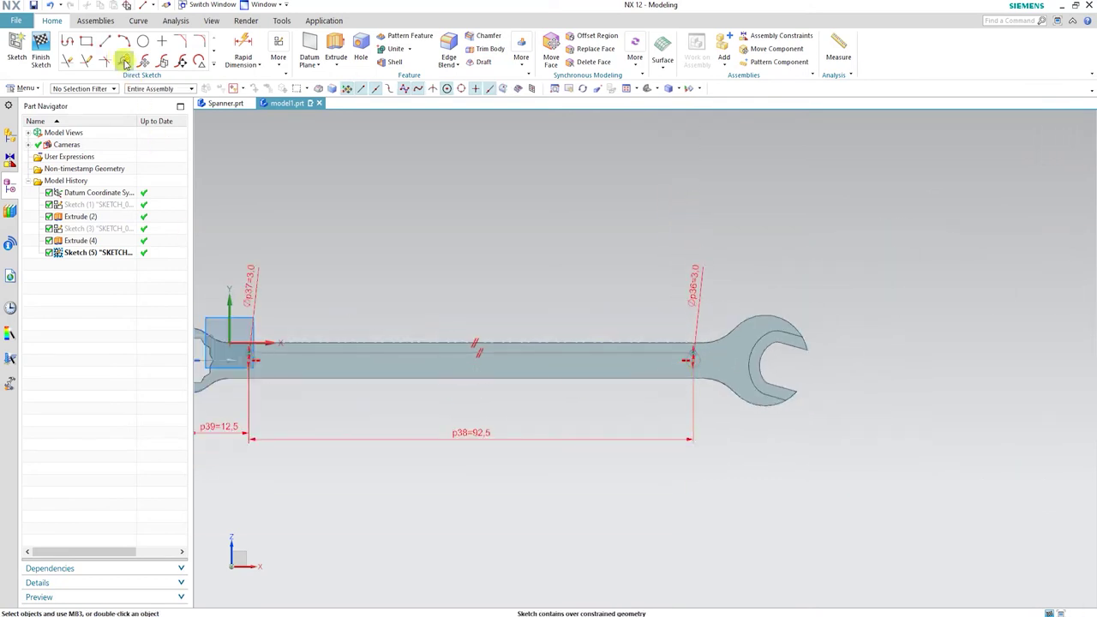
Draw the second parallel slot line linking the two handle circles.
left_click(104, 40)
scroll(257, 395, "up", 5)
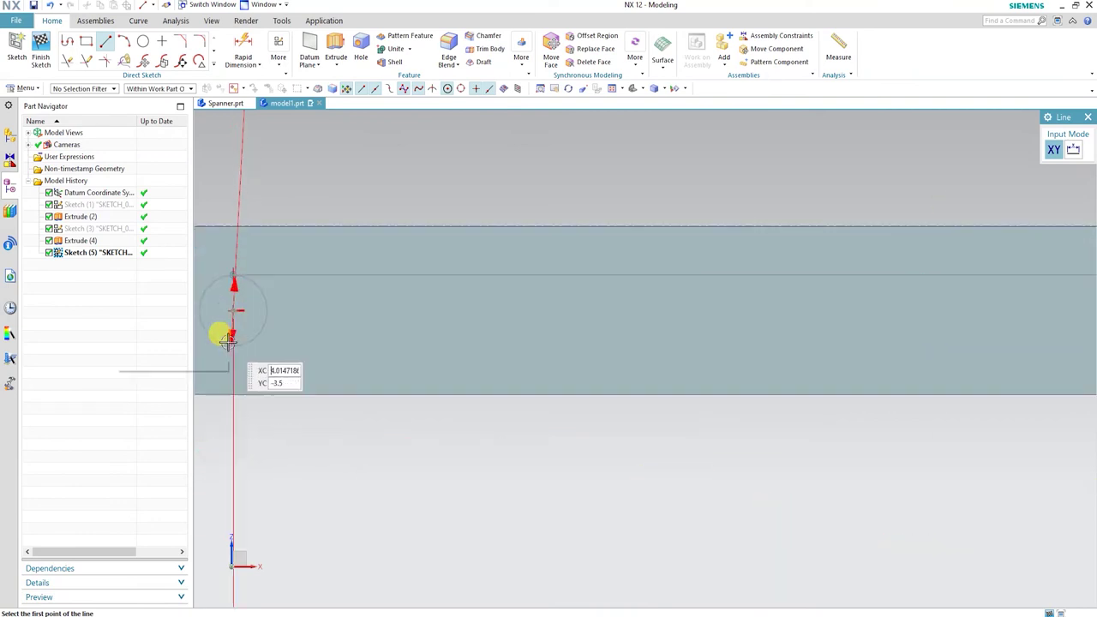
left_click(246, 345)
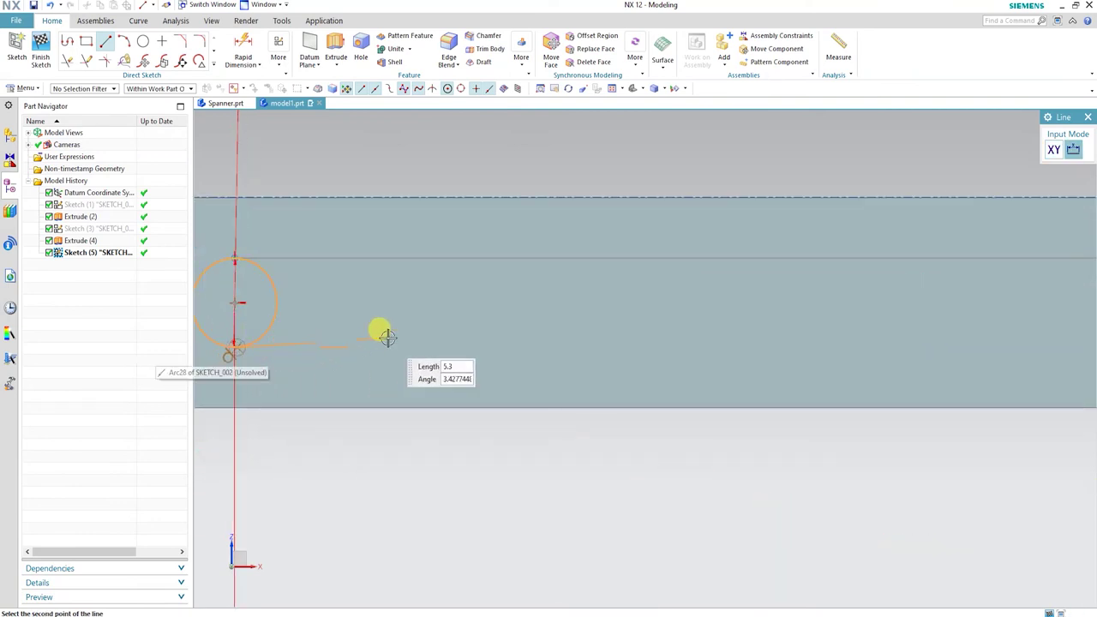
scroll(384, 331, "down", 5)
scroll(463, 339, "up", 1)
scroll(899, 334, "down", 2)
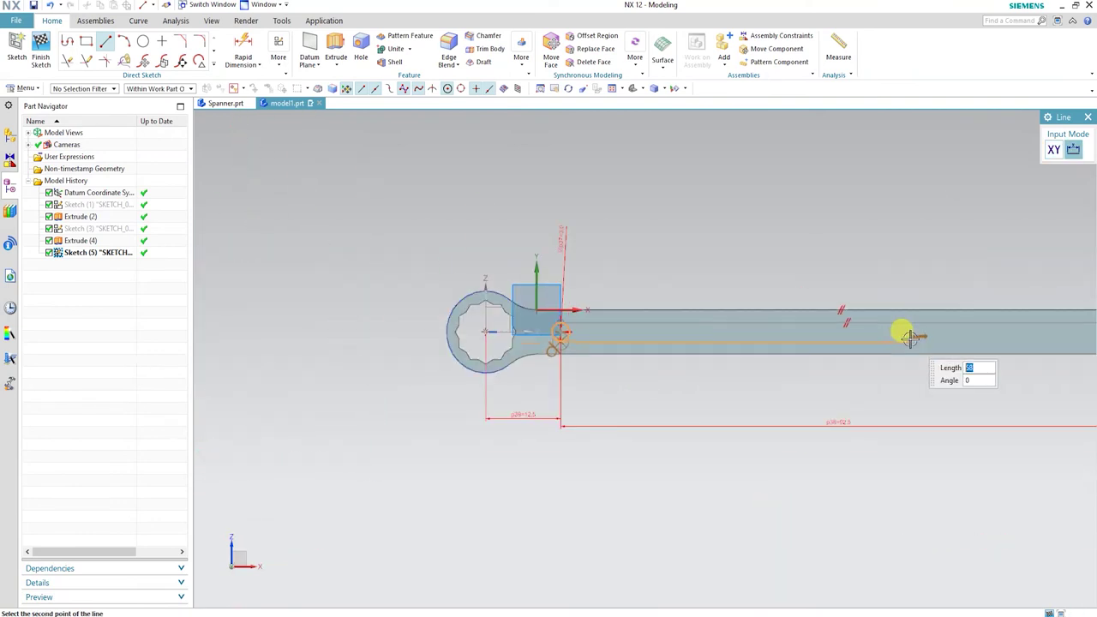
scroll(900, 333, "down", 3)
scroll(1024, 339, "up", 6)
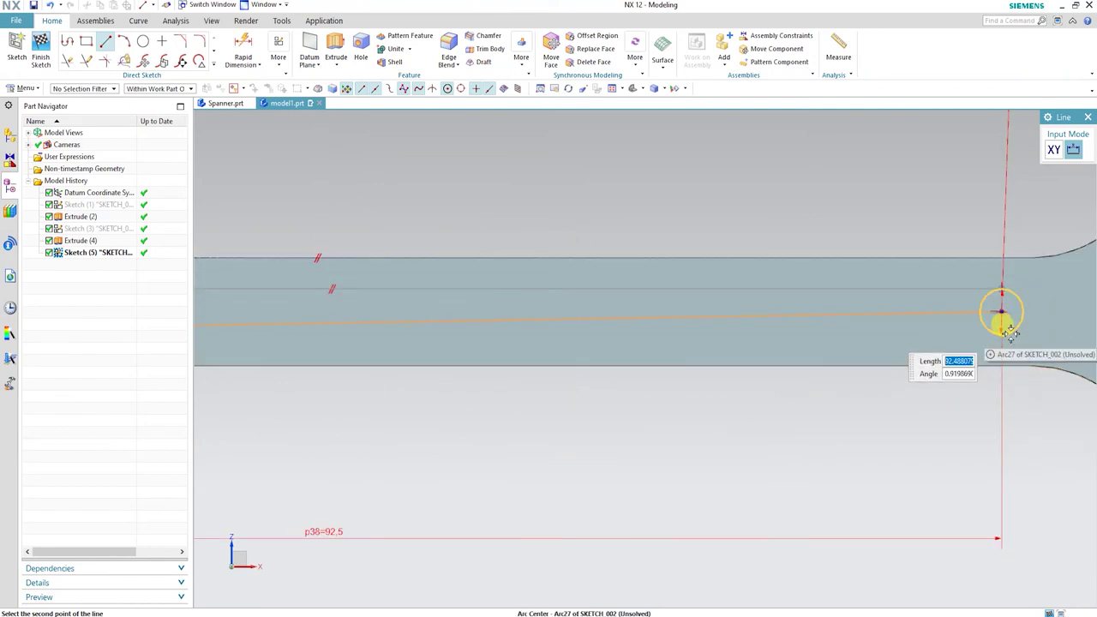
left_click(1001, 333)
key("Escape")
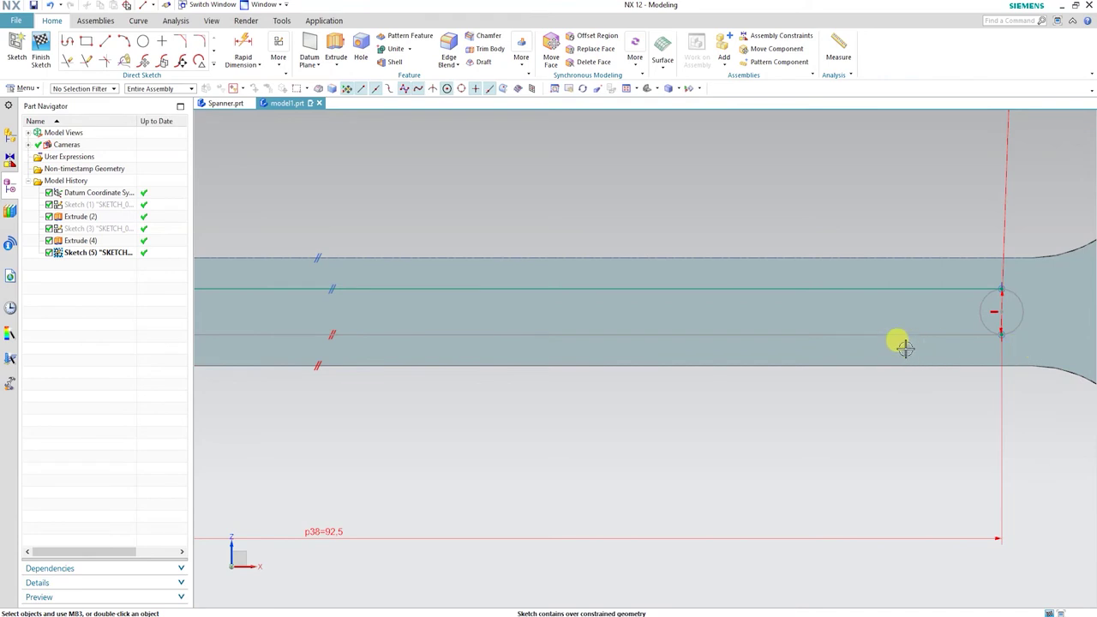
scroll(882, 331, "down", 5)
scroll(1004, 289, "up", 4)
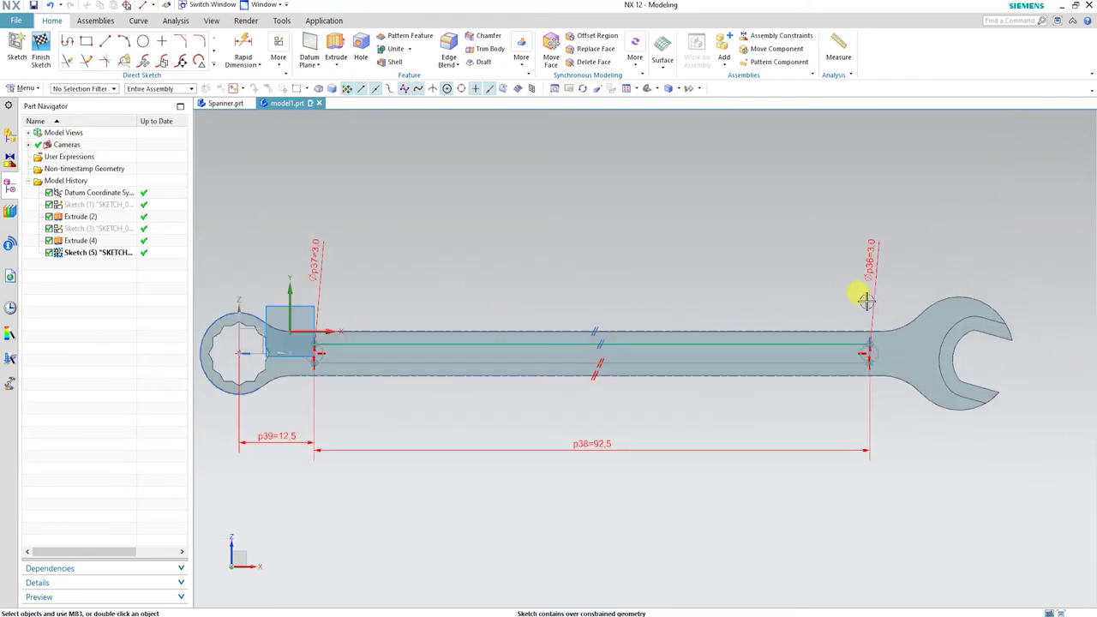
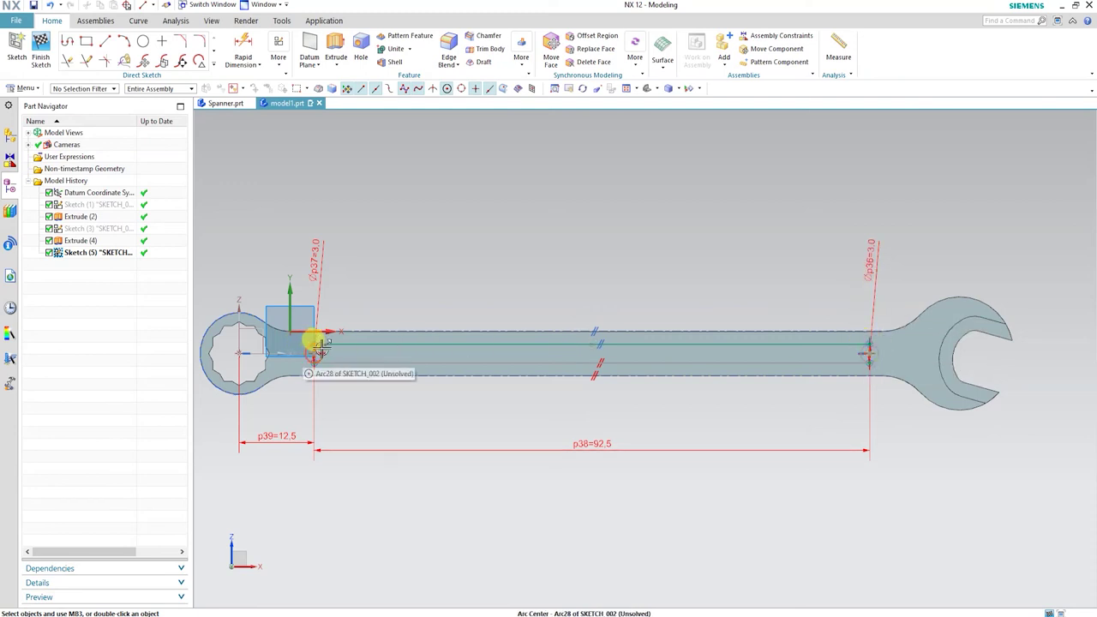
Delete the redundant p36 diameter dimension and trim the slot's end circles into arcs.
left_click(872, 291)
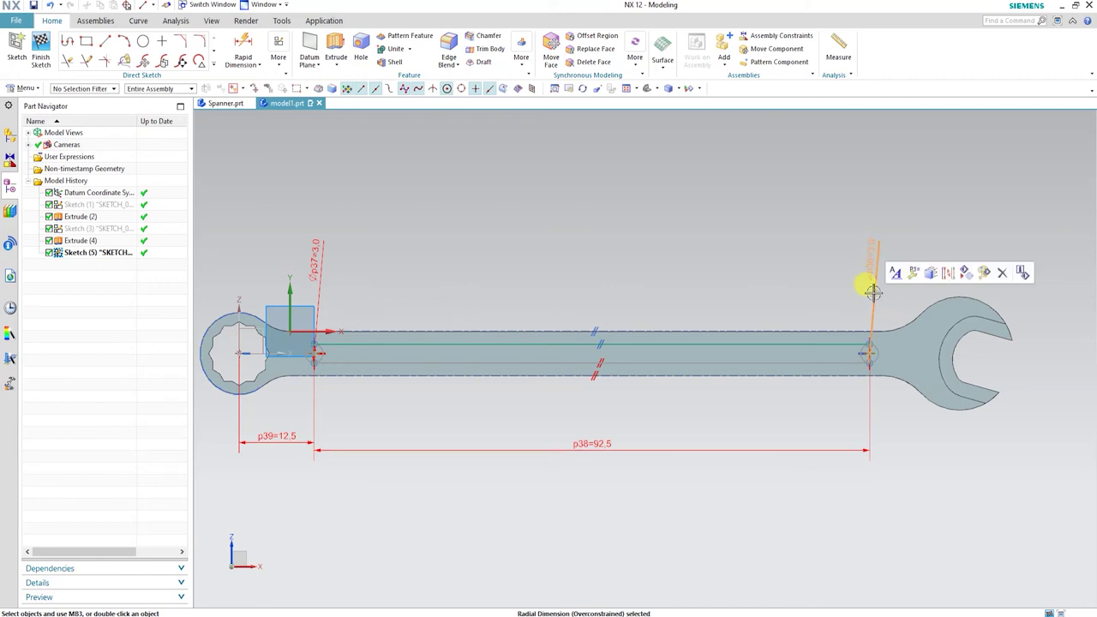
key("Delete")
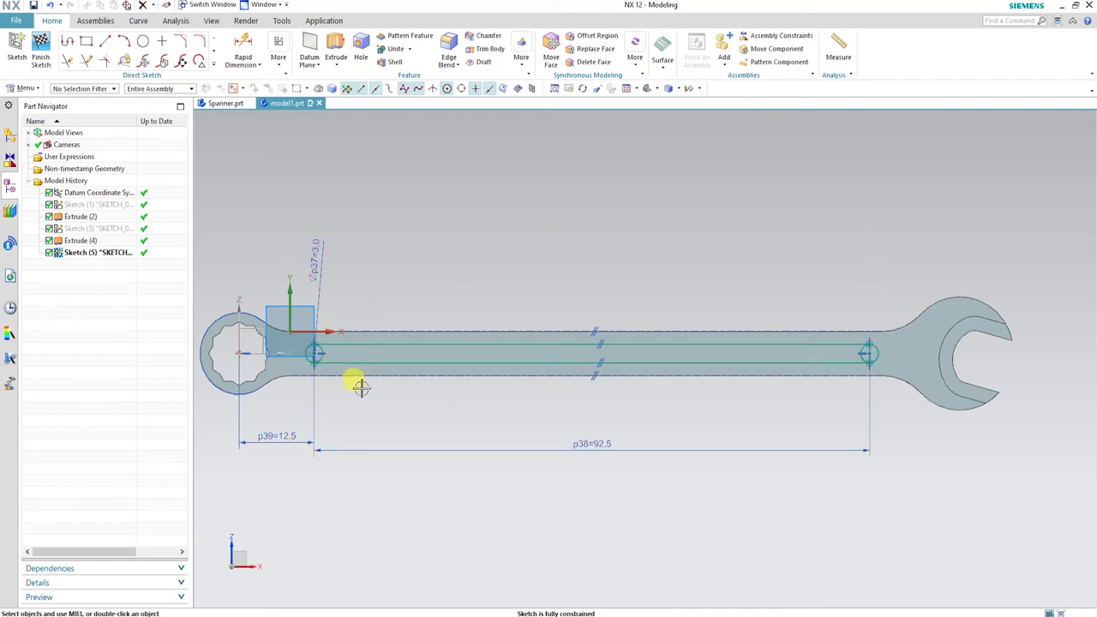
key("t")
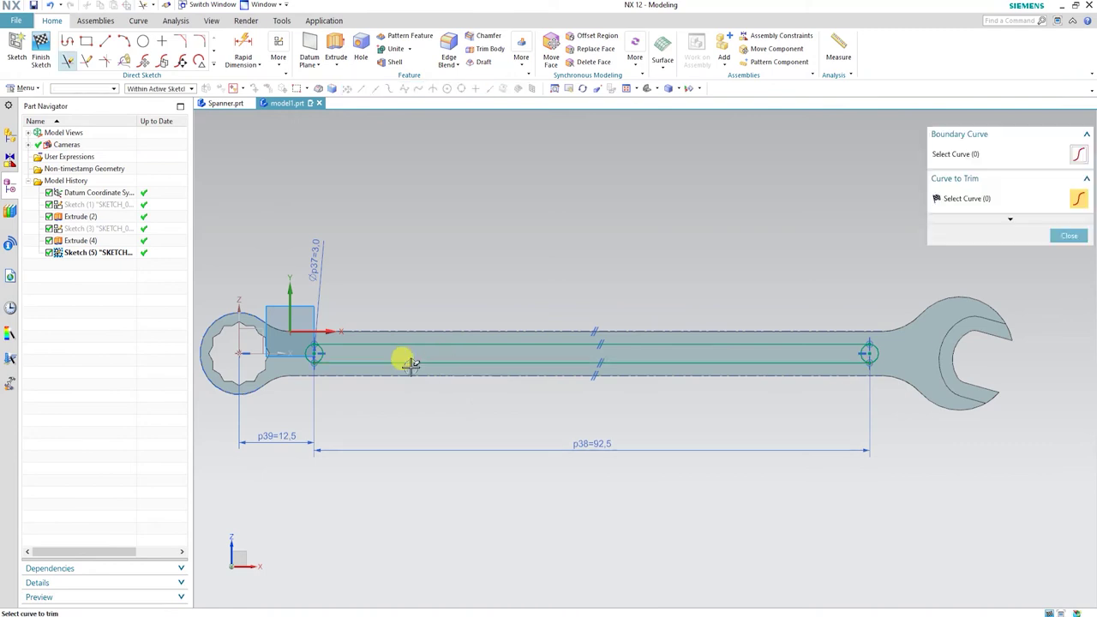
scroll(342, 364, "up", 3)
scroll(386, 333, "down", 3)
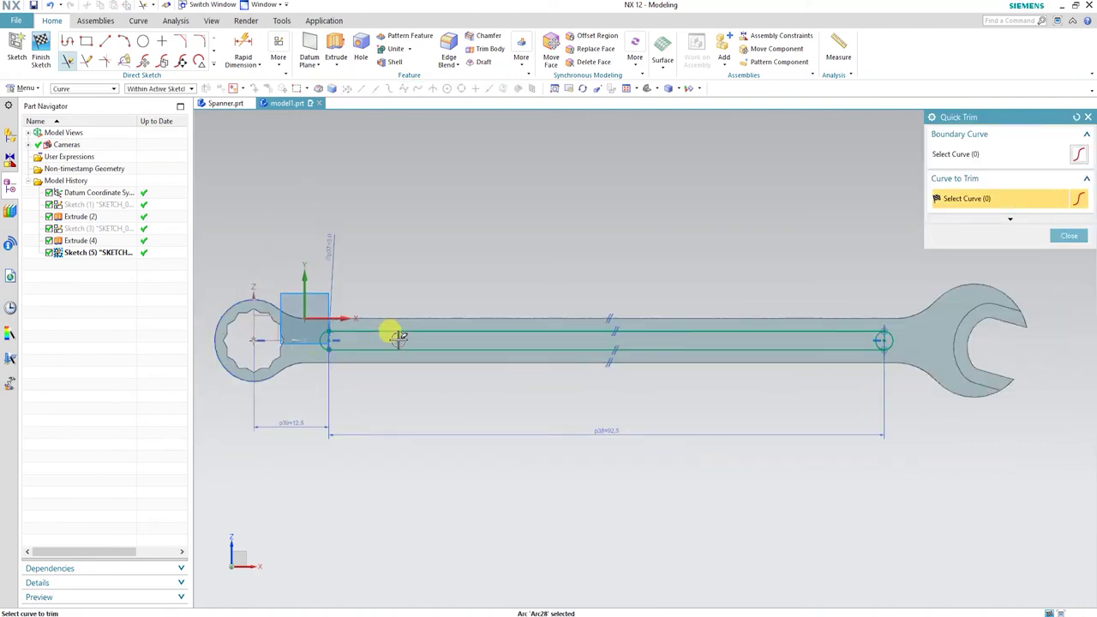
scroll(858, 343, "up", 3)
left_click(887, 332)
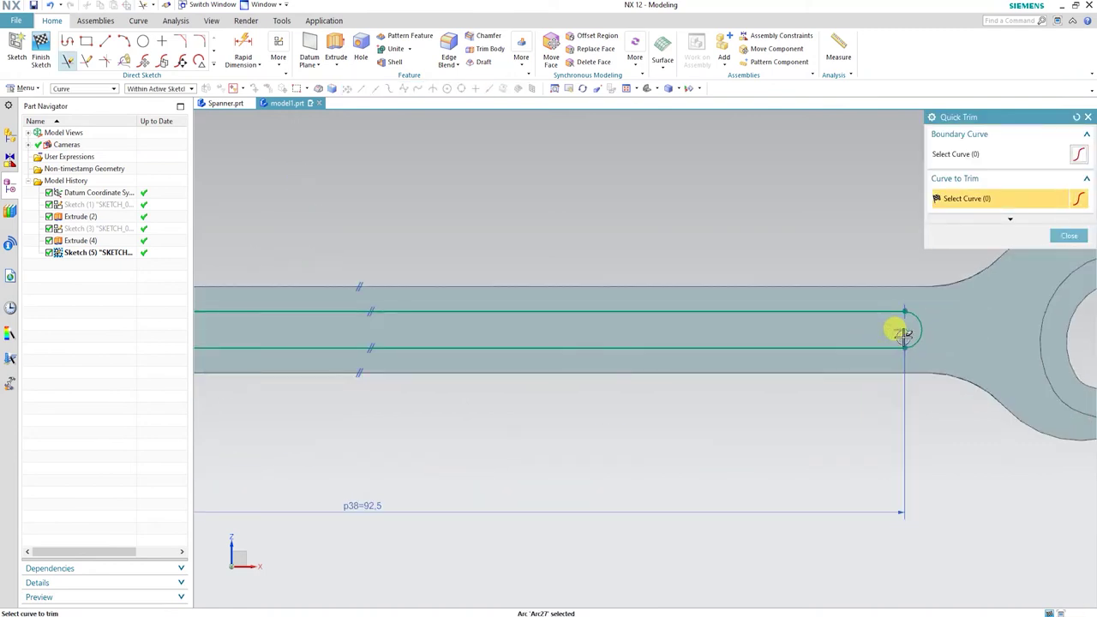
scroll(896, 330, "down", 4)
key("Escape")
scroll(489, 368, "up", 1)
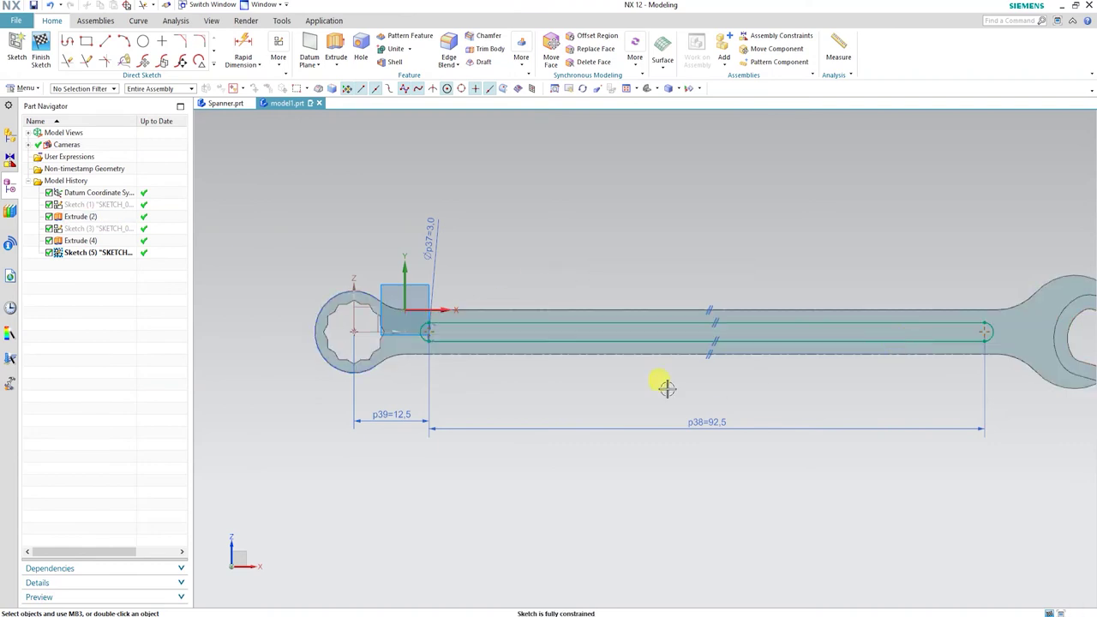
mouse_move(537, 369)
middle_mouse_down()
mouse_move(630, 363)
mouse_move(637, 374)
mouse_move(553, 360)
middle_mouse_up()
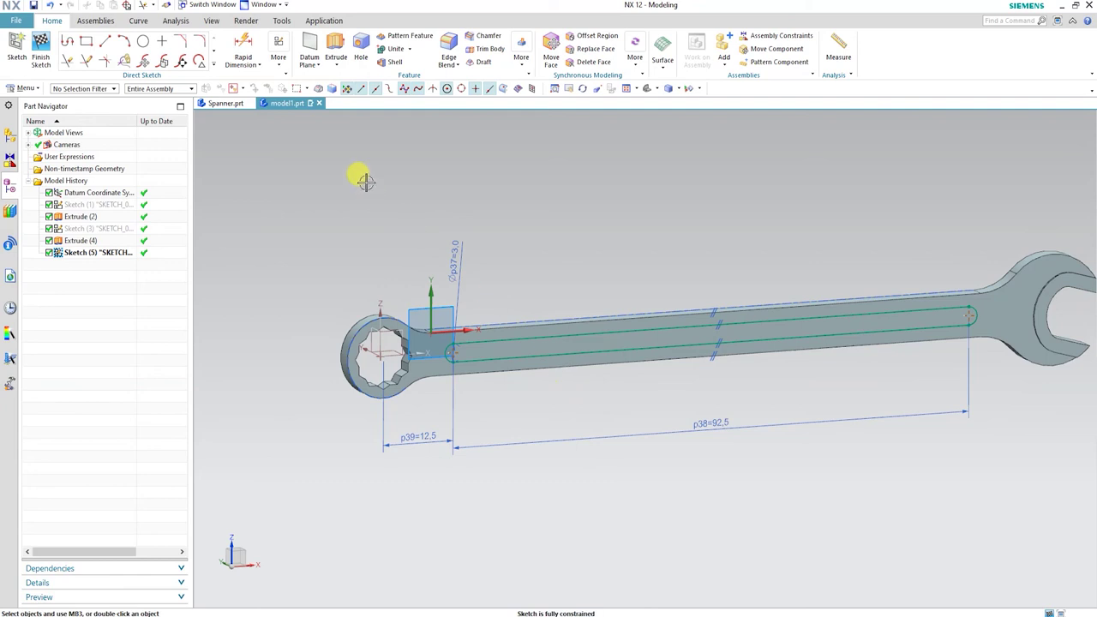
Extrude the slot sketch 0.3 mm into the handle, reversed, with Boolean set to Subtract.
left_click(337, 47)
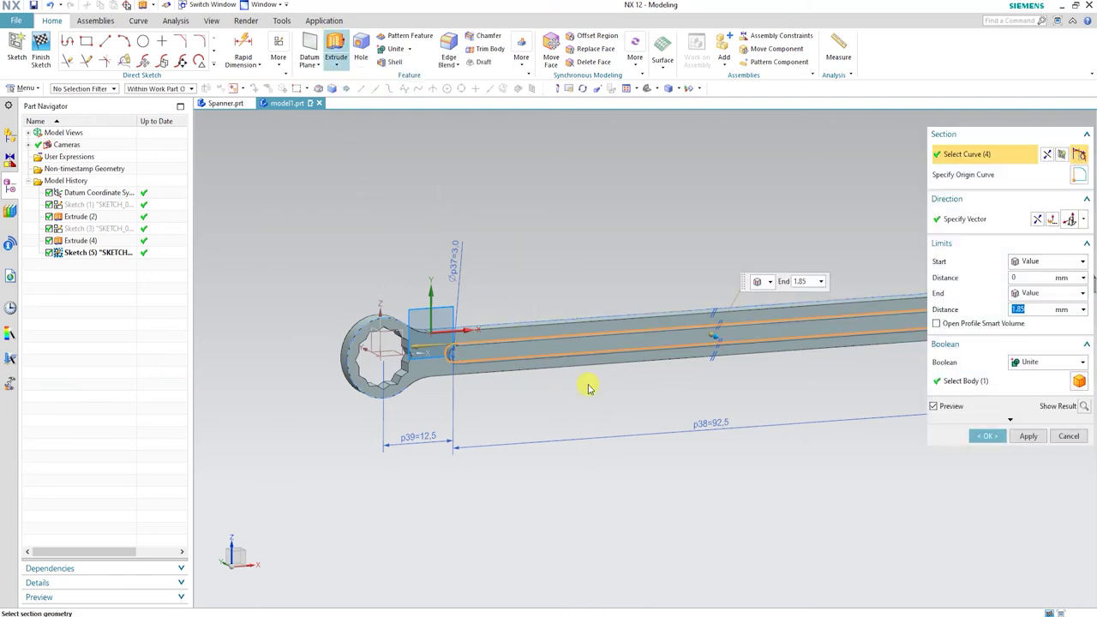
middle_click_drag(777, 405, 991, 348)
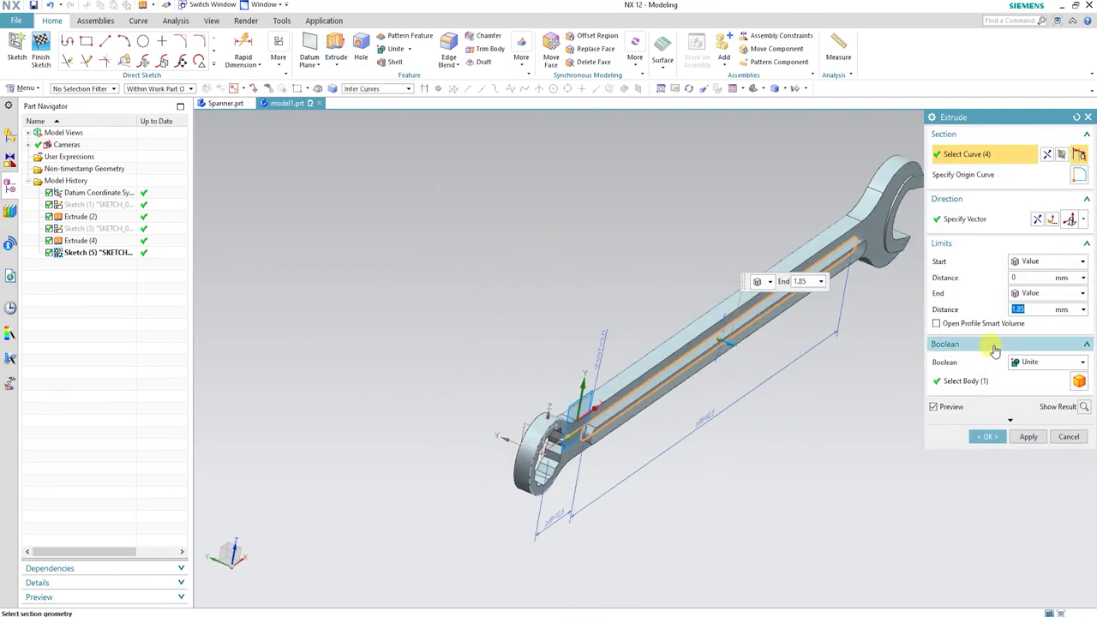
left_click(1037, 221)
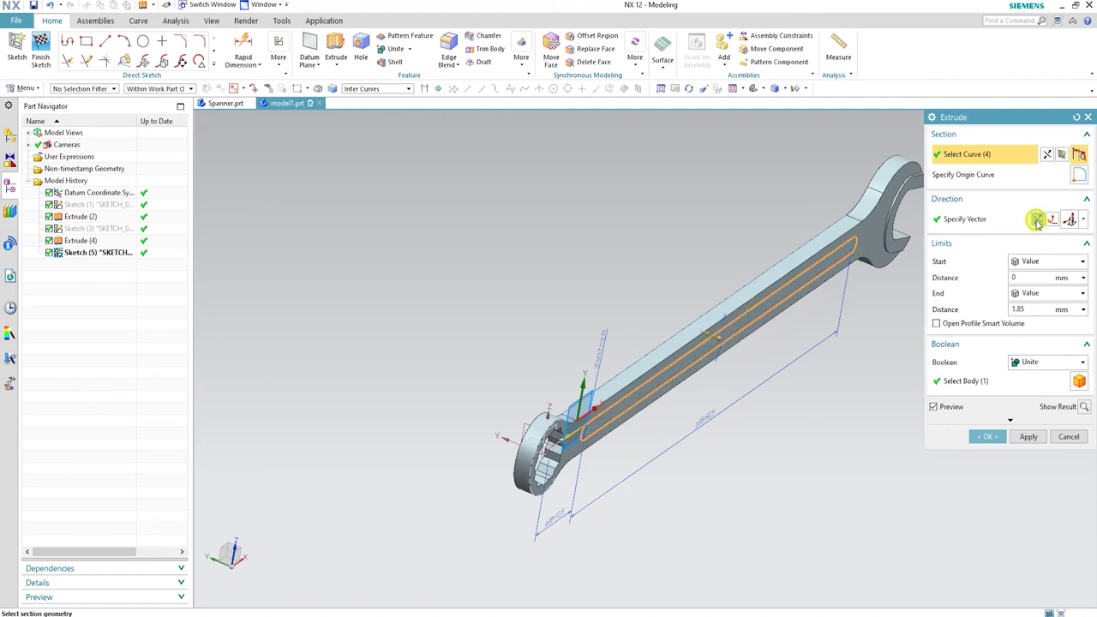
left_click_drag(1037, 309, 992, 310)
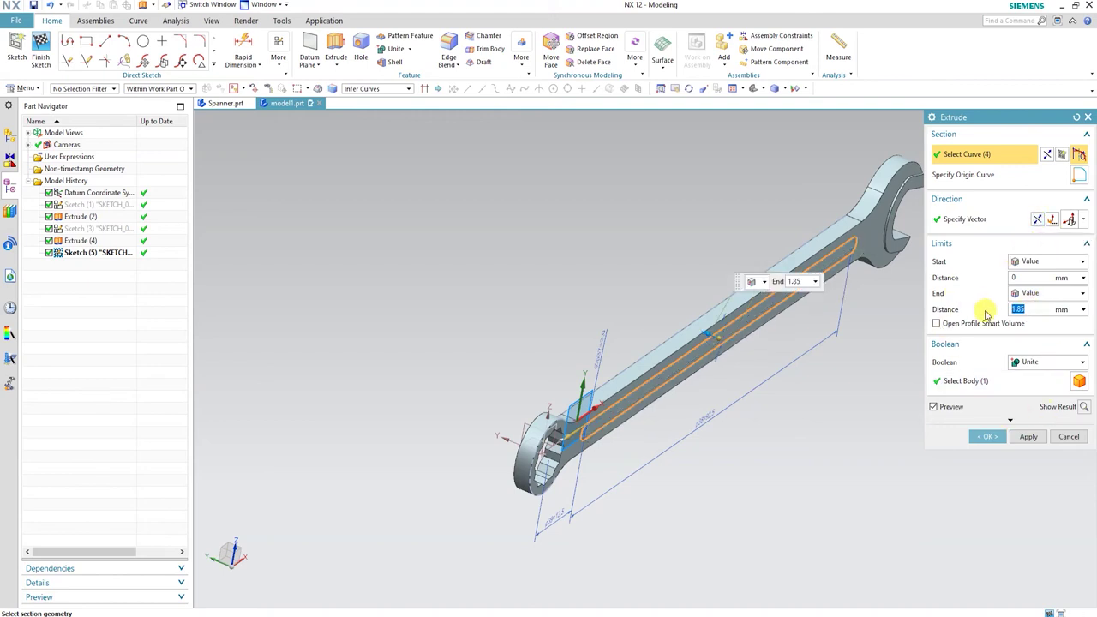
key("Return")
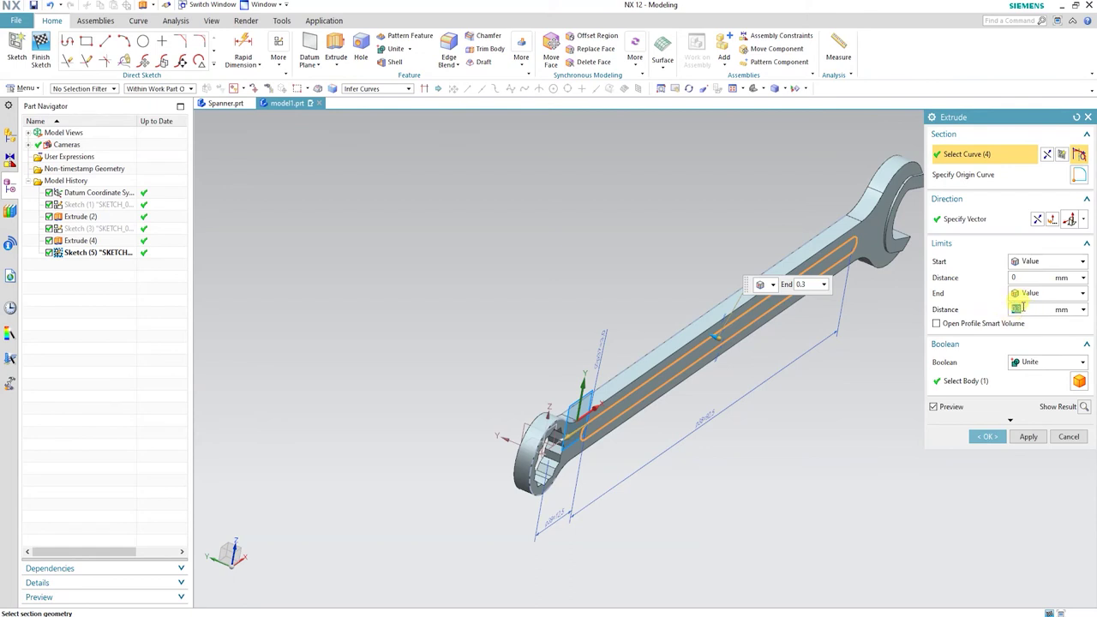
left_click(1038, 362)
left_click(1033, 401)
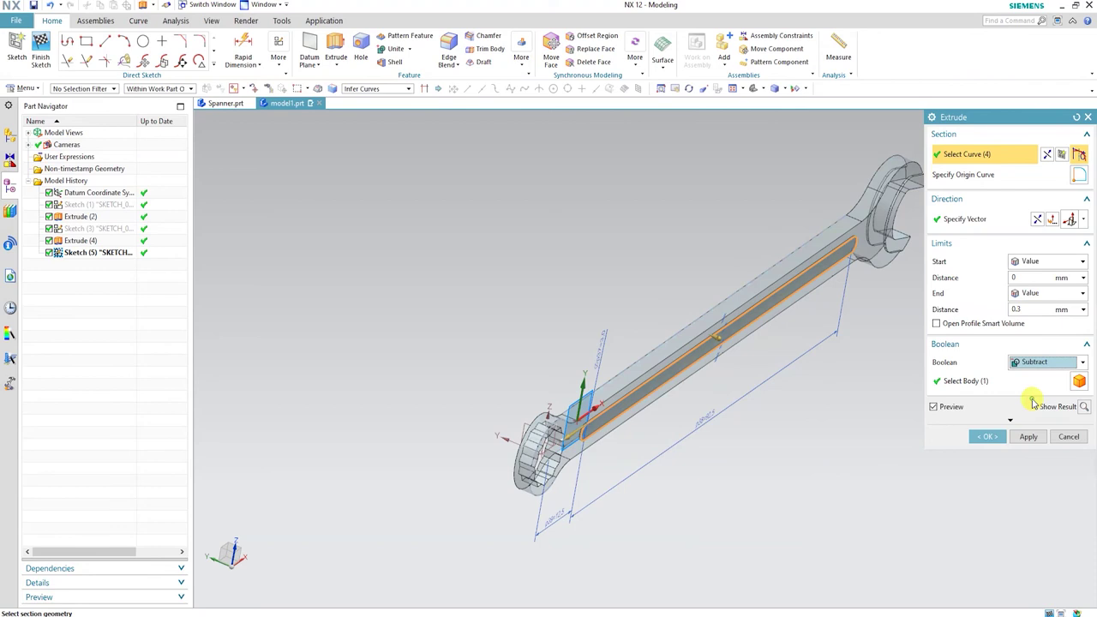
left_click(990, 436)
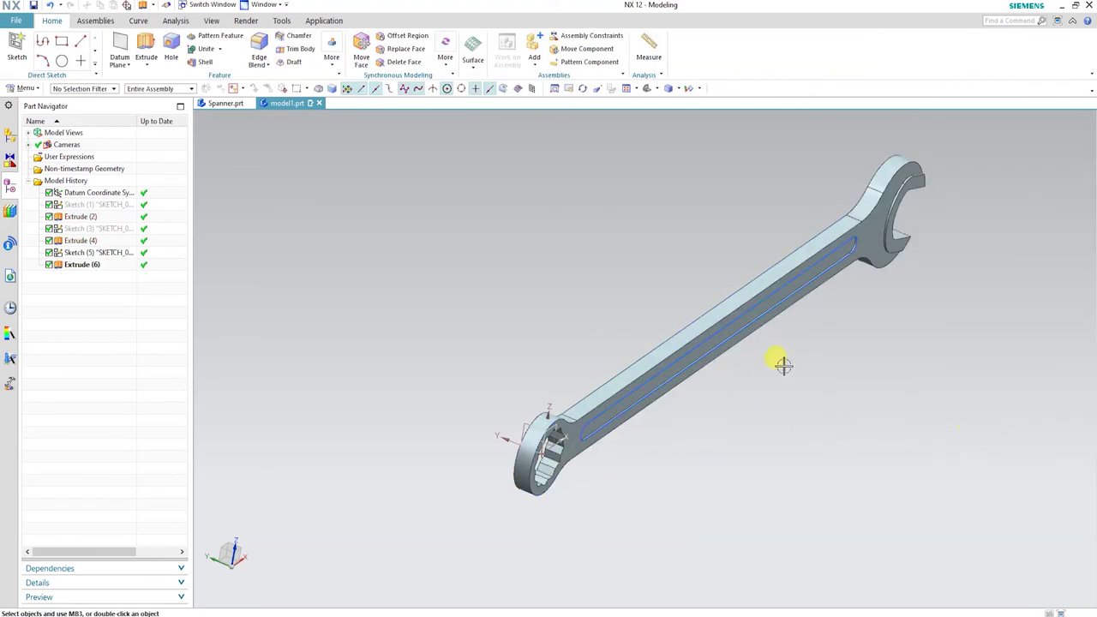
Hide all sketches using the Show and Hide dialog (Ctrl+W).
scroll(715, 357, "down", 2)
scroll(654, 387, "up", 6)
scroll(587, 418, "up", 2)
scroll(588, 412, "down", 2)
scroll(631, 383, "up", 2)
scroll(652, 377, "down", 5)
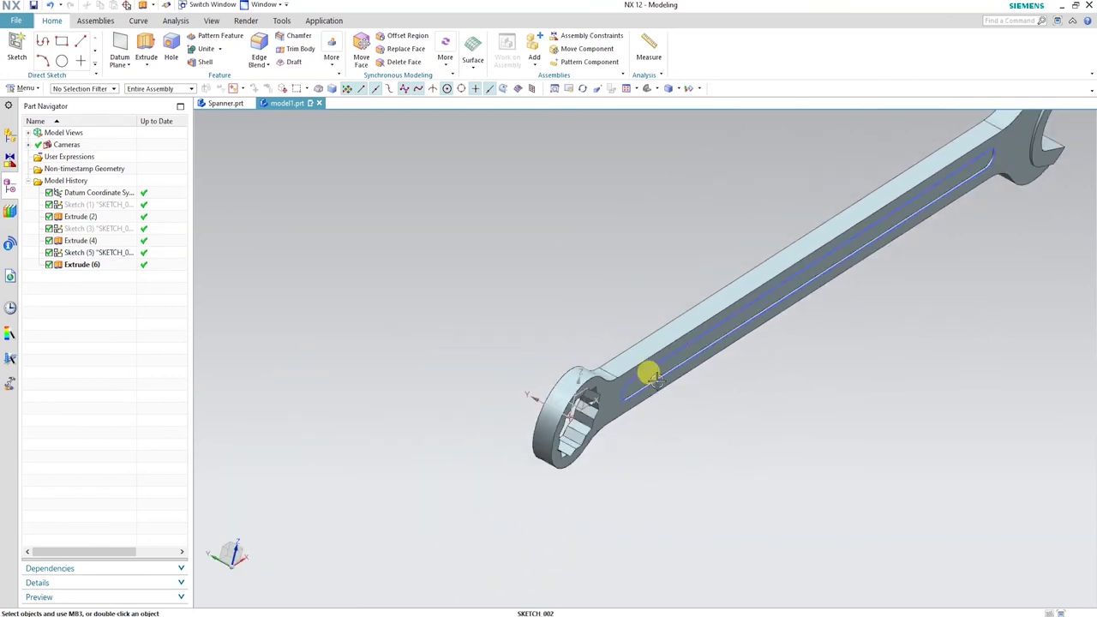
key("ctrl+w")
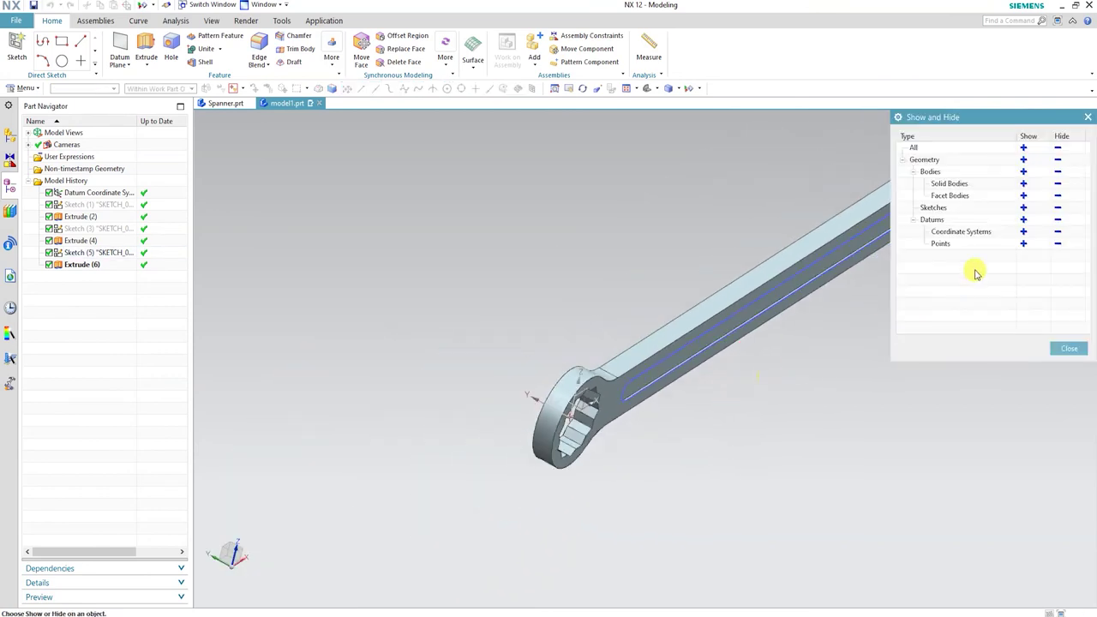
left_click(1058, 208)
key("Escape")
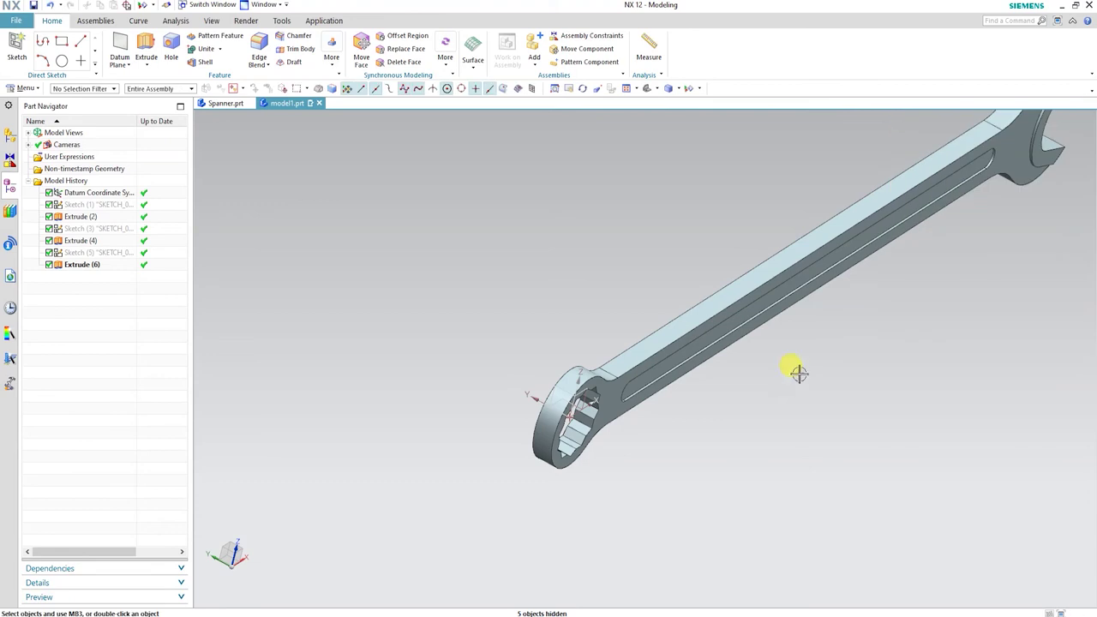
Orbit the spanner so the ring end swings right to inspect the recessed handle slot.
scroll(788, 283, "down", 3)
scroll(884, 240, "up", 2)
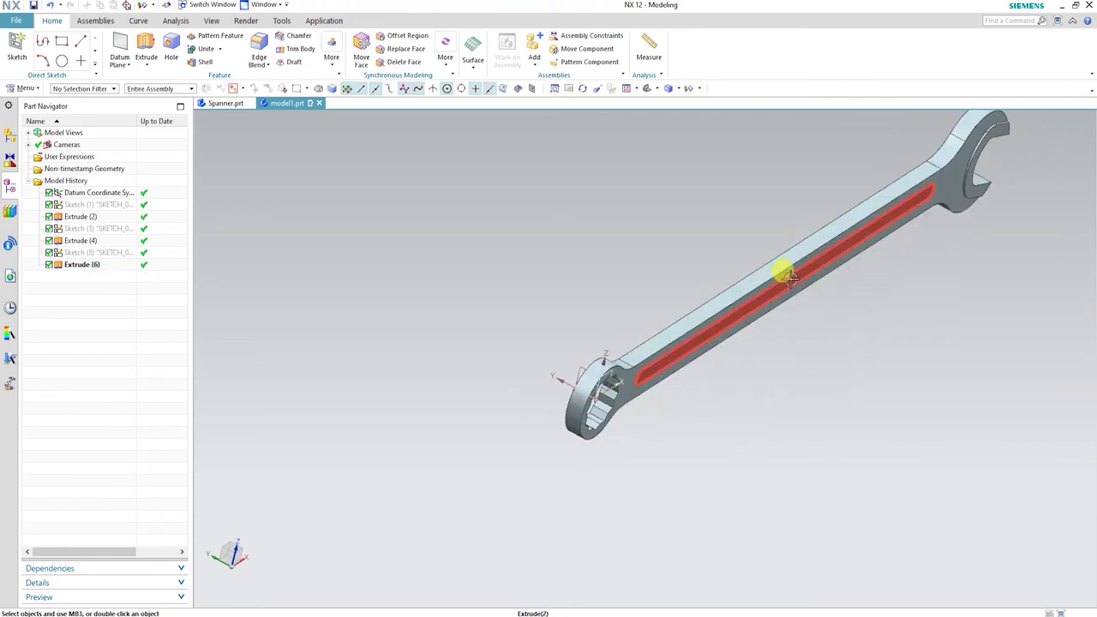
scroll(883, 212, "down", 1)
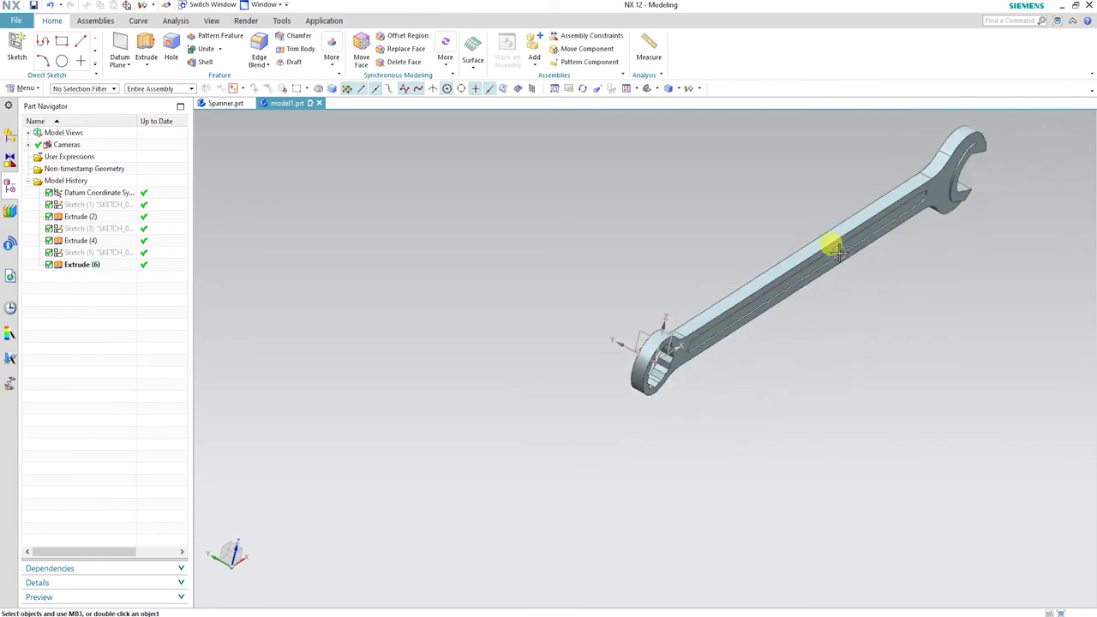
scroll(766, 269, "up", 3)
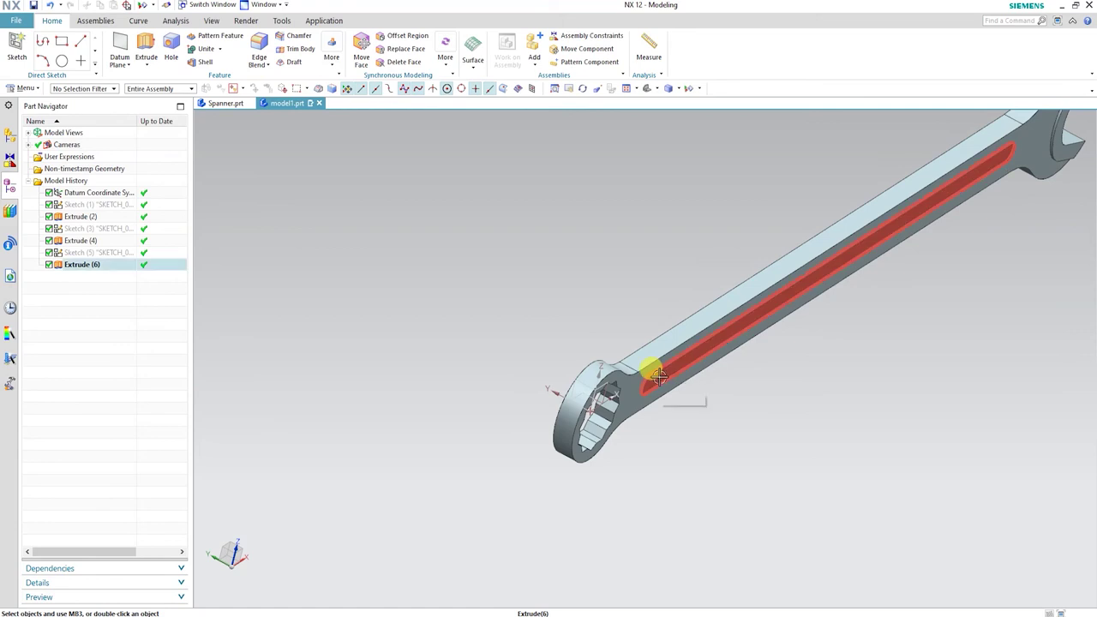
scroll(659, 374, "up", 2)
middle_click_drag(678, 366, 605, 409)
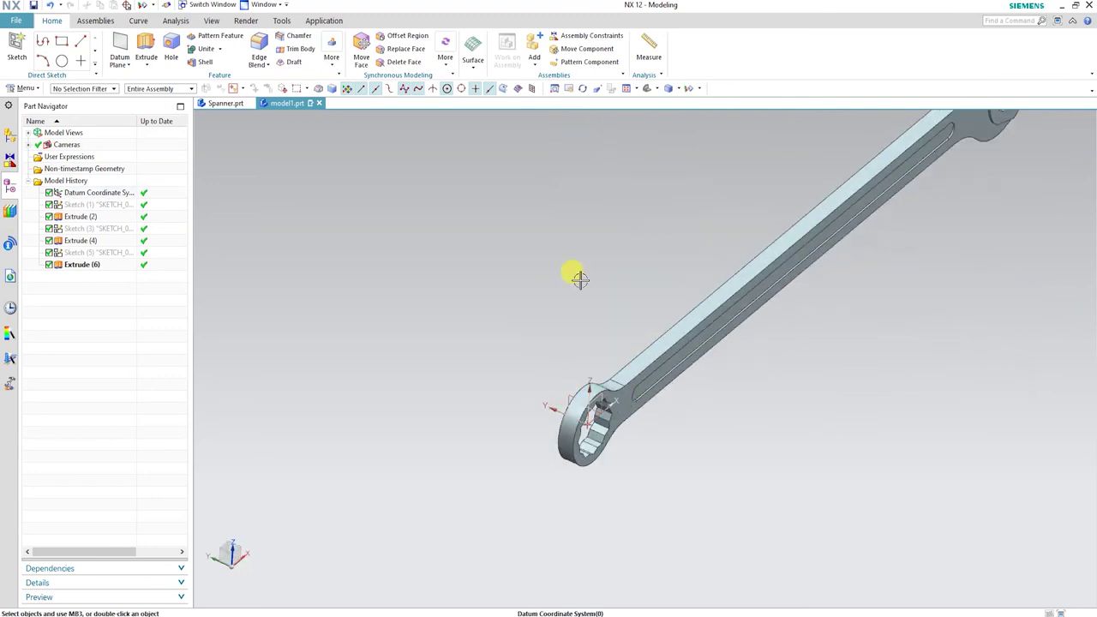
left_click(333, 67)
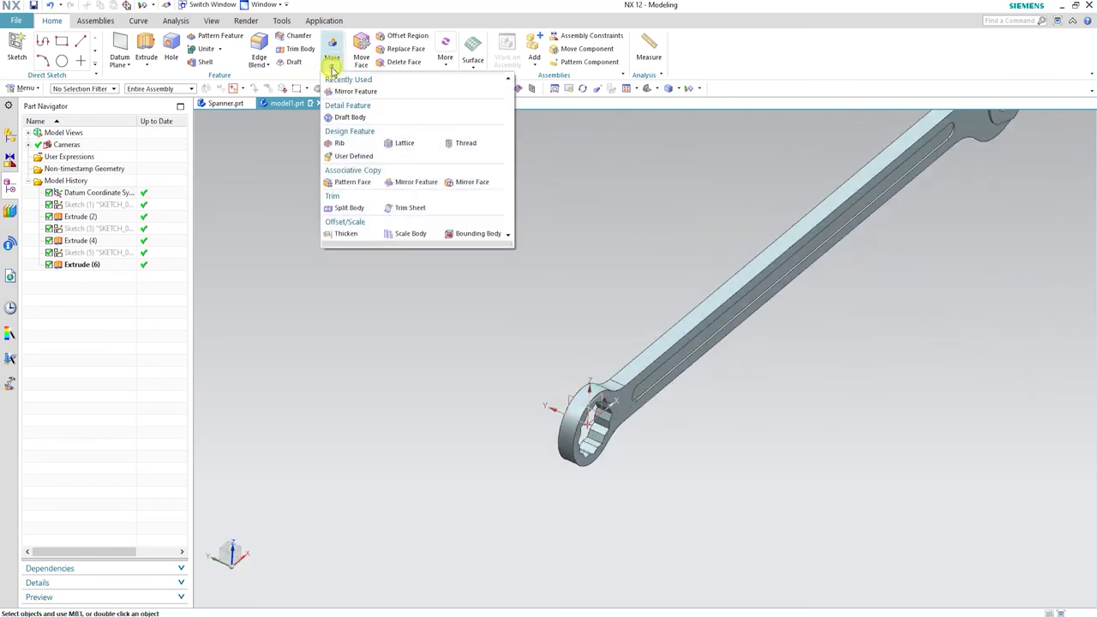
Mirror the Extrude (6) slot cut about the XZ datum plane onto the opposite face.
left_click(419, 183)
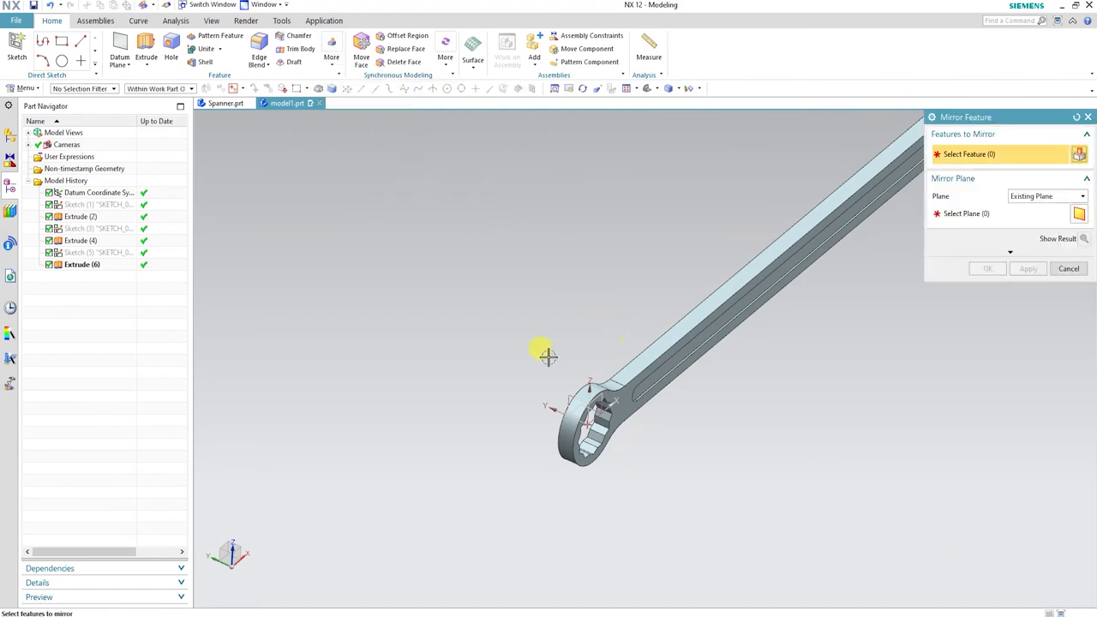
left_click(720, 319)
left_click(961, 214)
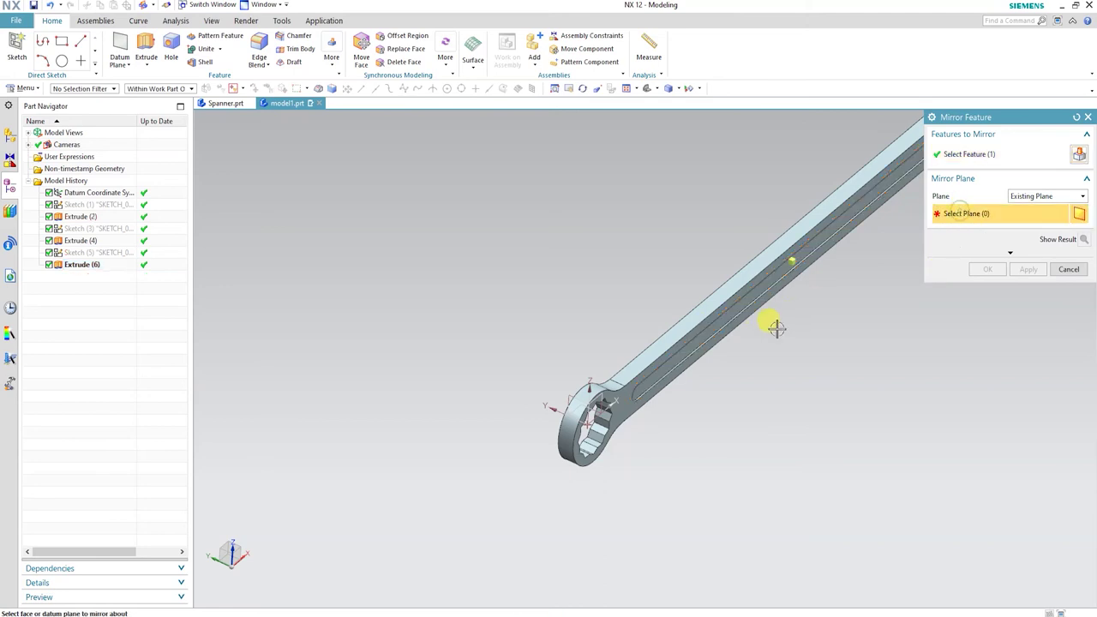
middle_click_drag(806, 336, 794, 325)
scroll(678, 311, "up", 5)
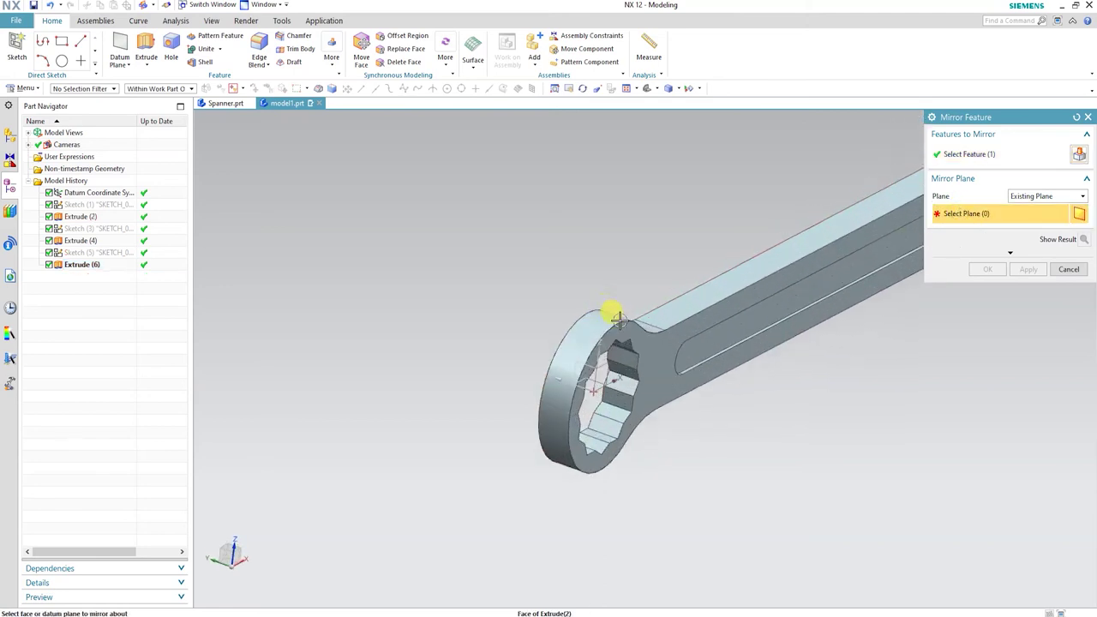
left_click(604, 363)
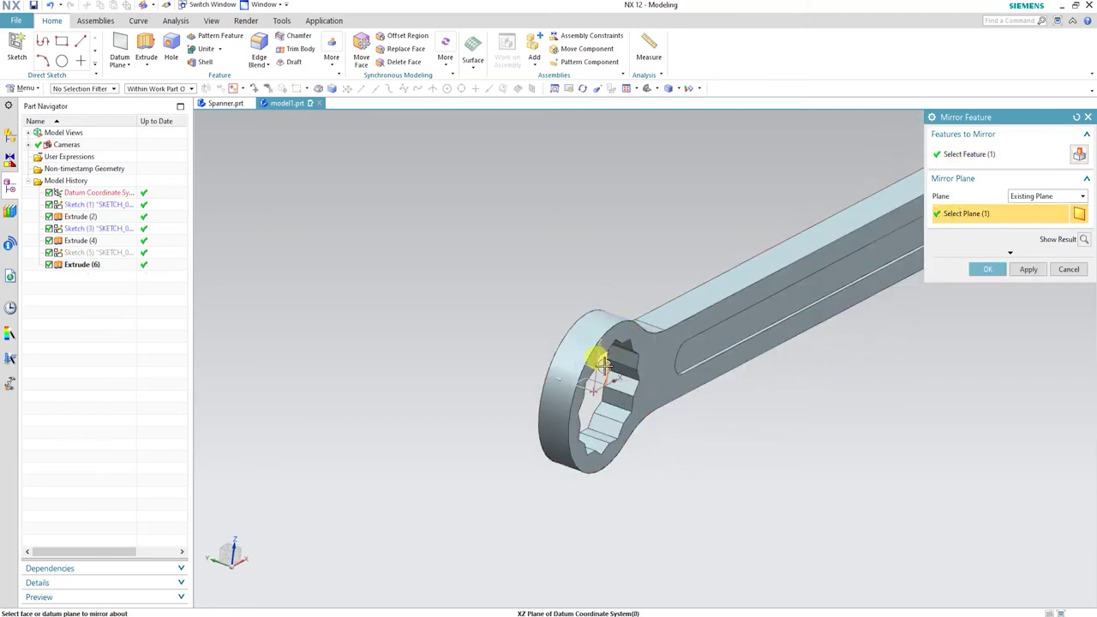
middle_click_drag(799, 358, 727, 312)
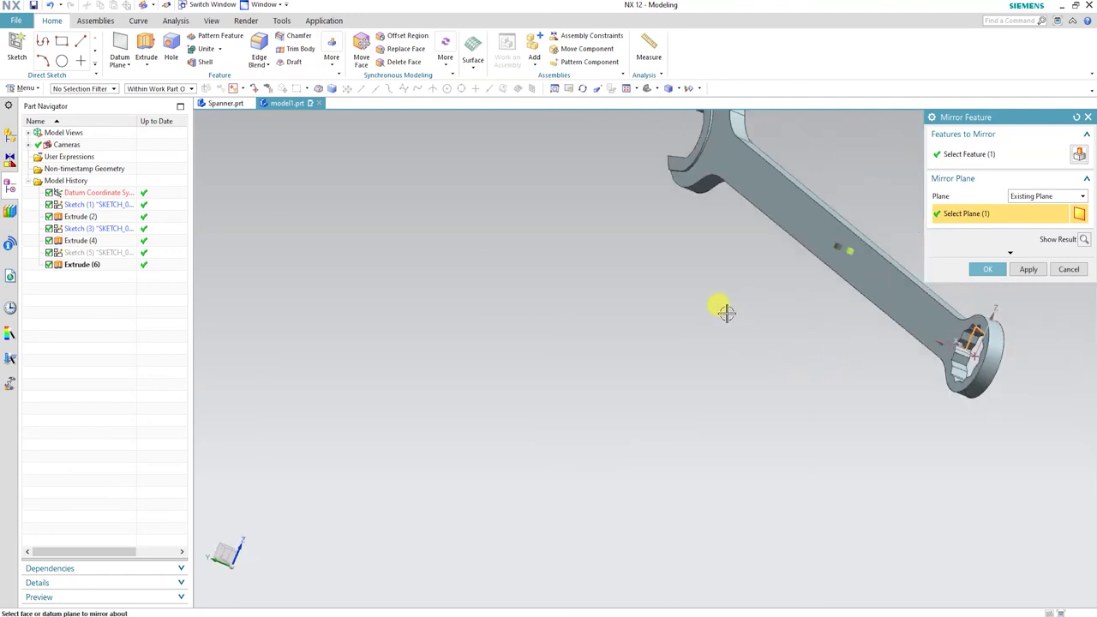
middle_click_drag(876, 254, 895, 208)
scroll(896, 208, "up", 4)
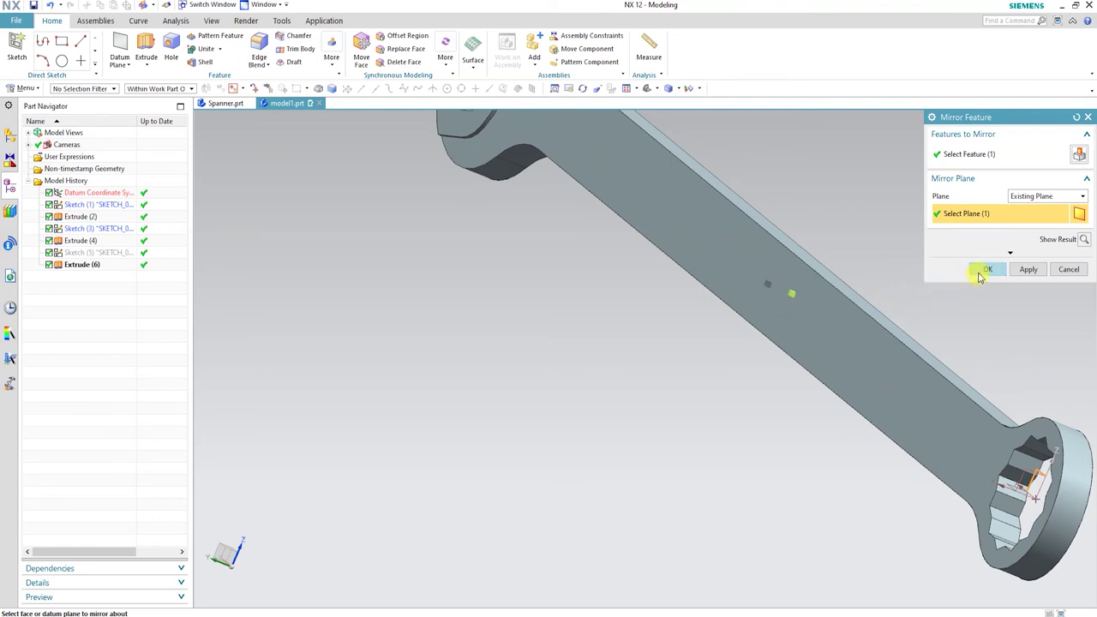
left_click(980, 274)
middle_click_drag(677, 294, 774, 273)
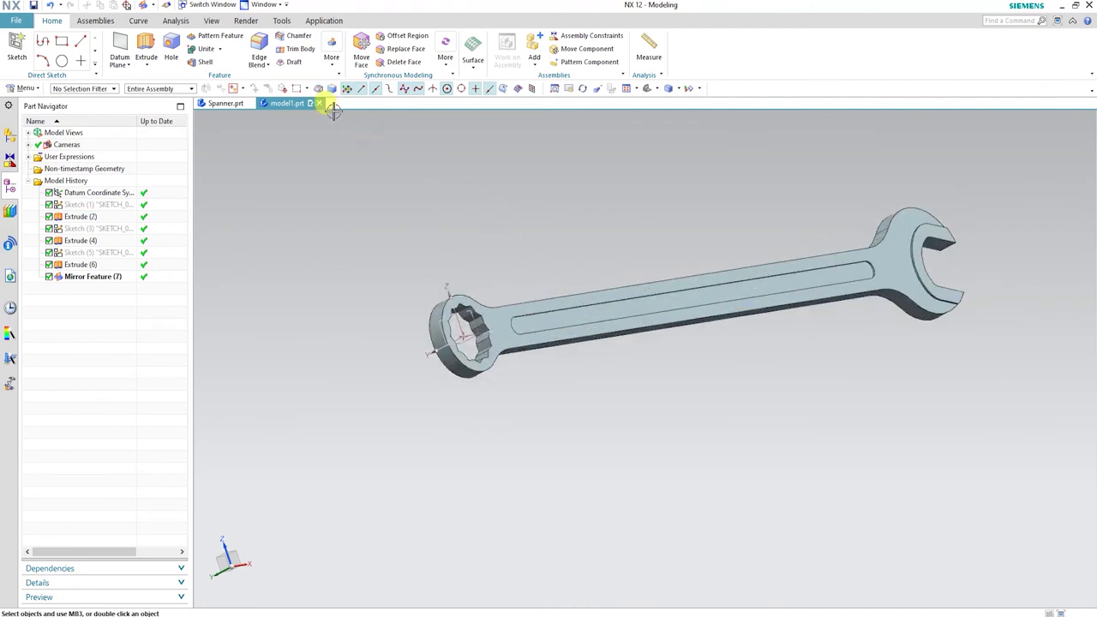
Round the spanner's lower and upper outer edge chains with a 0.75 mm edge blend.
left_click(257, 42)
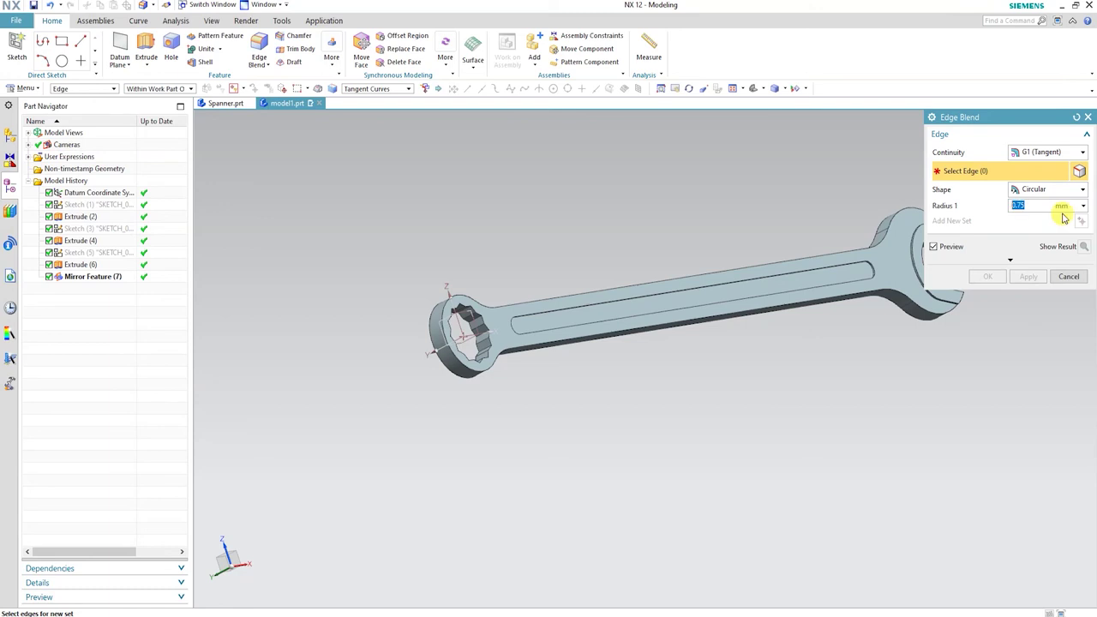
left_click(559, 338)
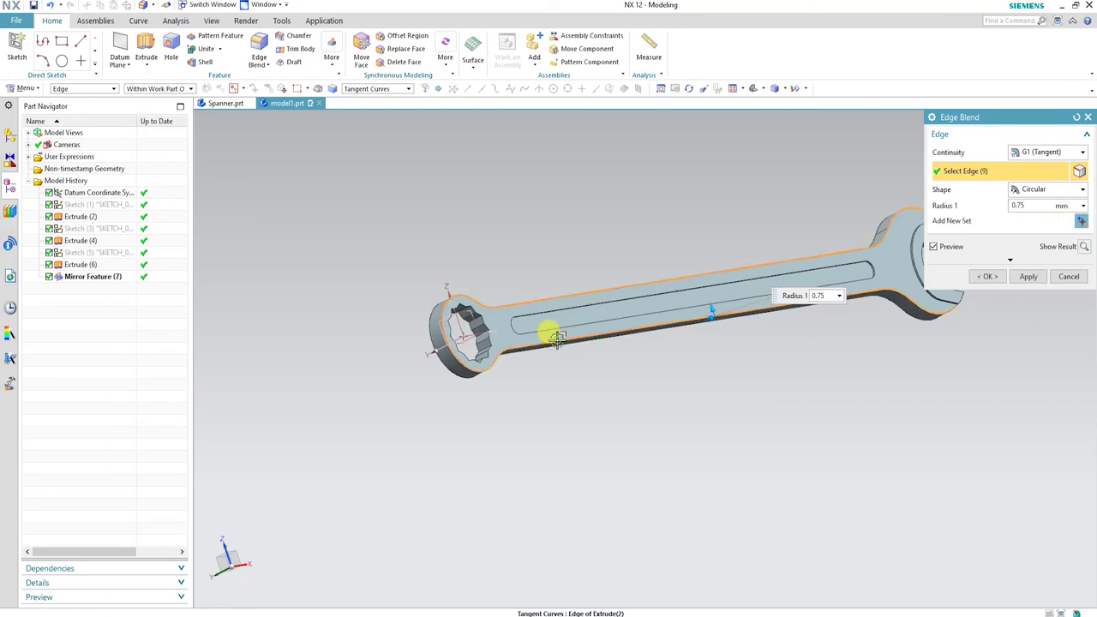
middle_click_drag(602, 375, 591, 301)
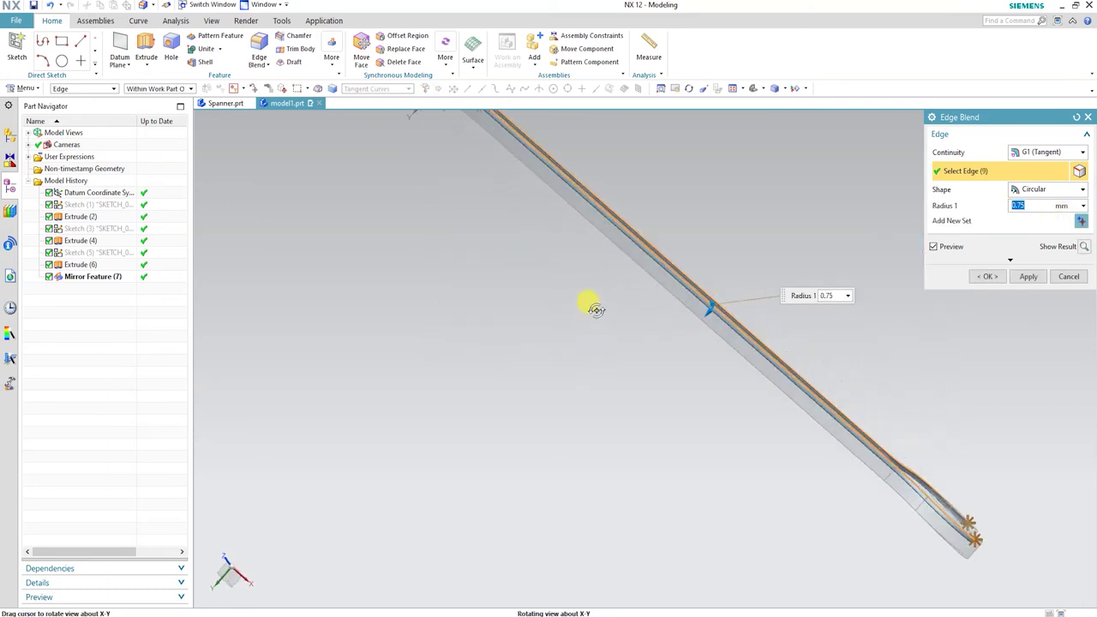
left_click(626, 248)
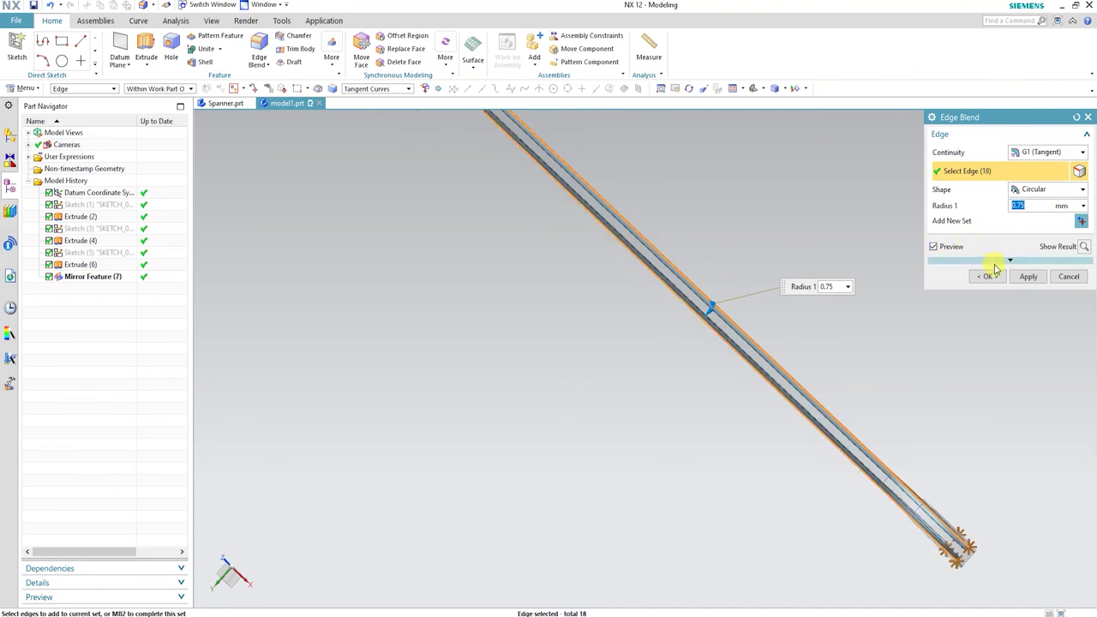
left_click(1027, 276)
middle_click_drag(680, 311, 529, 351)
scroll(506, 350, "down", 3)
scroll(746, 282, "up", 5)
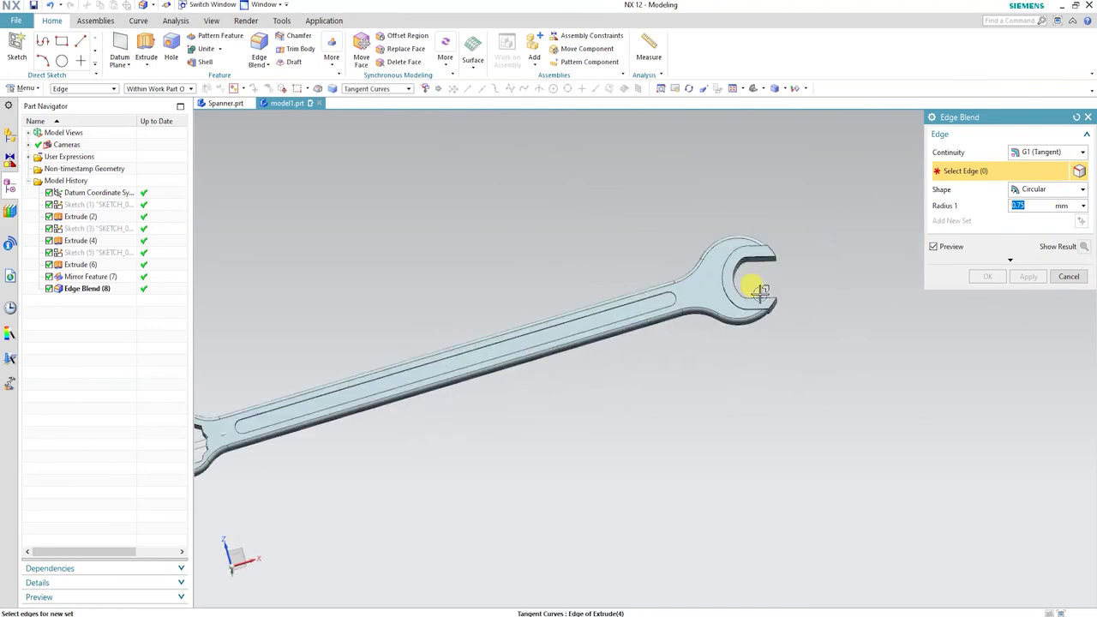
middle_click_drag(734, 294, 697, 354)
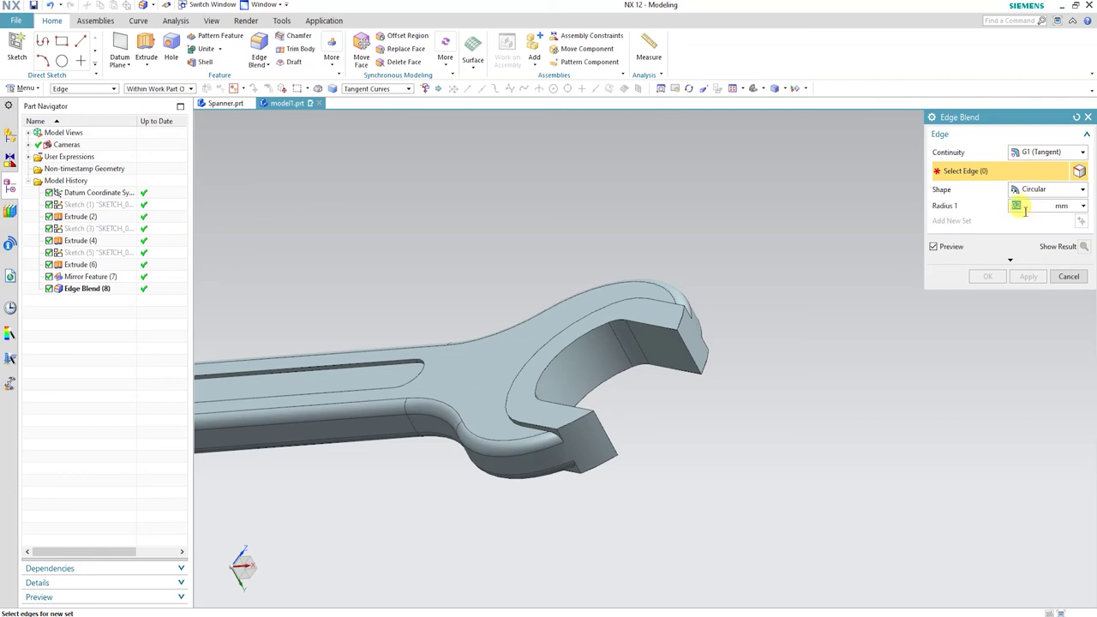
Fillet the jaw tip edges and inner jaw edge chains with a 0.2 mm radius.
left_click(680, 343)
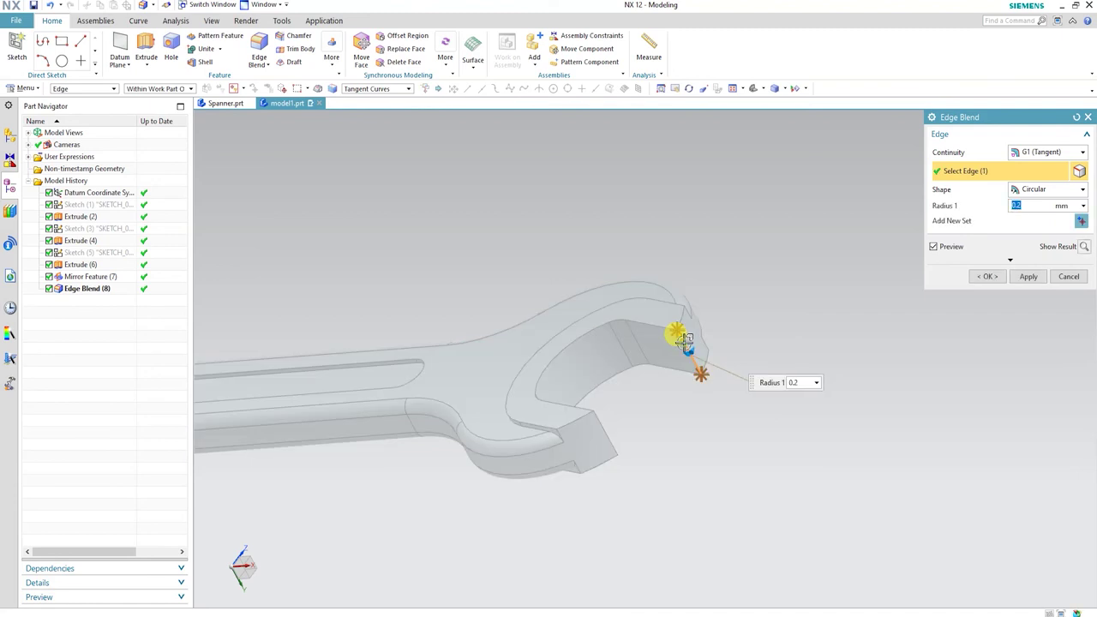
middle_click_drag(657, 402, 568, 438)
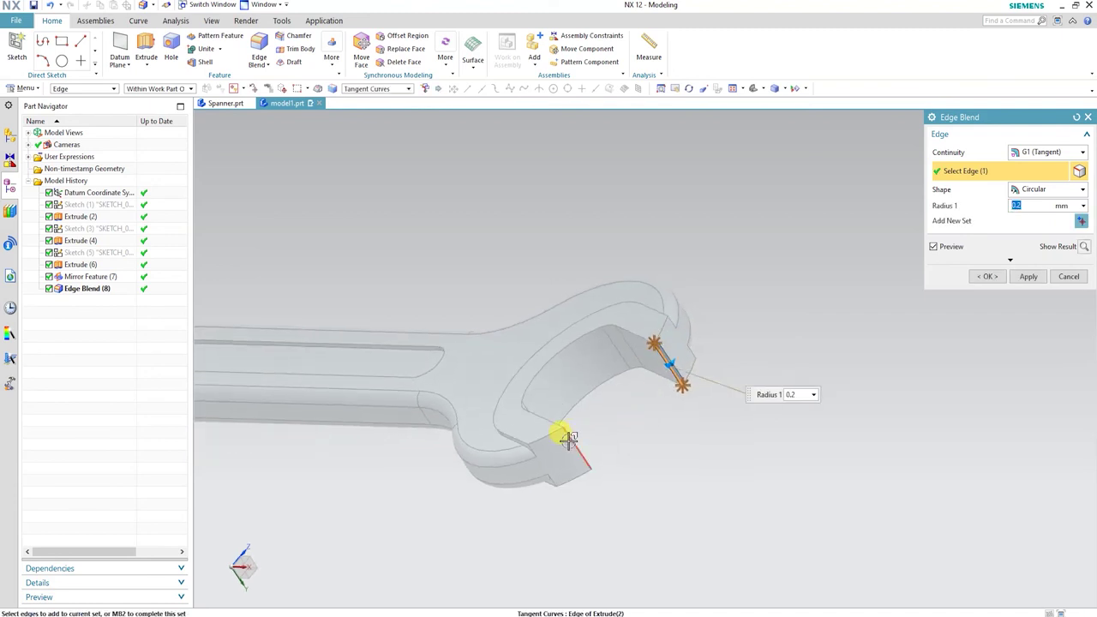
left_click(565, 432)
left_click(550, 418)
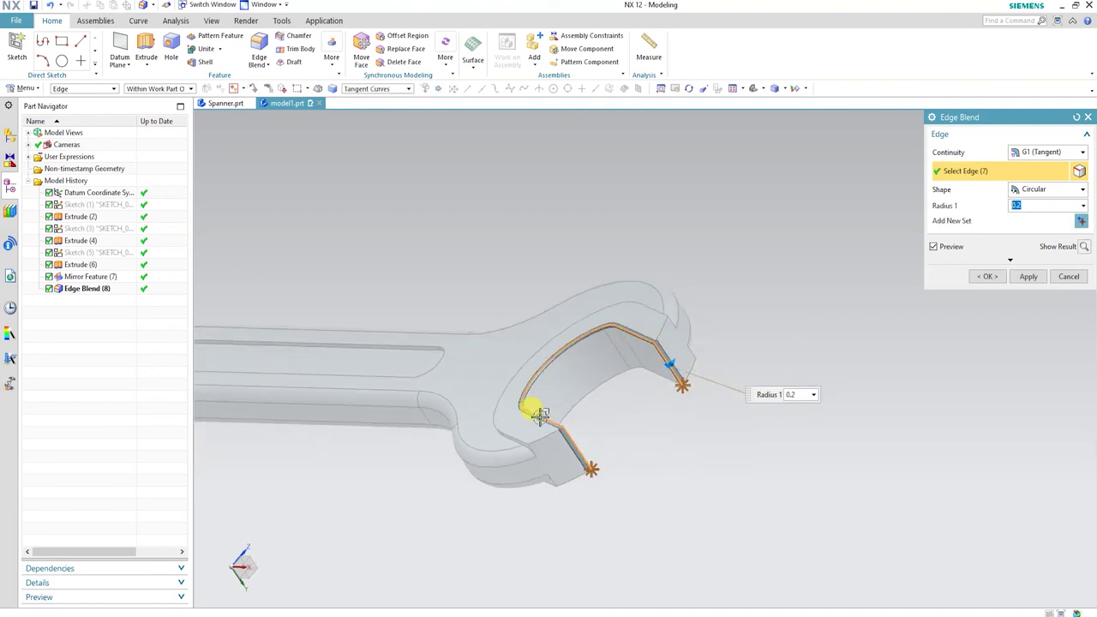
middle_click_drag(662, 459, 548, 304)
left_click(548, 304)
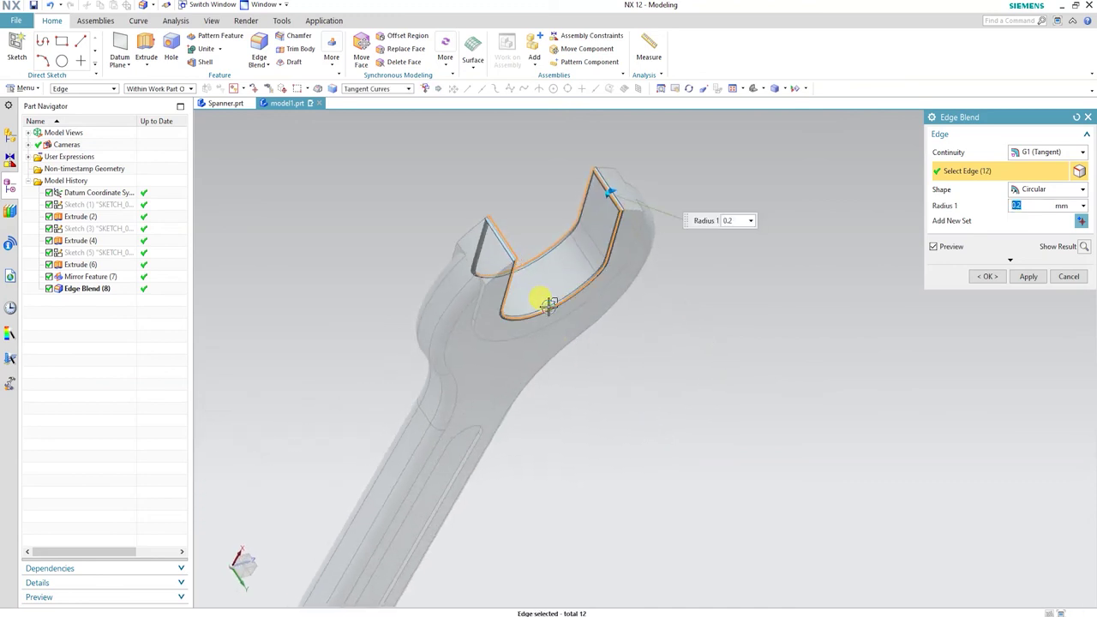
middle_click_drag(705, 325, 752, 335)
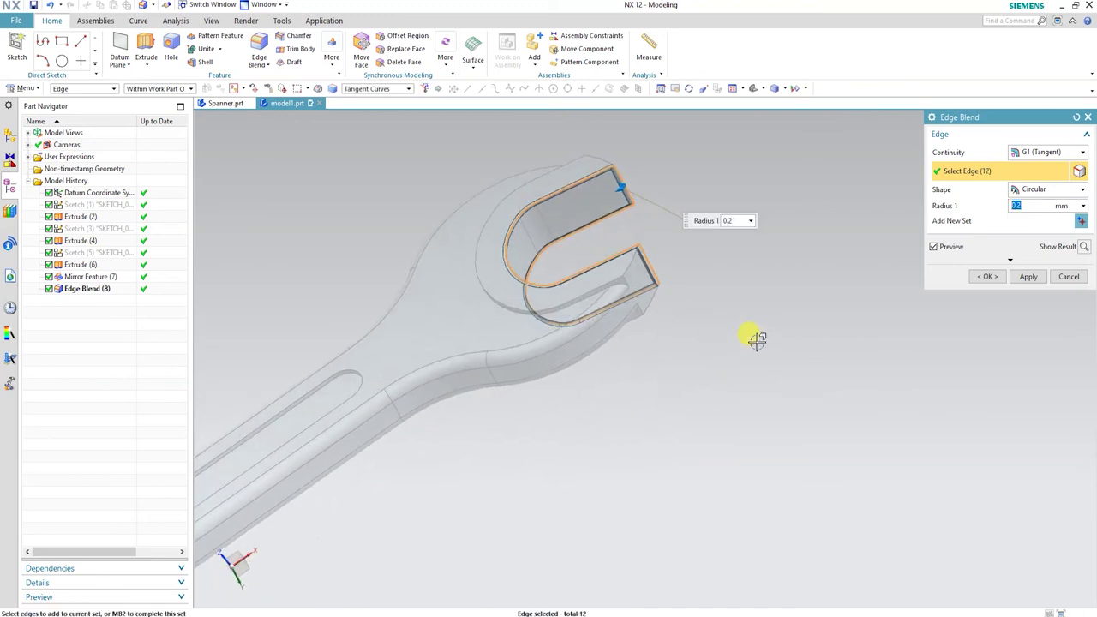
left_click(586, 292)
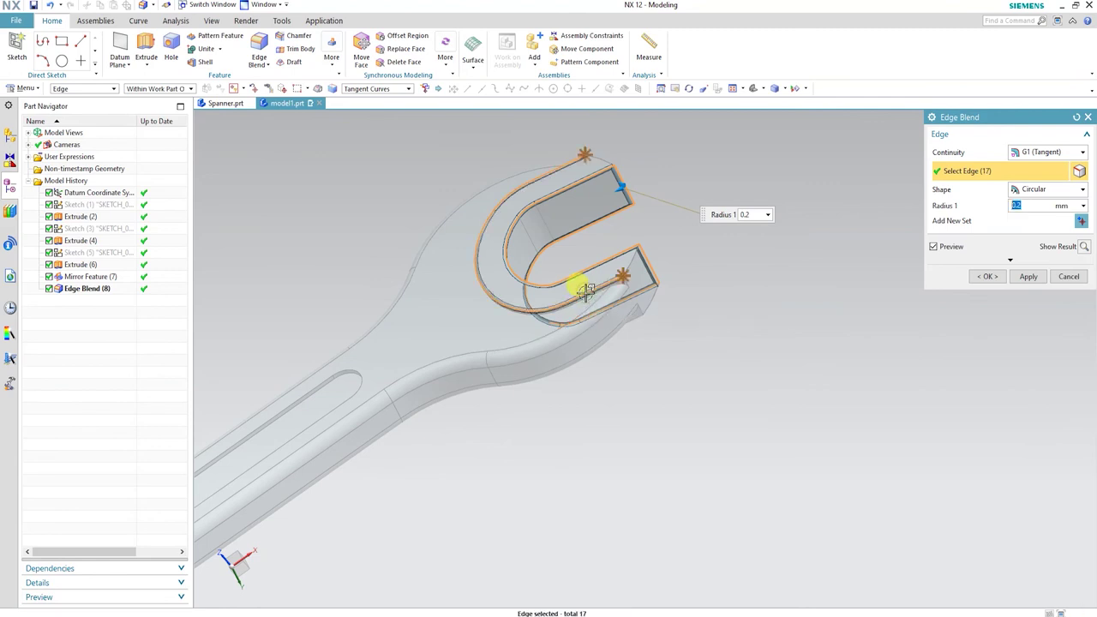
middle_click_drag(629, 365, 546, 275)
left_click(558, 273)
middle_click_drag(631, 351, 656, 360)
left_click(1020, 278)
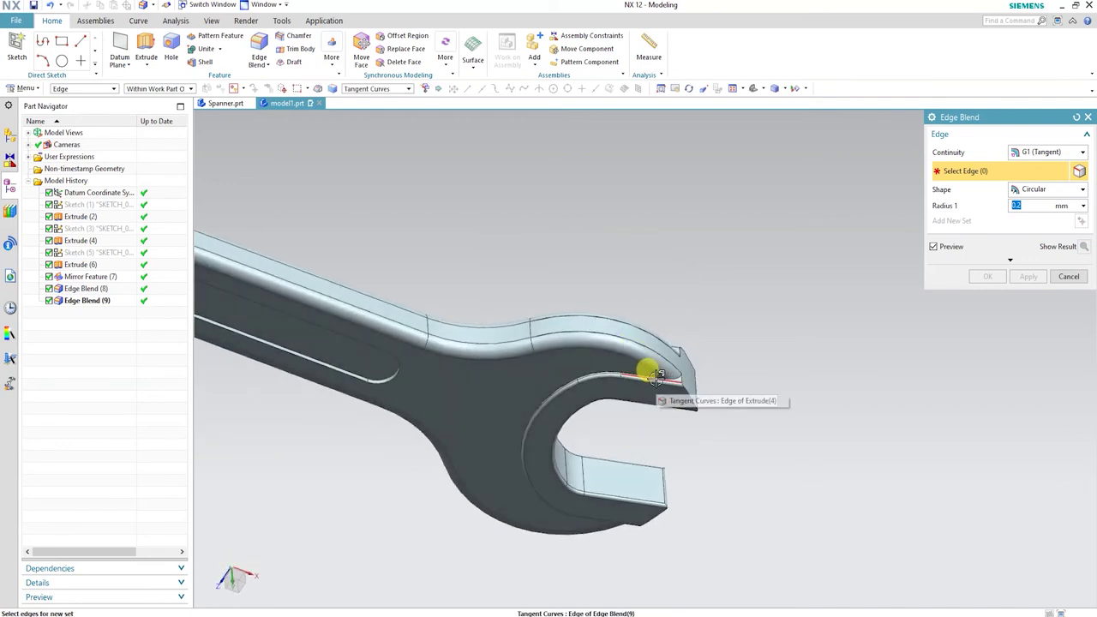
Blend two more jaw edge chains and the upper and lower slot outlines at 0.2 mm.
left_click(677, 375)
middle_click_drag(683, 390, 663, 294)
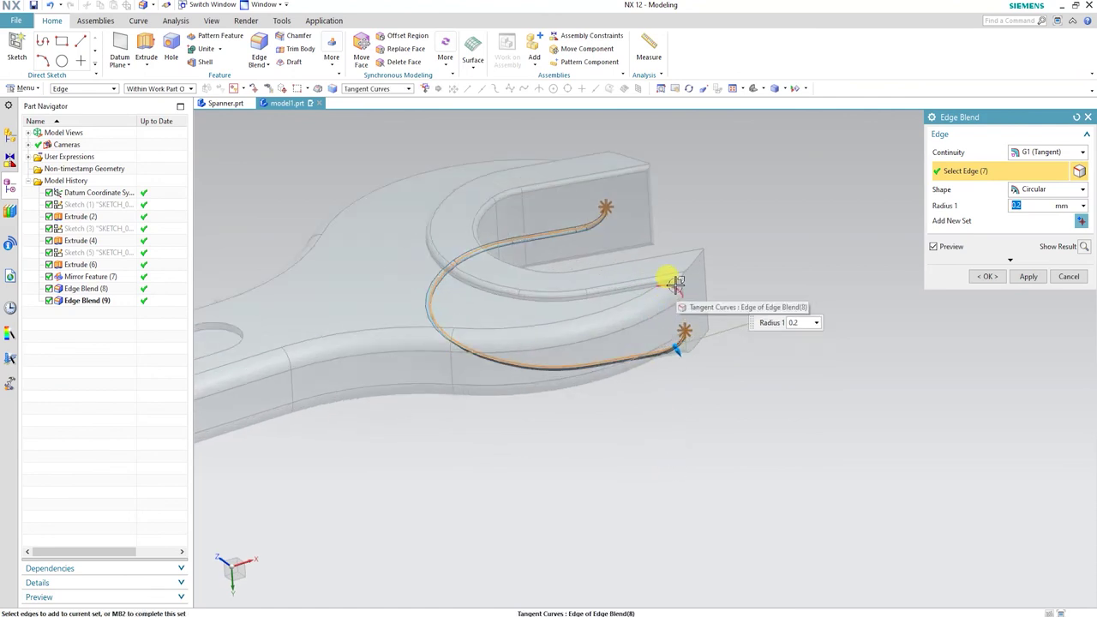
left_click(674, 281)
scroll(779, 283, "down", 2)
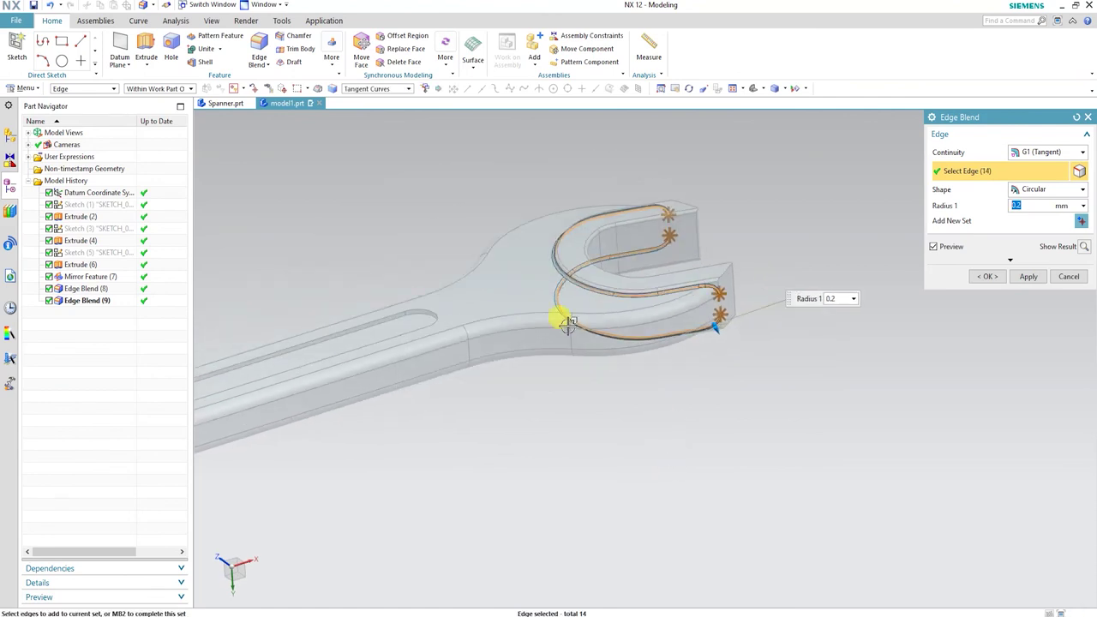
scroll(429, 318, "up", 2)
left_click(375, 315)
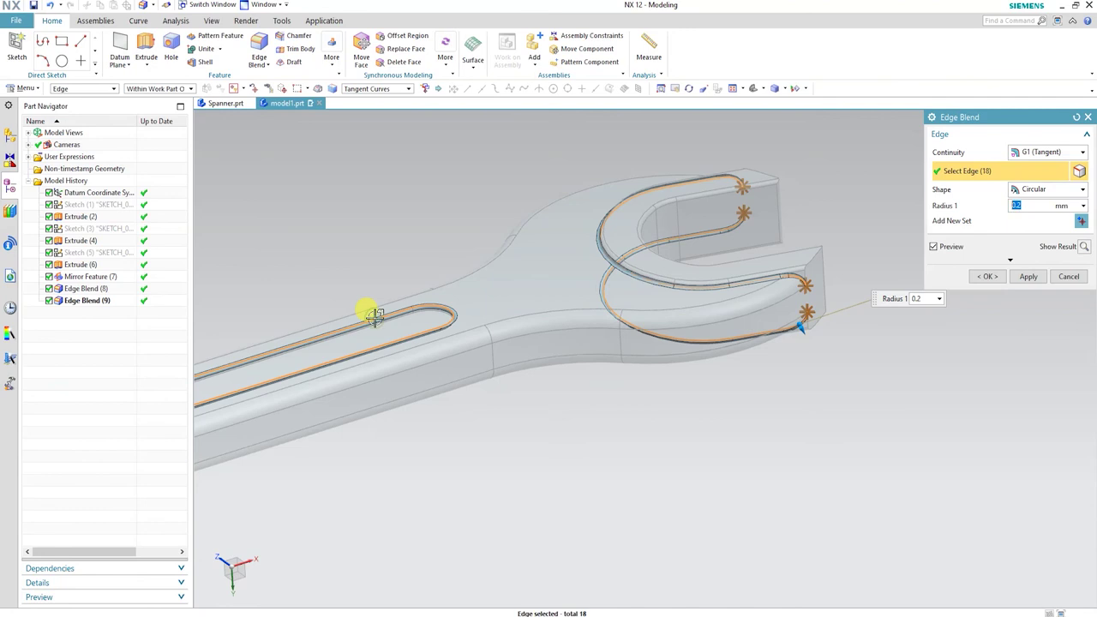
middle_click_drag(507, 400, 453, 441)
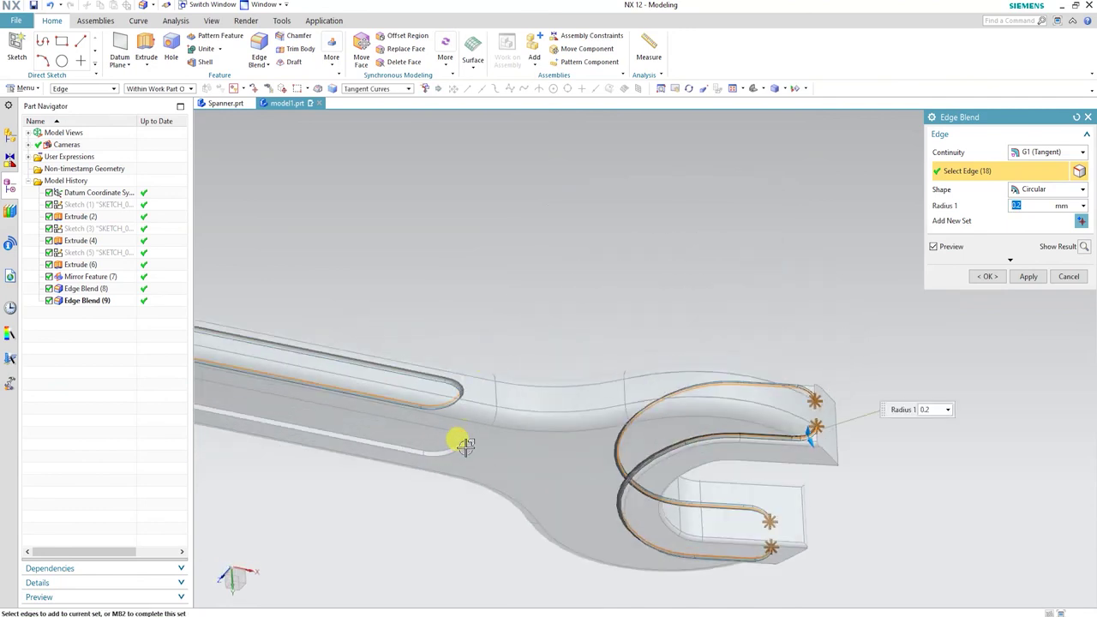
left_click(456, 441)
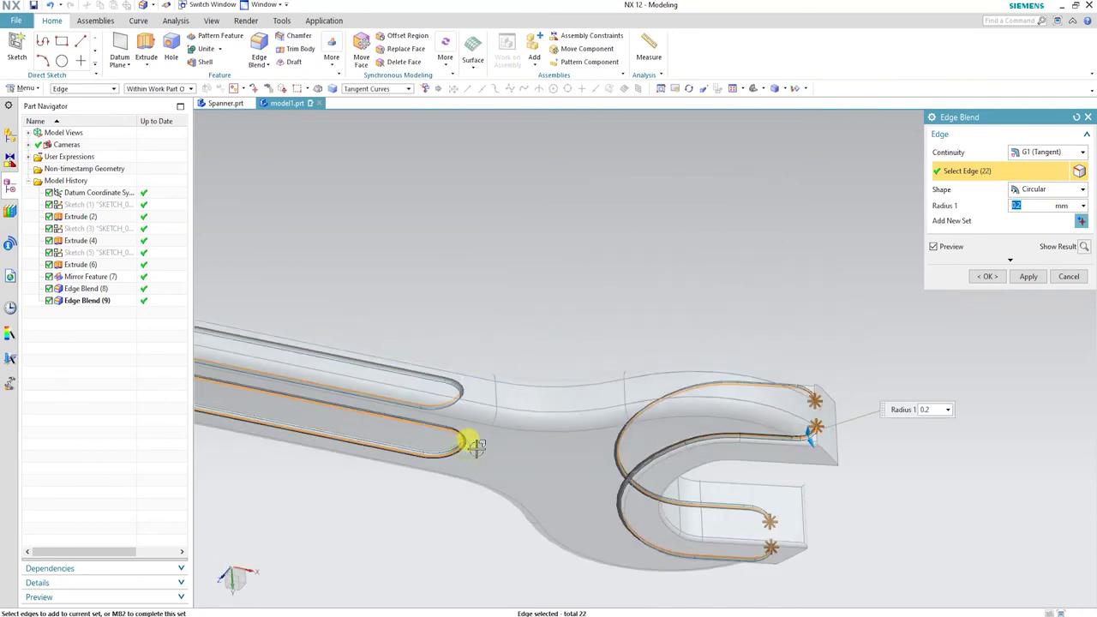
left_click(1028, 277)
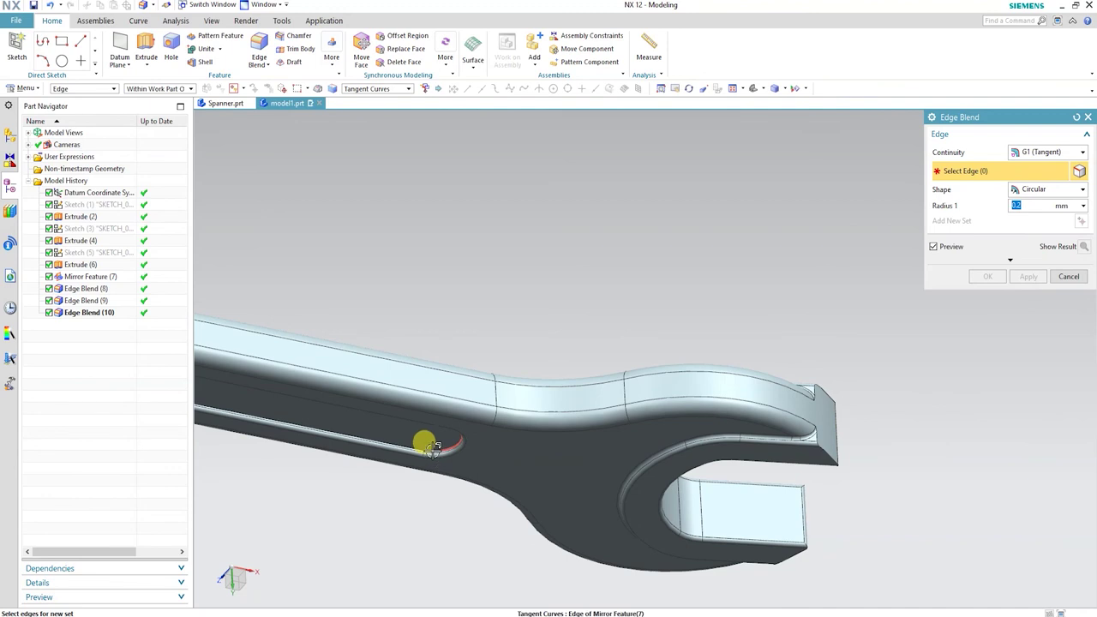
Fillet the remaining two slot edge chains, 8 edges in all, at 0.2 mm.
left_click(434, 447)
middle_click_drag(506, 421, 529, 450)
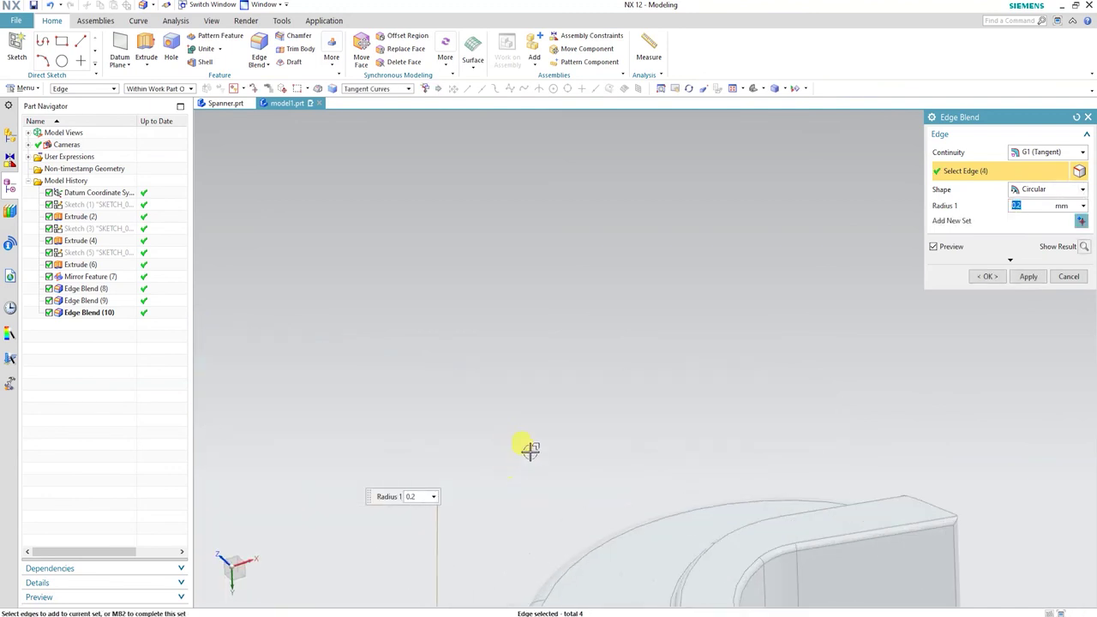
scroll(530, 450, "up", 5)
middle_click_drag(543, 382, 466, 503)
scroll(534, 455, "down", 6)
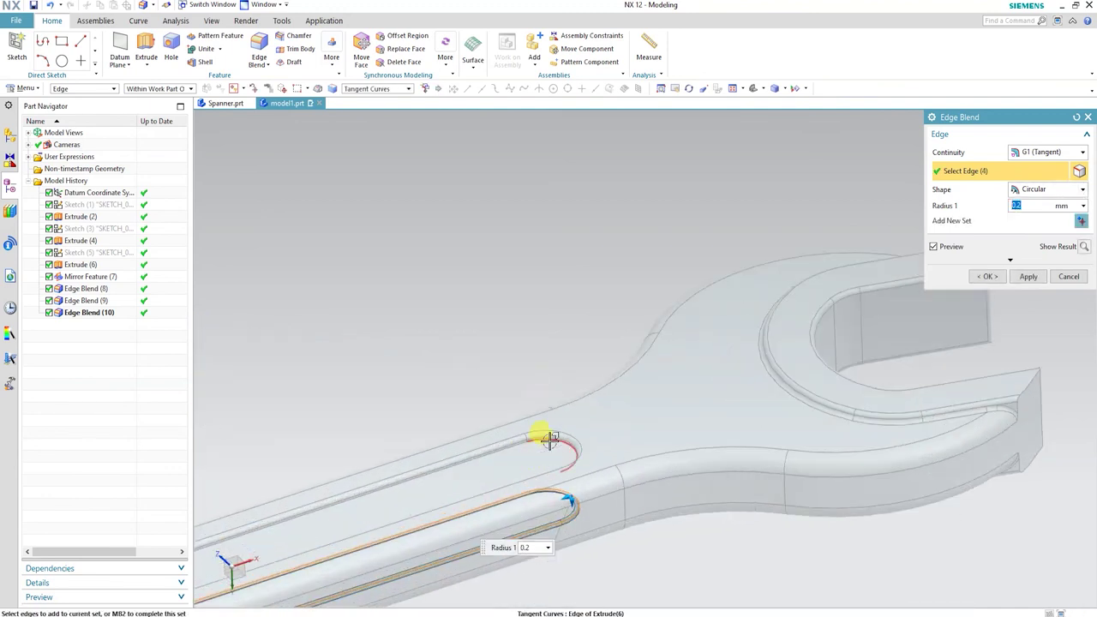
left_click(549, 438)
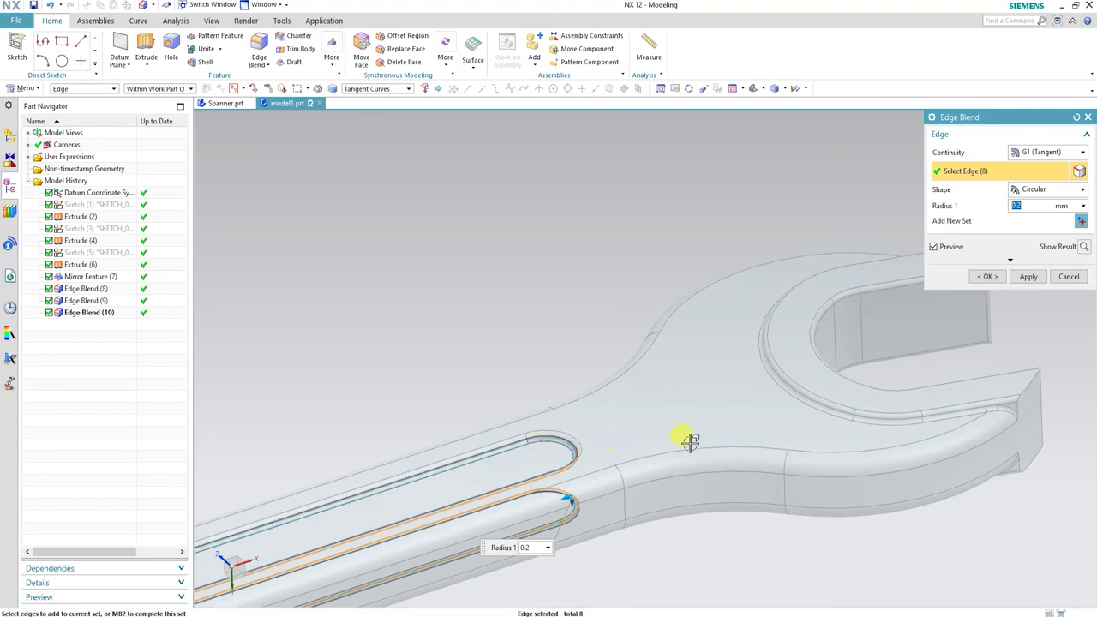
left_click(1028, 278)
scroll(553, 365, "up", 4)
middle_click_drag(673, 379, 629, 394)
scroll(625, 455, "down", 5)
middle_click_drag(615, 467, 642, 382)
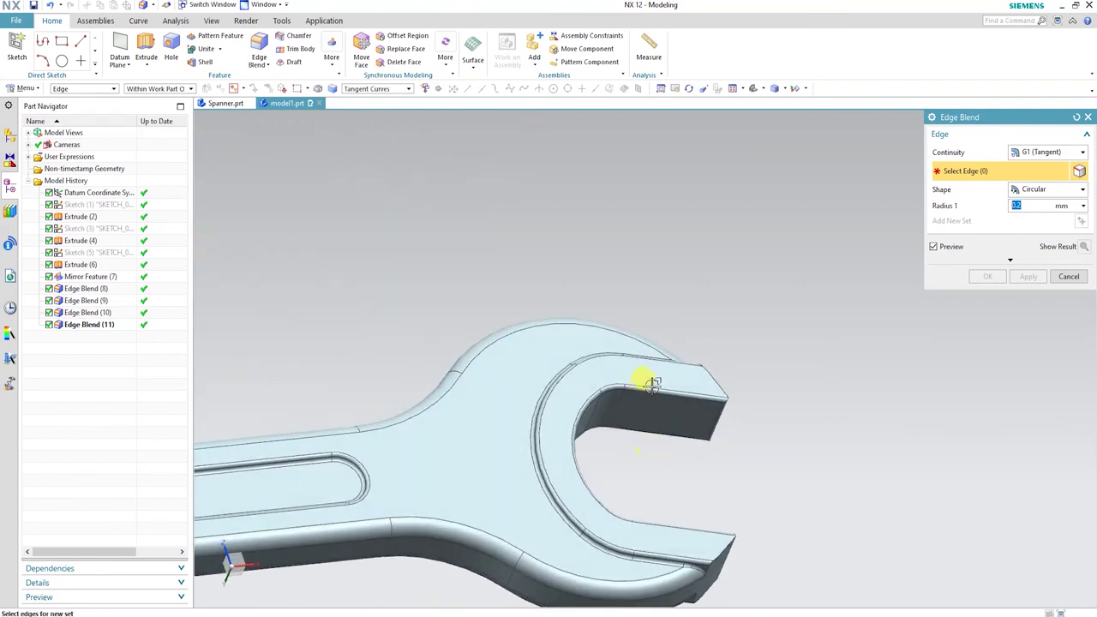
Select the ring socket's vertical corner edges around the socket for a 0.2 mm blend.
scroll(642, 381, "down", 5)
middle_click_drag(467, 429, 398, 435)
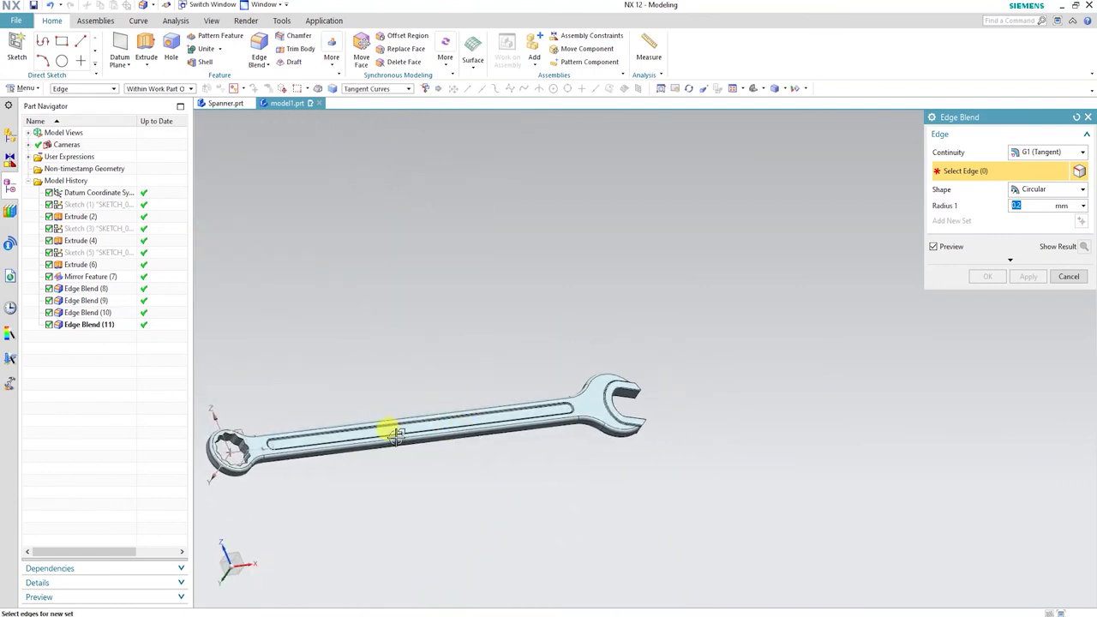
scroll(208, 436, "up", 5)
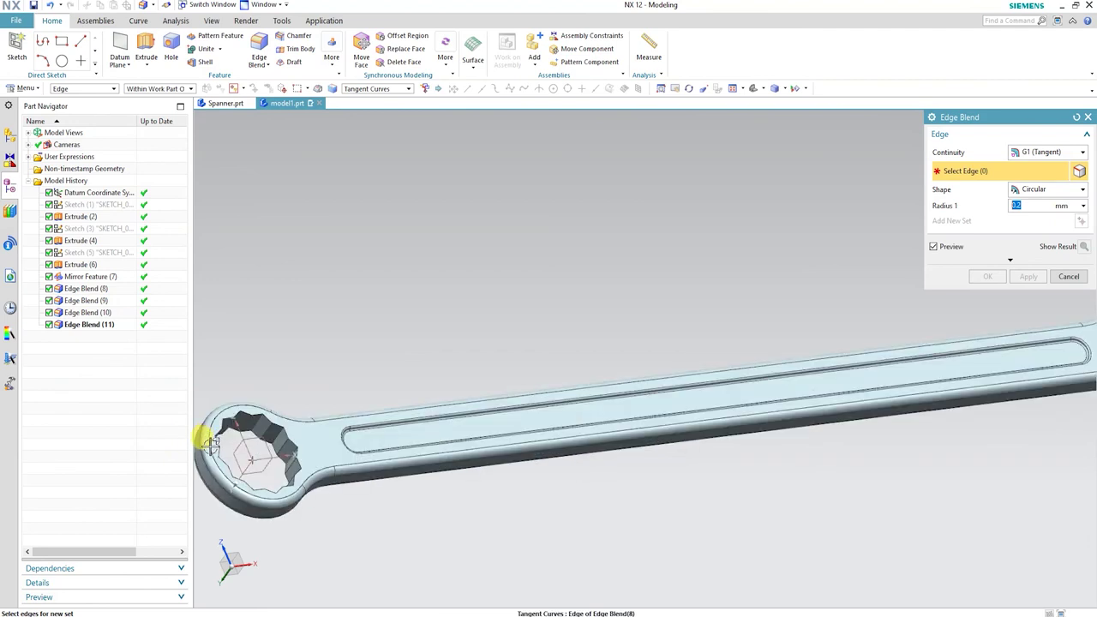
middle_click_drag(282, 454, 396, 307)
scroll(418, 318, "up", 2)
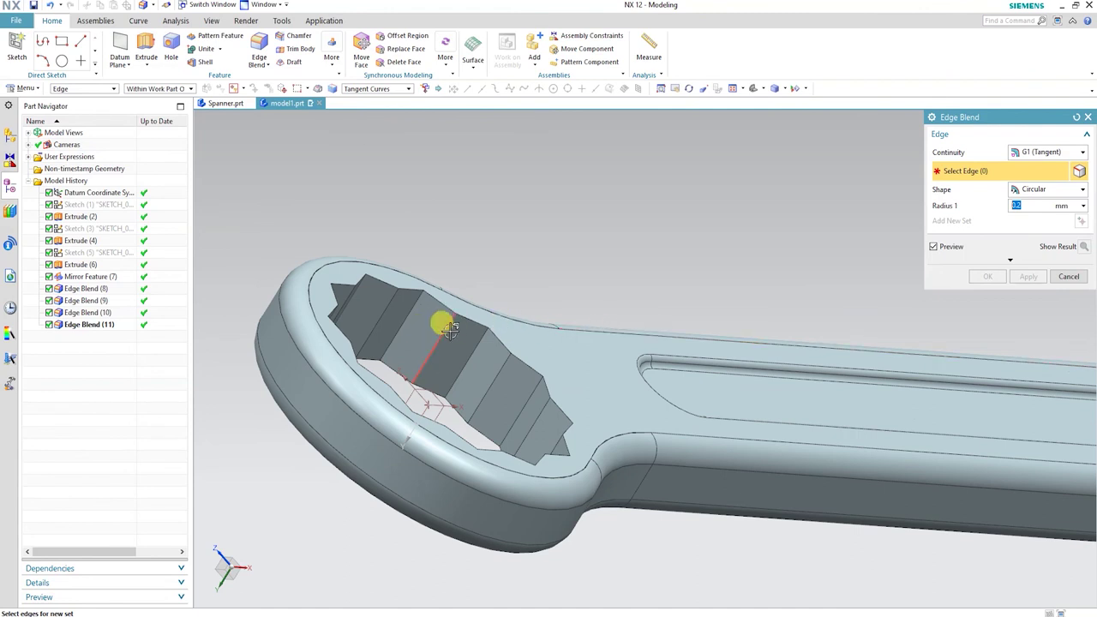
left_click(449, 328)
left_click(413, 309)
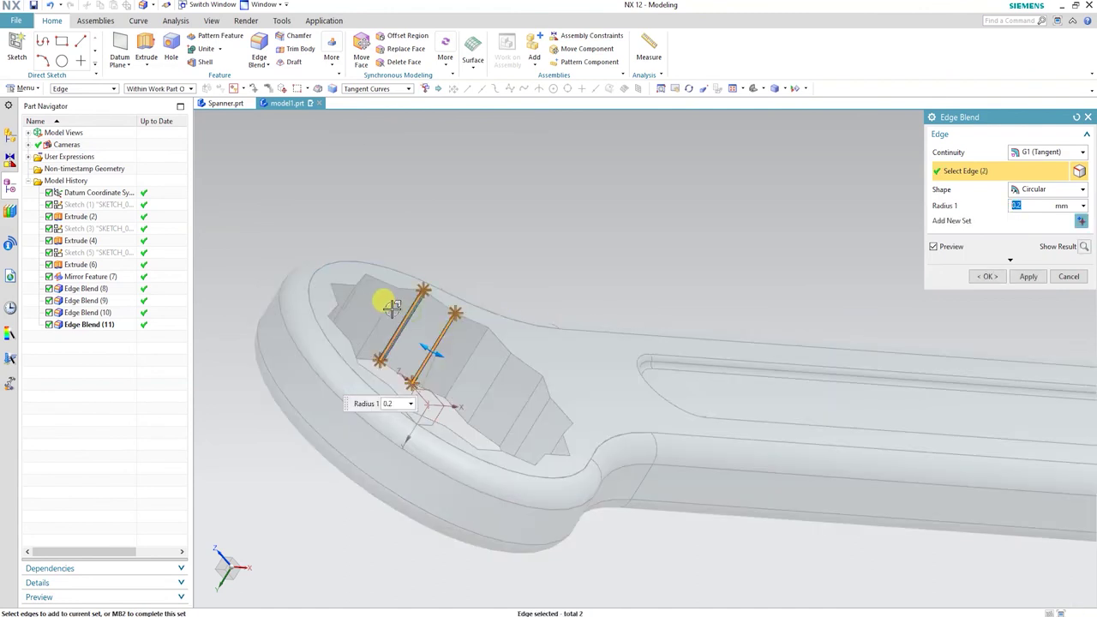
left_click(386, 303)
middle_click_drag(386, 303, 328, 314)
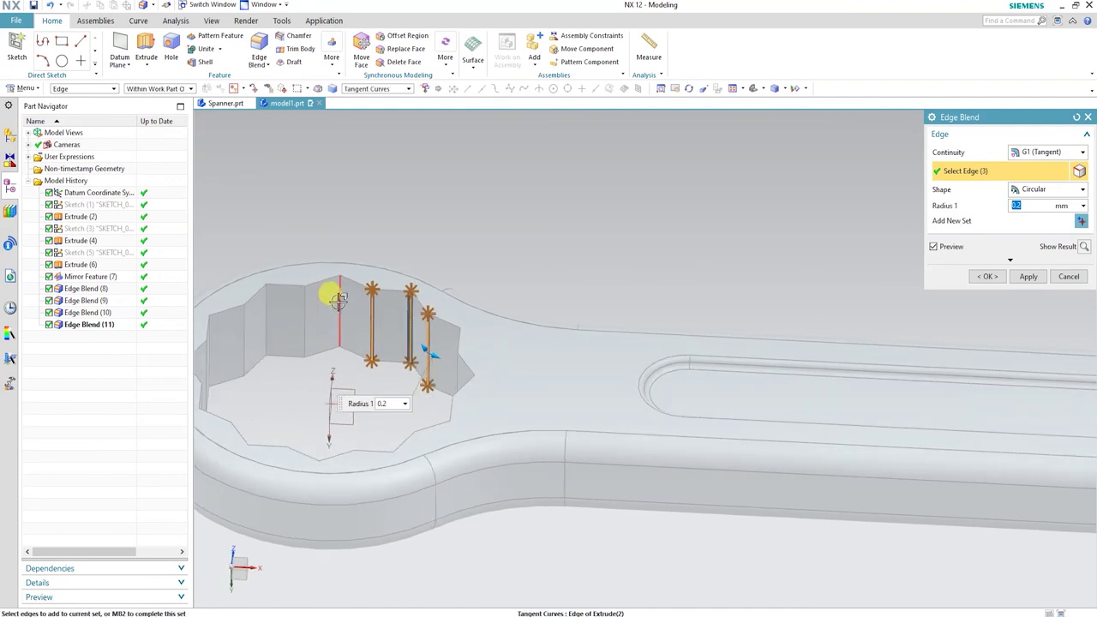
left_click(339, 299)
left_click(304, 326)
left_click(266, 324)
left_click(240, 319)
left_click(225, 339)
left_click(205, 356)
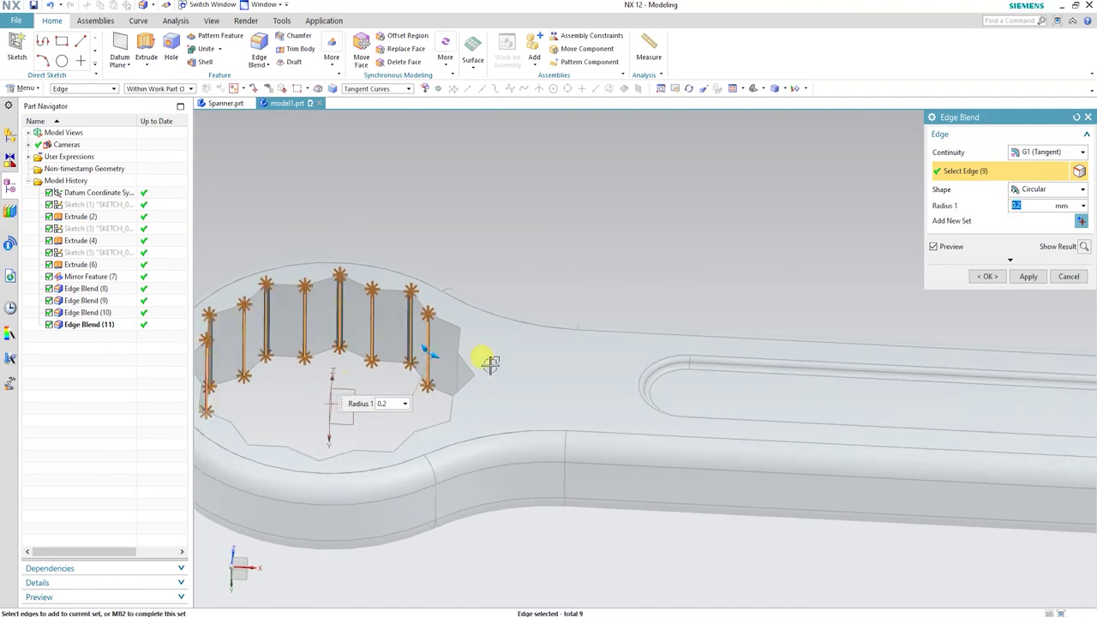
middle_click_drag(482, 360, 453, 373)
left_click(460, 378)
left_click(489, 404)
left_click(511, 441)
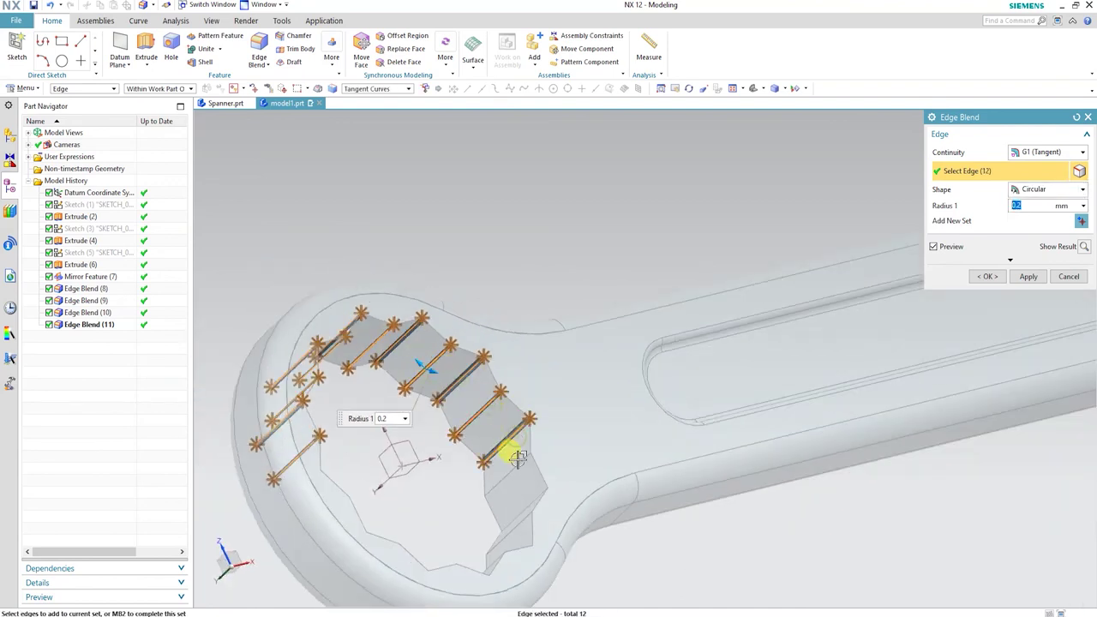
Add the remaining socket edges from a near-top view and apply as Edge Blend (12).
middle_click_drag(528, 501, 478, 194)
left_click(531, 174)
scroll(517, 147, "down", 2)
scroll(507, 177, "up", 2)
left_click(479, 194)
left_click(446, 180)
left_click(399, 172)
left_click(353, 171)
left_click(316, 176)
left_click(261, 192)
middle_click_drag(253, 194, 278, 249)
left_click(278, 248)
left_click(1028, 276)
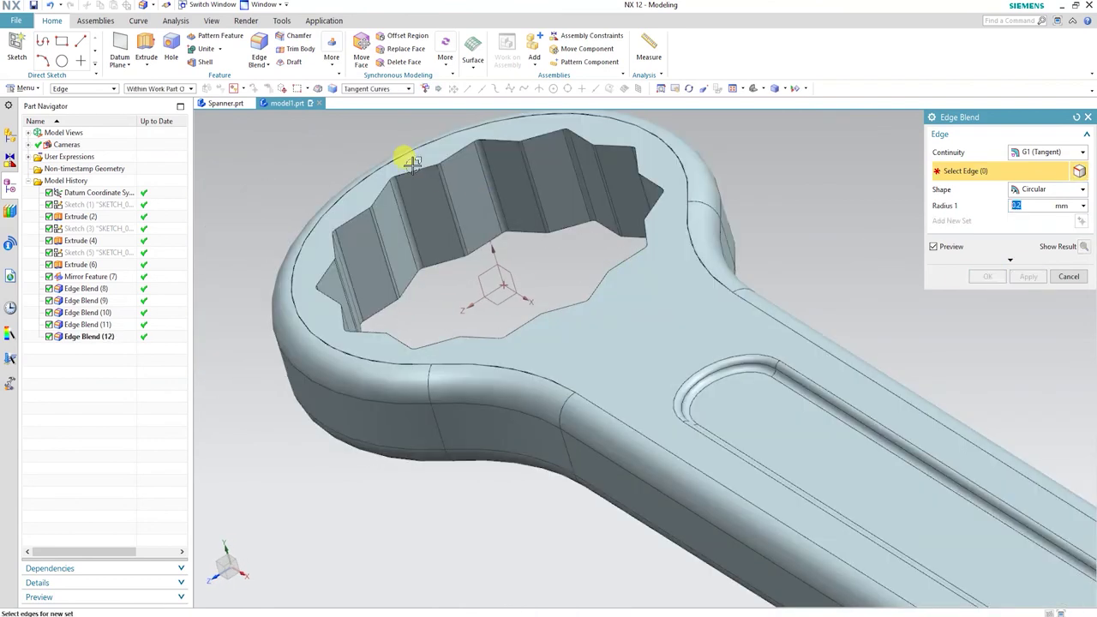
Blend the leftover inner socket edges at 0.2 mm, finishing as Edge Blend (13).
left_click(599, 240)
scroll(700, 265, "up", 3)
left_click(987, 276)
scroll(558, 262, "down", 5)
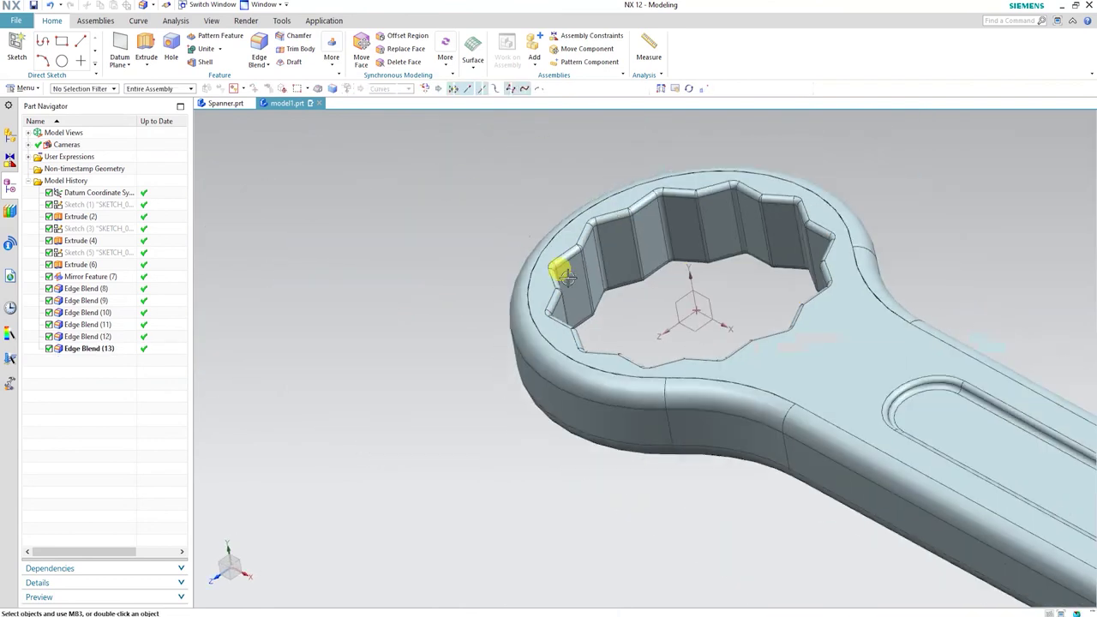
Orbit to inspect the blended socket, then set the spanner to the front view.
middle_click_drag(563, 265, 553, 345)
scroll(472, 336, "down", 3)
mouse_move(472, 335)
middle_mouse_down()
mouse_move(774, 396)
mouse_move(808, 271)
mouse_move(666, 372)
mouse_move(649, 372)
middle_mouse_up()
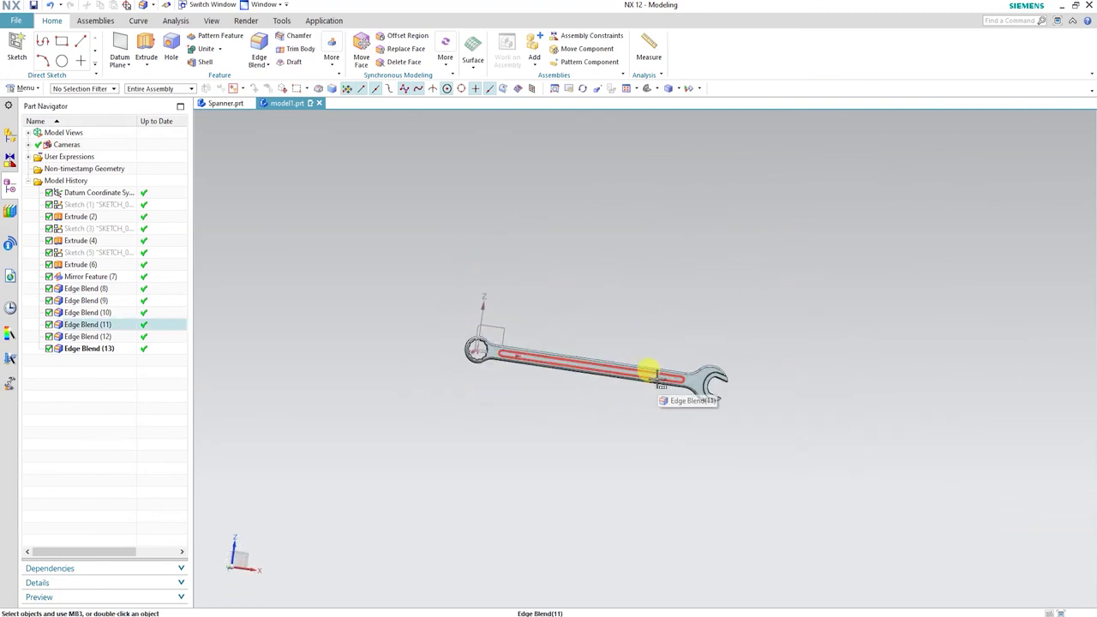
key("ctrl+alt+f")
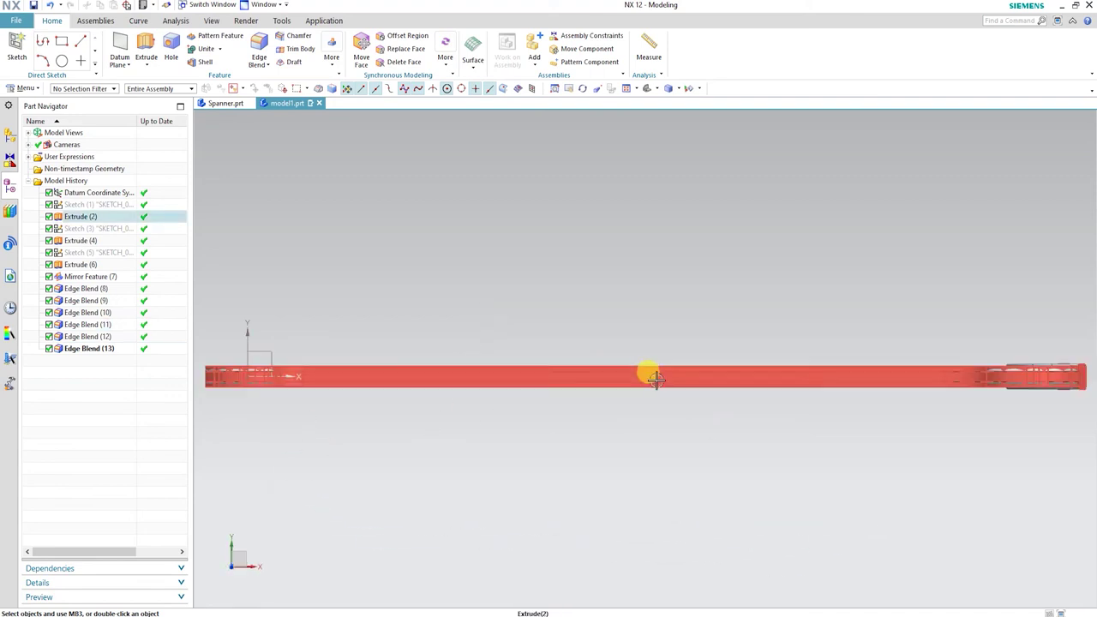
key("ctrl+alt+f")
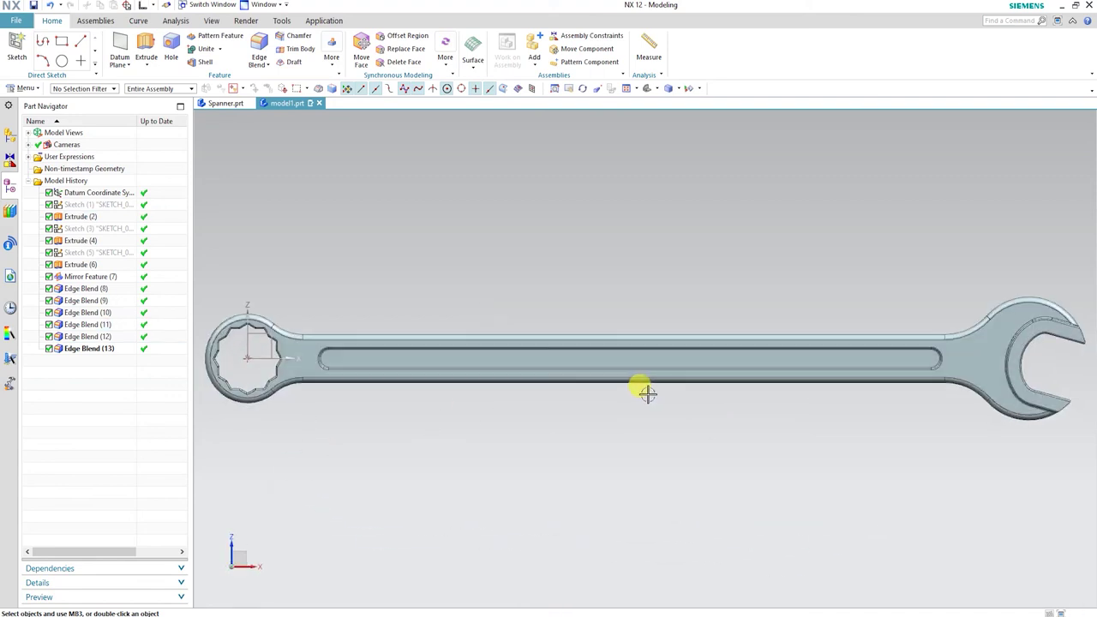
scroll(649, 394, "down", 3)
middle_click_drag(697, 449, 806, 350)
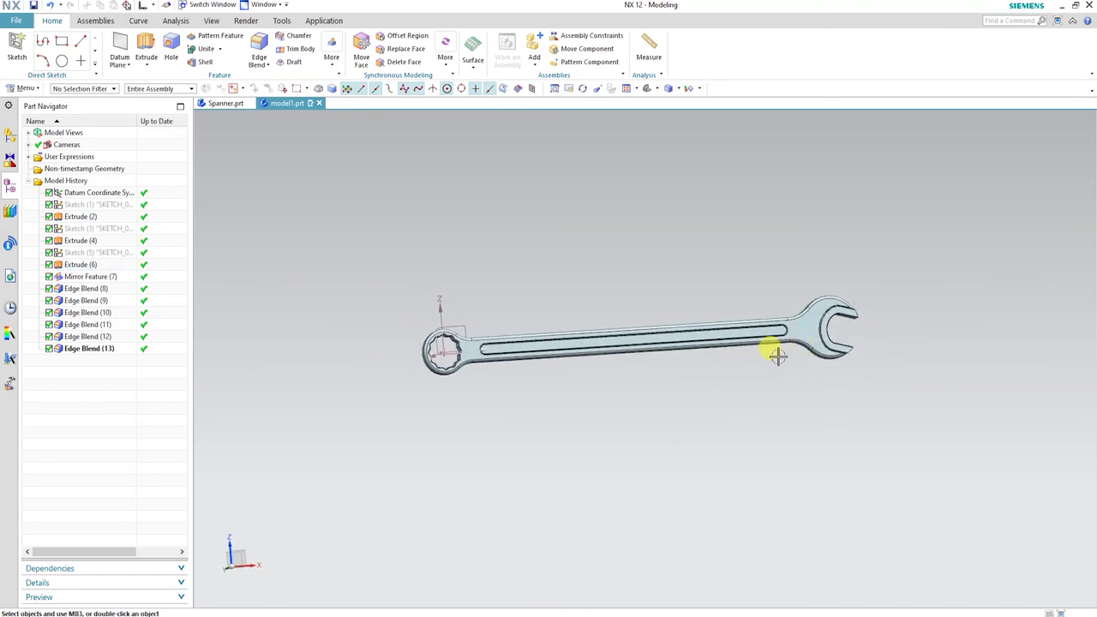
Hide the datum coordinate systems and fit the whole spanner front-on.
key("ctrl+w")
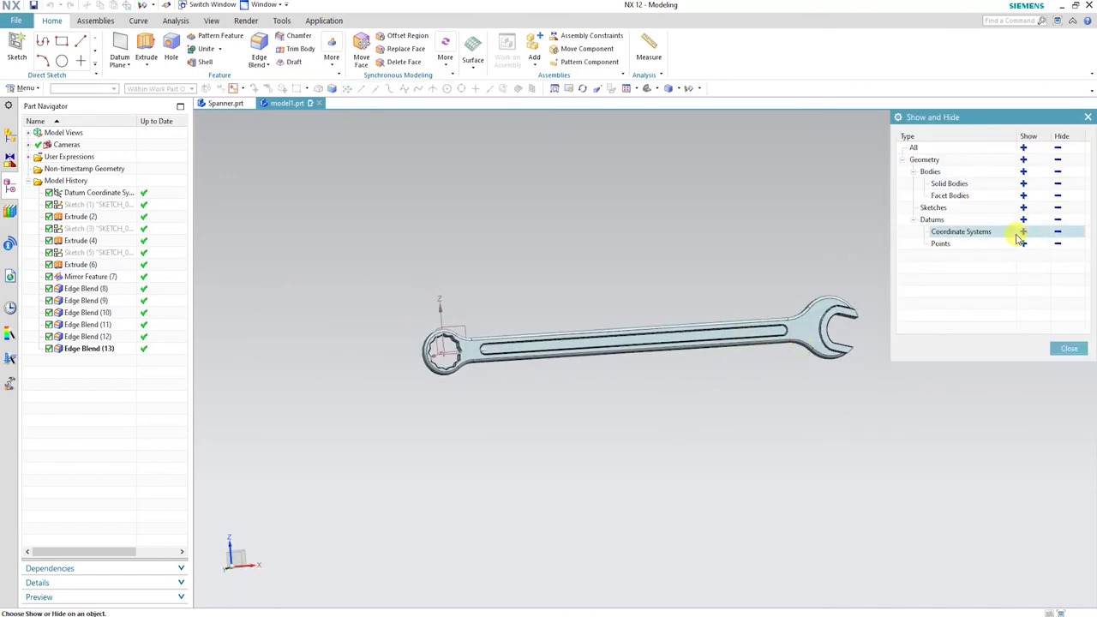
left_click(1058, 221)
key("Escape")
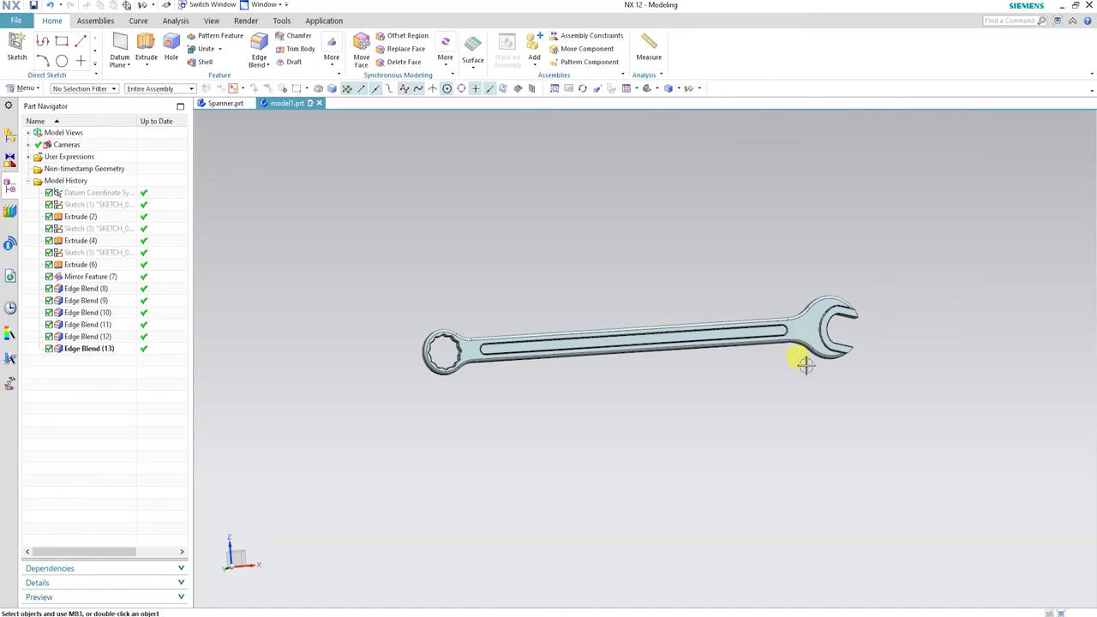
key("ctrl+alt+f")
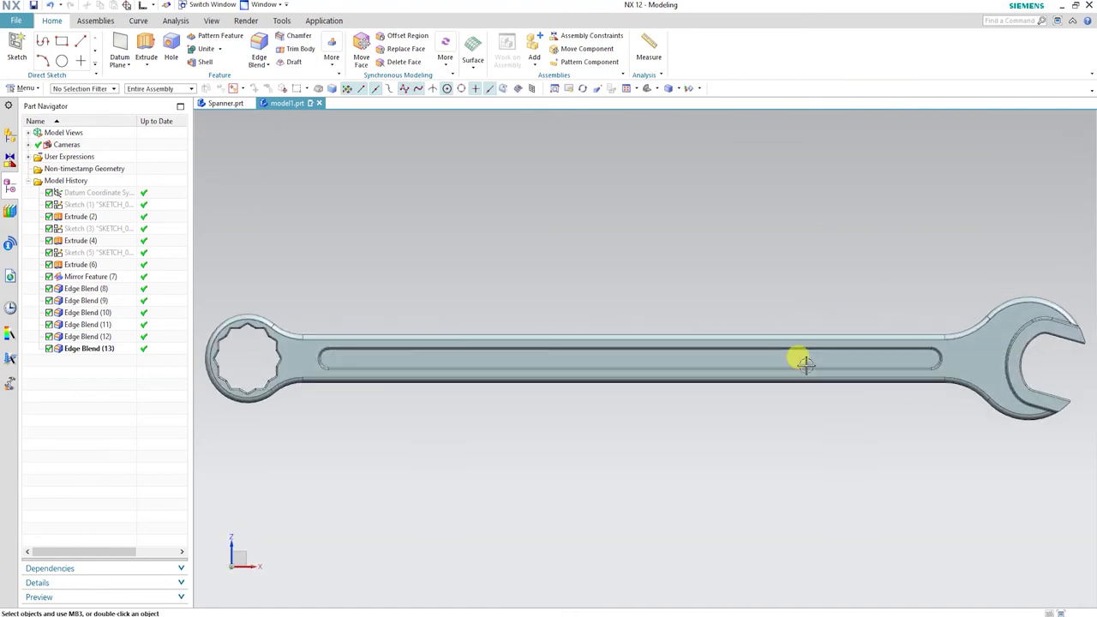
scroll(626, 327, "down", 2)
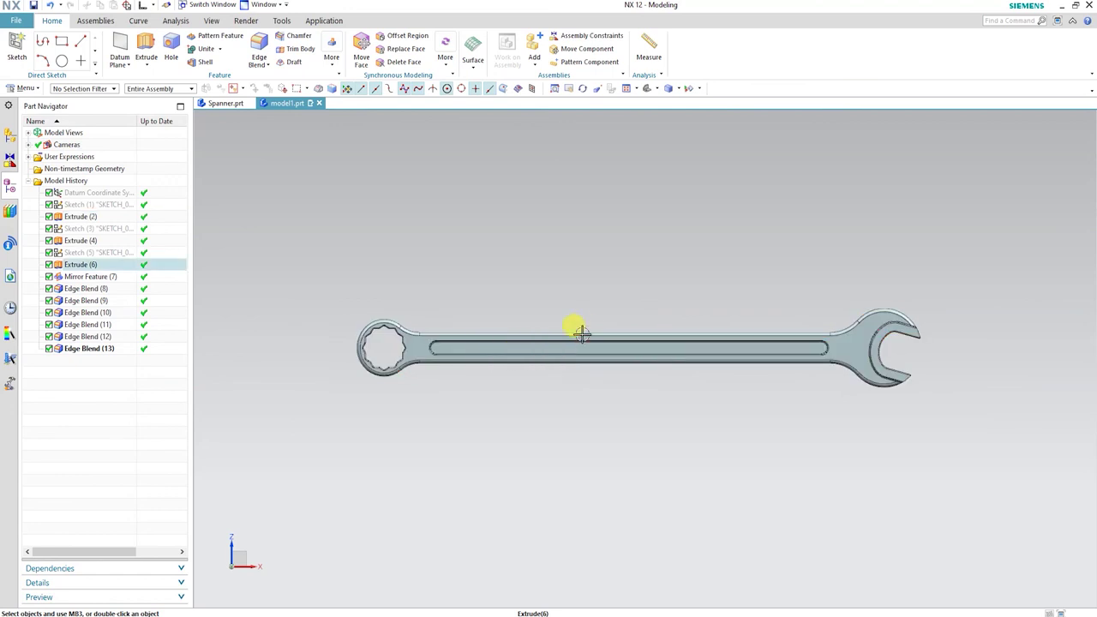
middle_click_drag(597, 324, 678, 343)
scroll(690, 341, "up", 2)
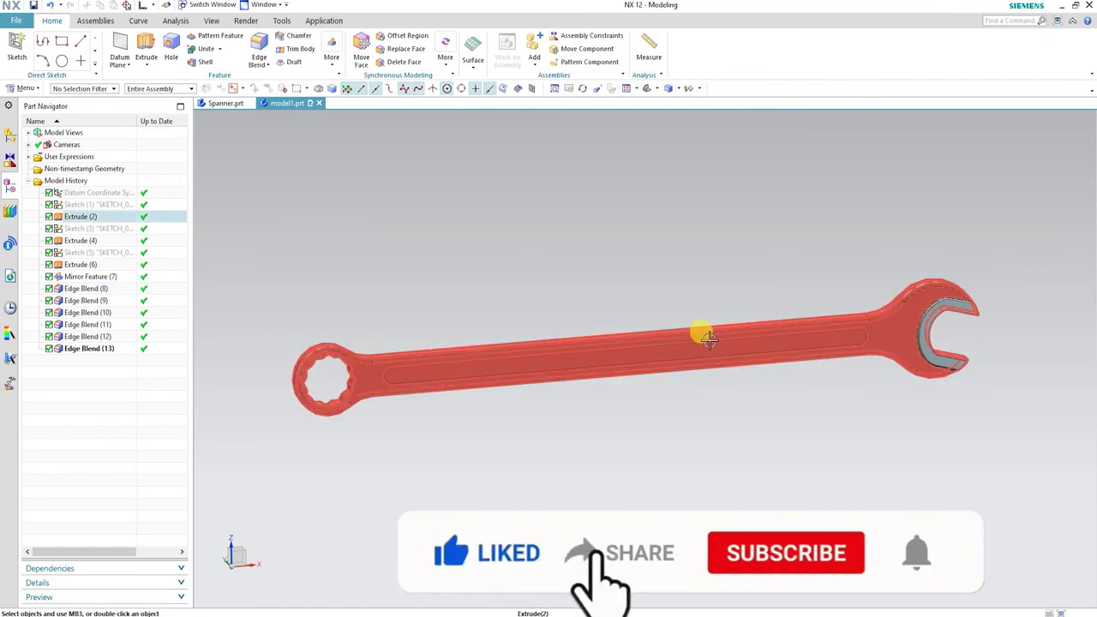
middle_click_drag(733, 363, 674, 375)
middle_click_drag(608, 387, 874, 289)
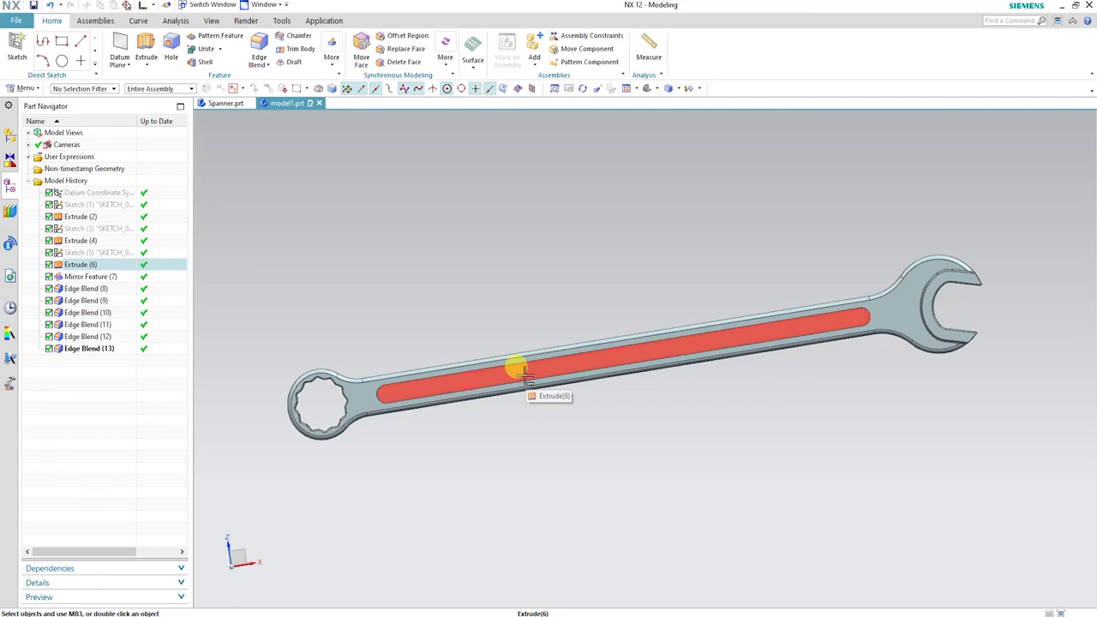
mouse_move(690, 333)
middle_mouse_down()
mouse_move(656, 345)
mouse_move(676, 352)
mouse_move(700, 336)
middle_mouse_up()
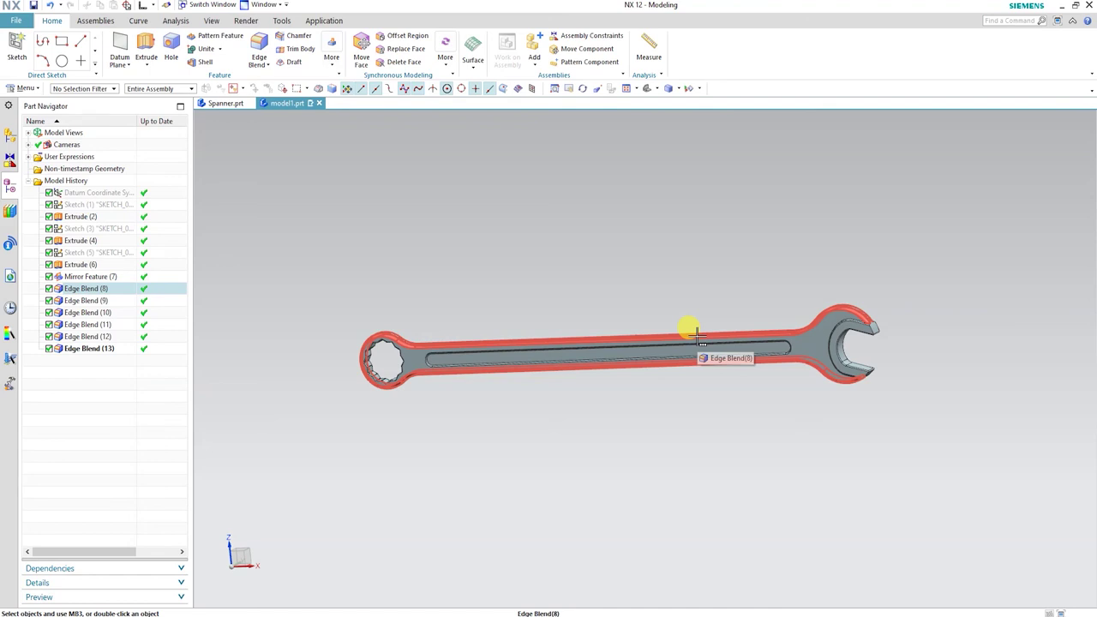
middle_click_drag(786, 349, 842, 342)
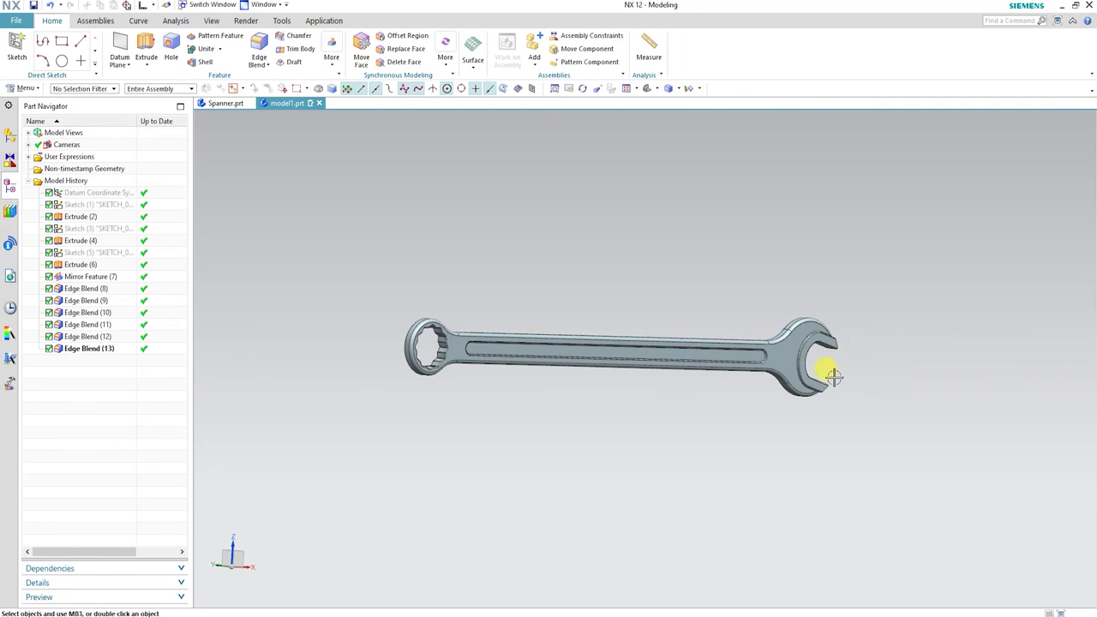
middle_click_drag(823, 375, 788, 370)
mouse_move(708, 360)
middle_mouse_down()
mouse_move(749, 375)
mouse_move(719, 376)
middle_mouse_up()
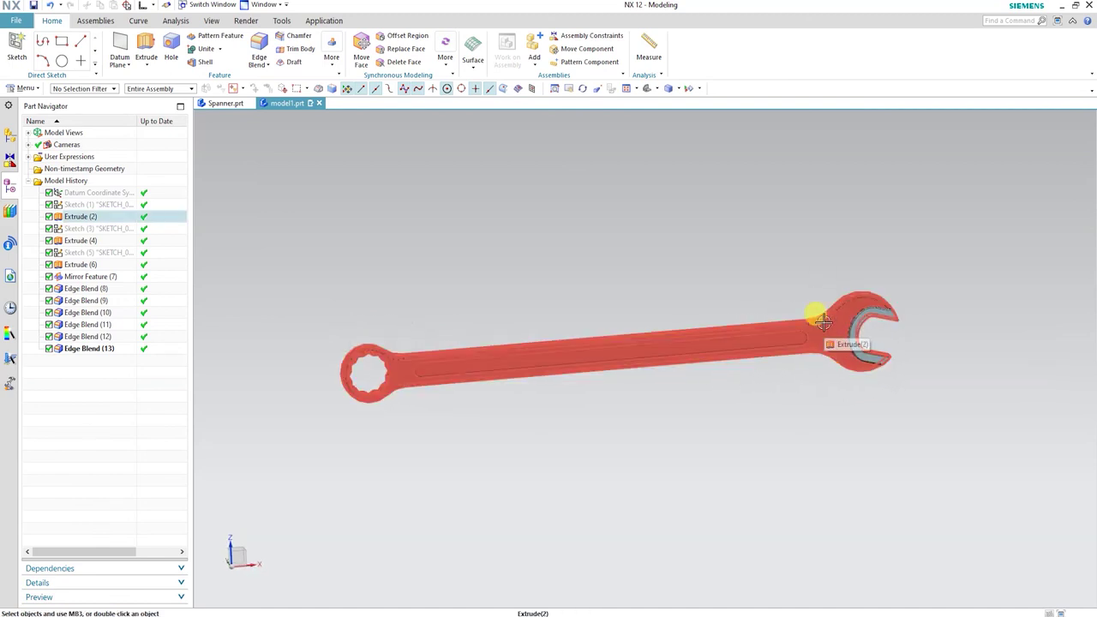
middle_click_drag(832, 326, 840, 314)
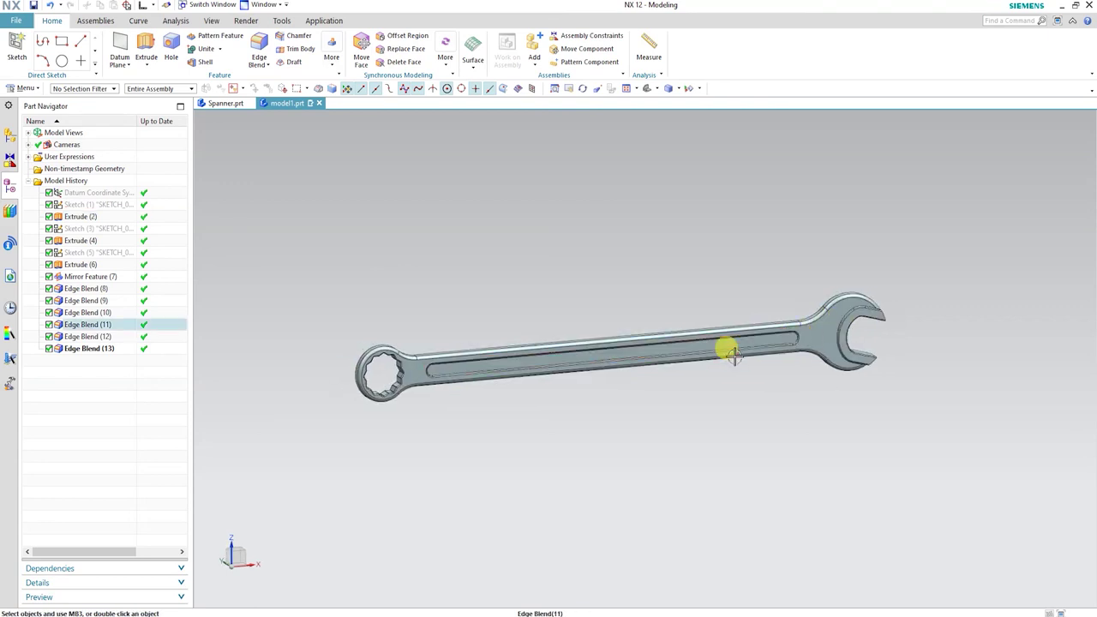
middle_click_drag(725, 335, 777, 341)
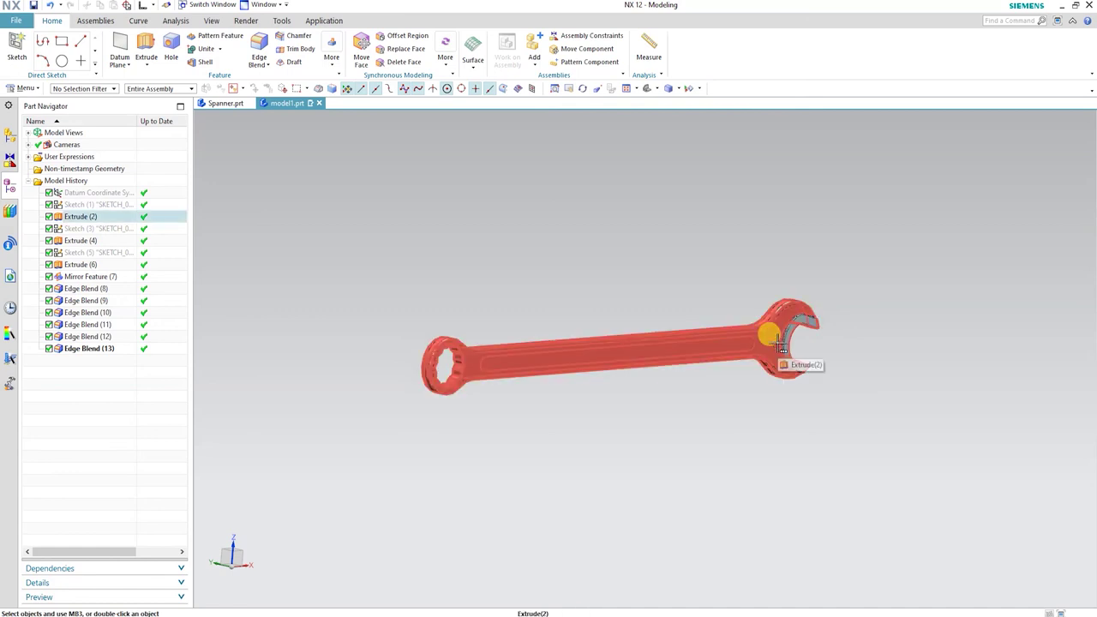
middle_click_drag(701, 343, 667, 352)
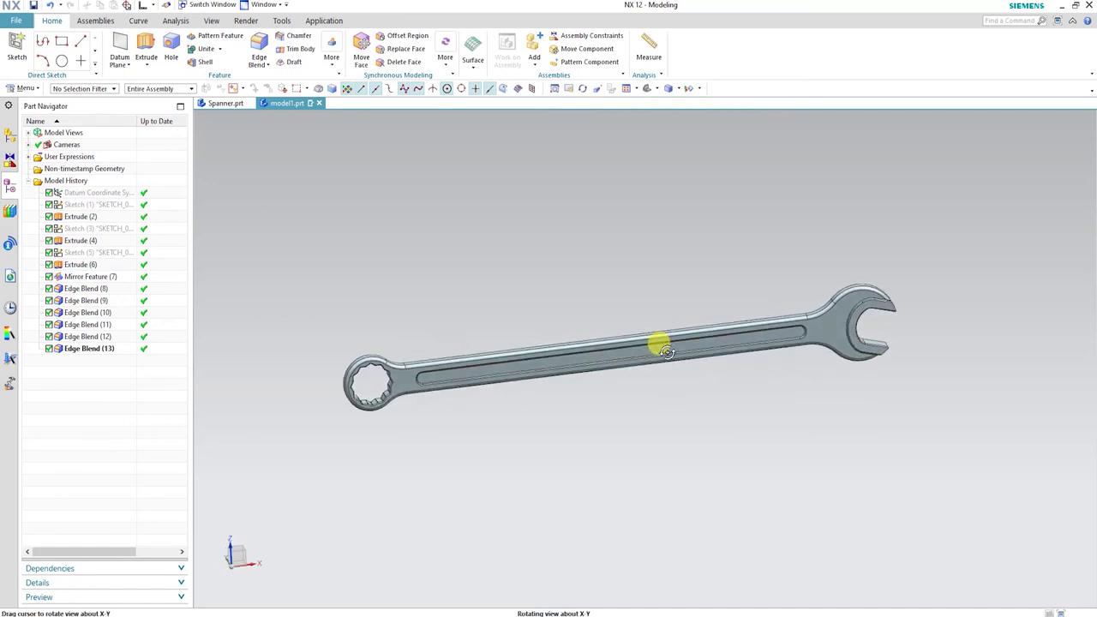